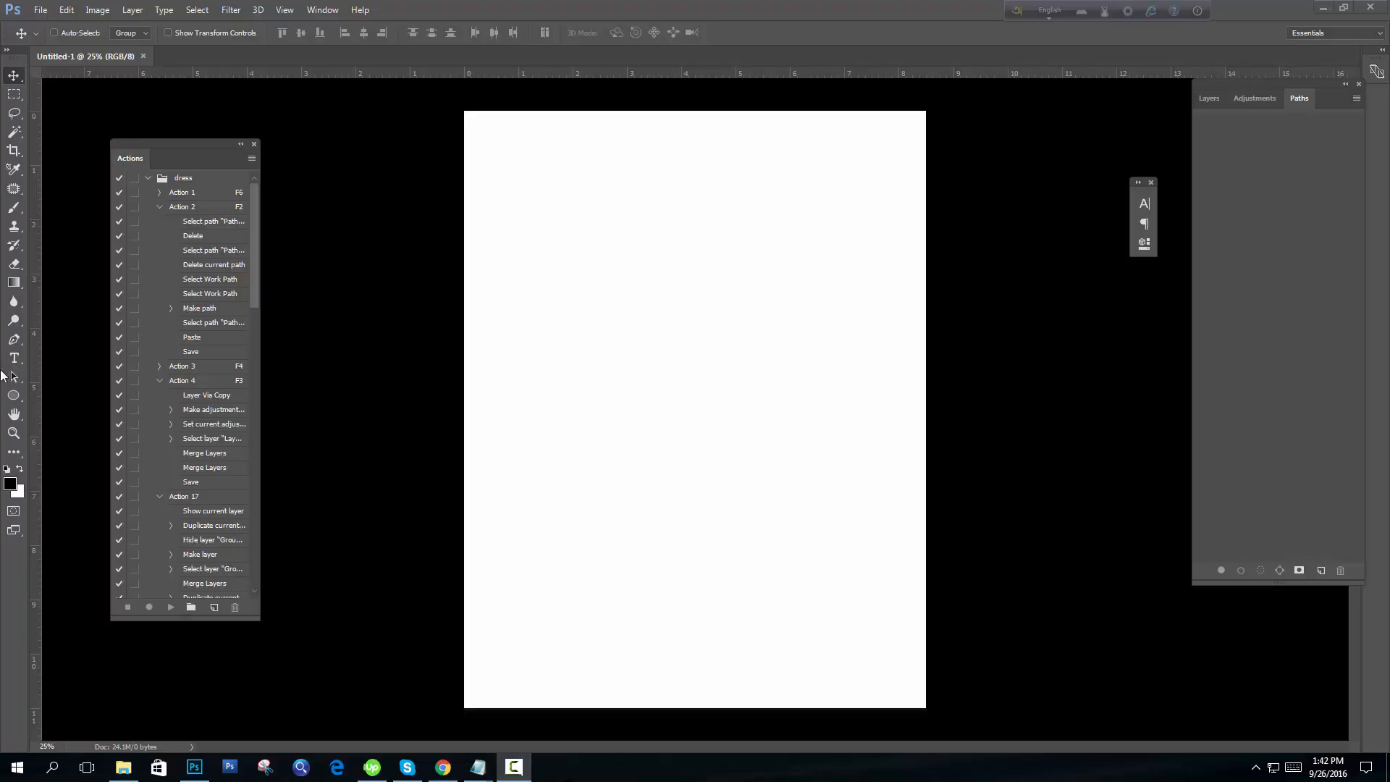
- Draw a closed four-sided path with straight segments on the blank canvas using the Pen tool
click(14, 344)
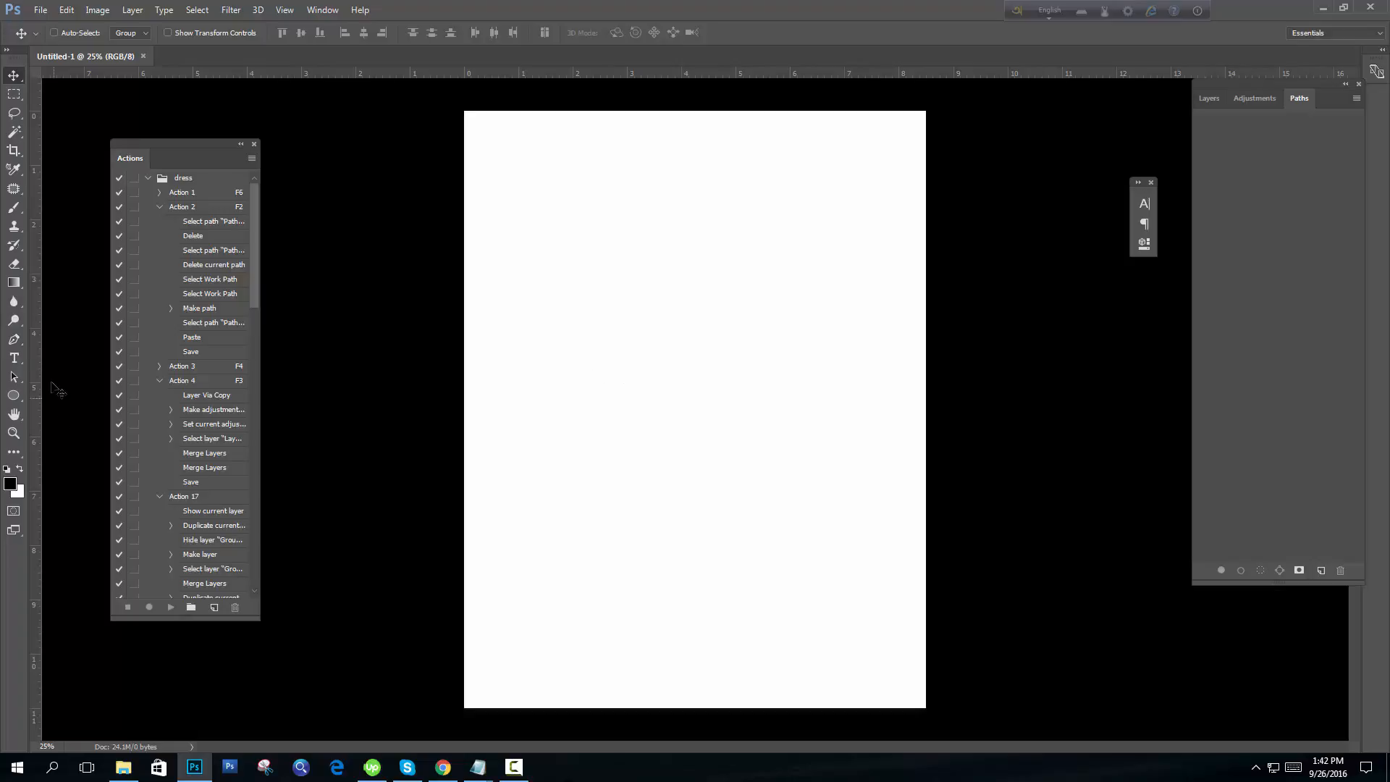
click(14, 339)
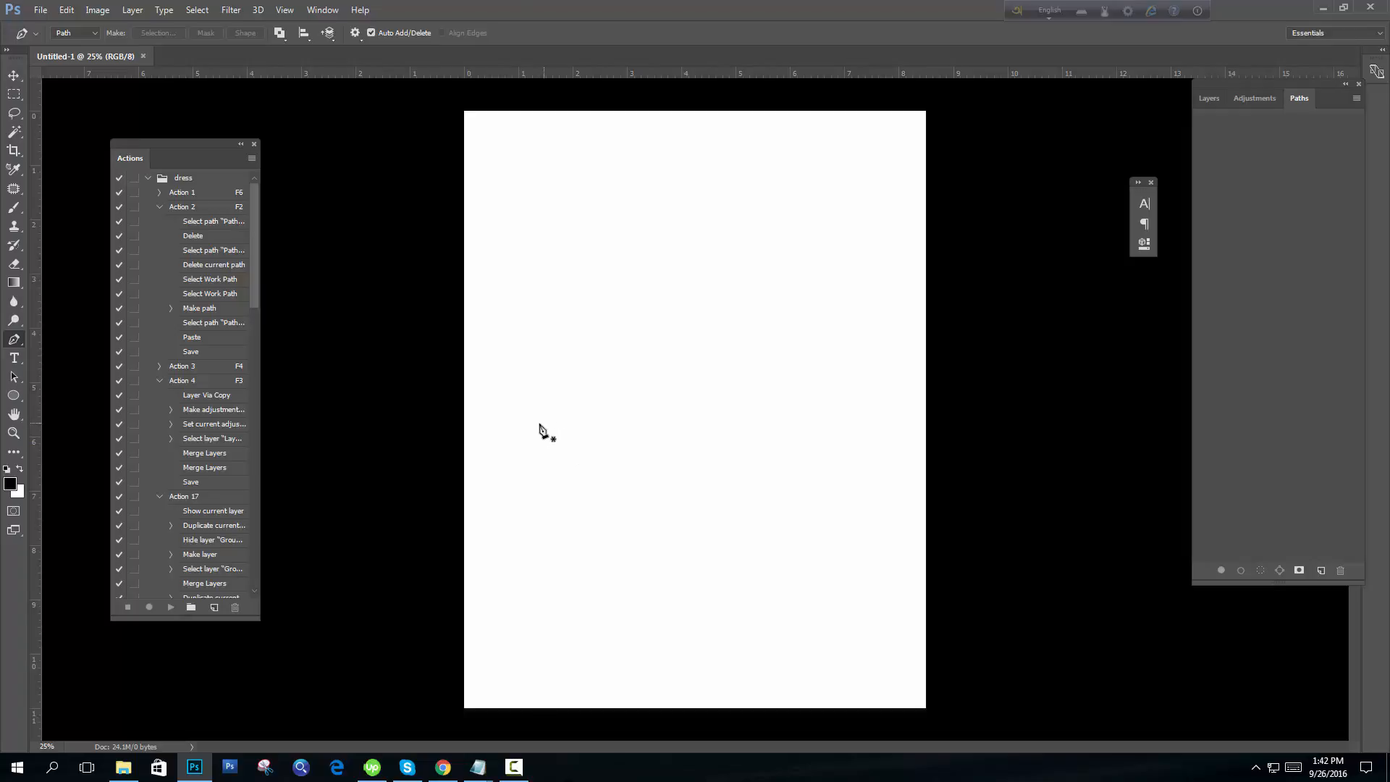
click(517, 424)
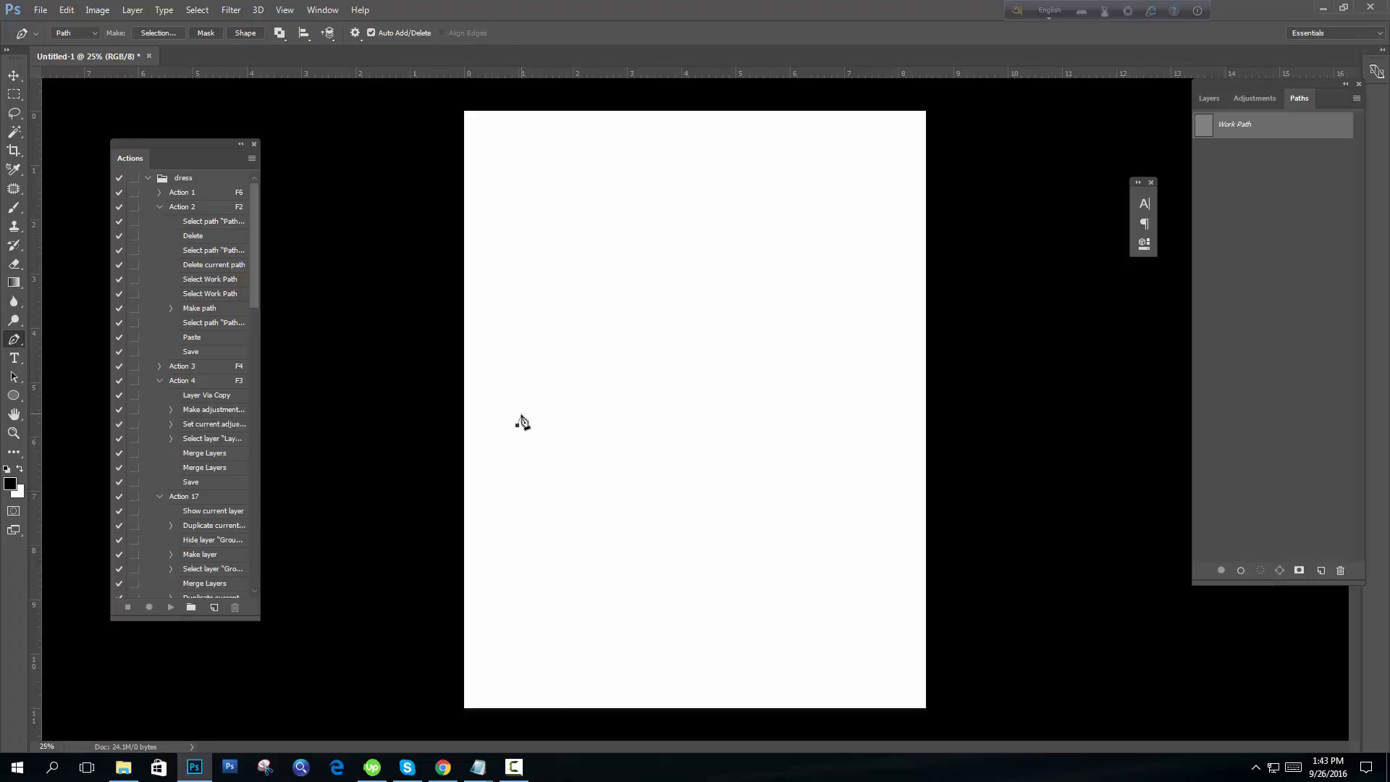
click(599, 260)
click(803, 290)
click(803, 291)
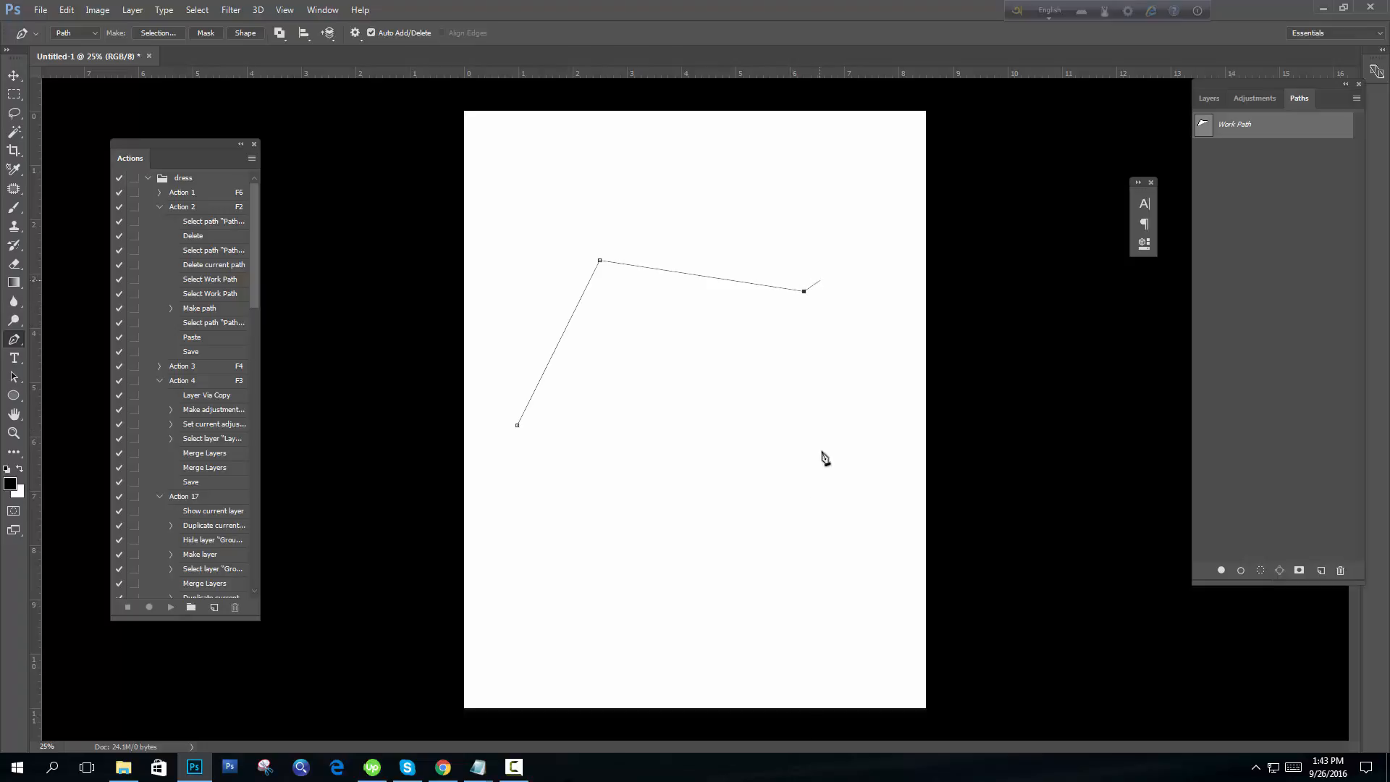
click(797, 486)
click(517, 428)
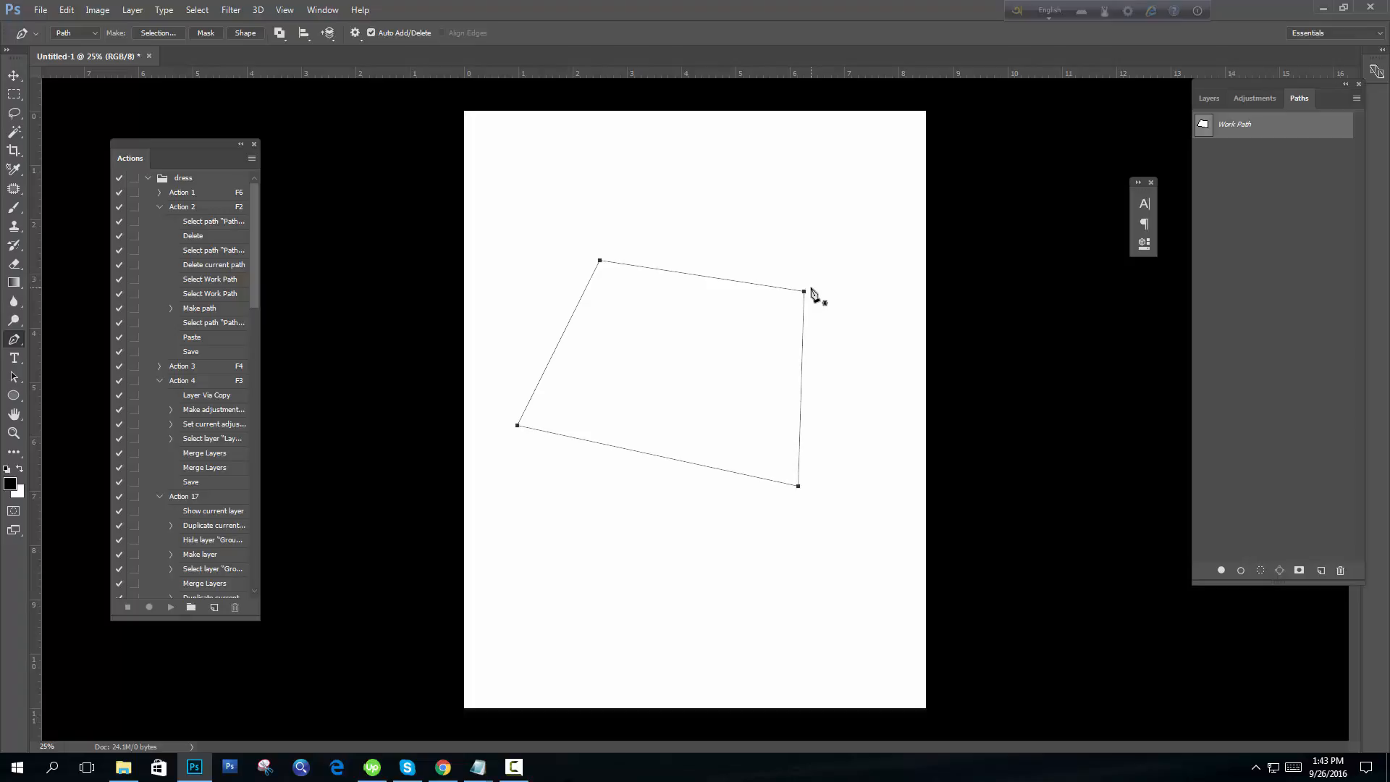
- Reshape the four-sided path by moving its upper-right and lower-left anchor points into a more regular quadrilateral
drag(831, 305, 833, 307)
key(ctrl+z)
click(518, 426)
drag(837, 327, 838, 329)
drag(803, 291, 889, 211)
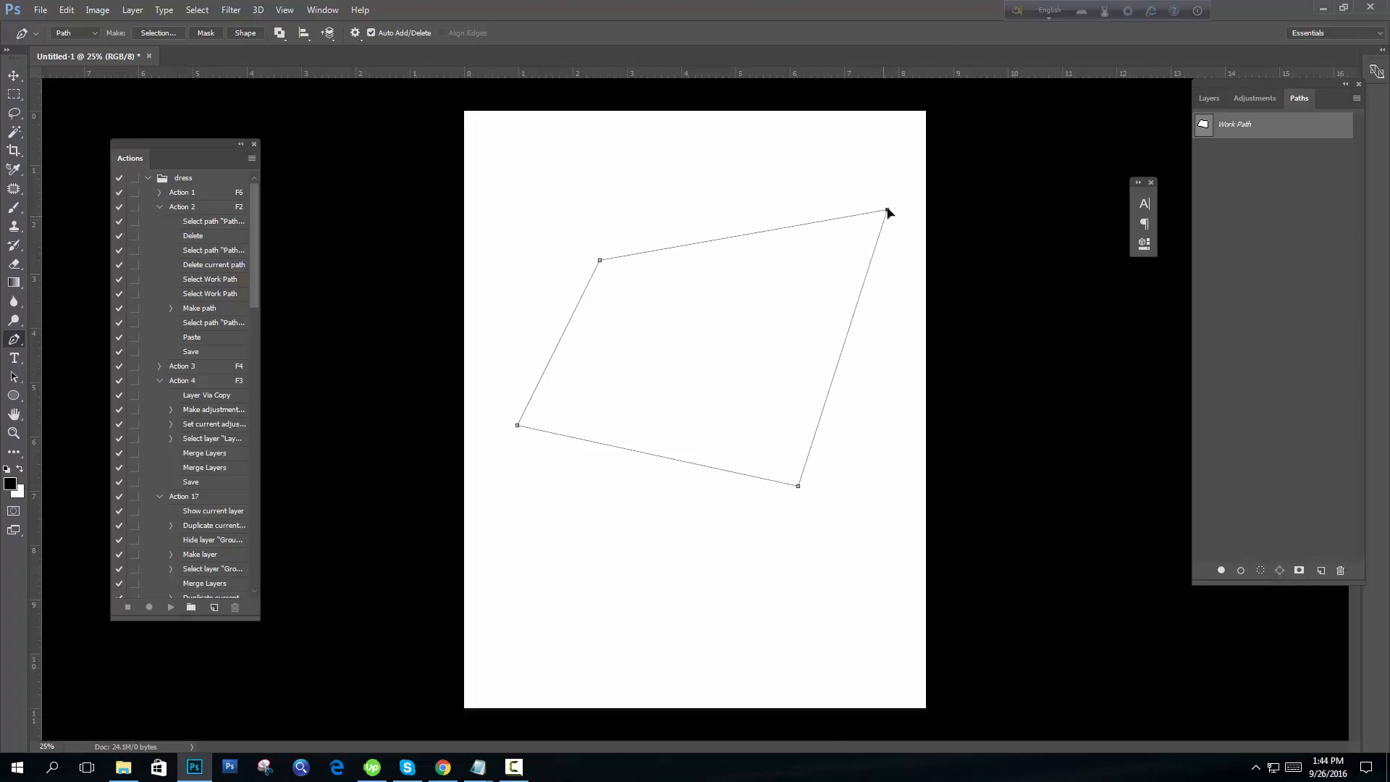
drag(685, 362, 811, 263)
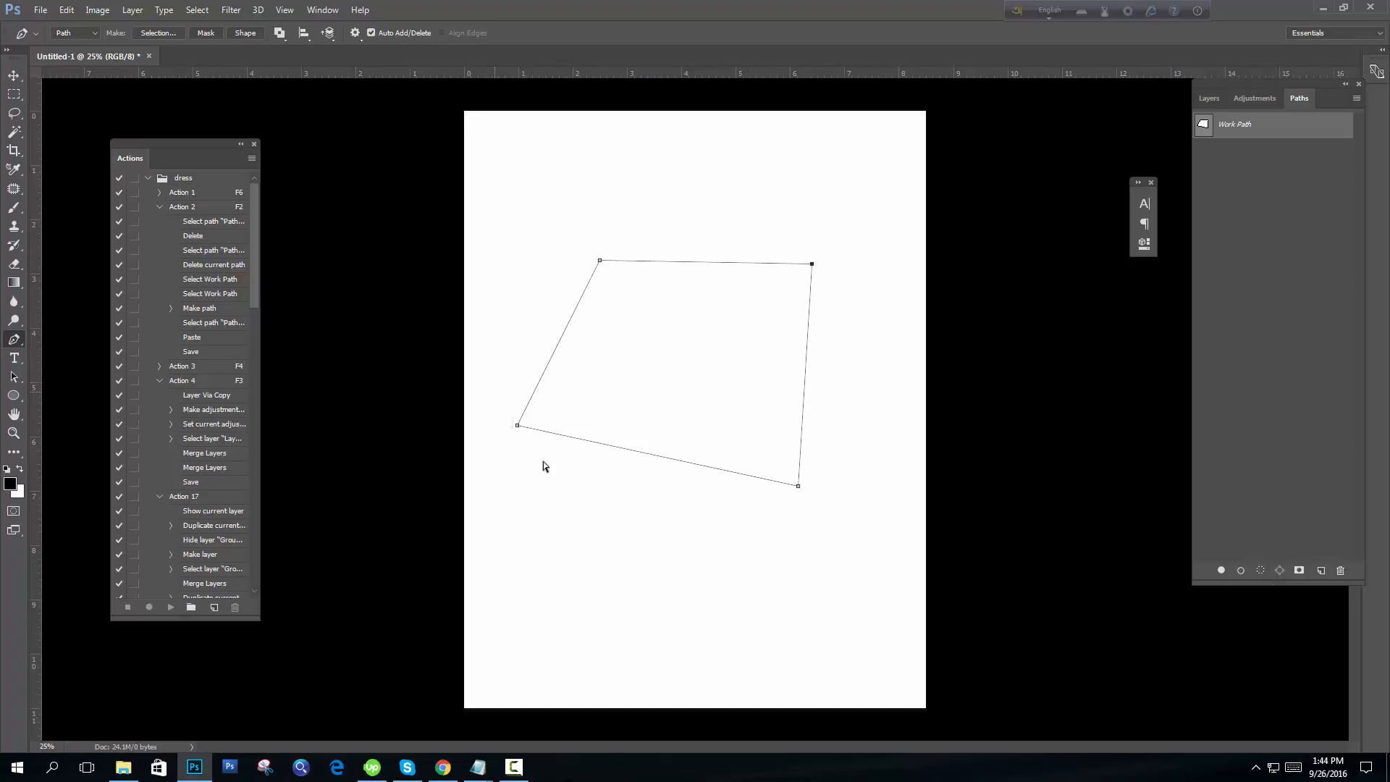
drag(521, 431, 578, 477)
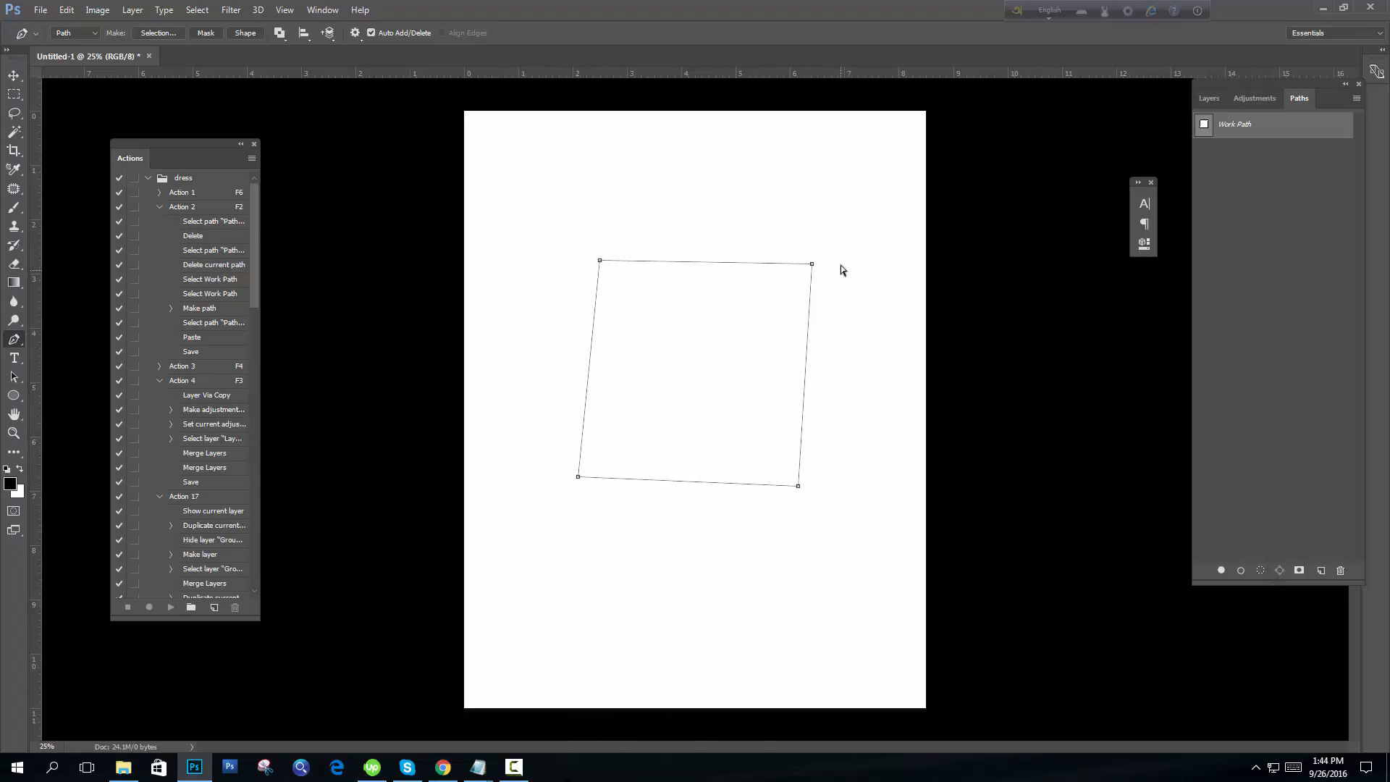
mouse_move(797, 267)
mouse_down()
mouse_move(772, 288)
mouse_move(800, 264)
mouse_up()
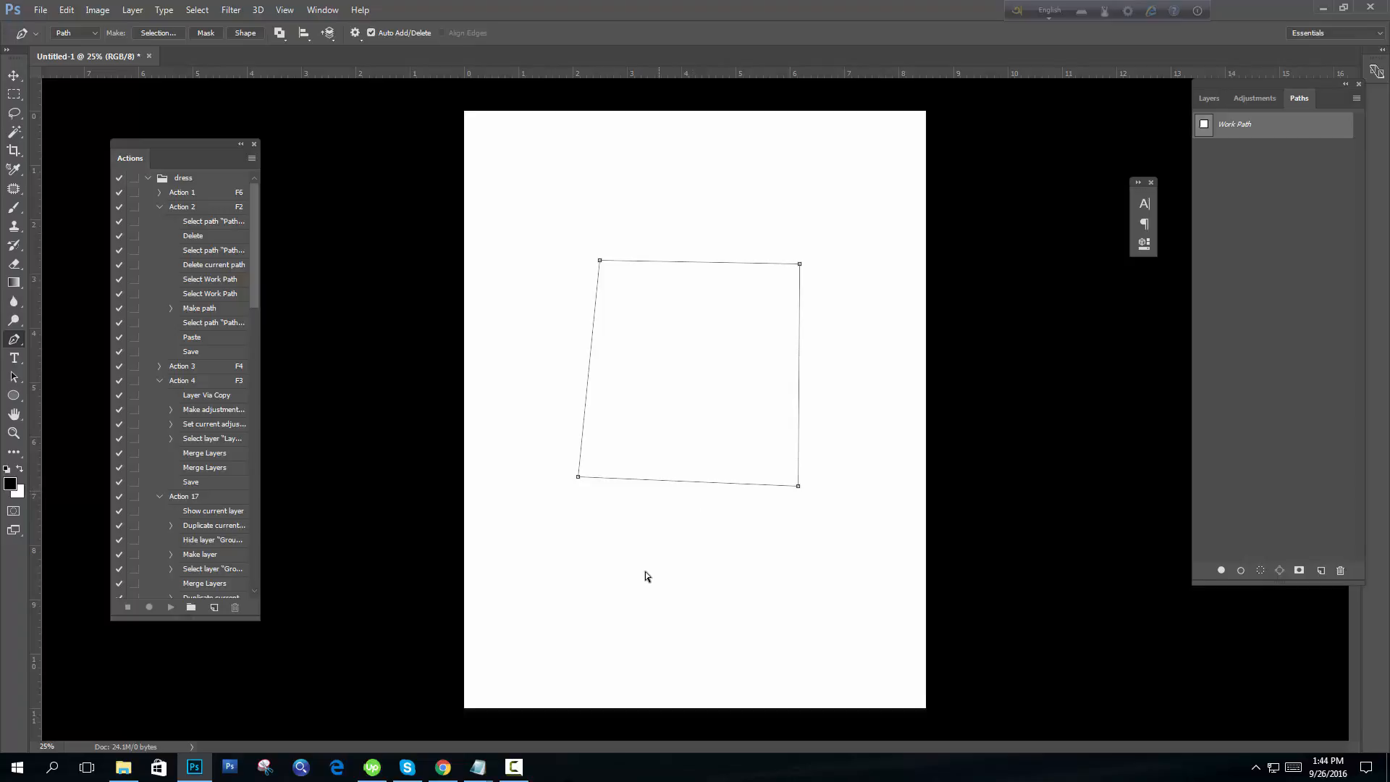
- Move the path's left segment up and outward, and reposition its lower-left and upper-right anchor points to even out the shape
drag(524, 326, 720, 352)
drag(658, 359, 663, 359)
drag(591, 350, 537, 301)
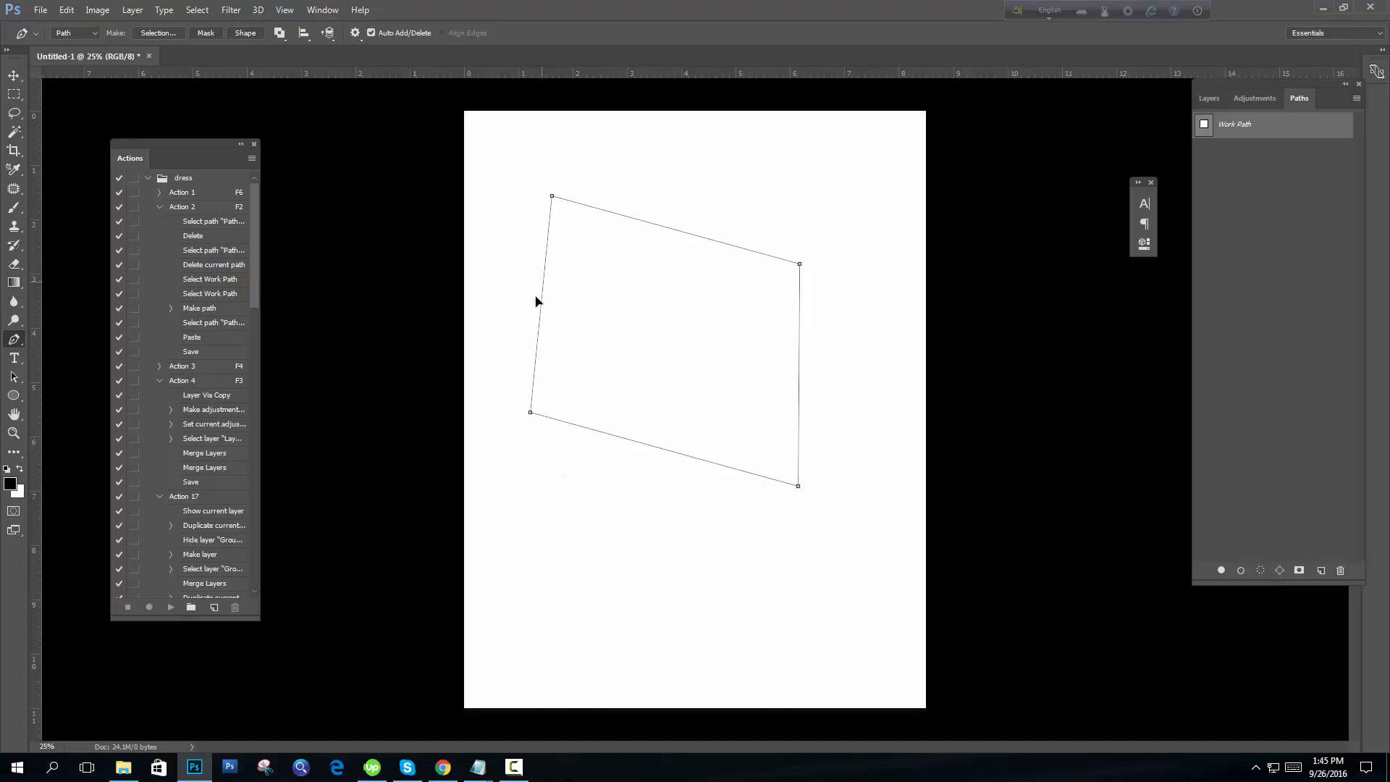
drag(530, 411, 524, 601)
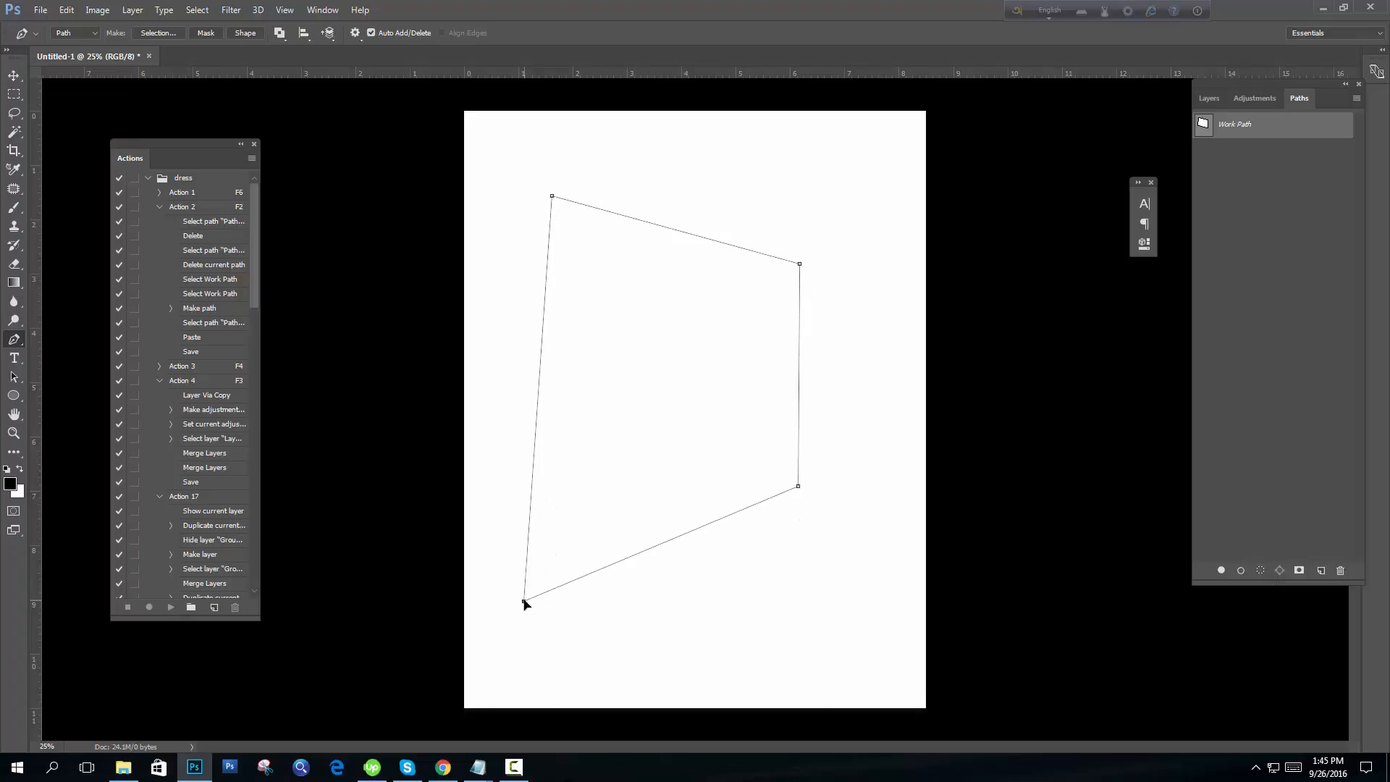
drag(801, 263, 792, 210)
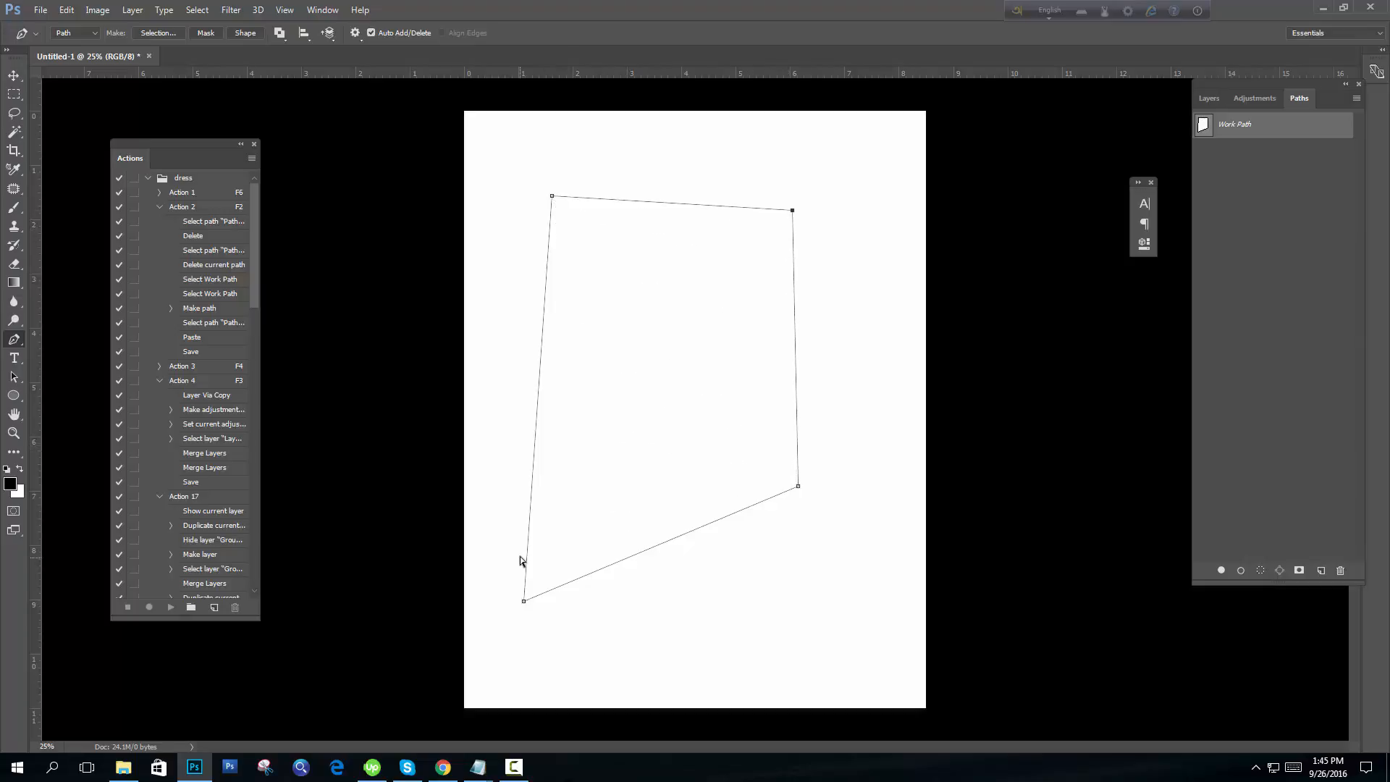
drag(524, 600, 542, 488)
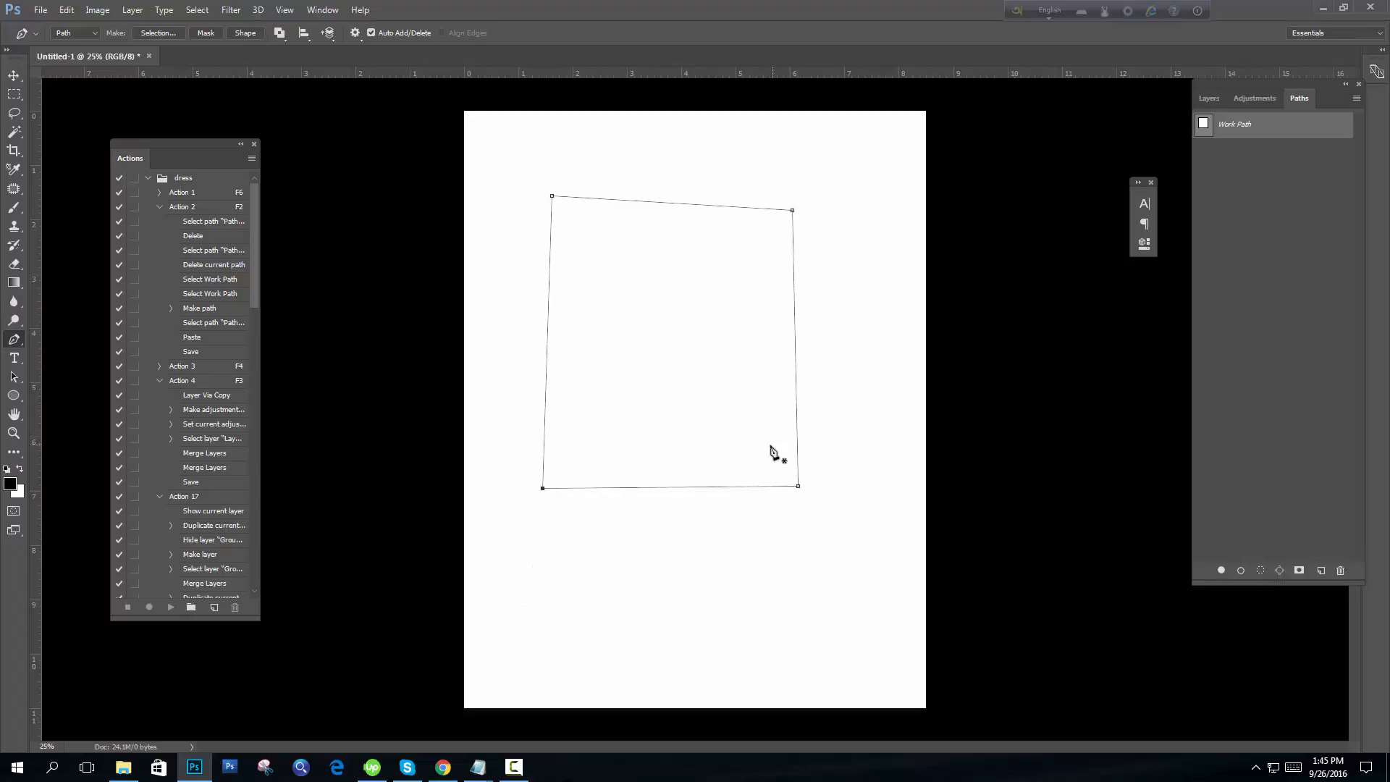
- Select all anchor points of the practice path and delete it
drag(496, 157, 900, 588)
key(Delete)
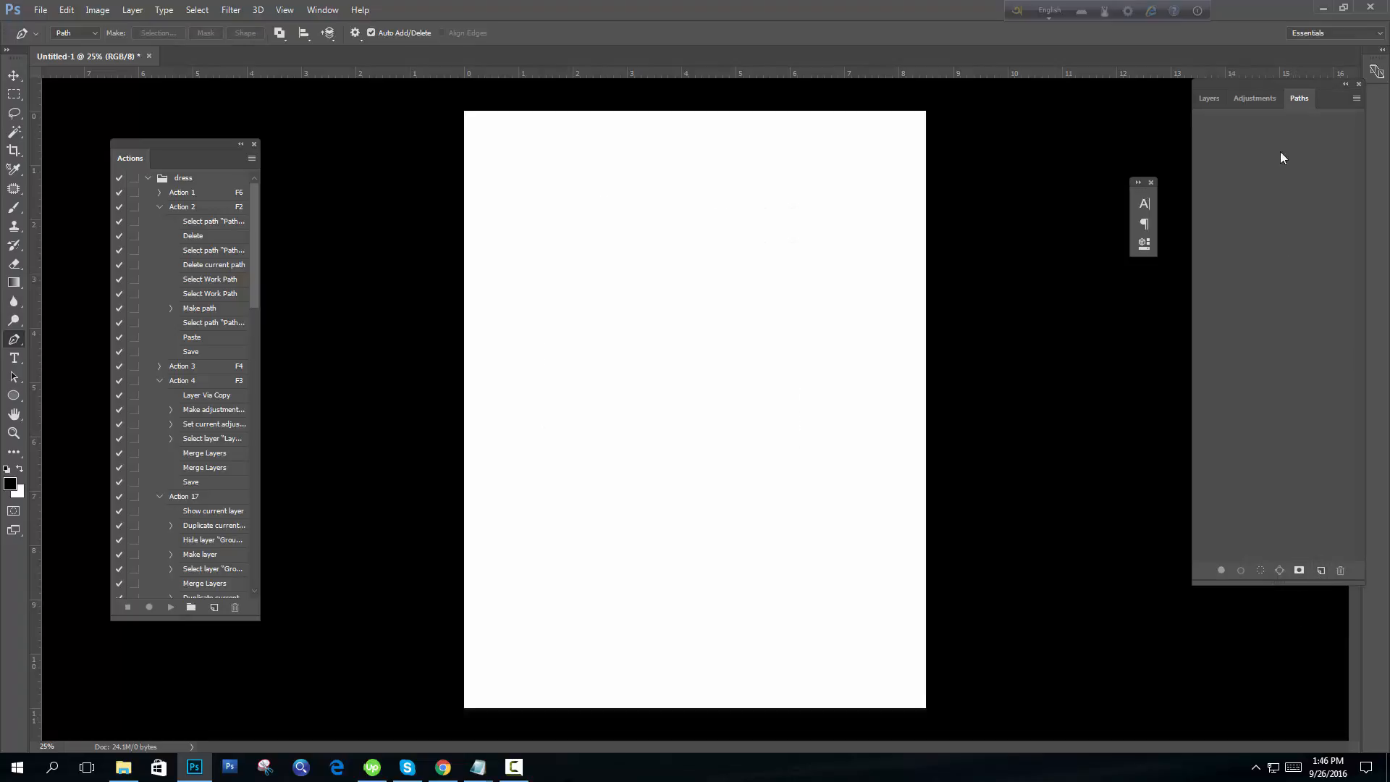
- Create a new path and draw two straight segments followed by an S-shaped curve down its right side
click(1321, 572)
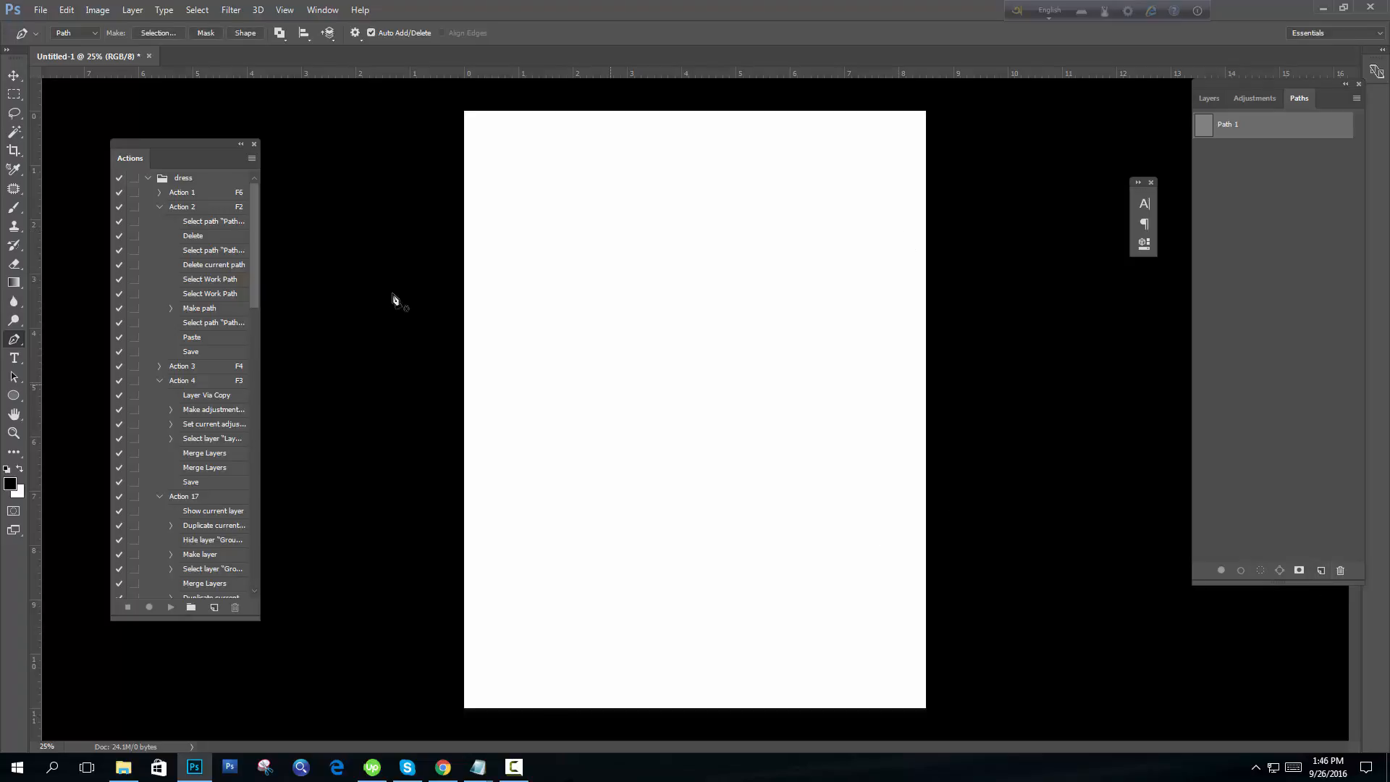
click(513, 447)
click(563, 285)
click(762, 313)
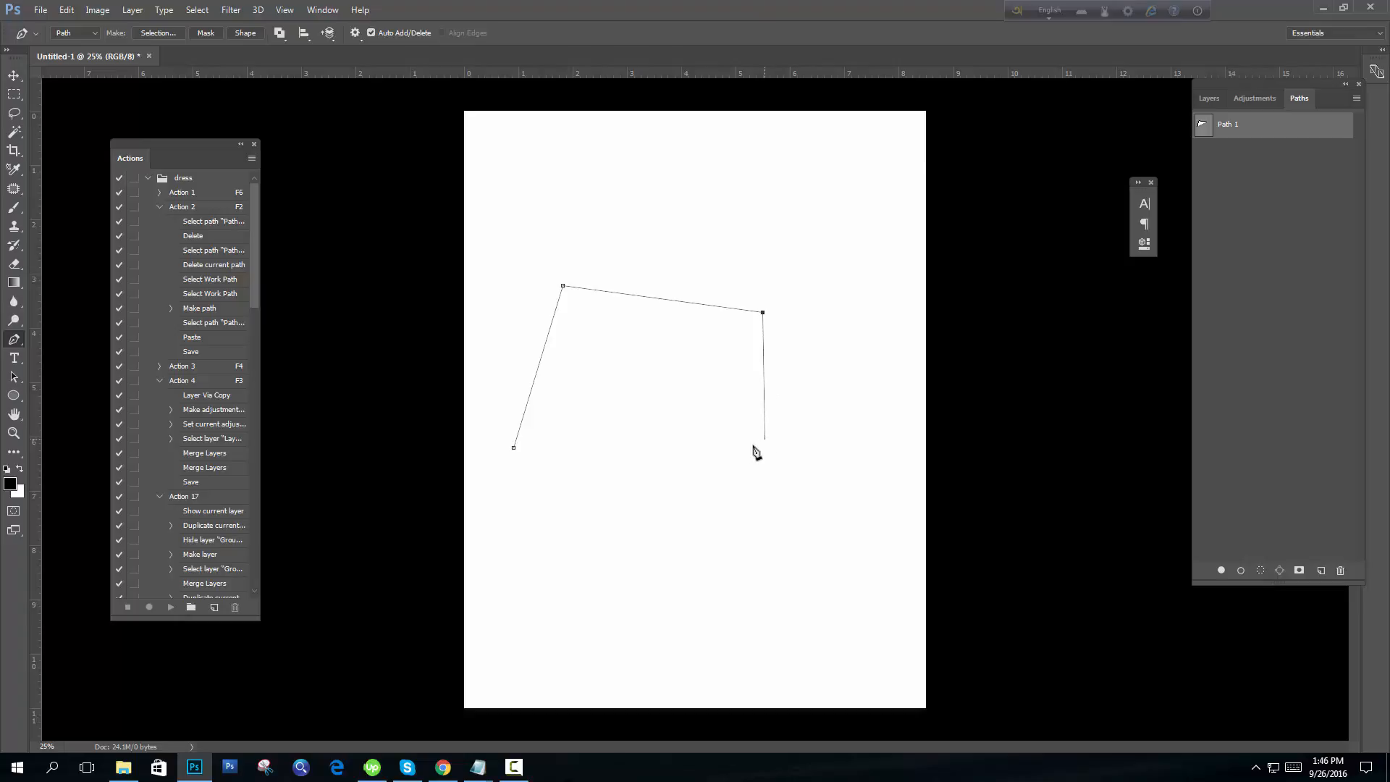
drag(758, 445, 700, 503)
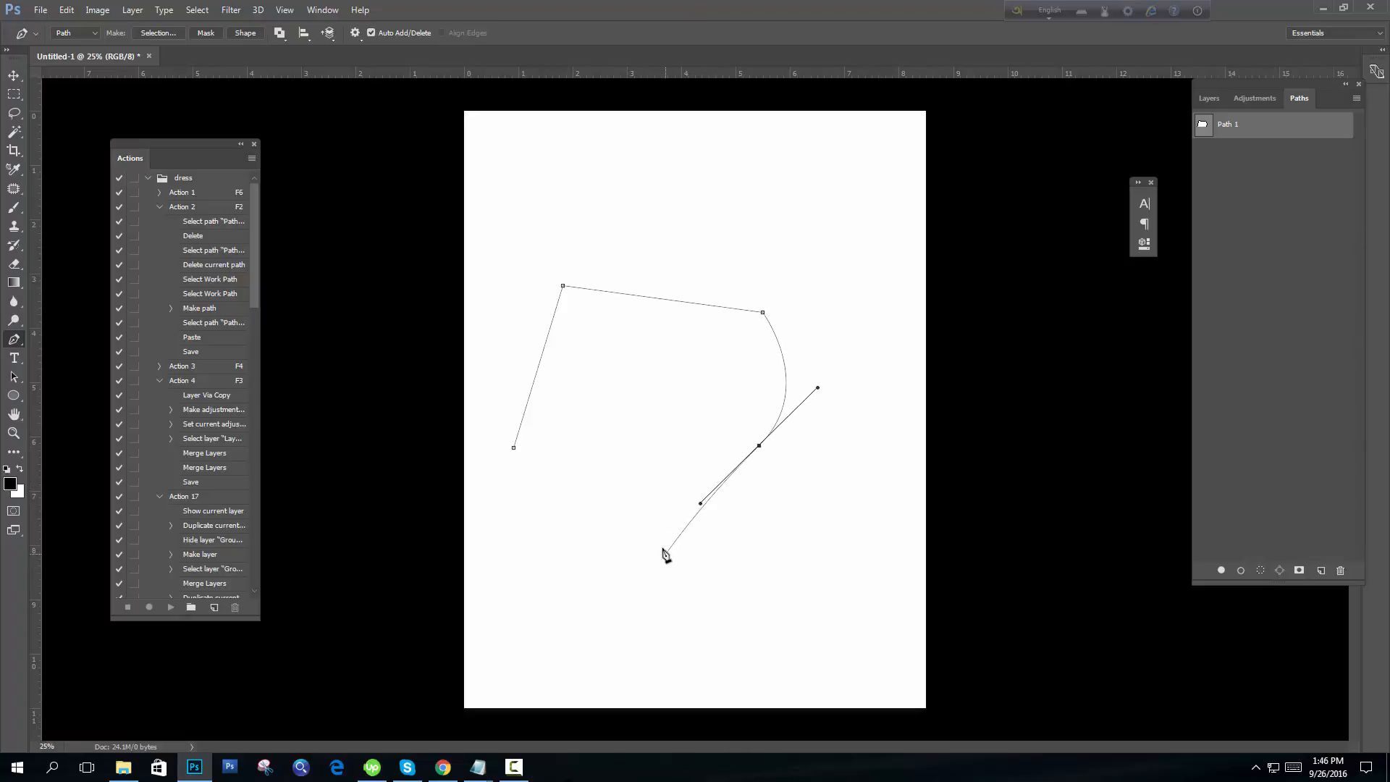
drag(679, 553, 690, 608)
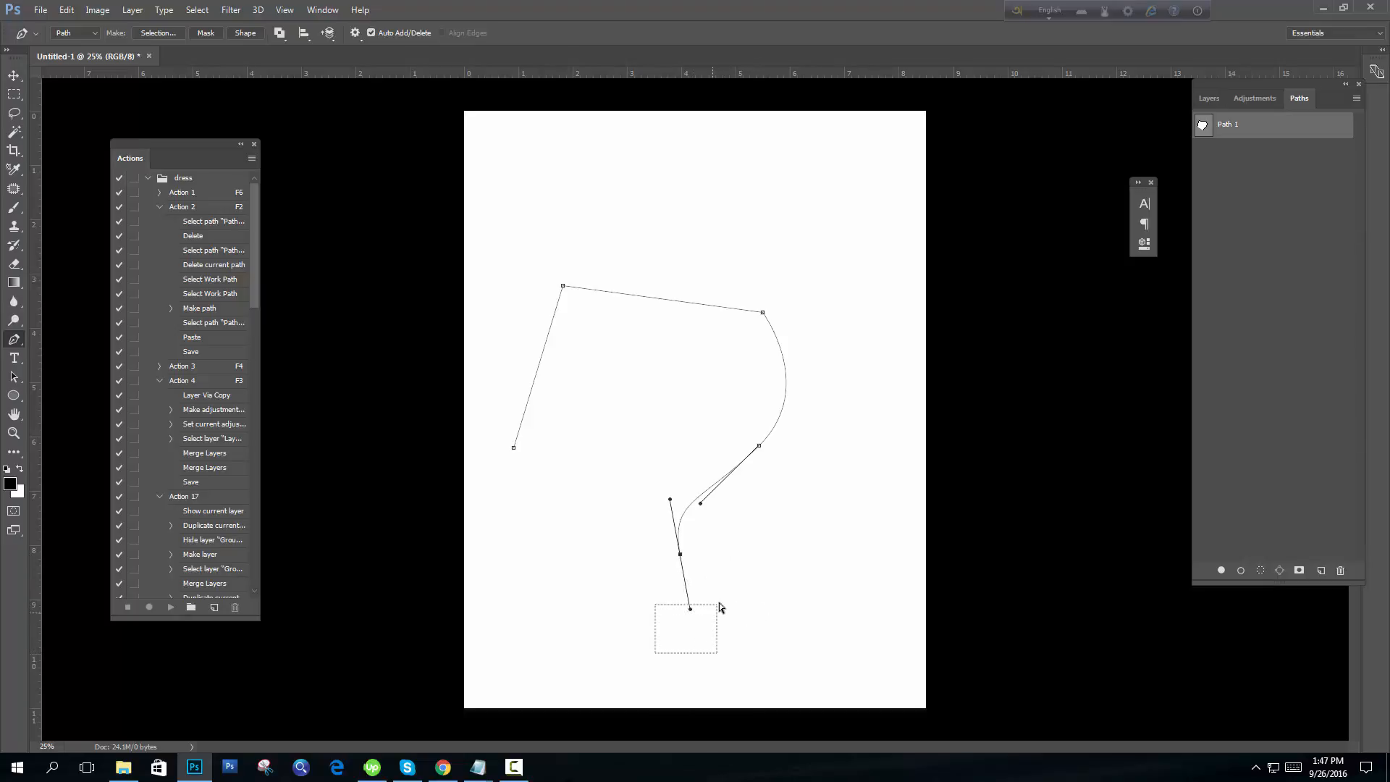
- Adjust the position and direction handles of the curve's lowest anchor point to refine the bend
drag(719, 602, 719, 602)
ctrl+click(680, 555)
drag(681, 555, 708, 536)
alt+click(681, 555)
drag(684, 552, 680, 551)
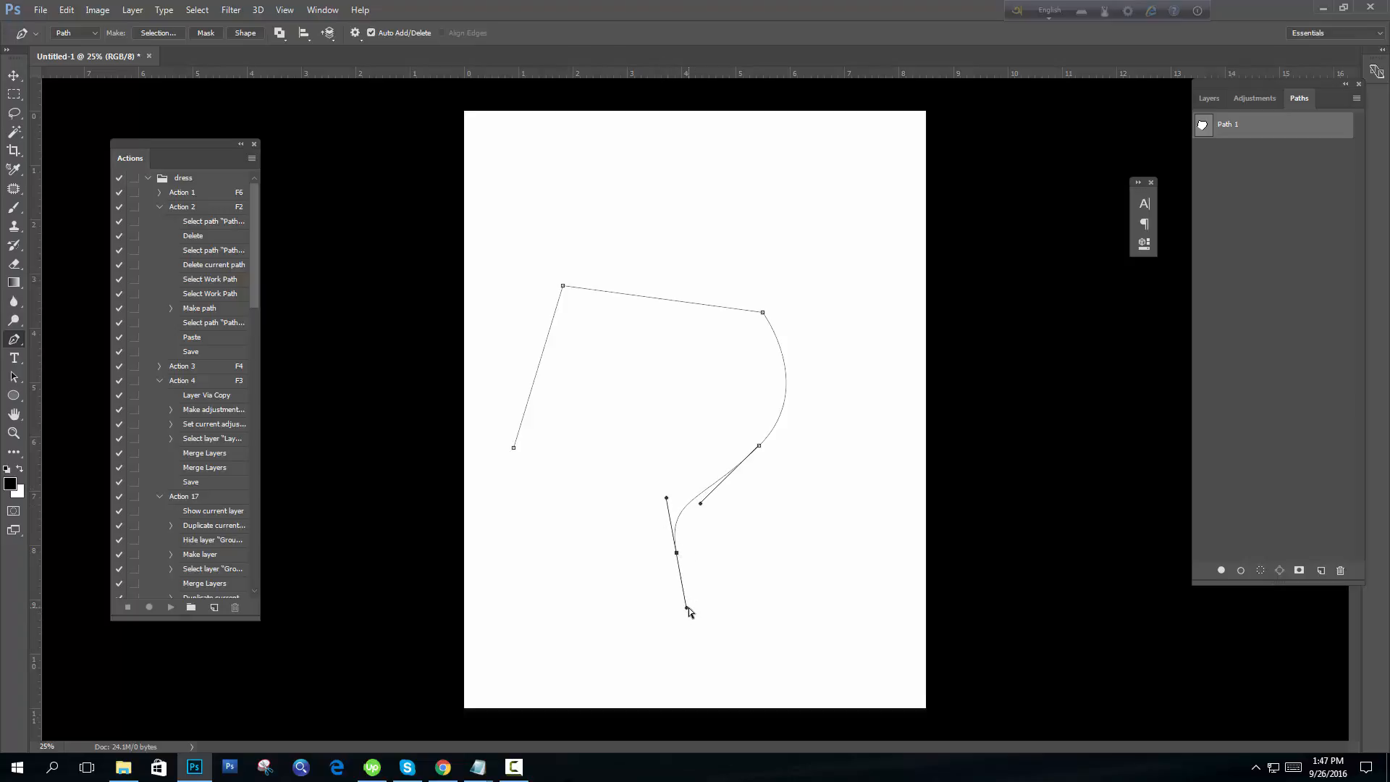
mouse_move(686, 610)
mouse_down()
mouse_move(683, 569)
mouse_move(687, 606)
mouse_move(681, 578)
mouse_move(677, 596)
mouse_move(721, 664)
mouse_move(695, 583)
mouse_up()
mouse_move(645, 507)
mouse_down()
mouse_move(657, 527)
mouse_move(647, 490)
mouse_up()
- Try extending the path with a rounded curve near the bottom of the canvas, and delete that added anchor point
drag(684, 637, 652, 662)
key(ctrl+z)
drag(636, 661, 587, 666)
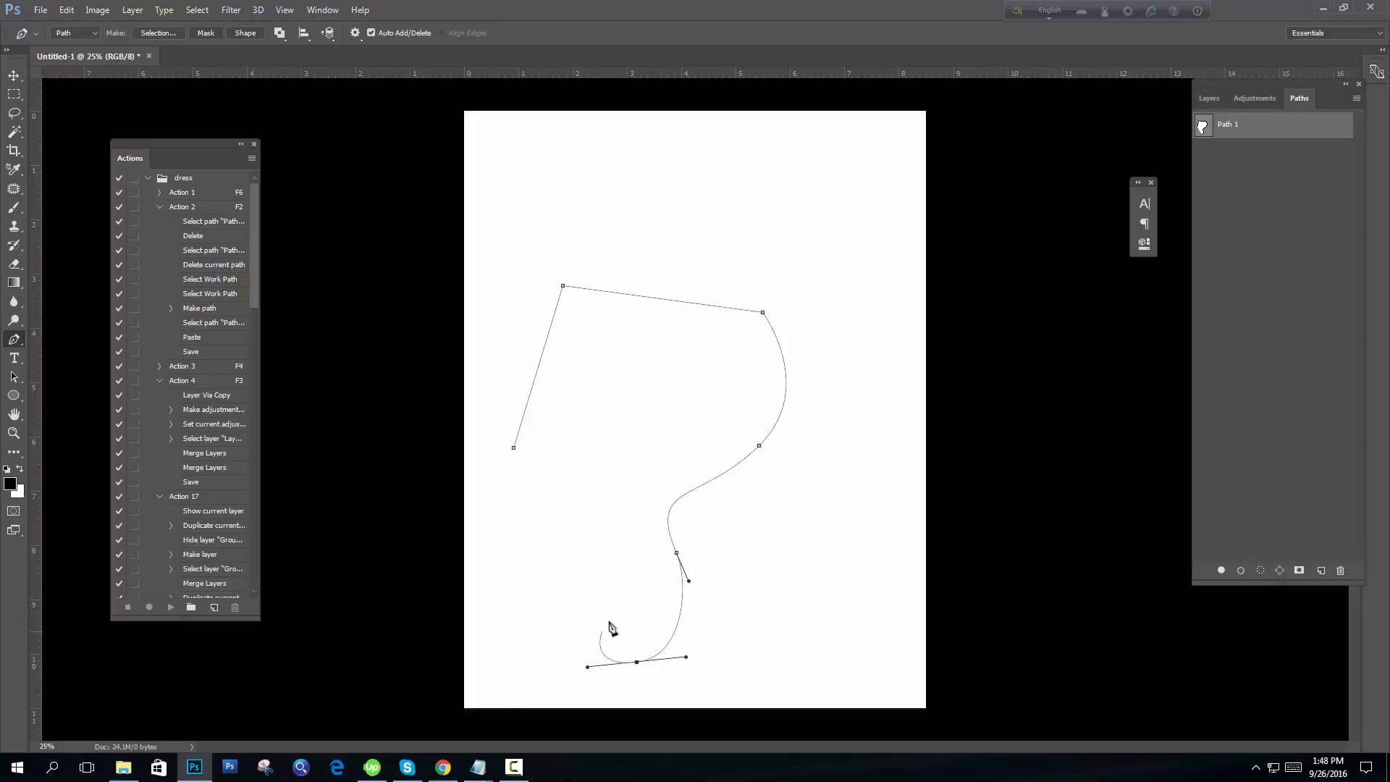
drag(695, 684, 693, 683)
key(Delete)
drag(702, 637, 567, 642)
drag(562, 620, 662, 685)
key(Delete)
key(Delete)
drag(680, 566, 798, 566)
- Resume the path from its lowest curve anchor and close it with straight segments along the bottom and left side
click(677, 554)
click(696, 629)
click(477, 624)
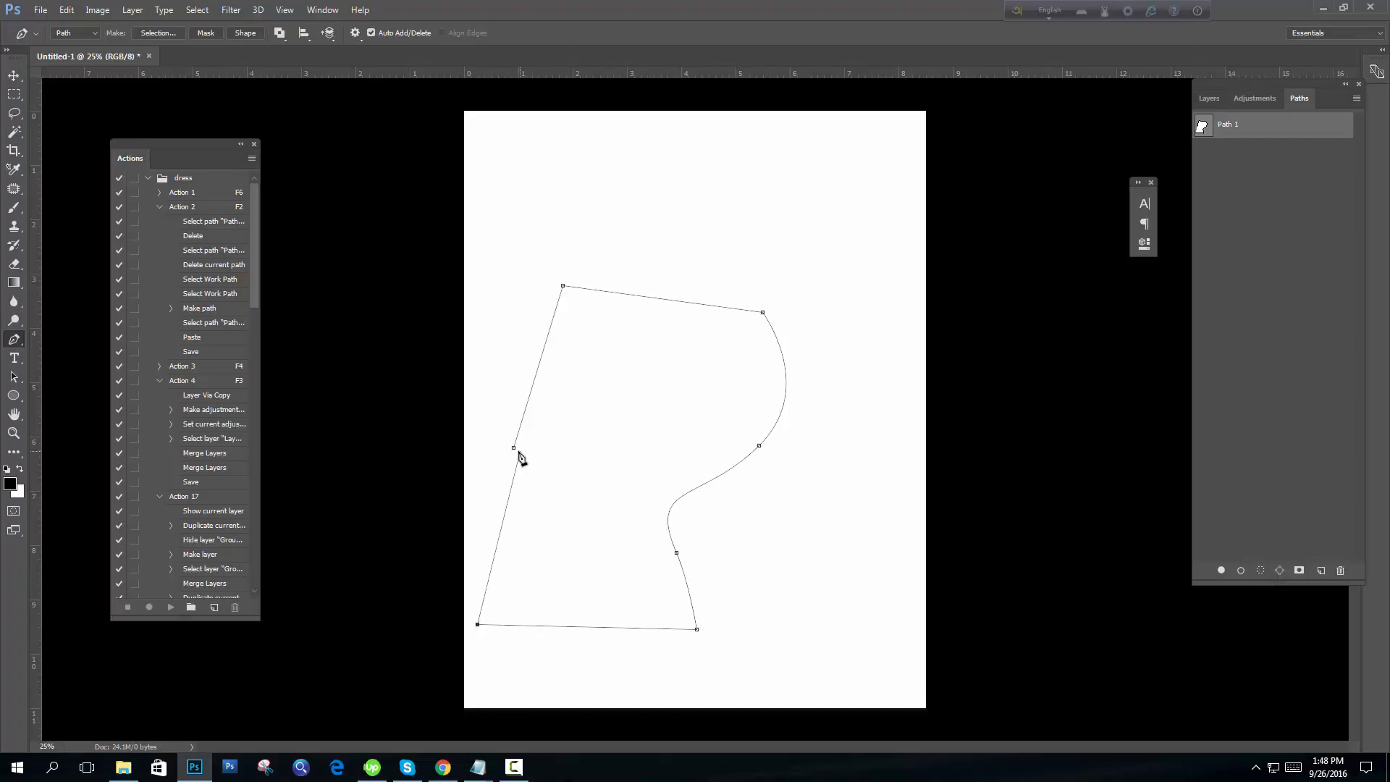
click(514, 448)
- Bring up the open-cardboard-box.jpg image and show the box's bottom front corner at 200%
click(475, 765)
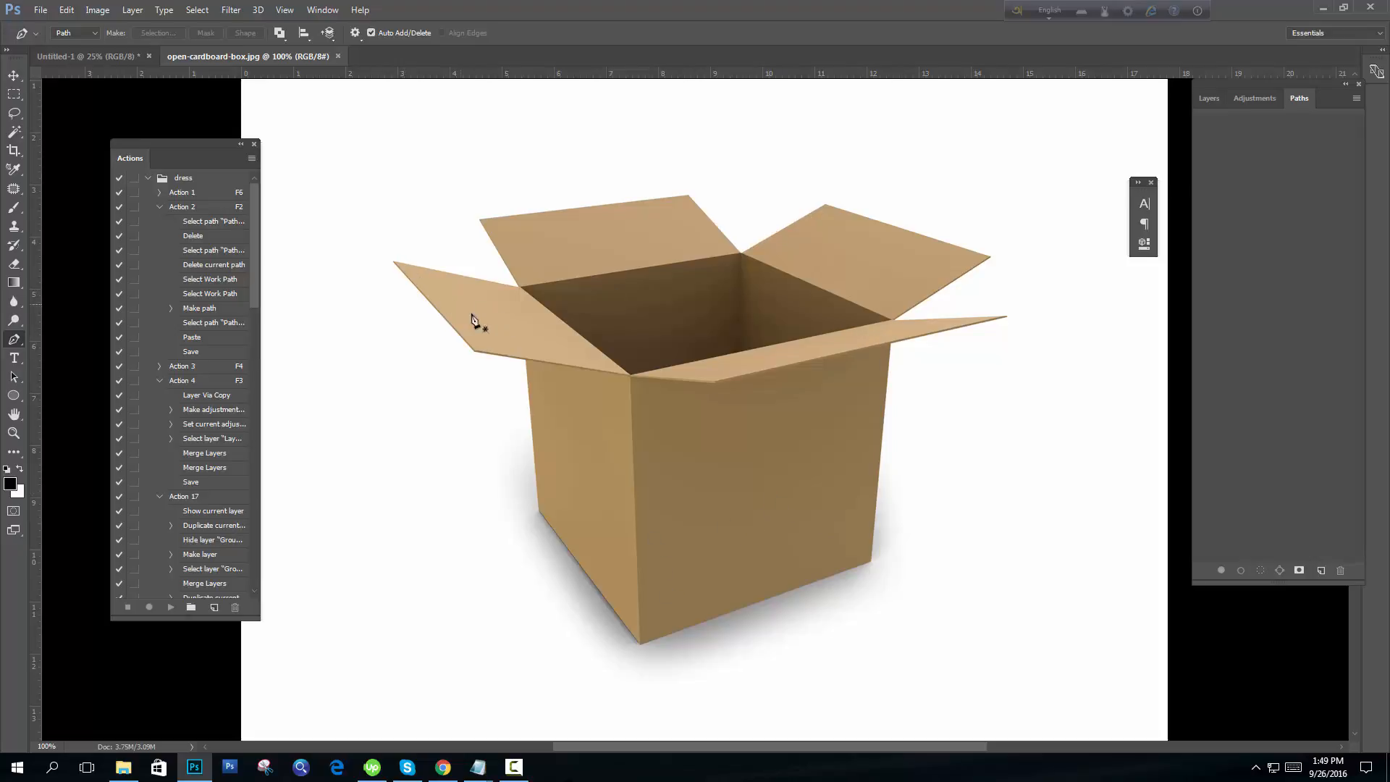
ctrl+click(669, 581)
drag(634, 522, 588, 309)
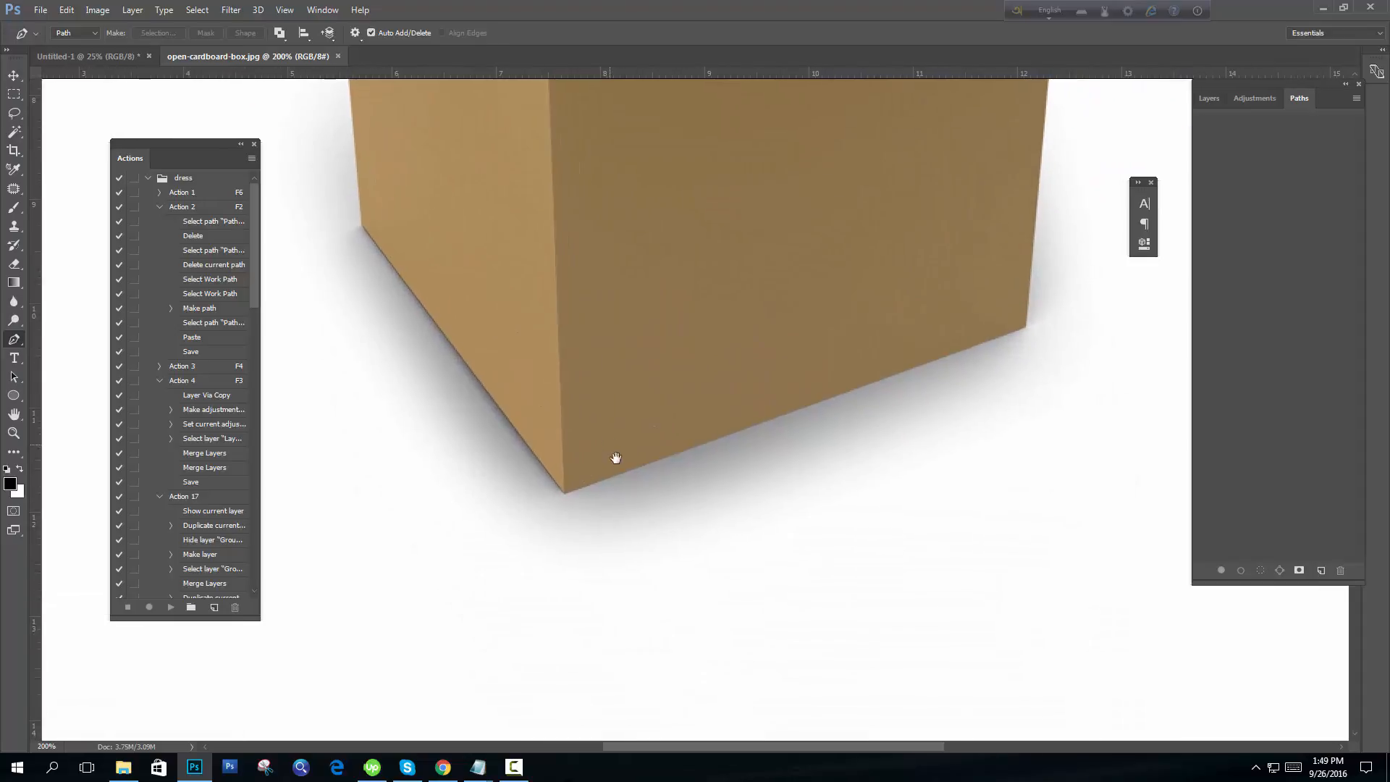
drag(669, 486, 578, 513)
drag(479, 539, 461, 585)
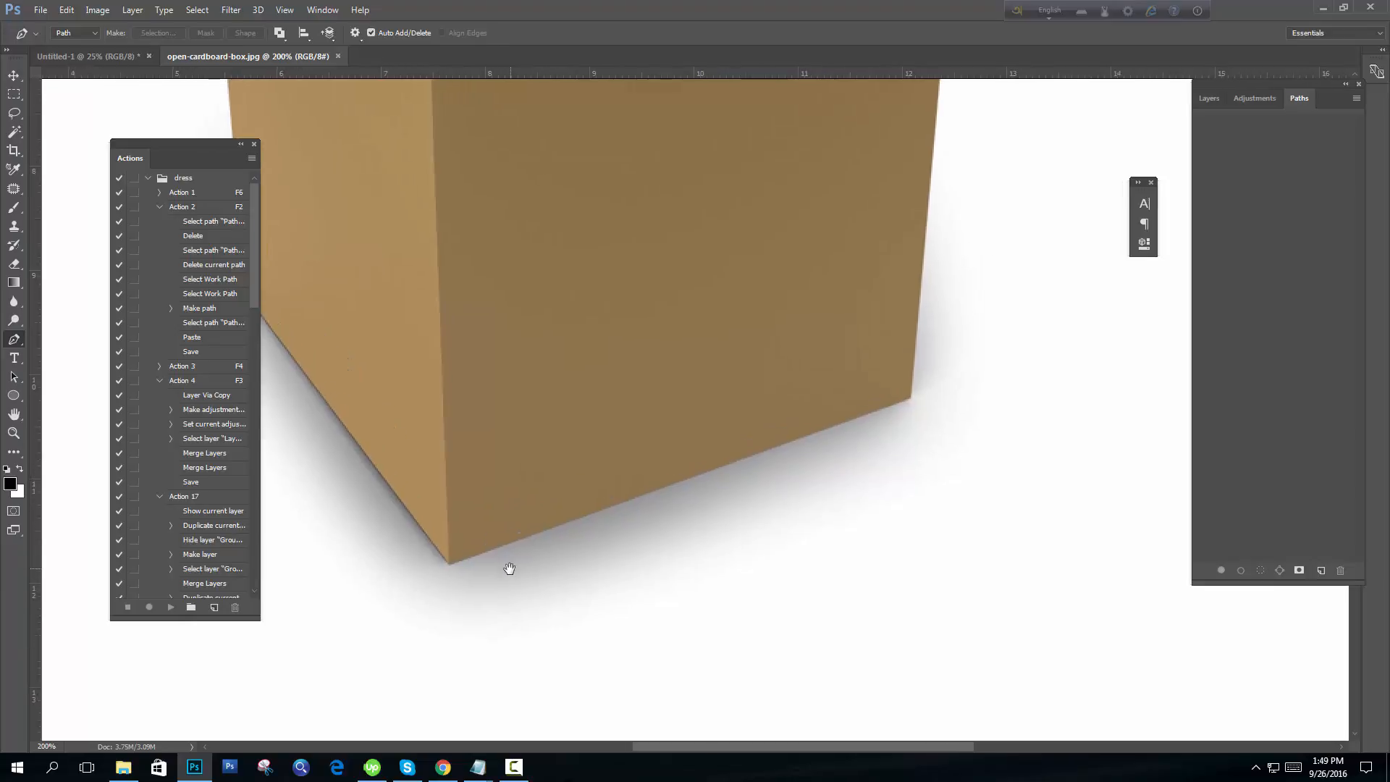
key(ctrl+minus)
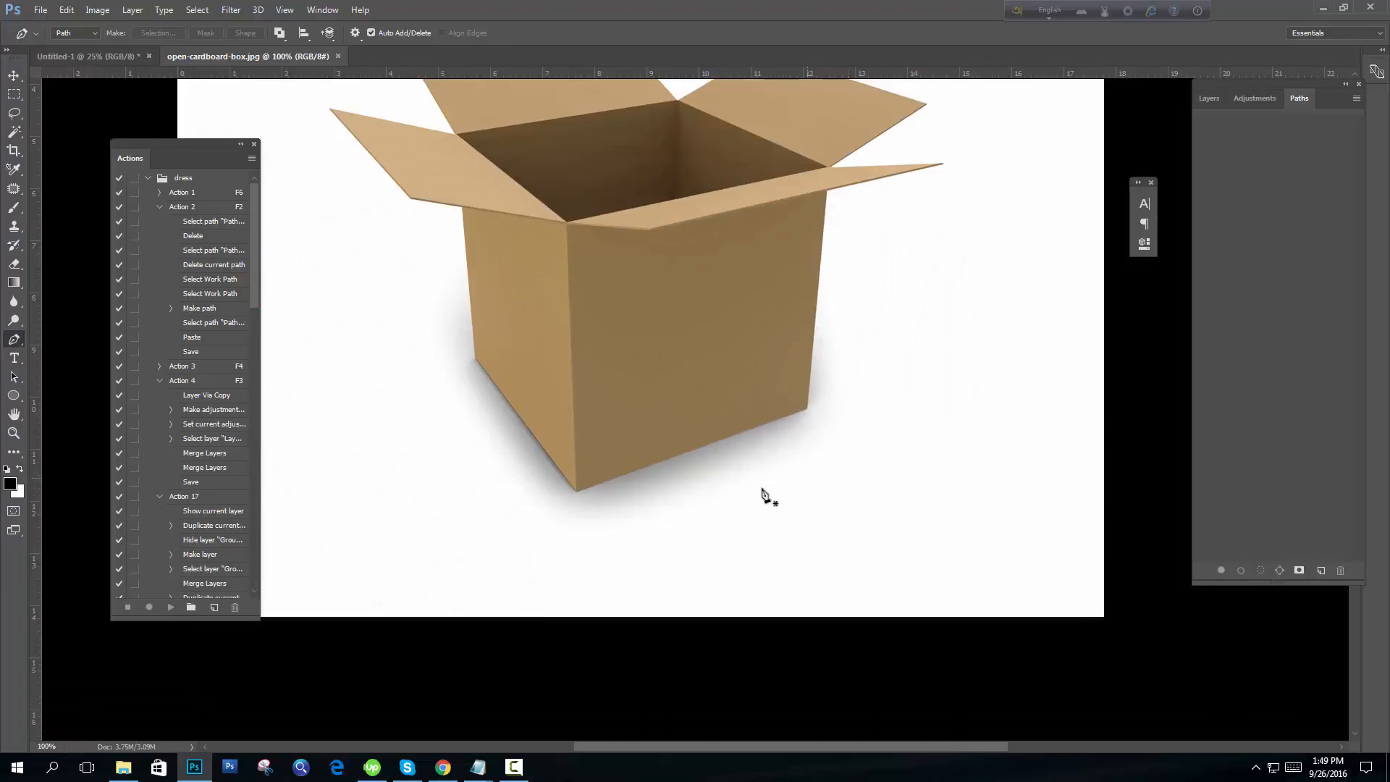
ctrl+click(671, 446)
drag(658, 490, 633, 517)
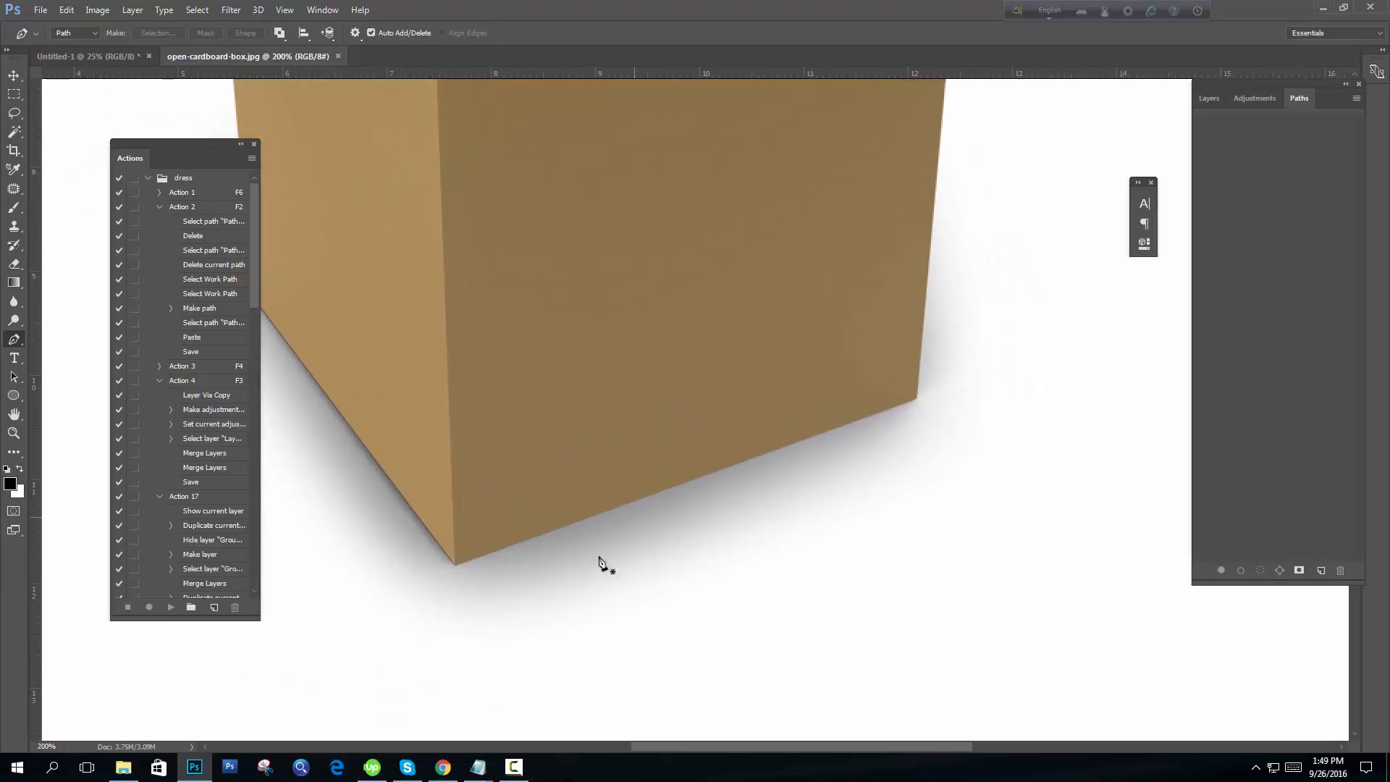
click(456, 565)
click(457, 567)
key(ctrl+z)
drag(456, 566, 558, 528)
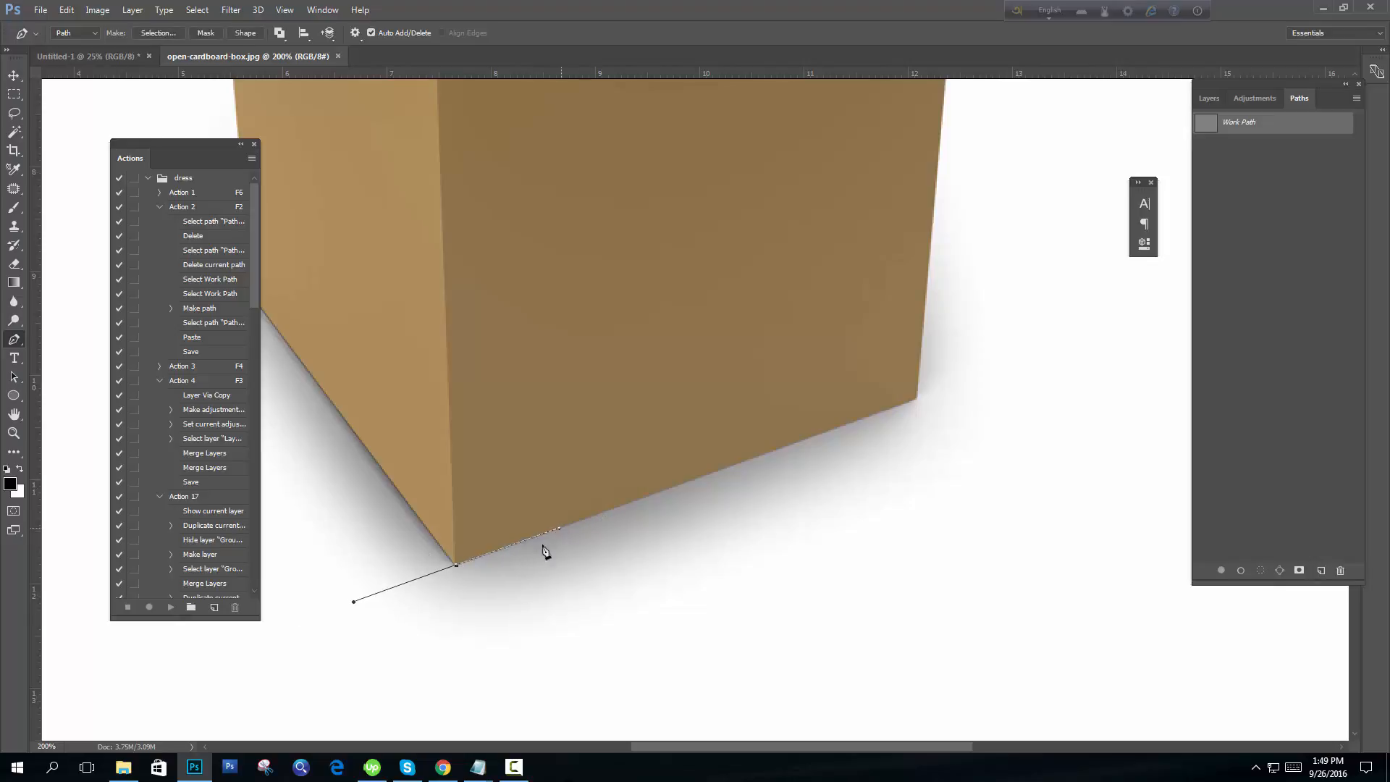
key(ctrl+z)
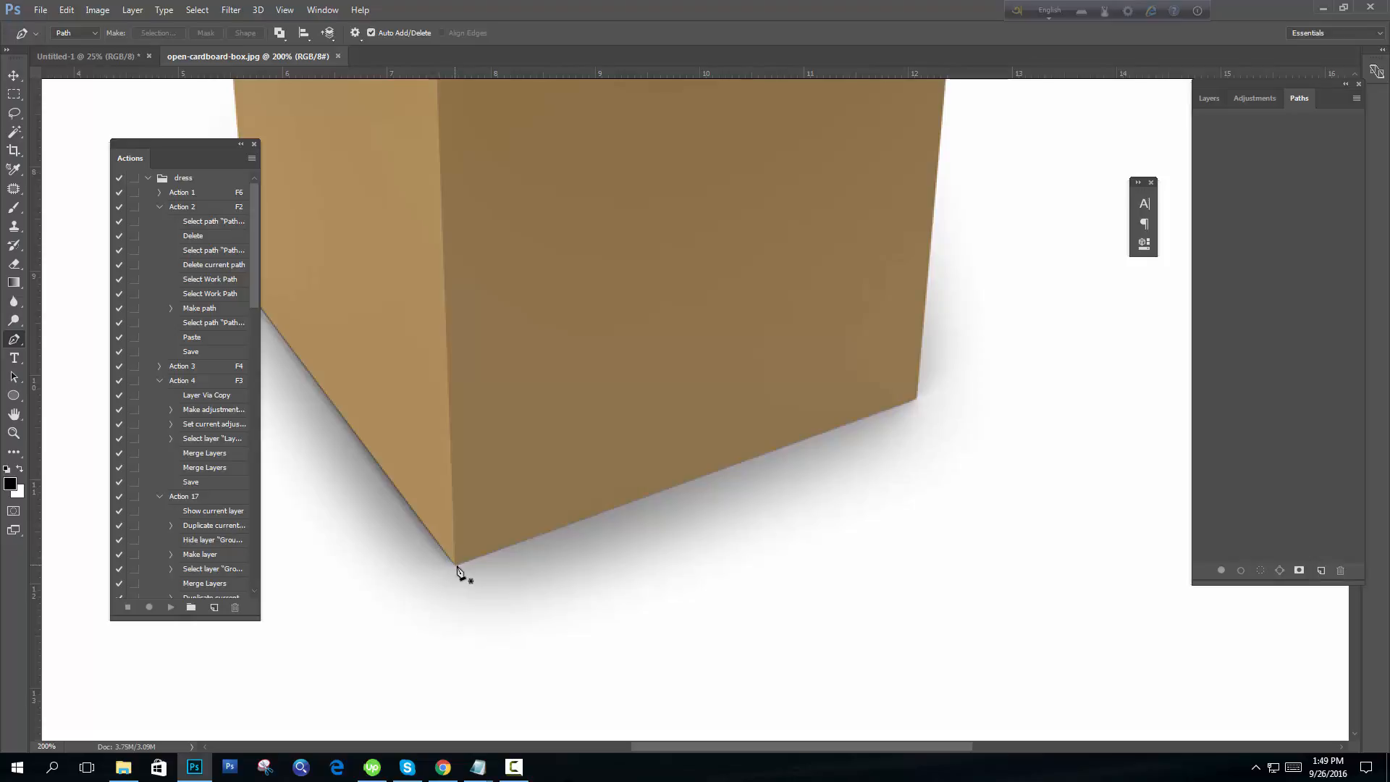
- Trace the box's front face with straight path segments from its bottom front corner along the bottom and up the right edge
click(456, 565)
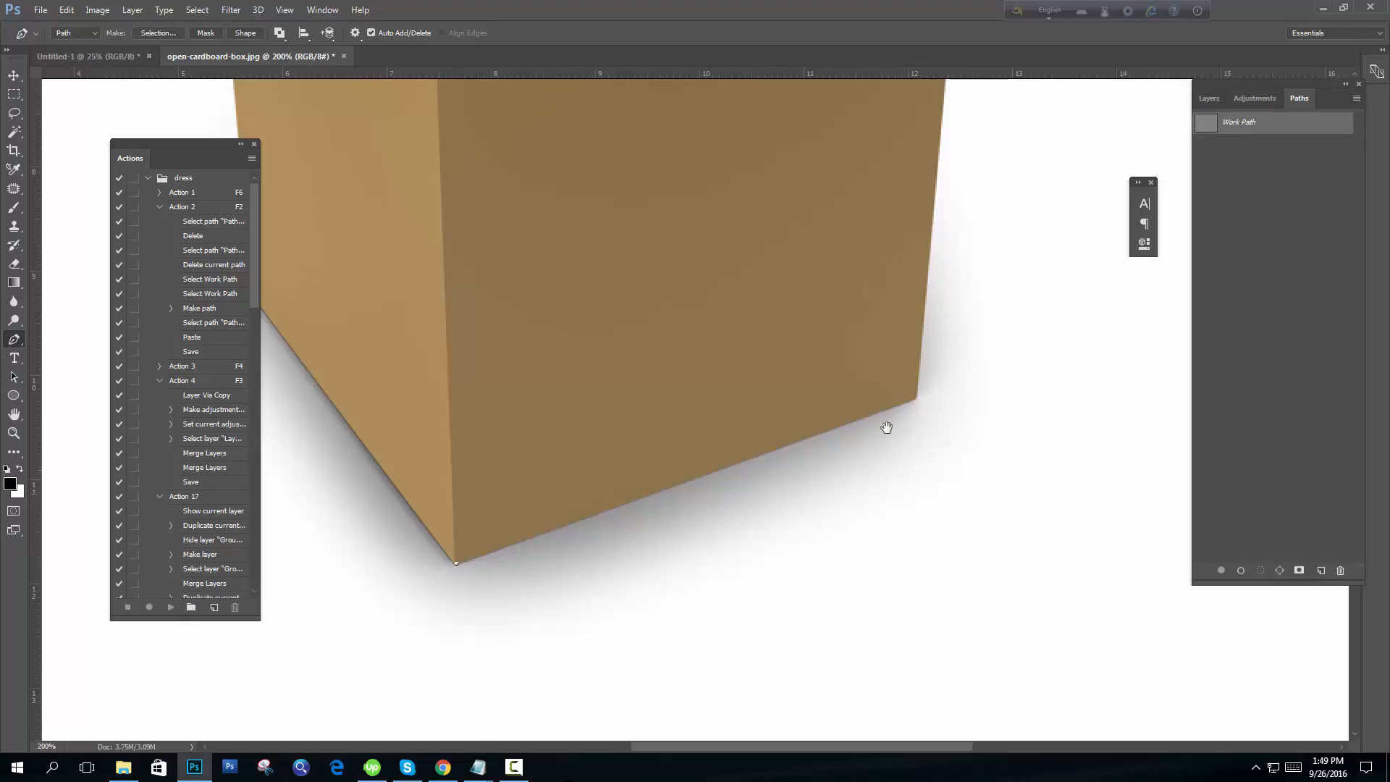
drag(884, 425, 949, 487)
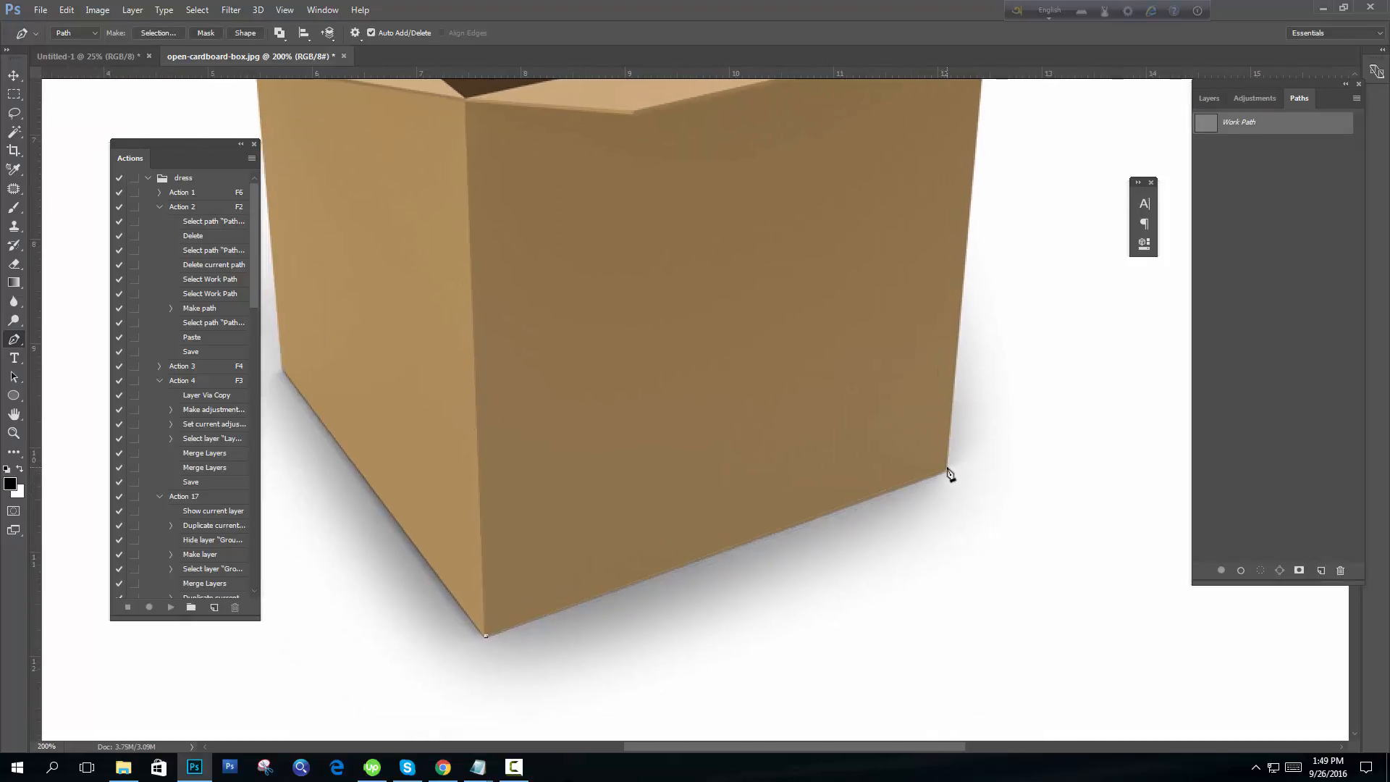
click(945, 472)
scroll(895, 525, up, 5)
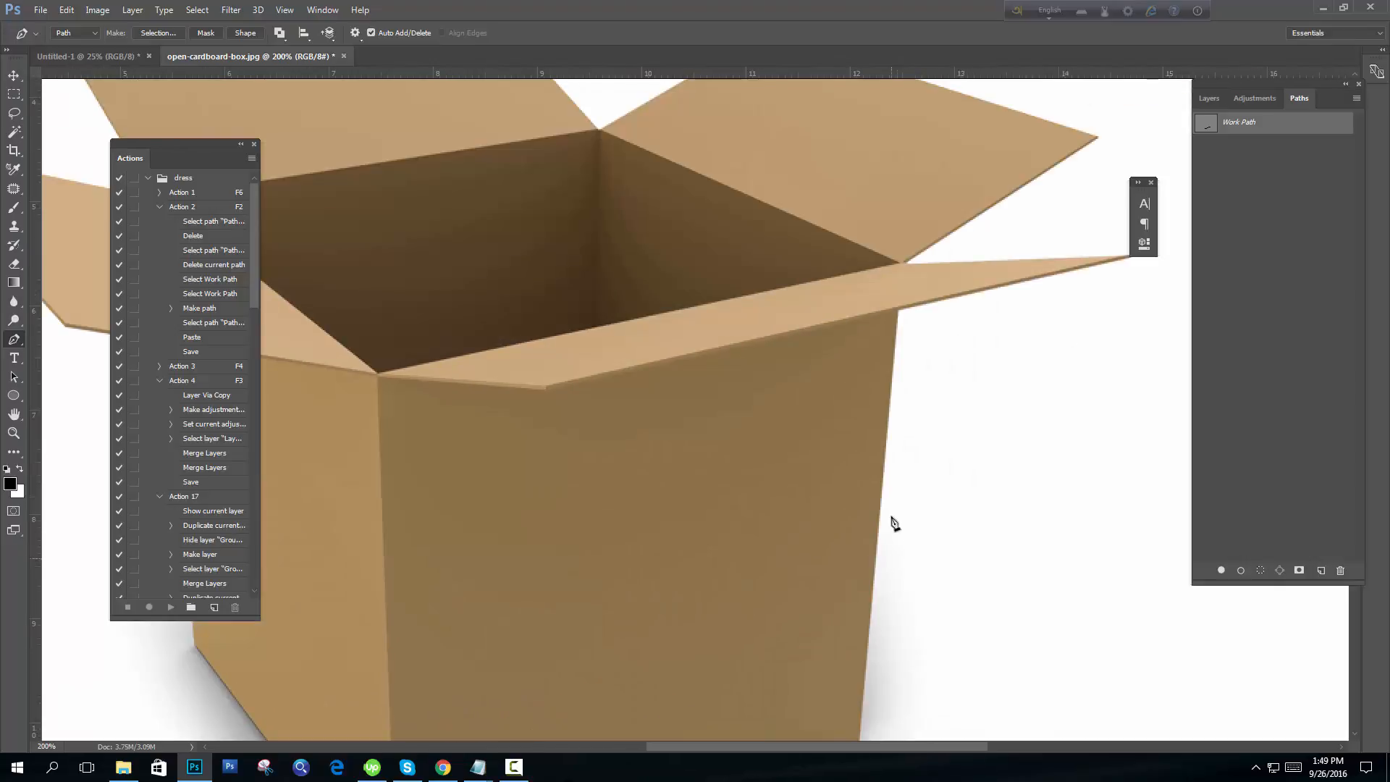
drag(883, 319, 879, 271)
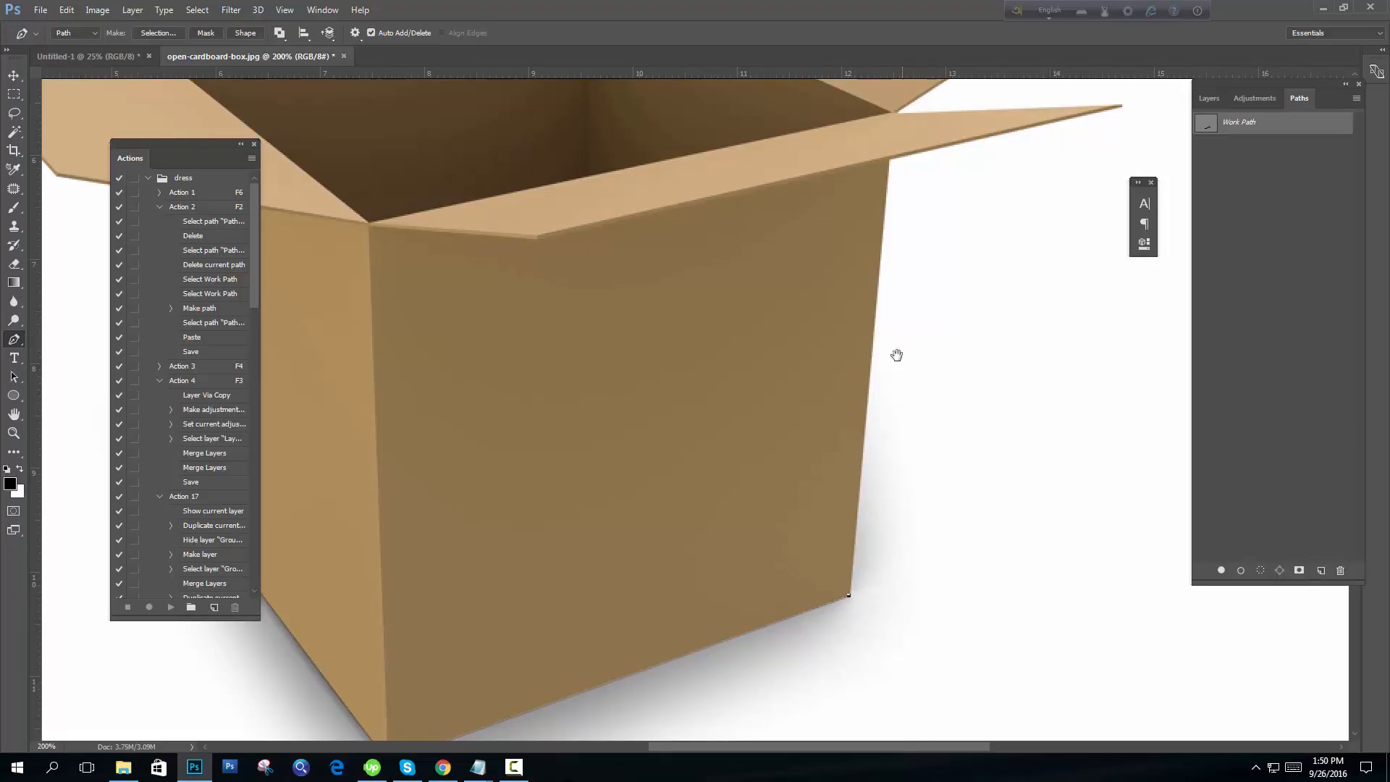
drag(896, 353, 867, 392)
click(777, 697)
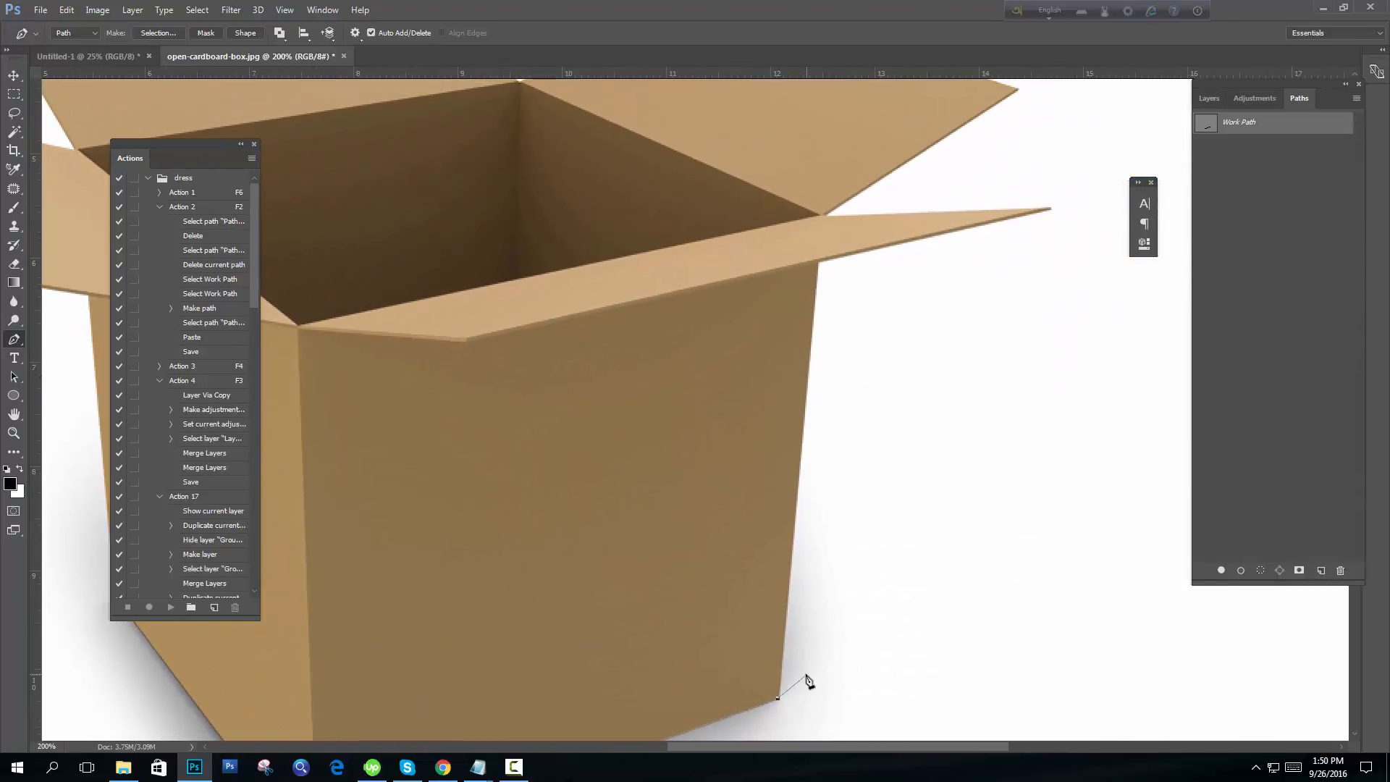
click(819, 262)
- Continue the path around the front flap's pointed tip and back to where it meets the right flap
drag(886, 330, 676, 481)
click(839, 359)
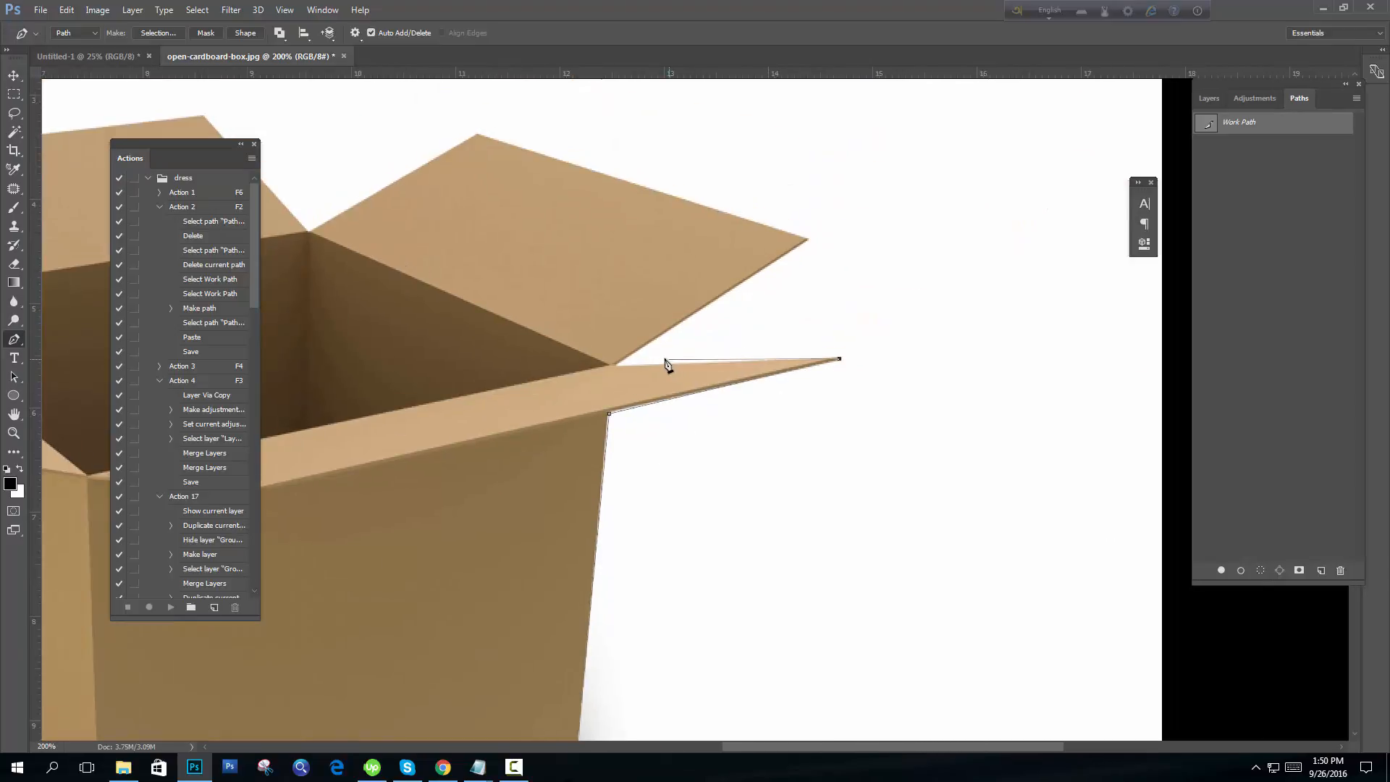
click(614, 365)
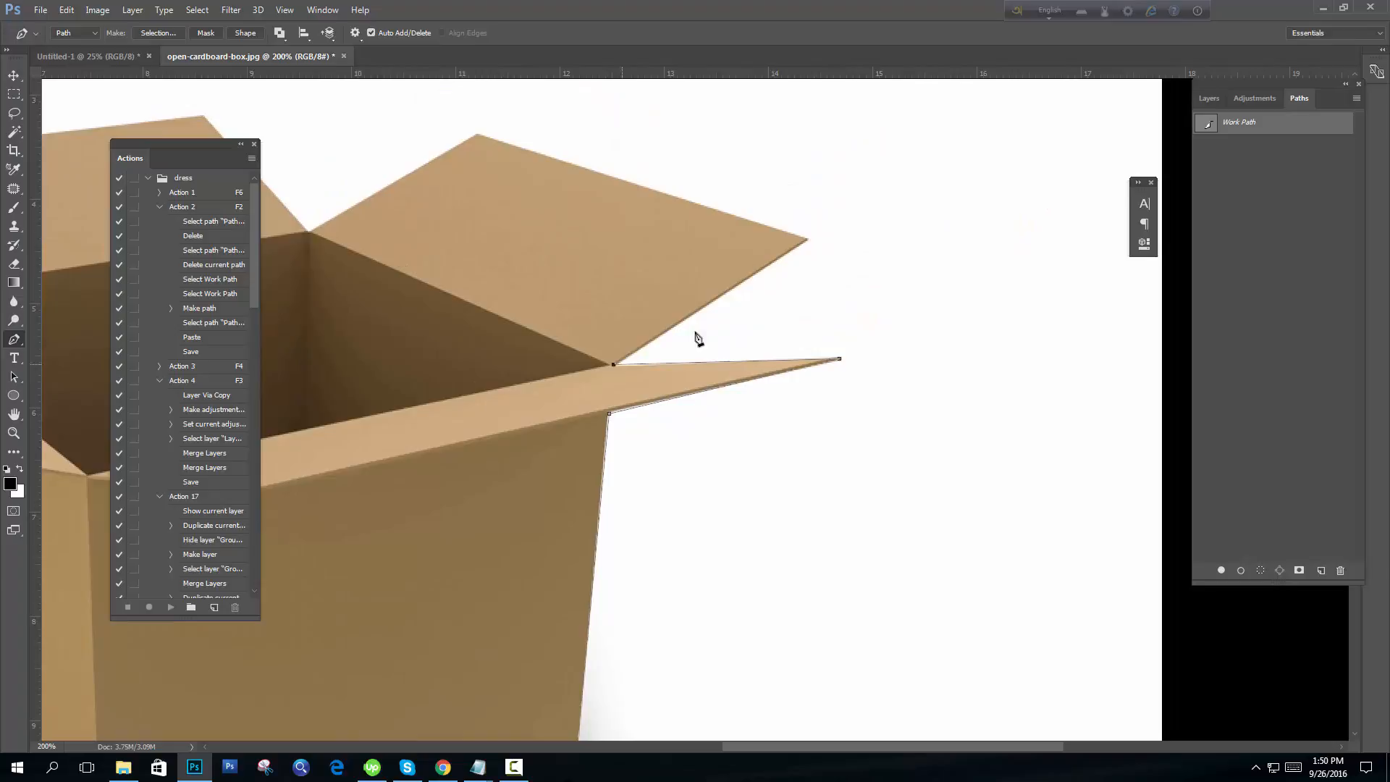
- Continue the path with straight segments around the right flap's two outer corners to where it meets the back flap
click(806, 242)
drag(660, 259, 989, 445)
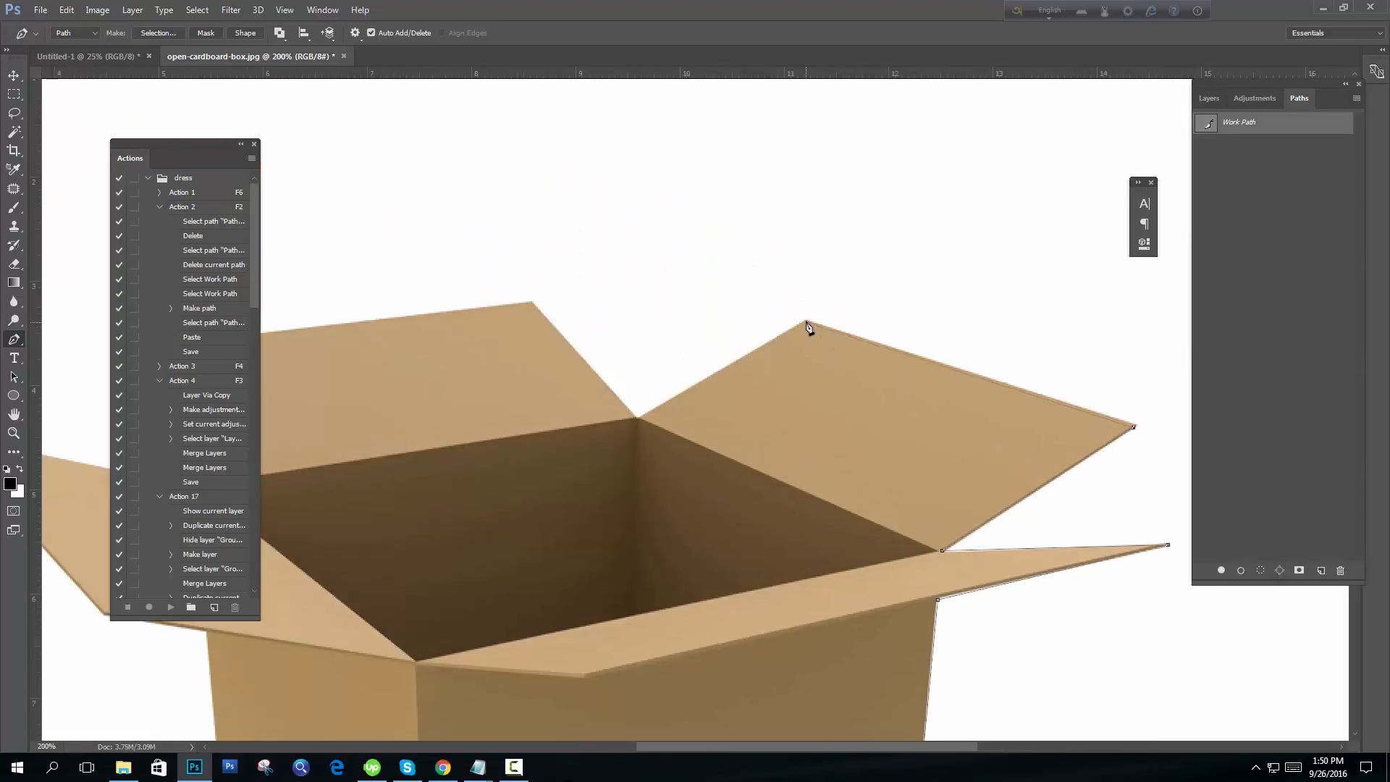
click(806, 321)
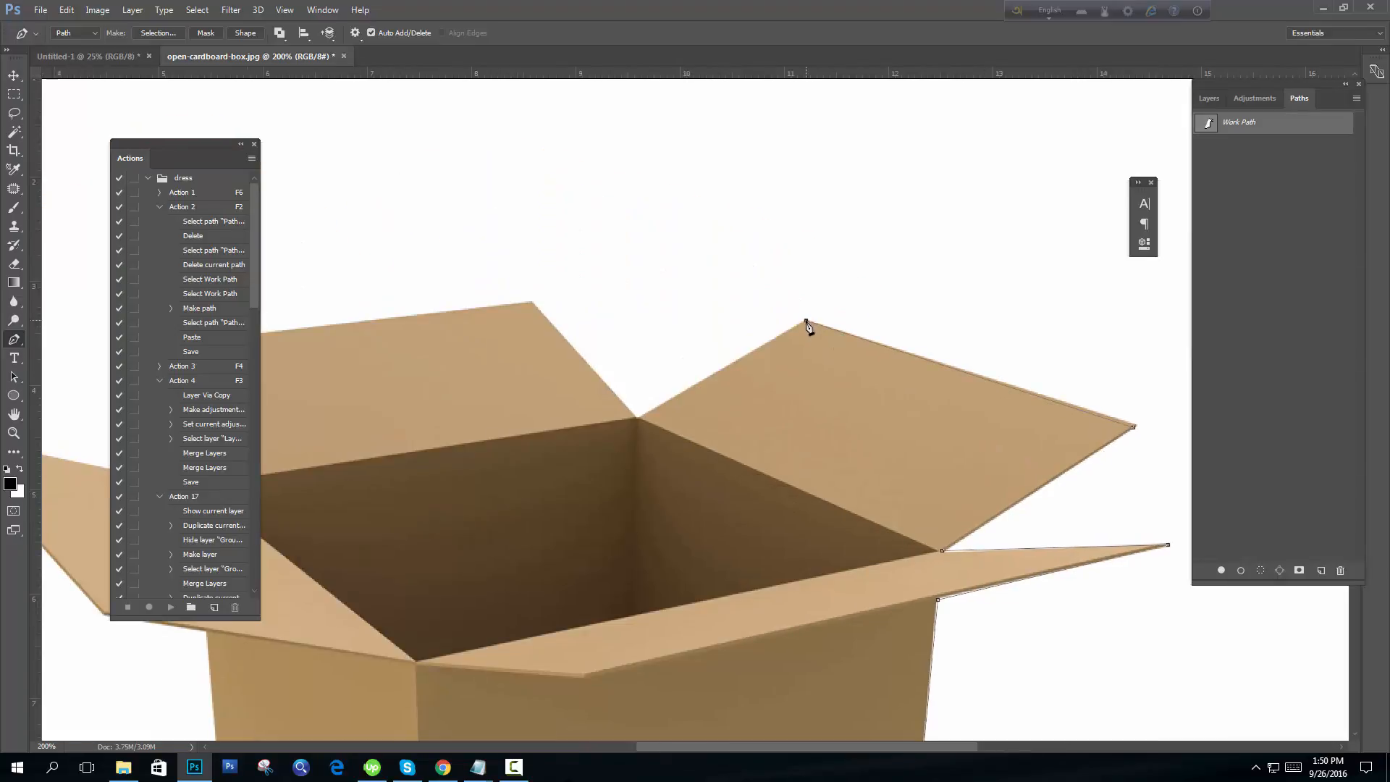
click(637, 419)
drag(605, 362, 847, 421)
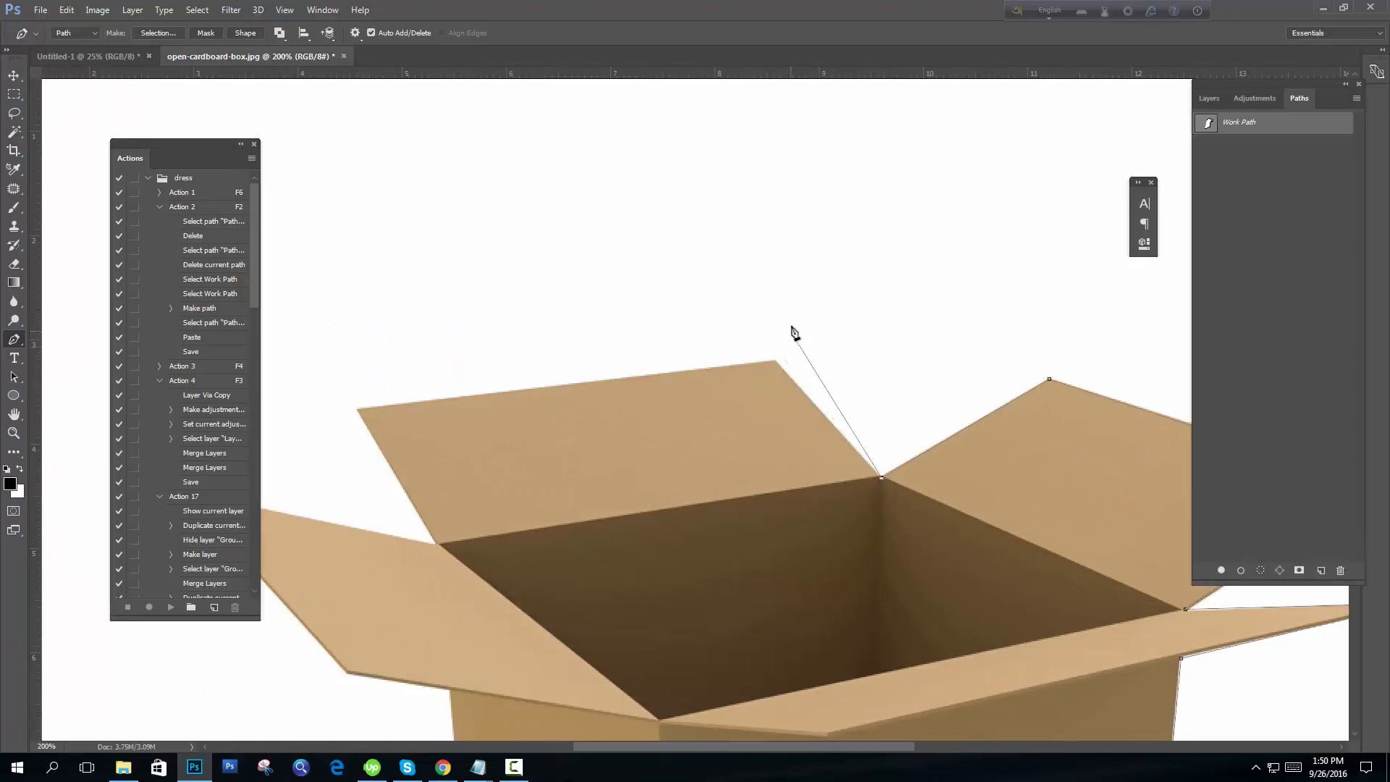
- Extend the path around the back flap's outer corners to its junction with the left flap, and toggle the Pen tool's Rubber Band option
click(775, 362)
drag(435, 411, 753, 344)
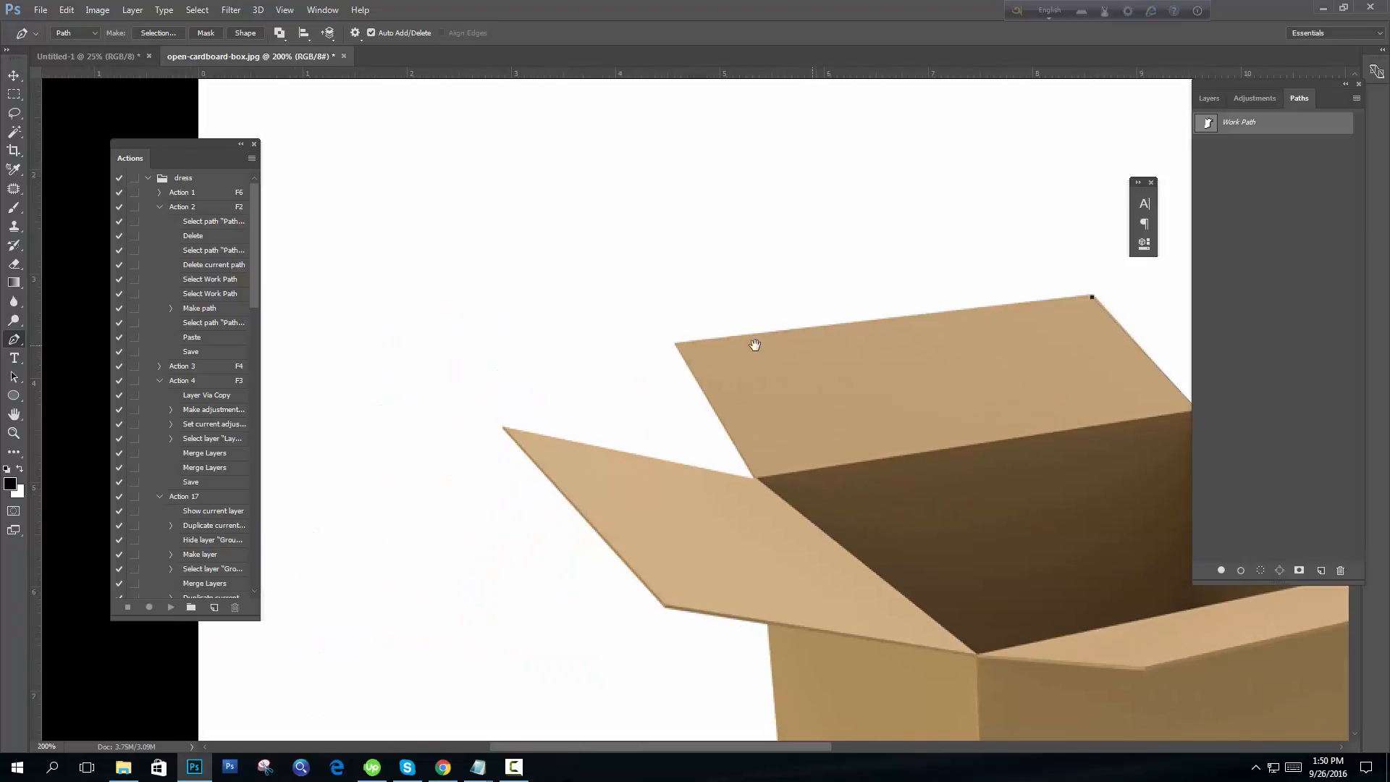
click(677, 346)
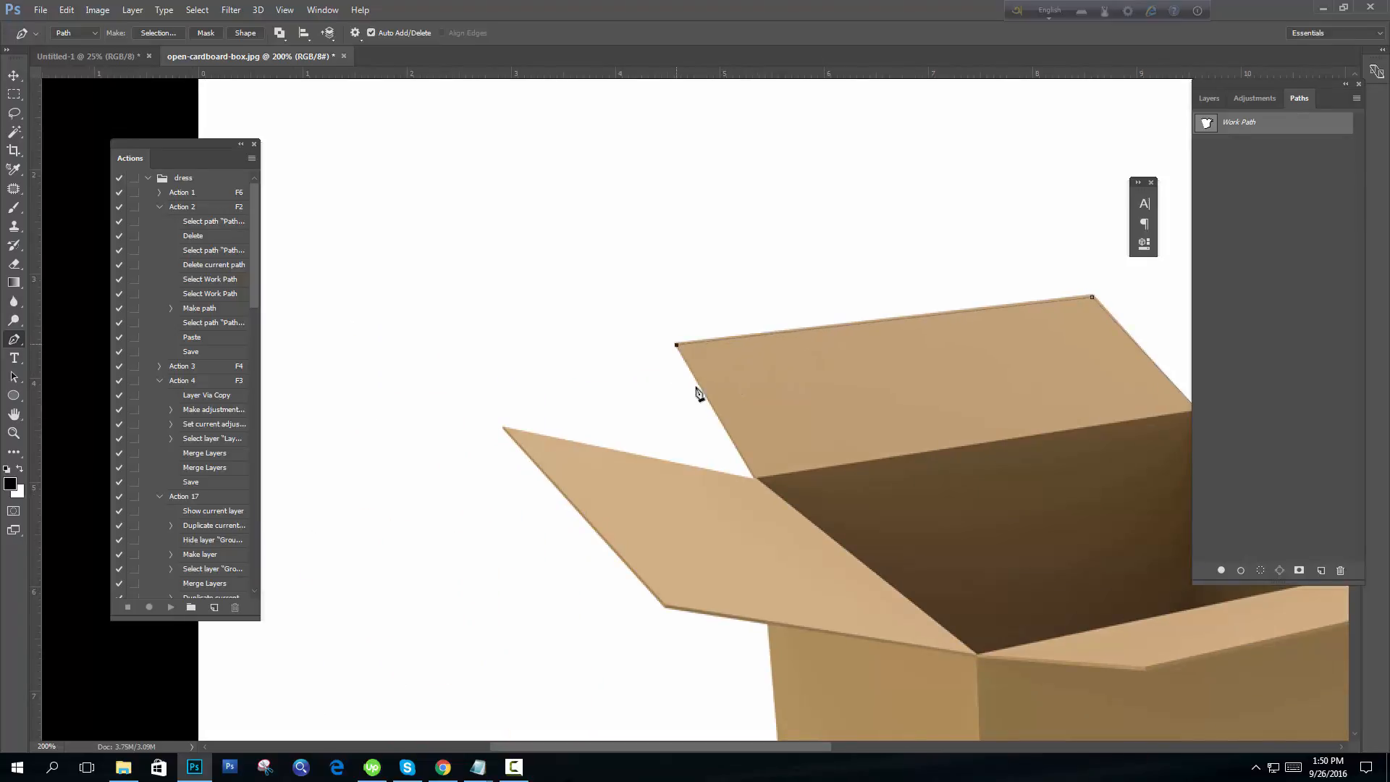
click(758, 481)
click(332, 51)
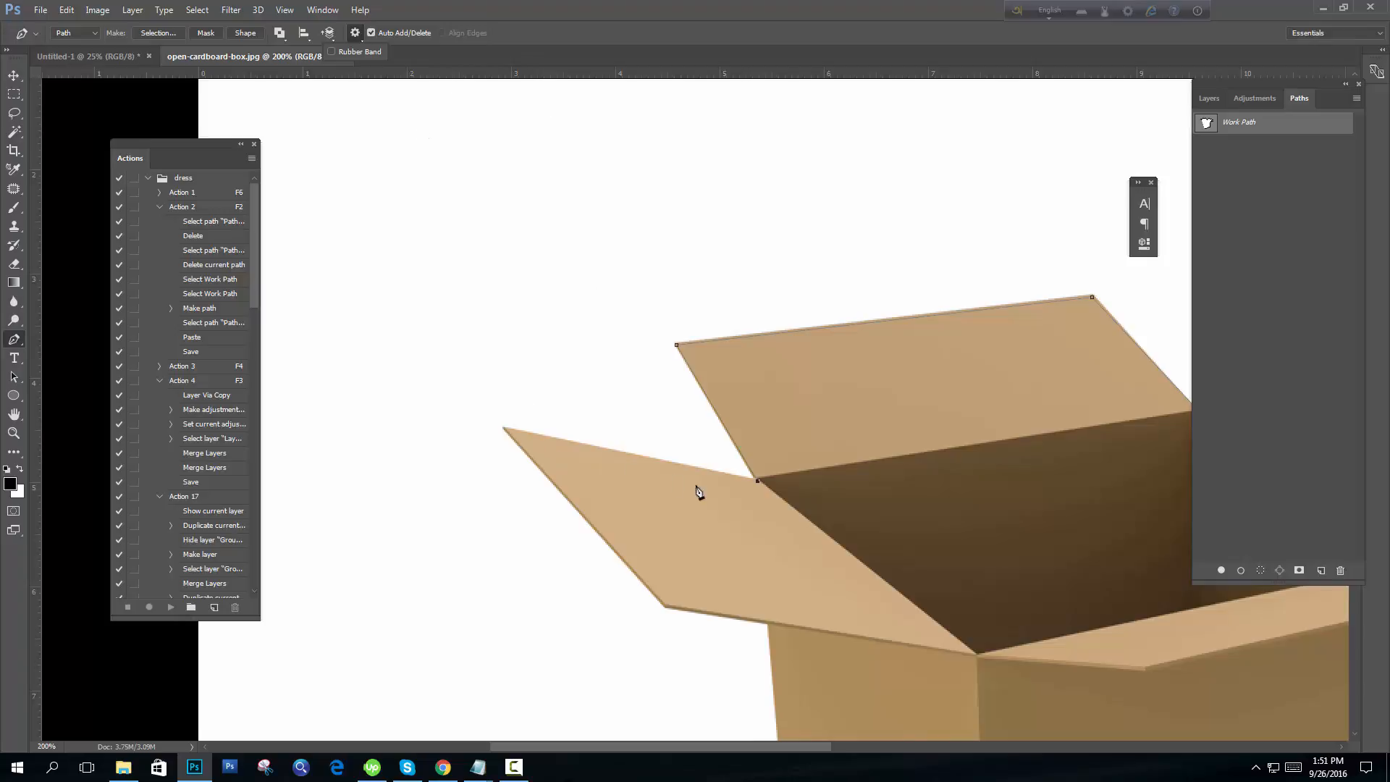
- Trace the left flap with straight segments through its outer tip and its lower corner
click(505, 430)
click(506, 430)
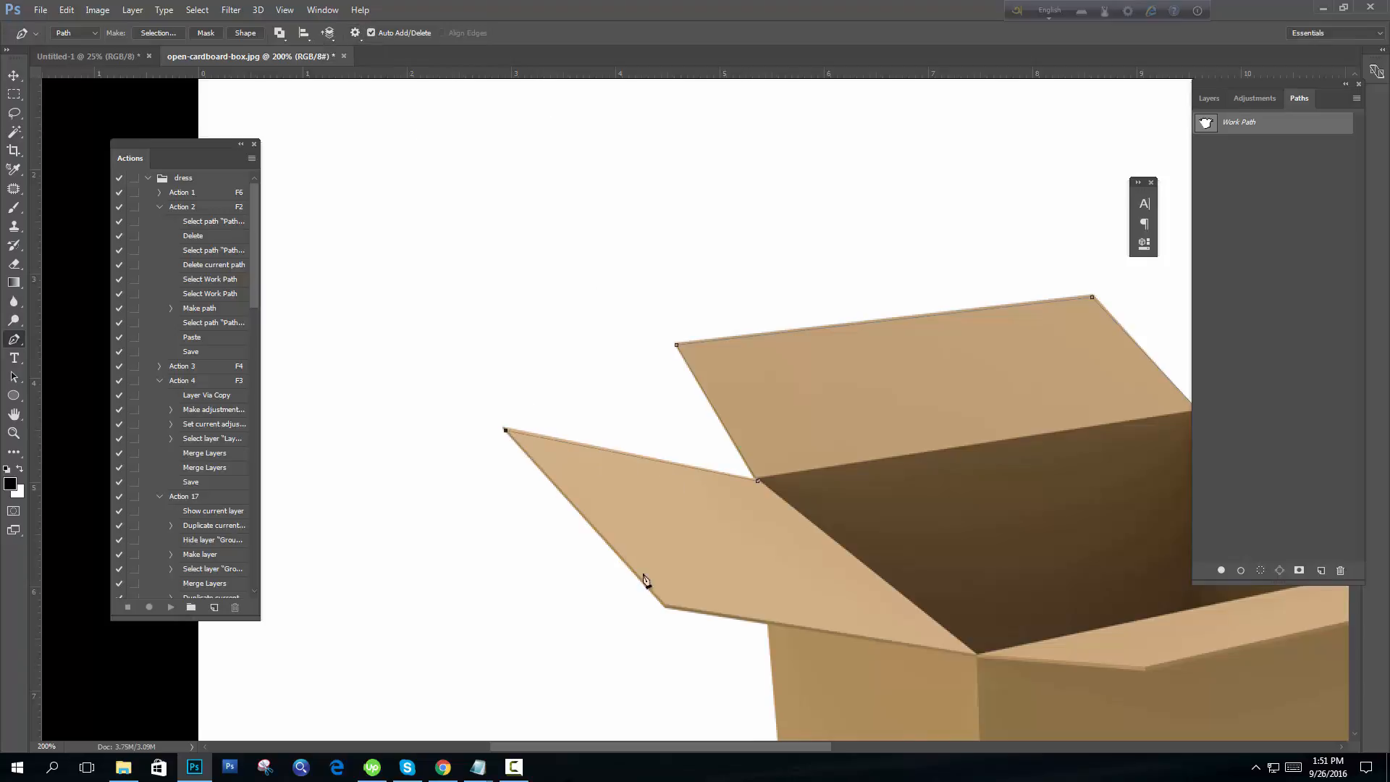
click(665, 609)
drag(807, 639, 809, 462)
- Delete the whole work path and undo the deletion
key(BackSpace)
key(BackSpace)
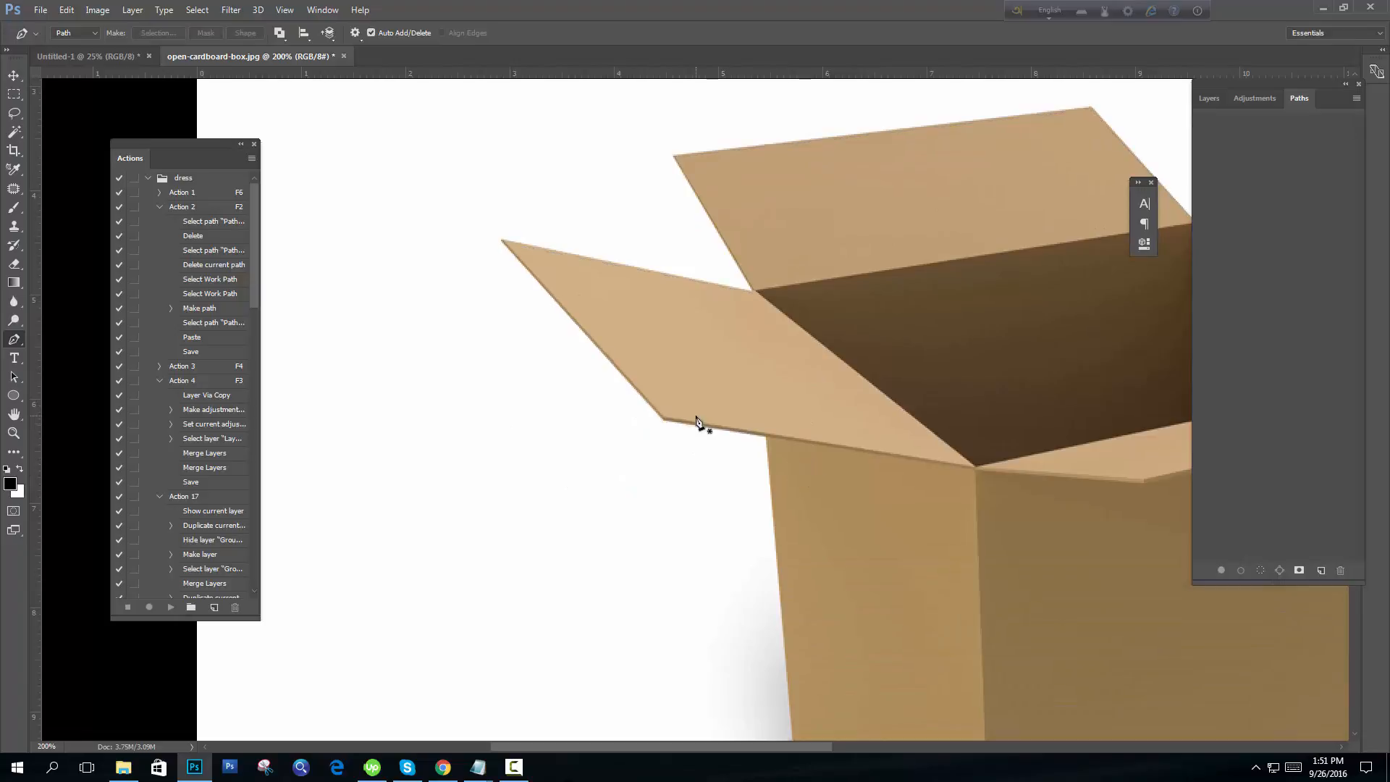
key(ctrl+z)
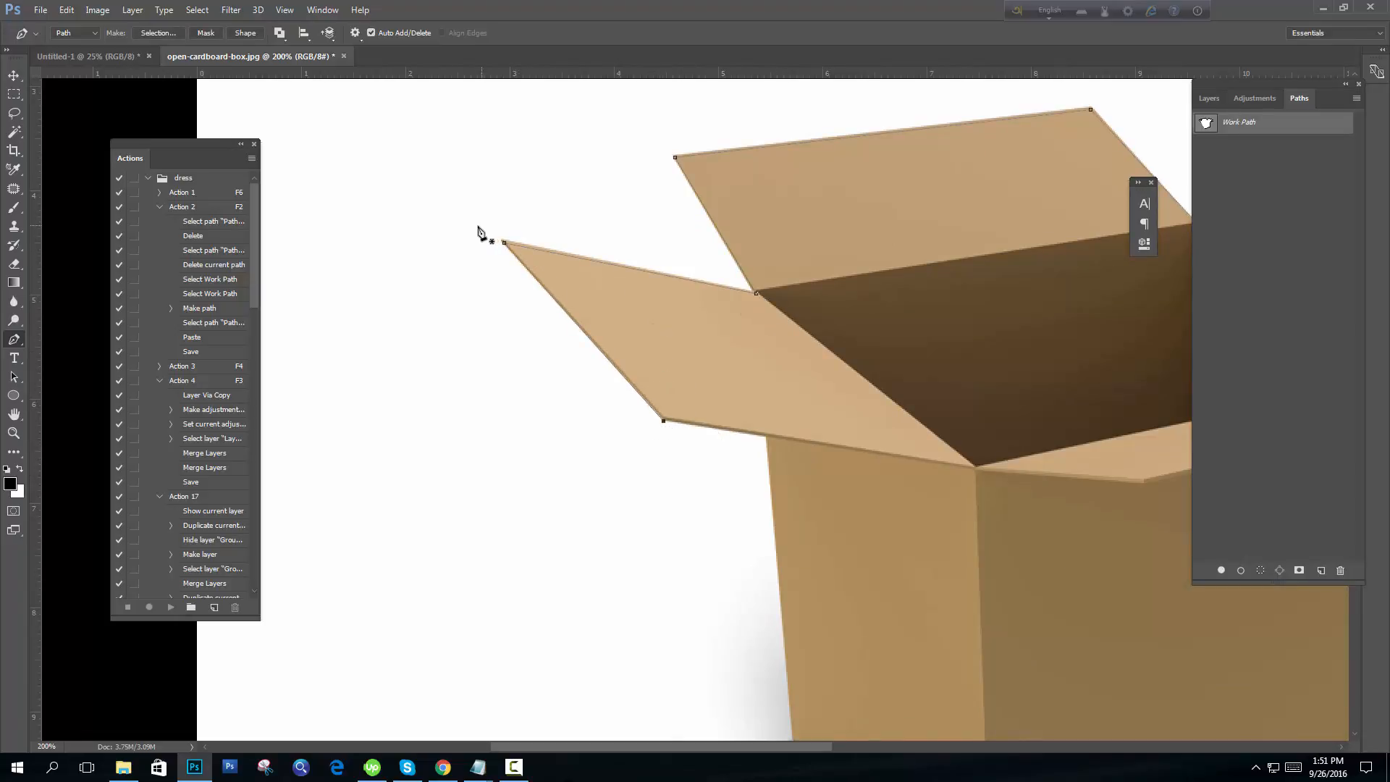
- Resume the path from the left flap's tip and close it along the box's left side at the bottom front corner
drag(628, 495, 696, 399)
key(Delete)
click(504, 242)
click(665, 420)
drag(795, 597, 728, 135)
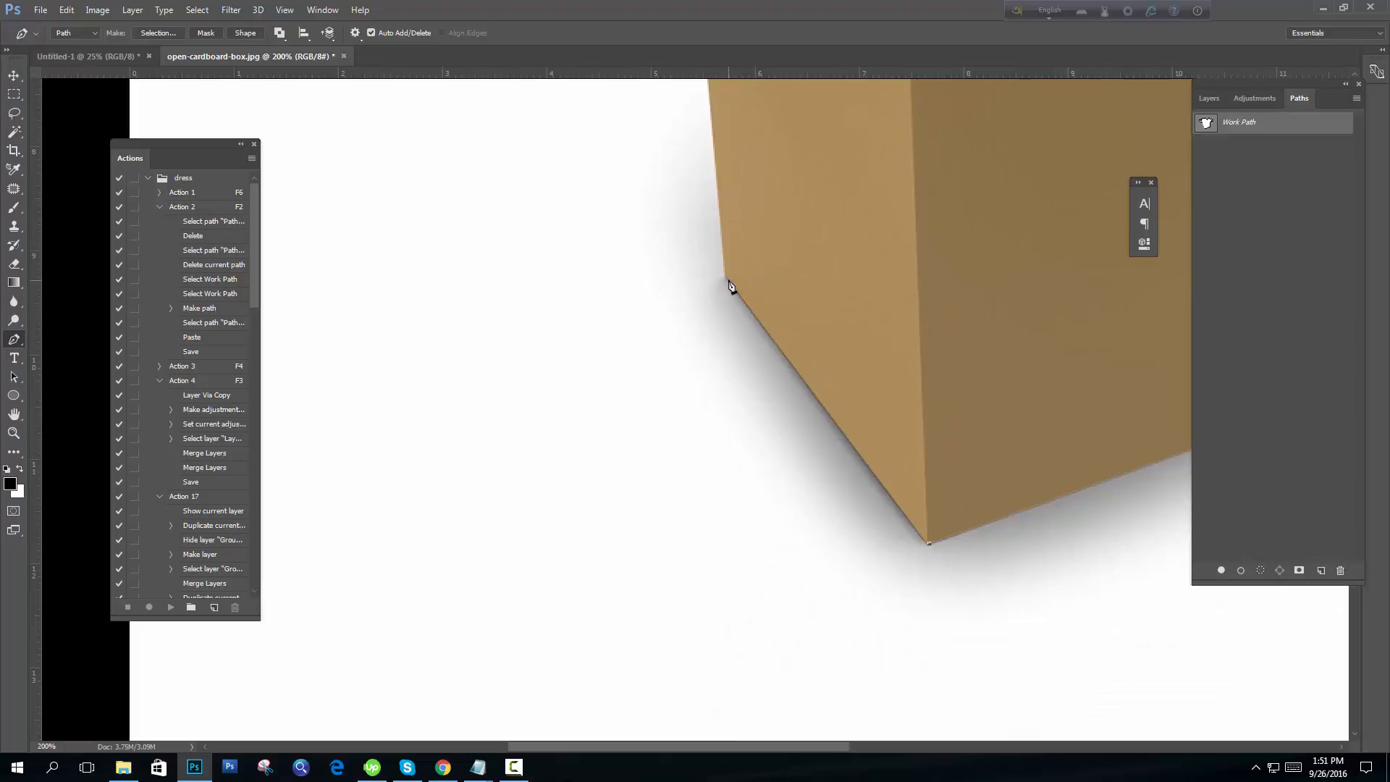
click(929, 543)
- Load the closed box path as a selection and copy the selected box from Background to a new layer
drag(795, 317, 779, 357)
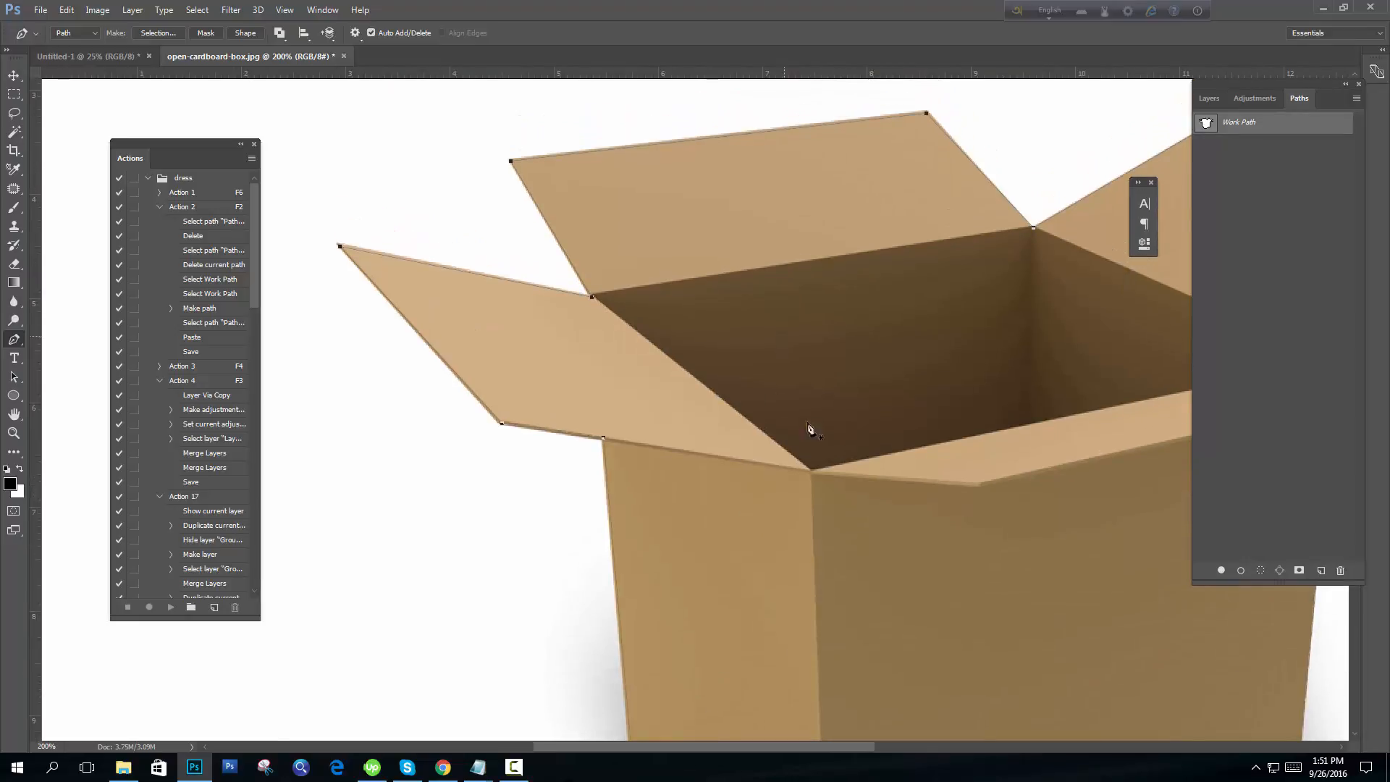
drag(891, 510, 697, 292)
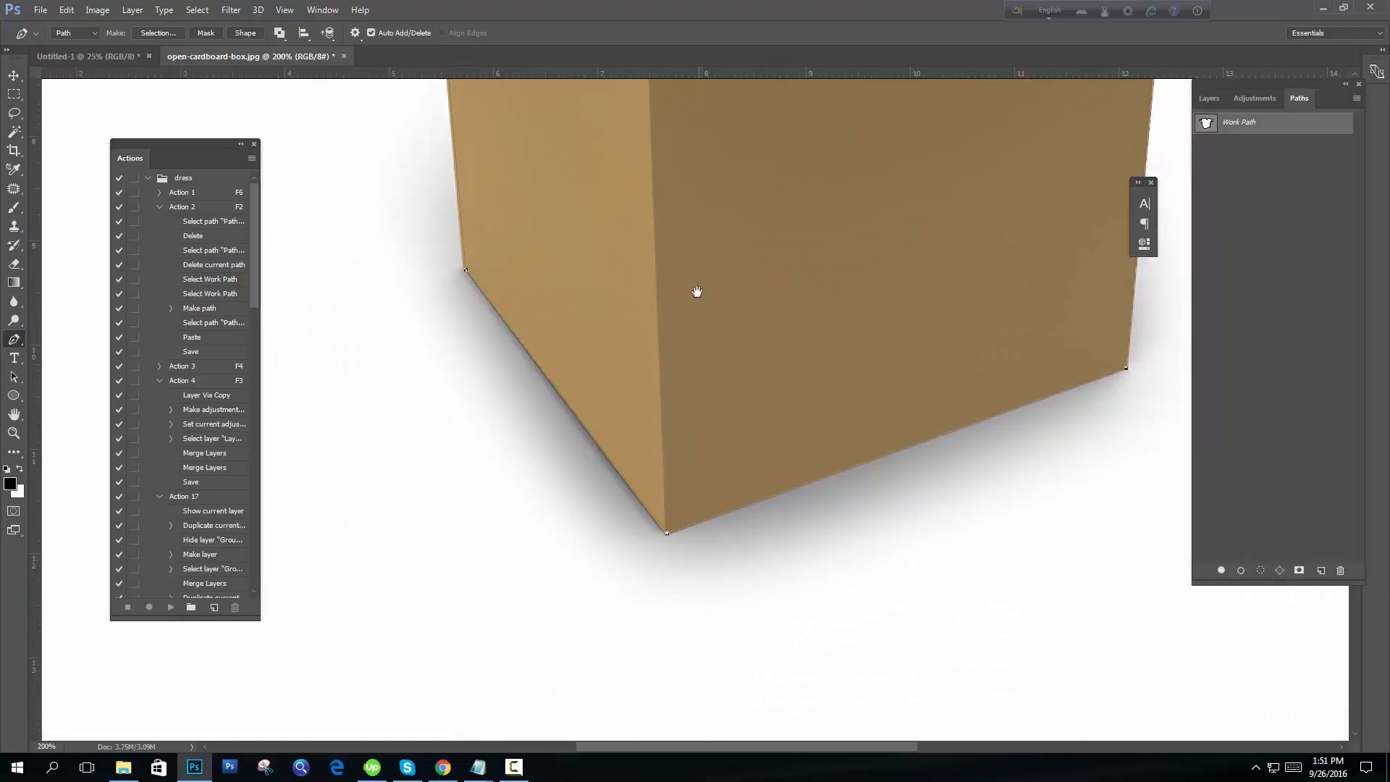
click(637, 416)
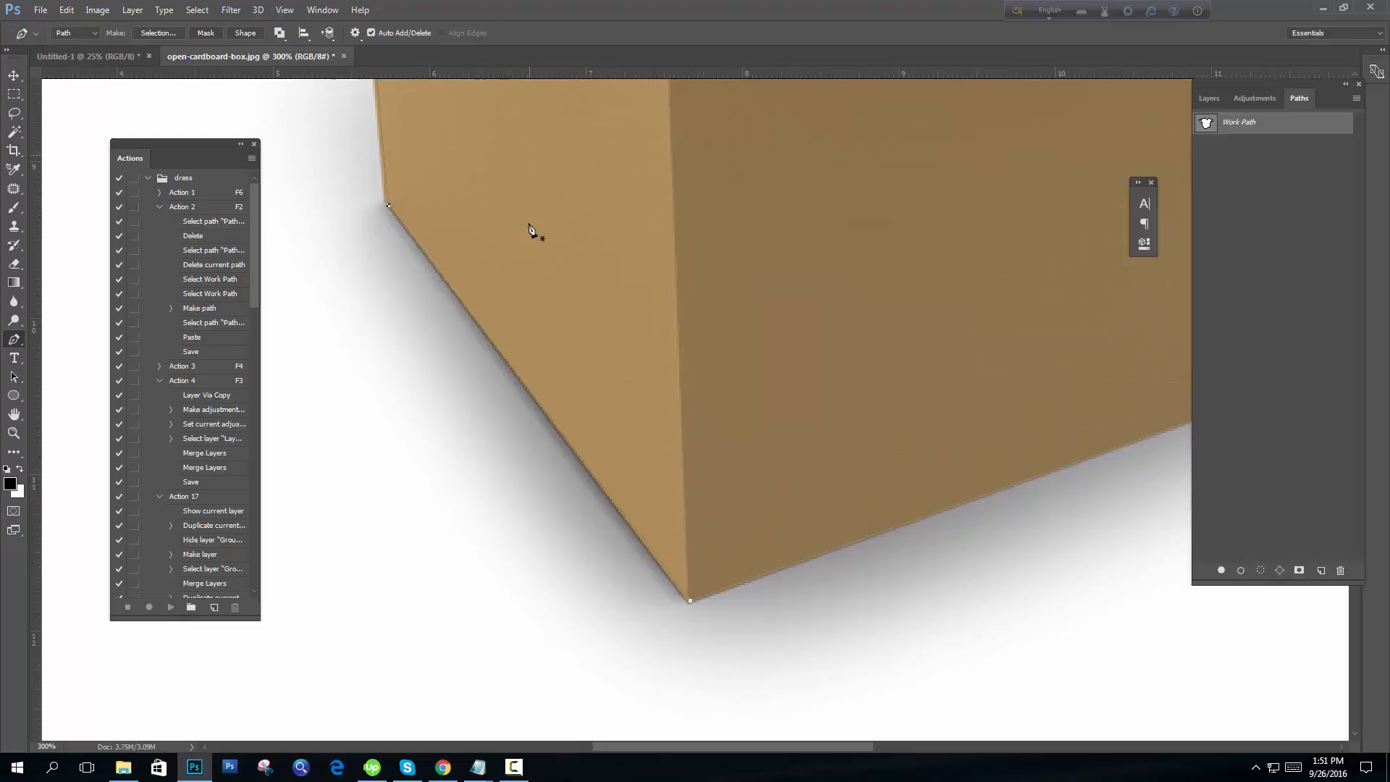
key(ctrl+minus)
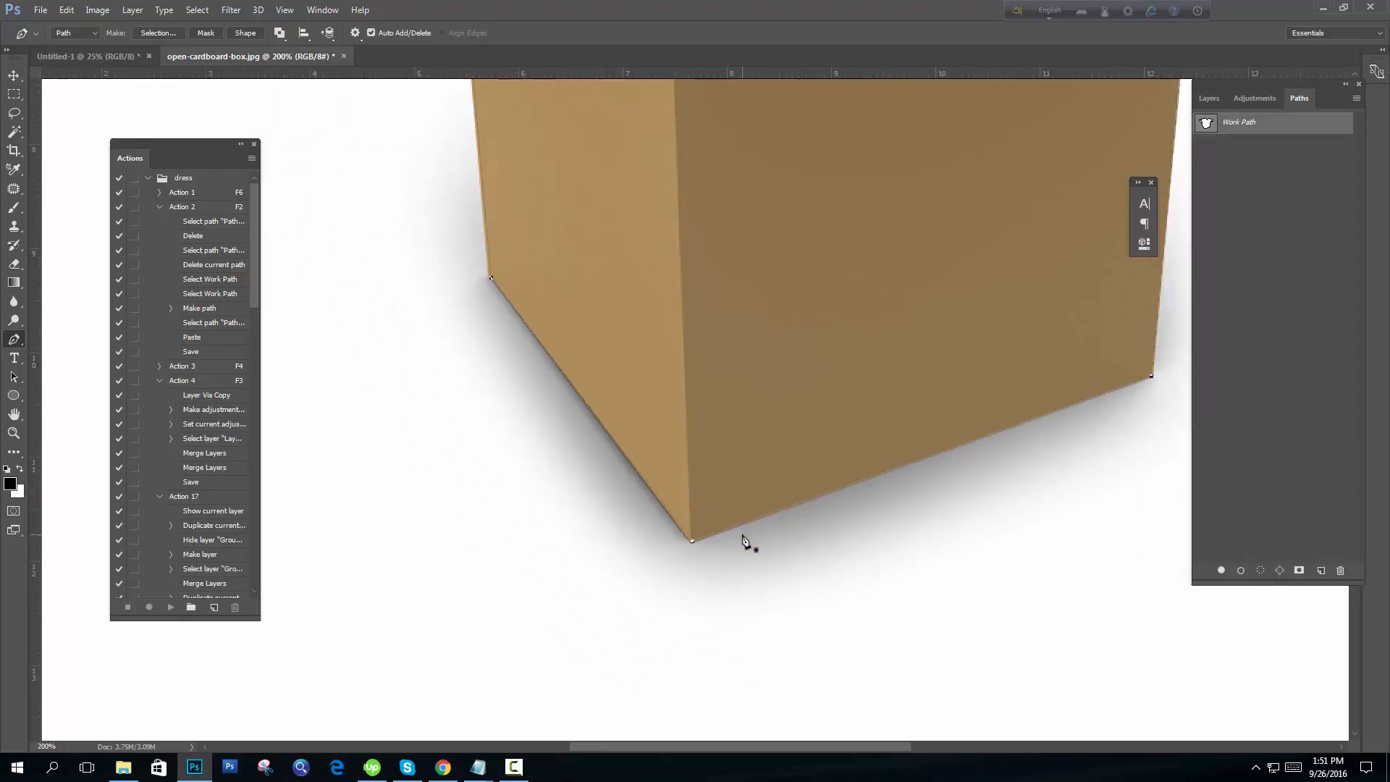
key(ctrl+minus)
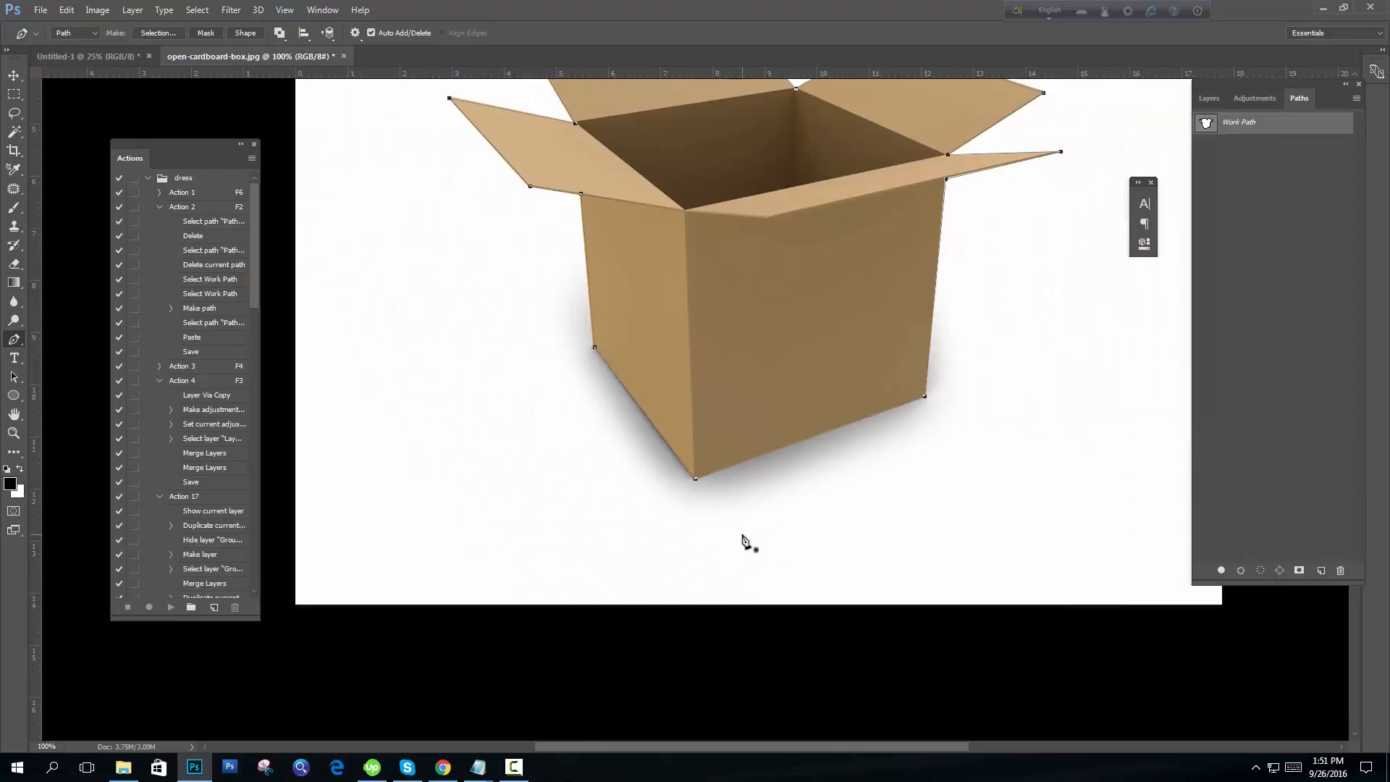
drag(879, 290, 850, 471)
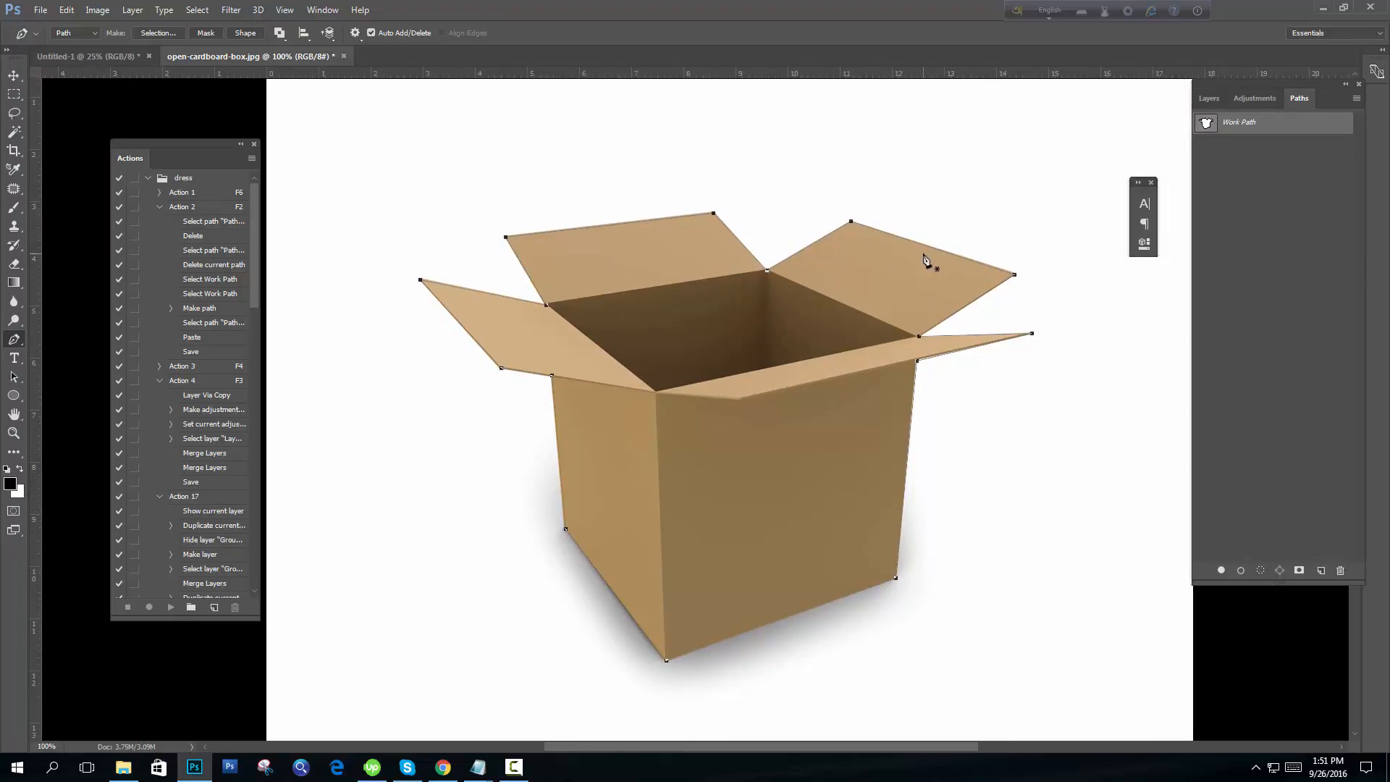
key(ctrl+Return)
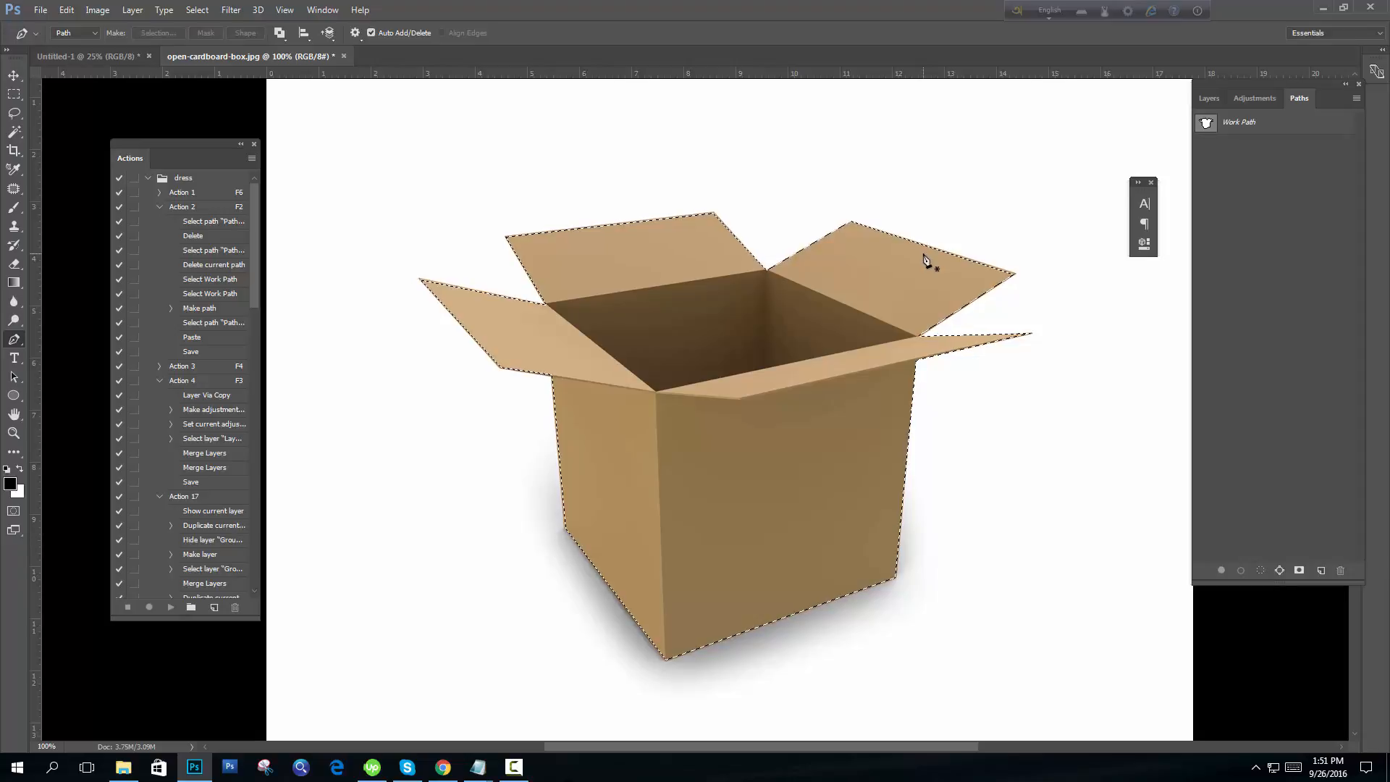
click(1205, 99)
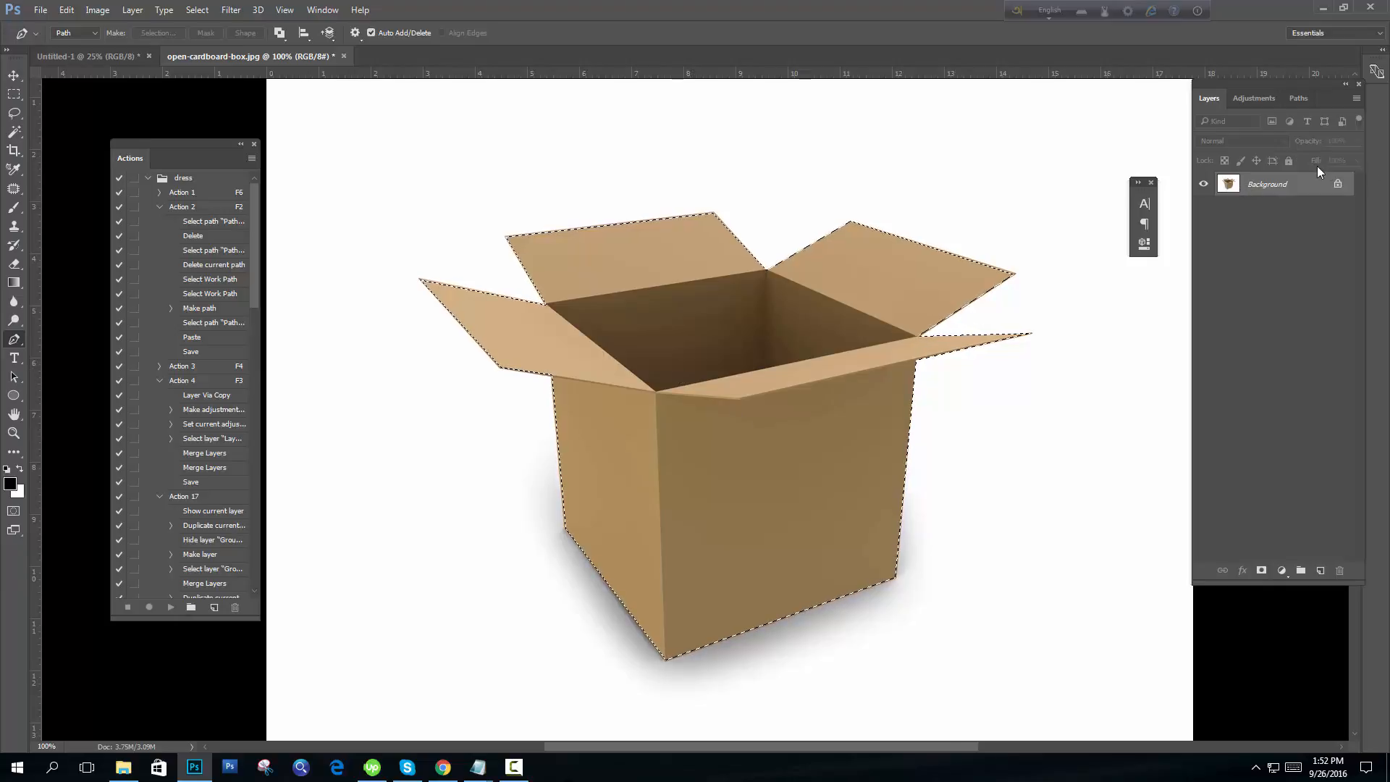
key(ctrl+j)
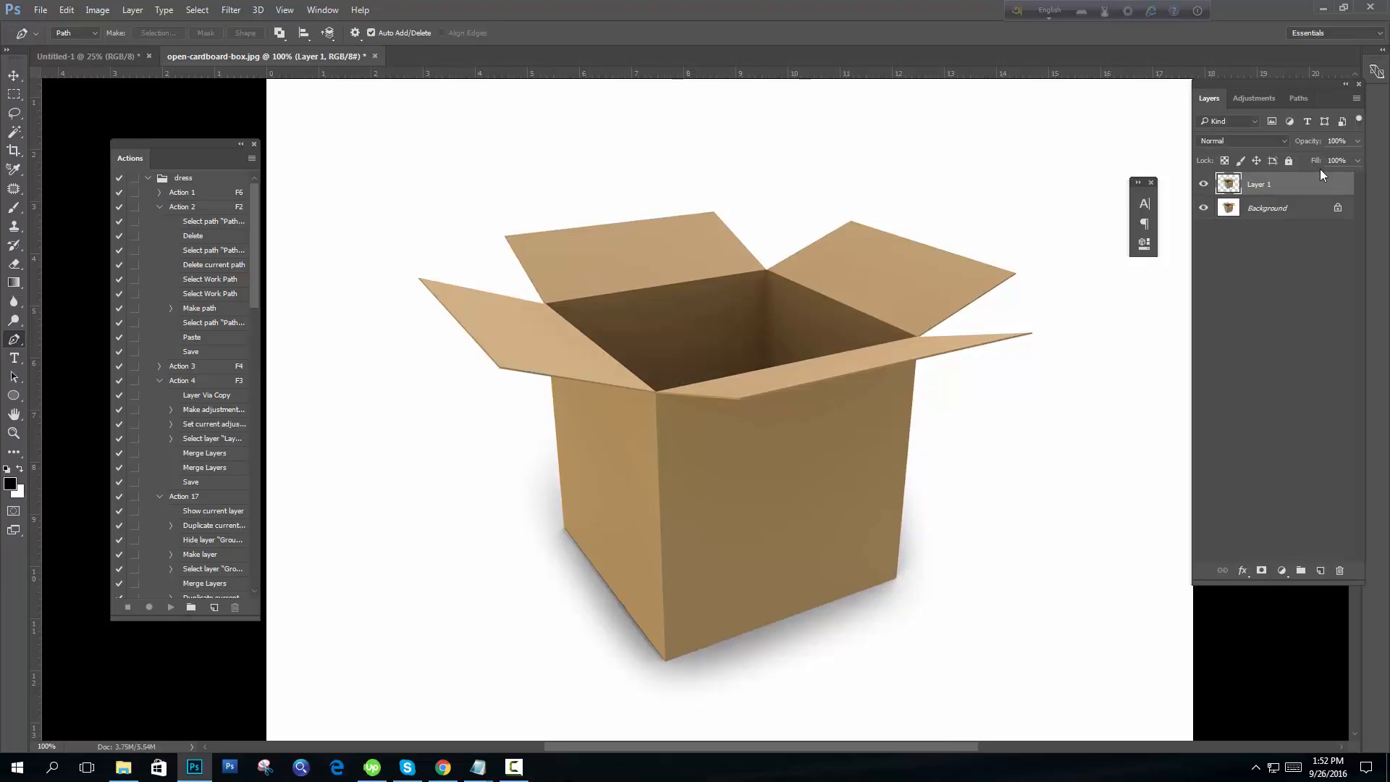
click(1311, 212)
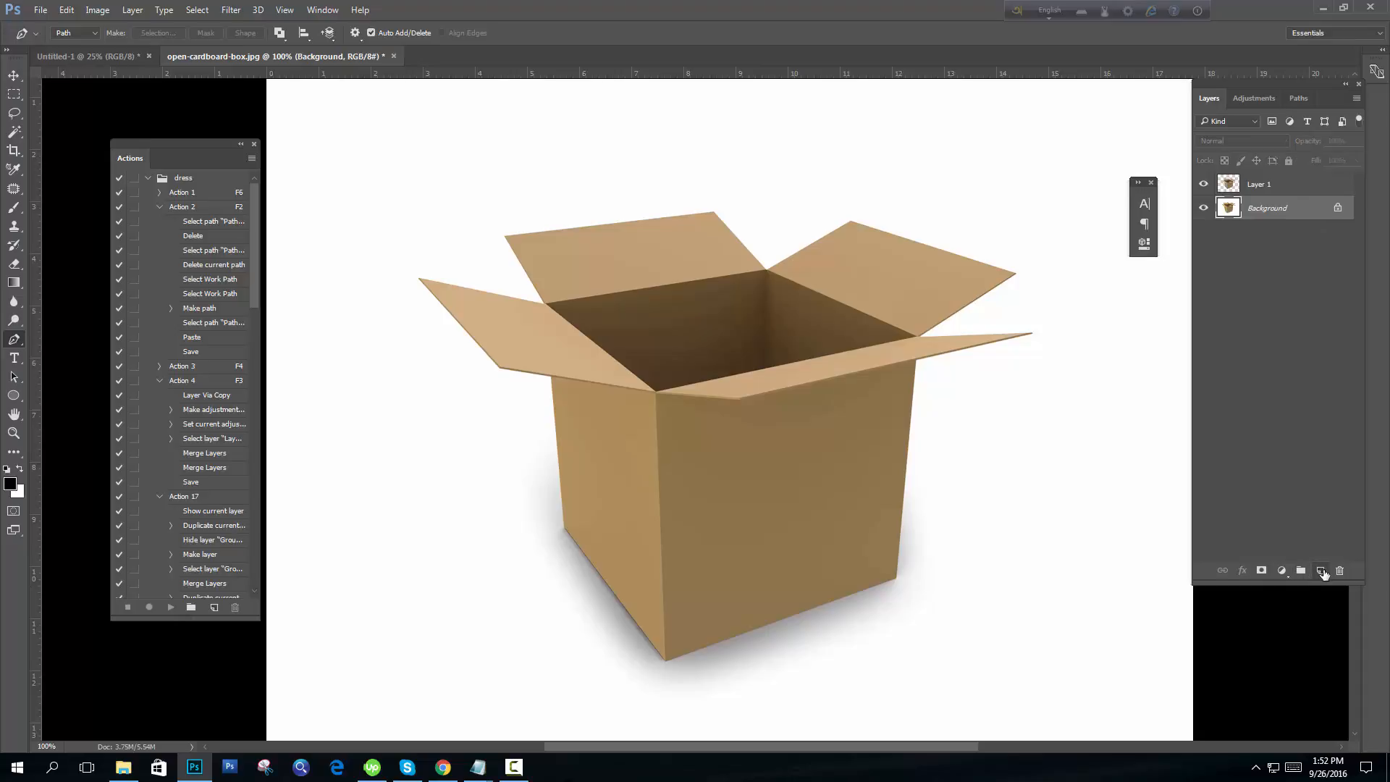
click(1321, 574)
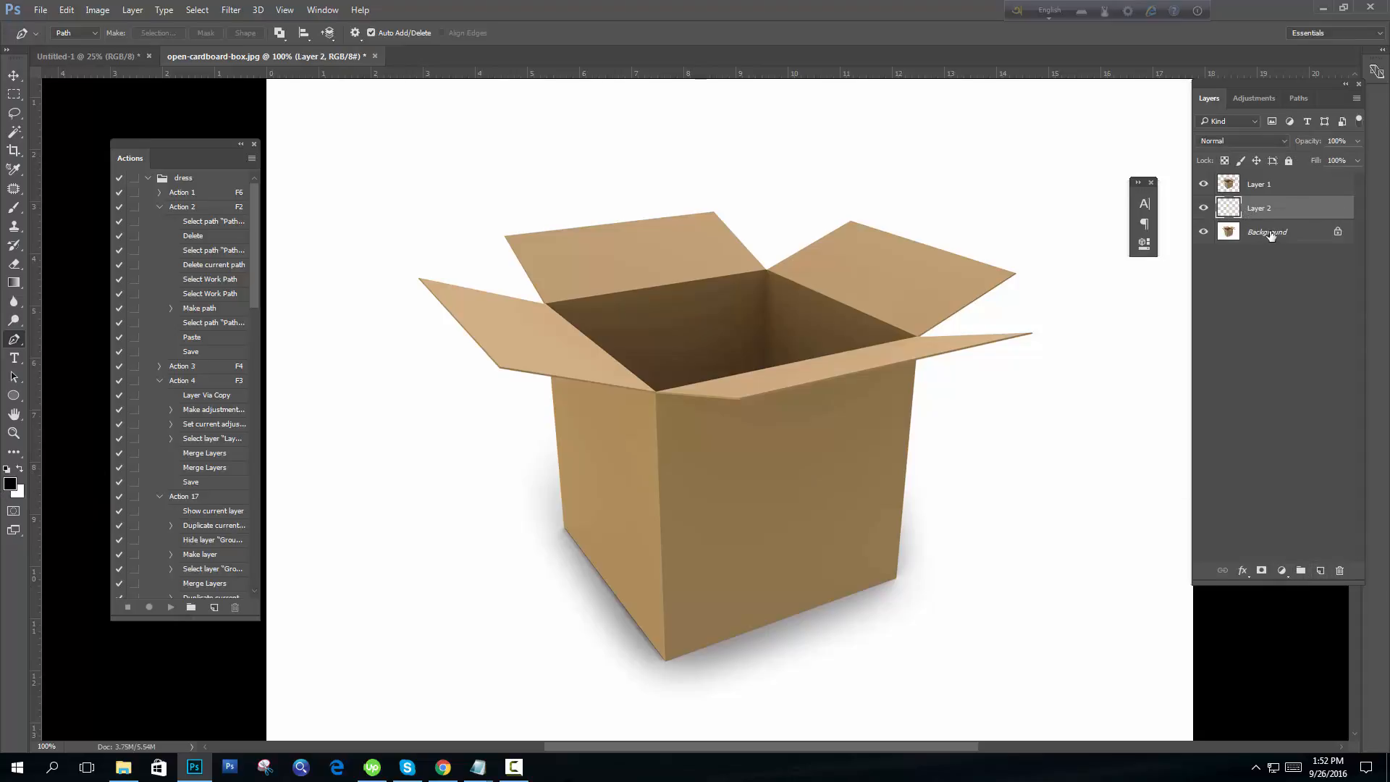
key(ctrl+z)
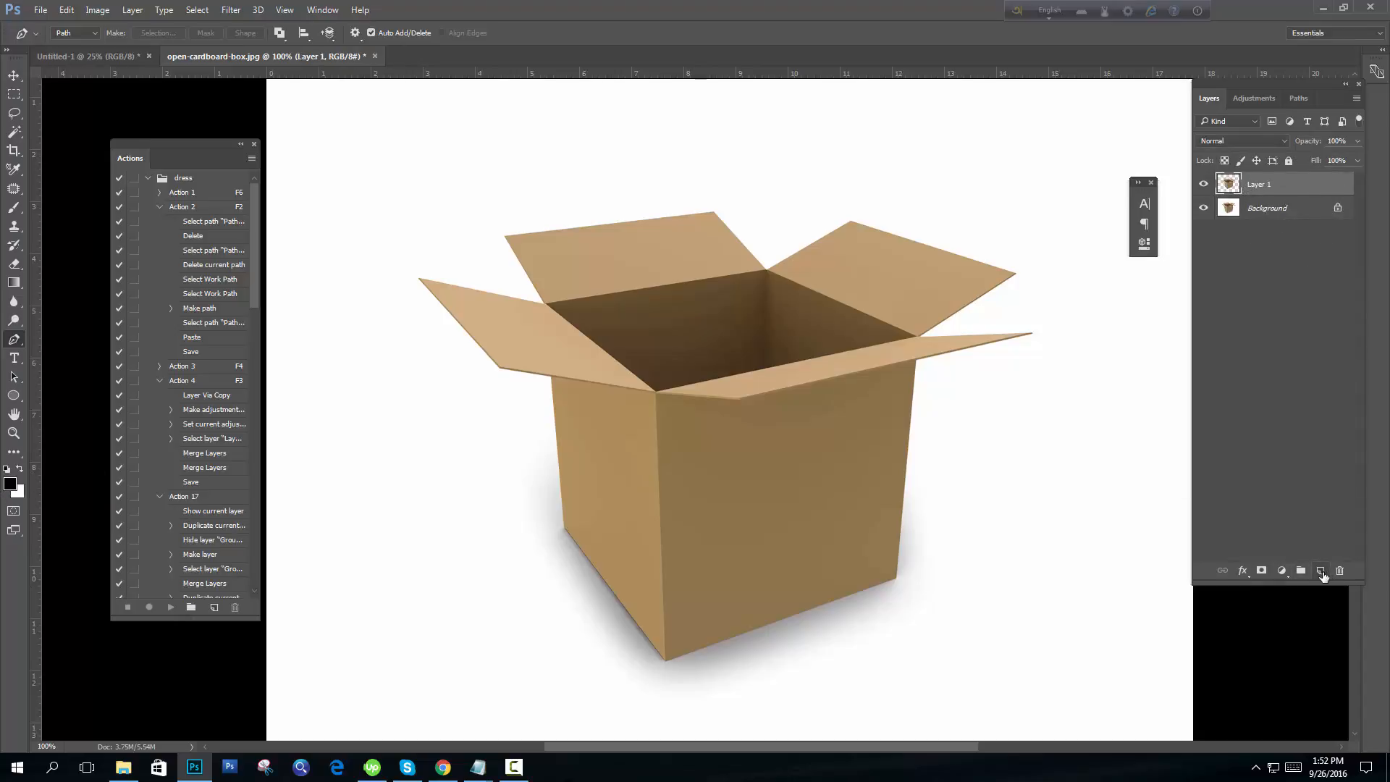
- Add an empty layer above the cut-out box and set the foreground colour to a deep blue
click(1320, 572)
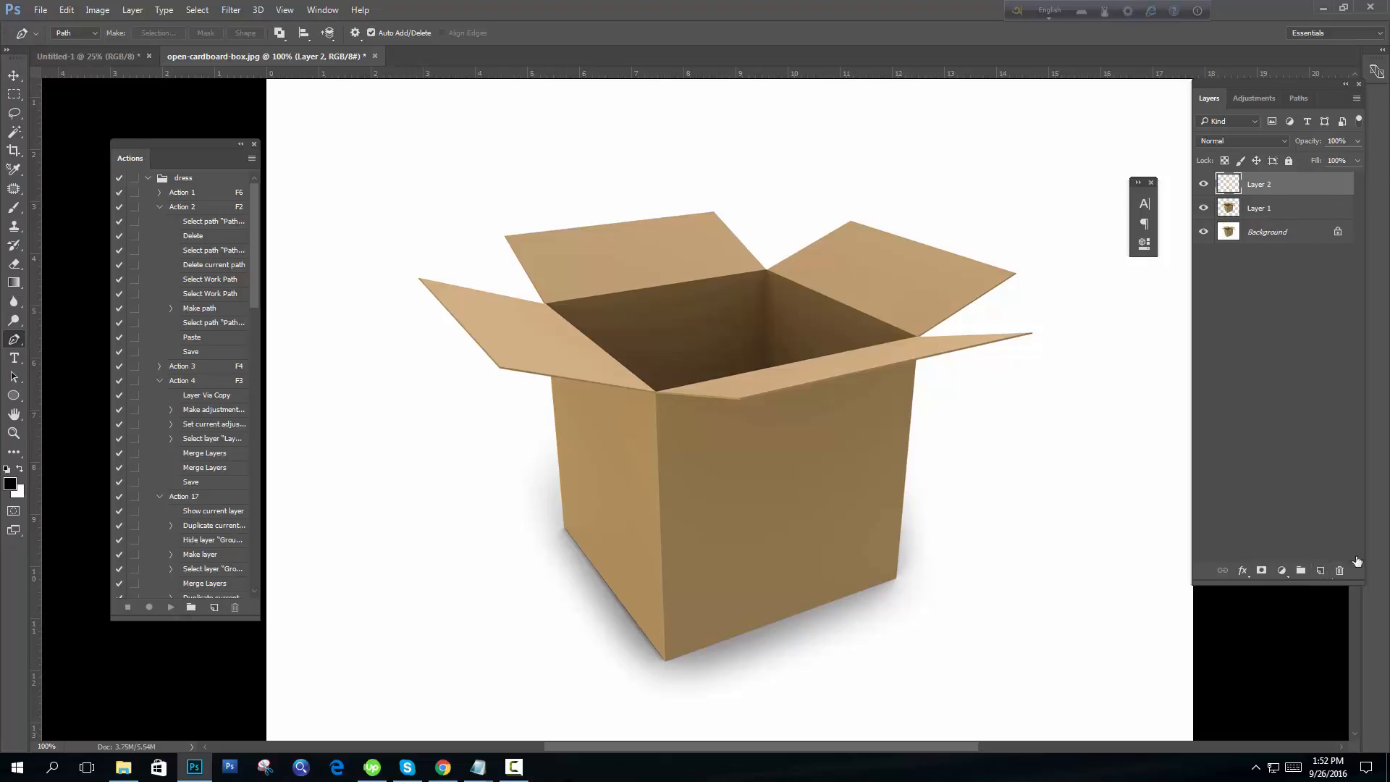
click(11, 486)
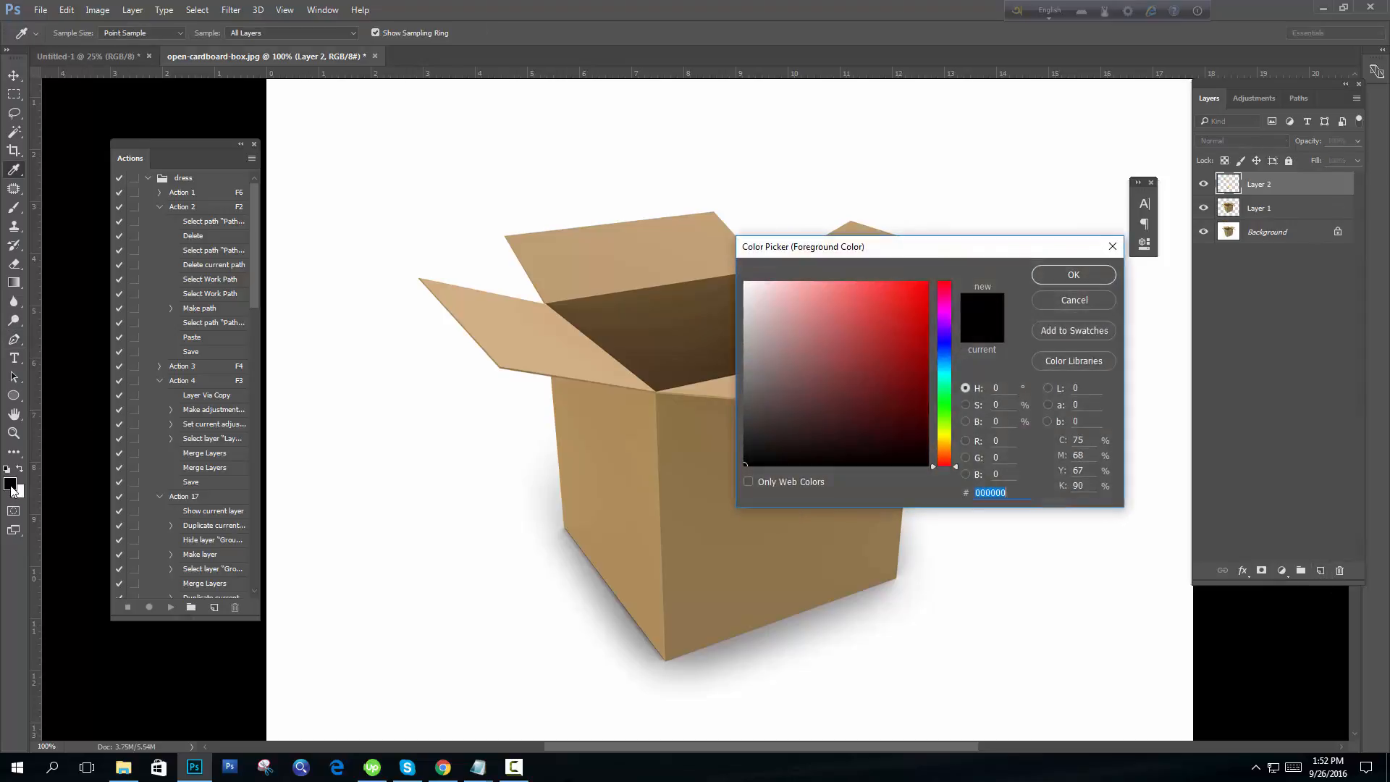
click(906, 372)
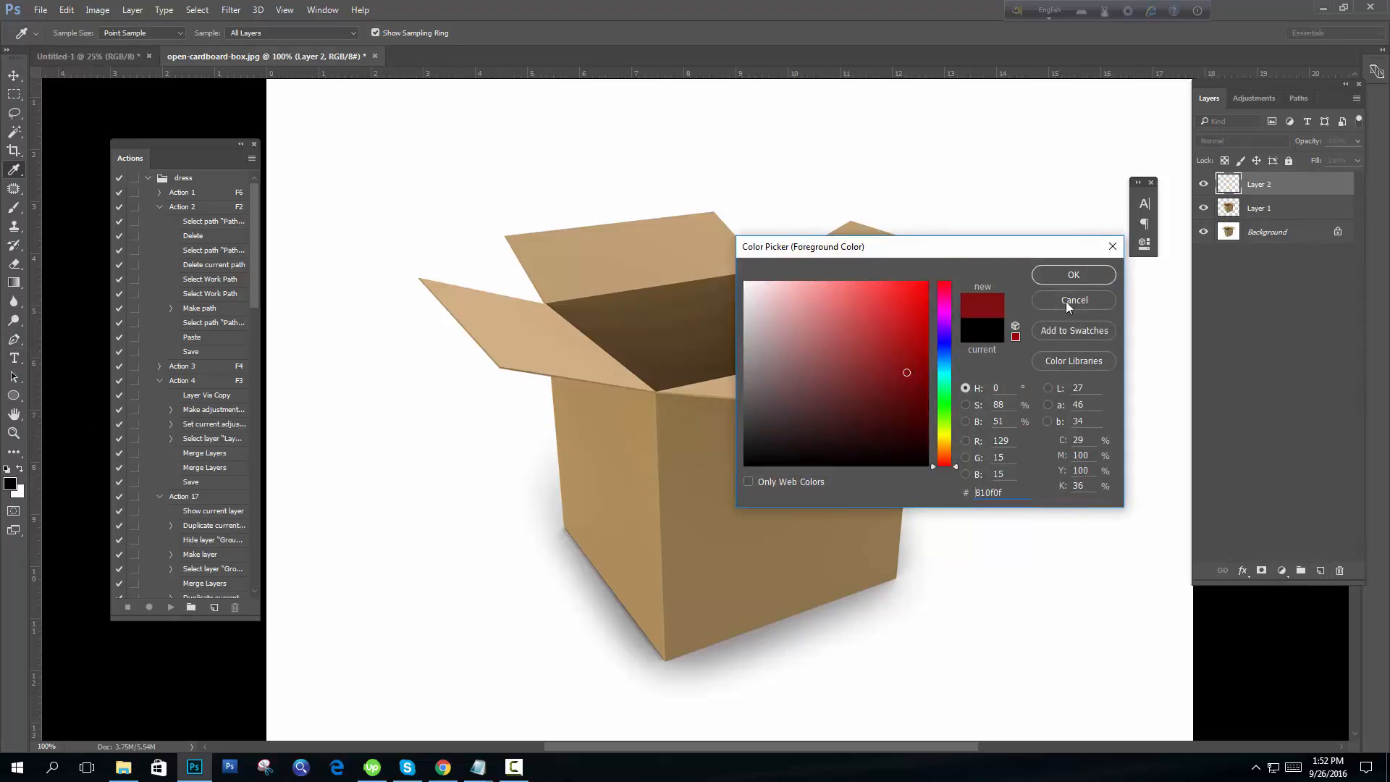
click(945, 338)
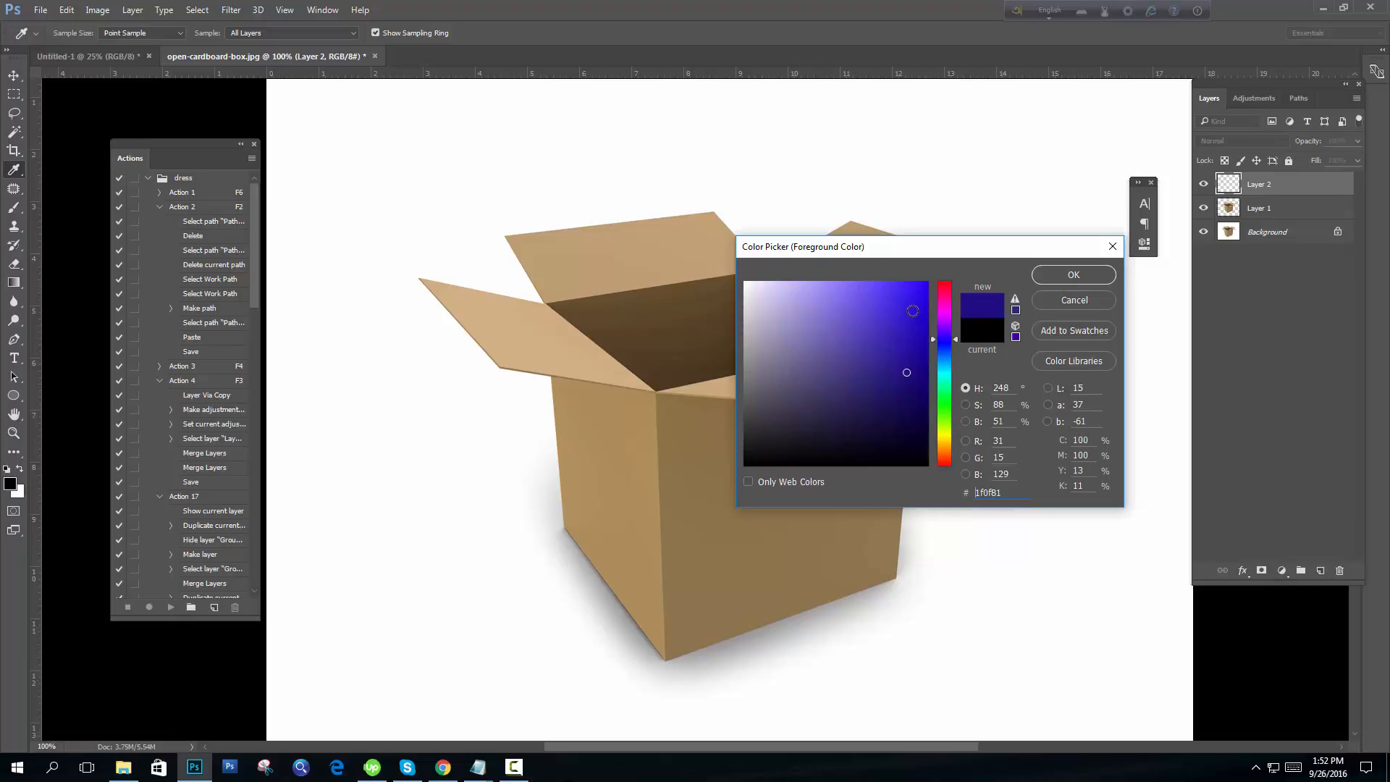
click(917, 338)
click(1074, 275)
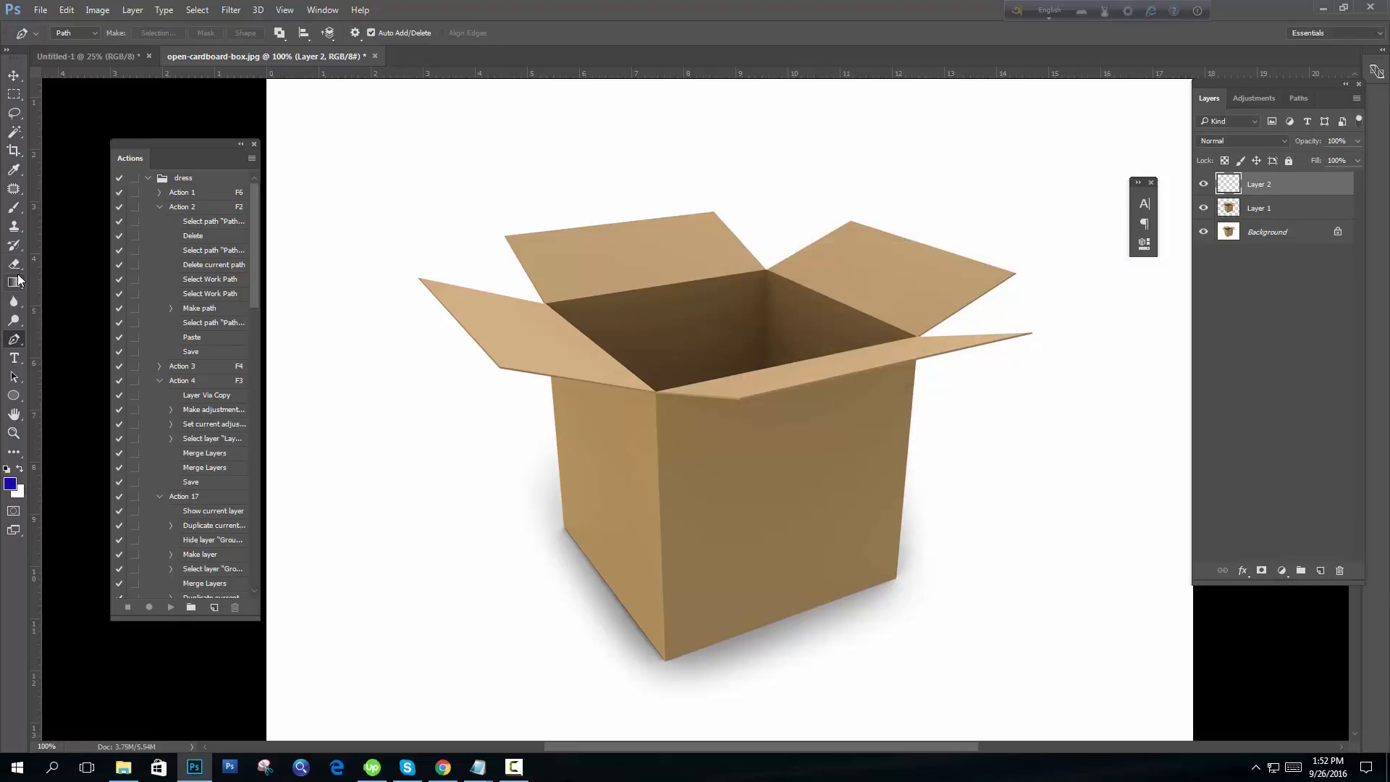
- Fill the empty layer with the blue using the Paint Bucket and move it below the cut-out box layer
click(20, 283)
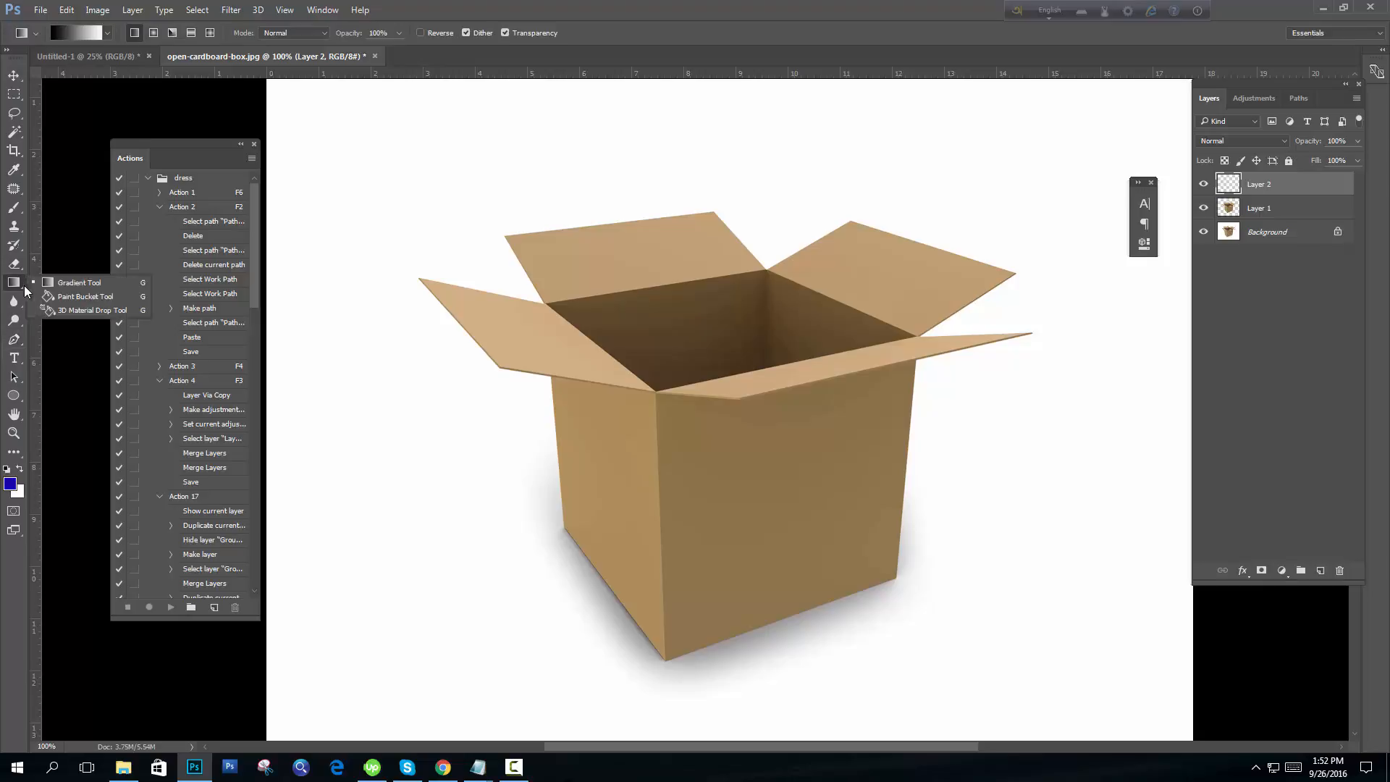
click(94, 297)
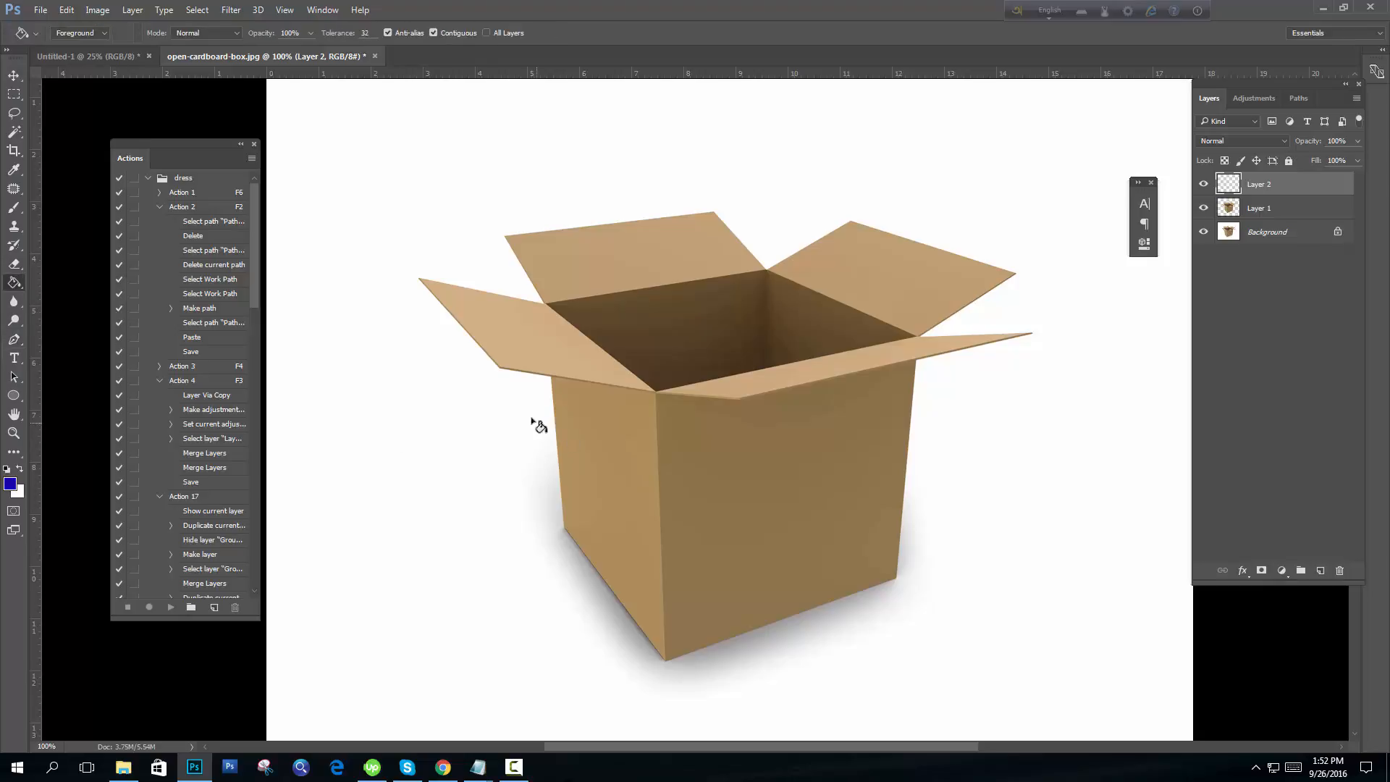
click(1125, 382)
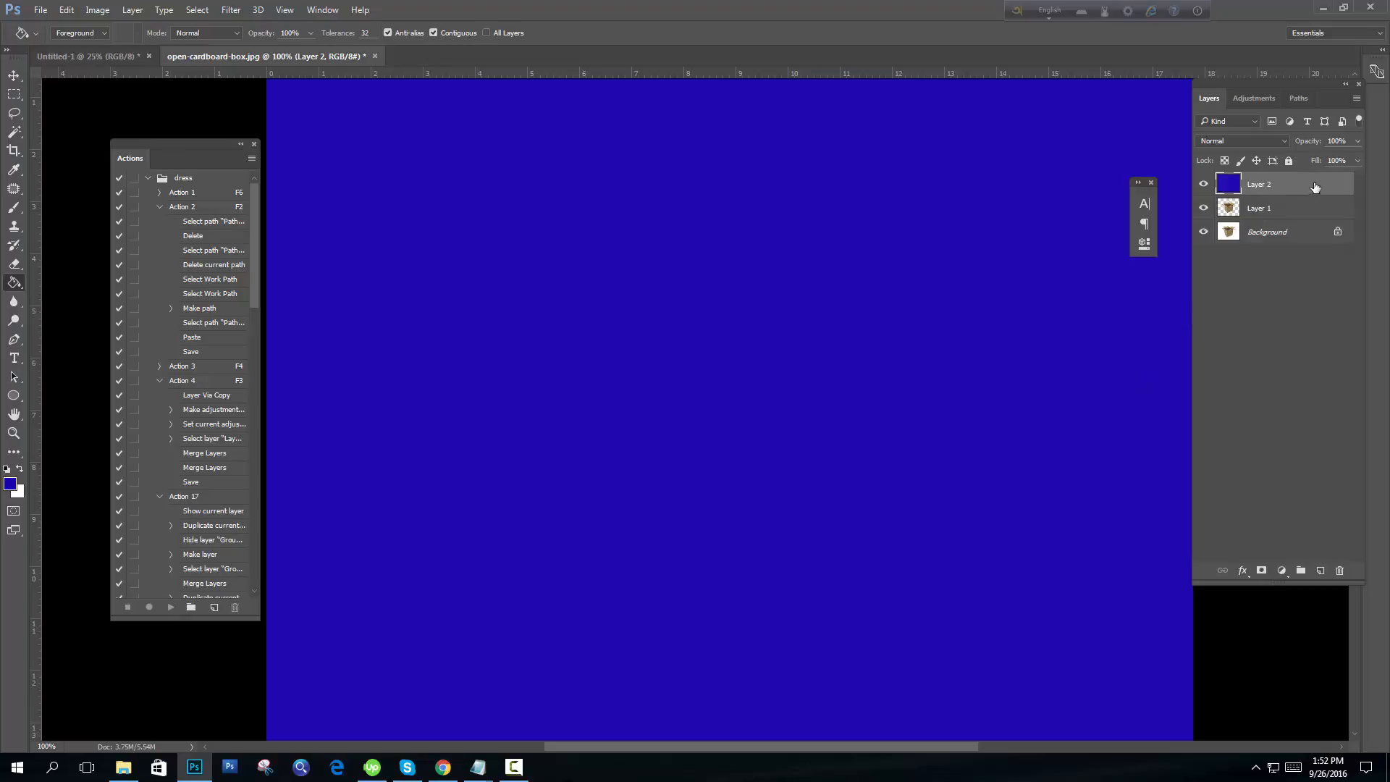
drag(1315, 187, 1306, 209)
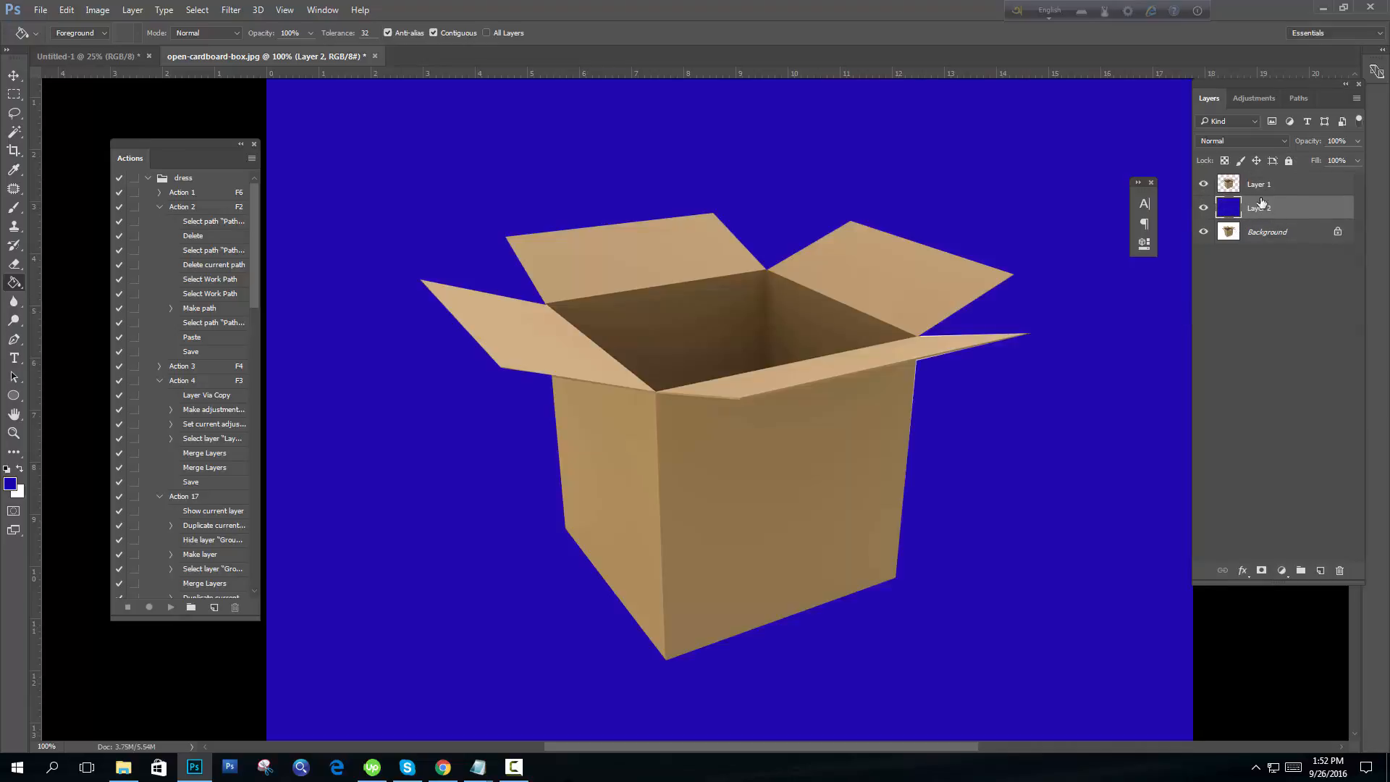
click(13, 75)
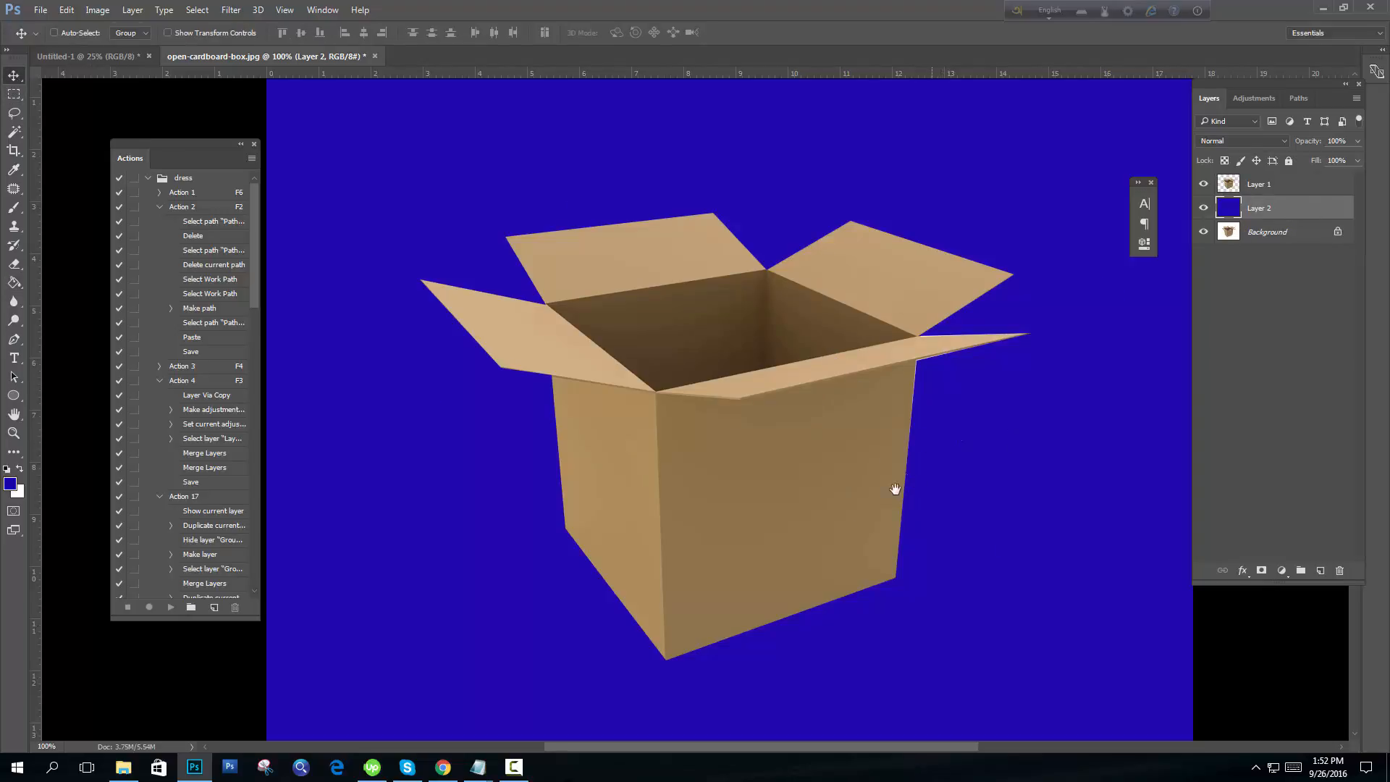
drag(852, 509, 831, 397)
key(ctrl+minus)
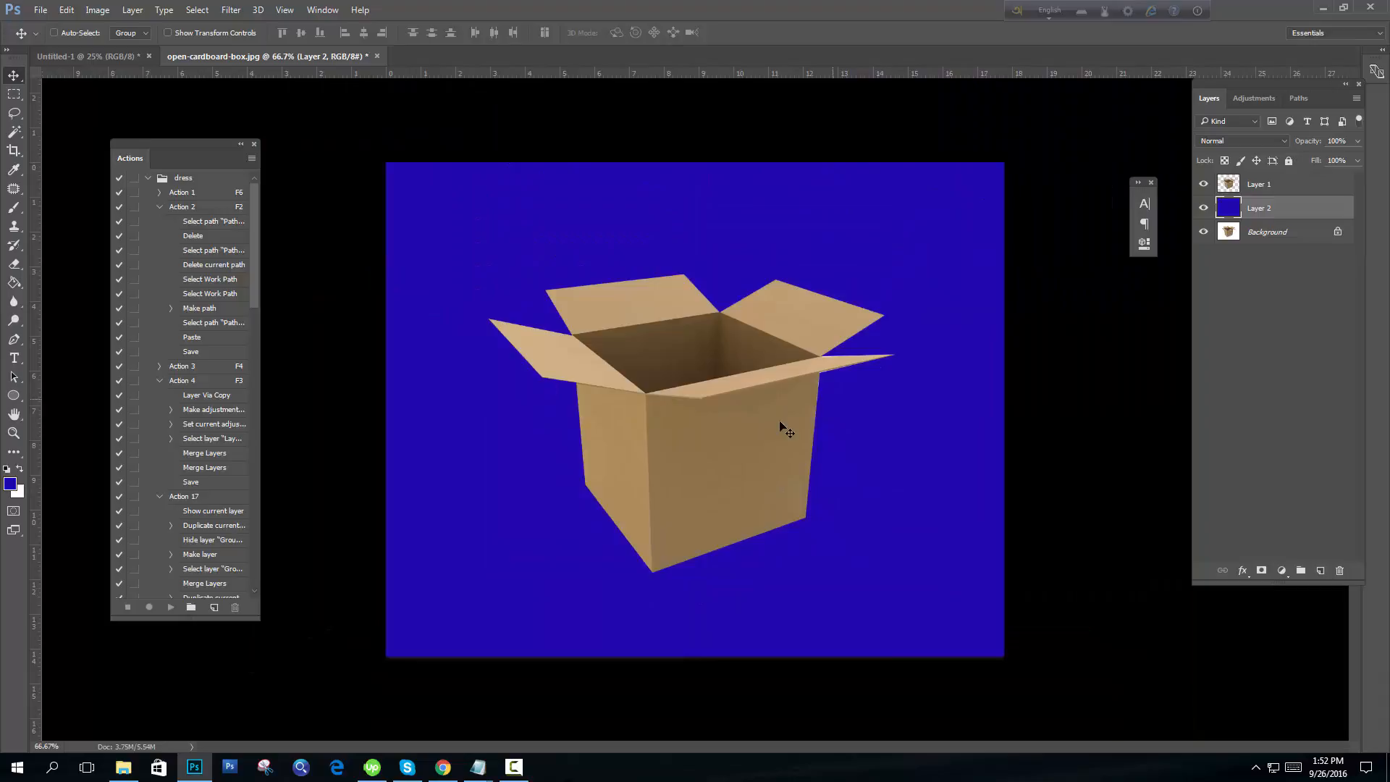
ctrl+click(732, 388)
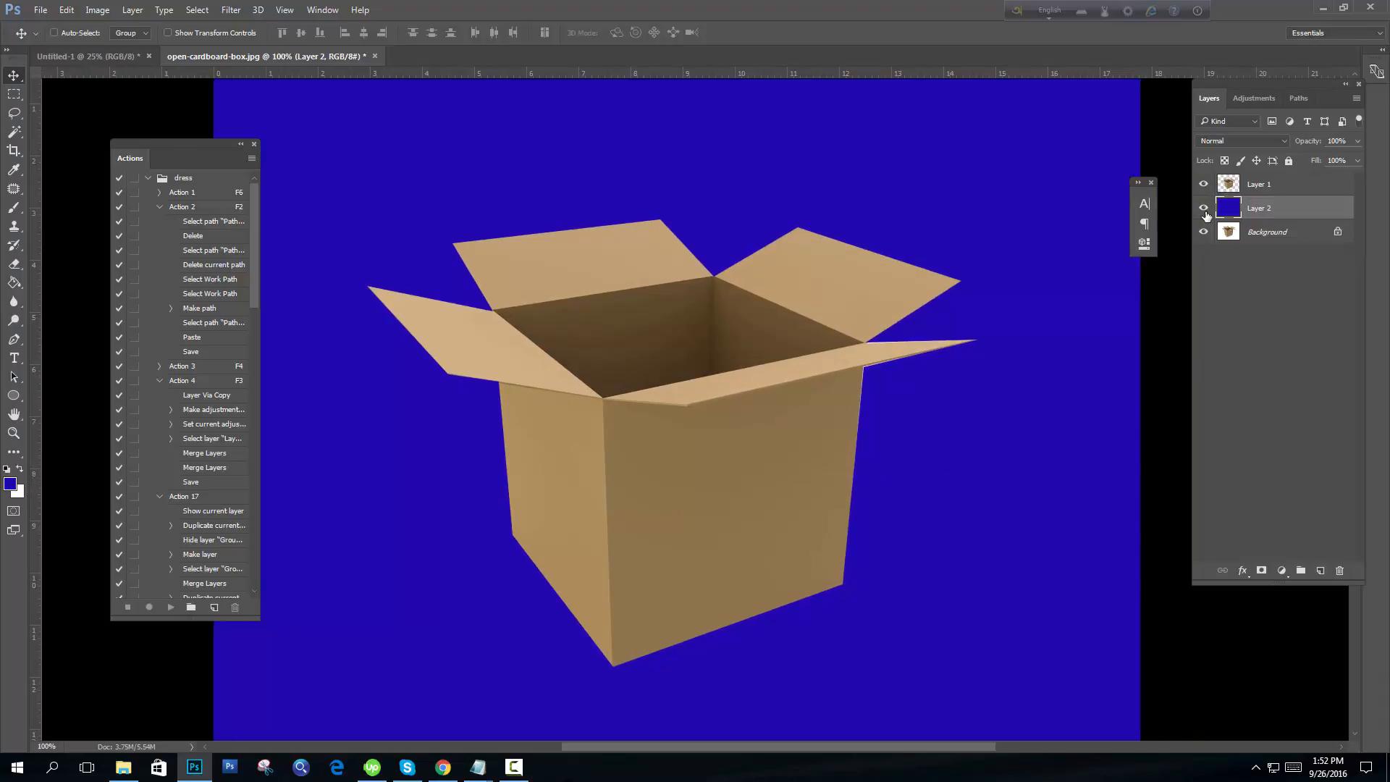
click(513, 770)
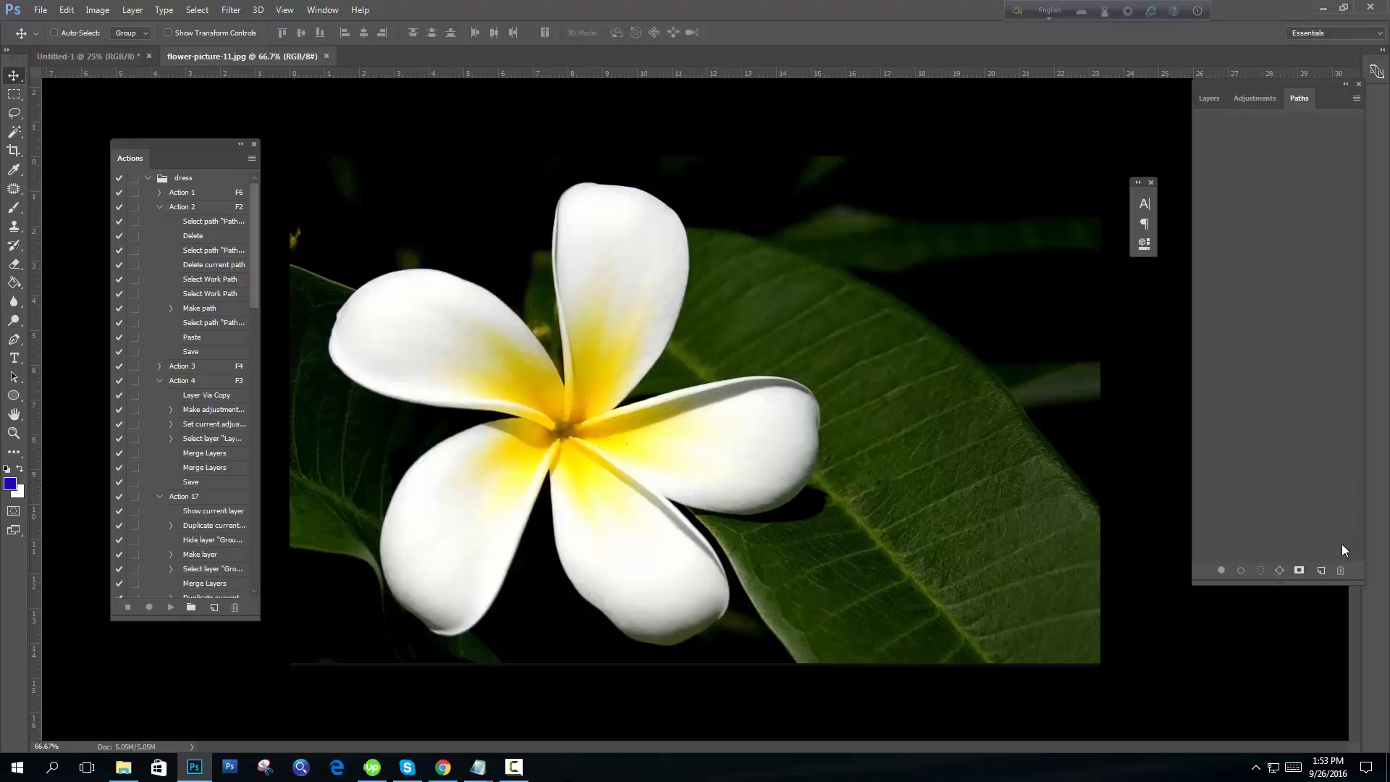
- Create a new empty path for the flower photo, ready for the Pen tool at the crease between the top and right petals
click(15, 340)
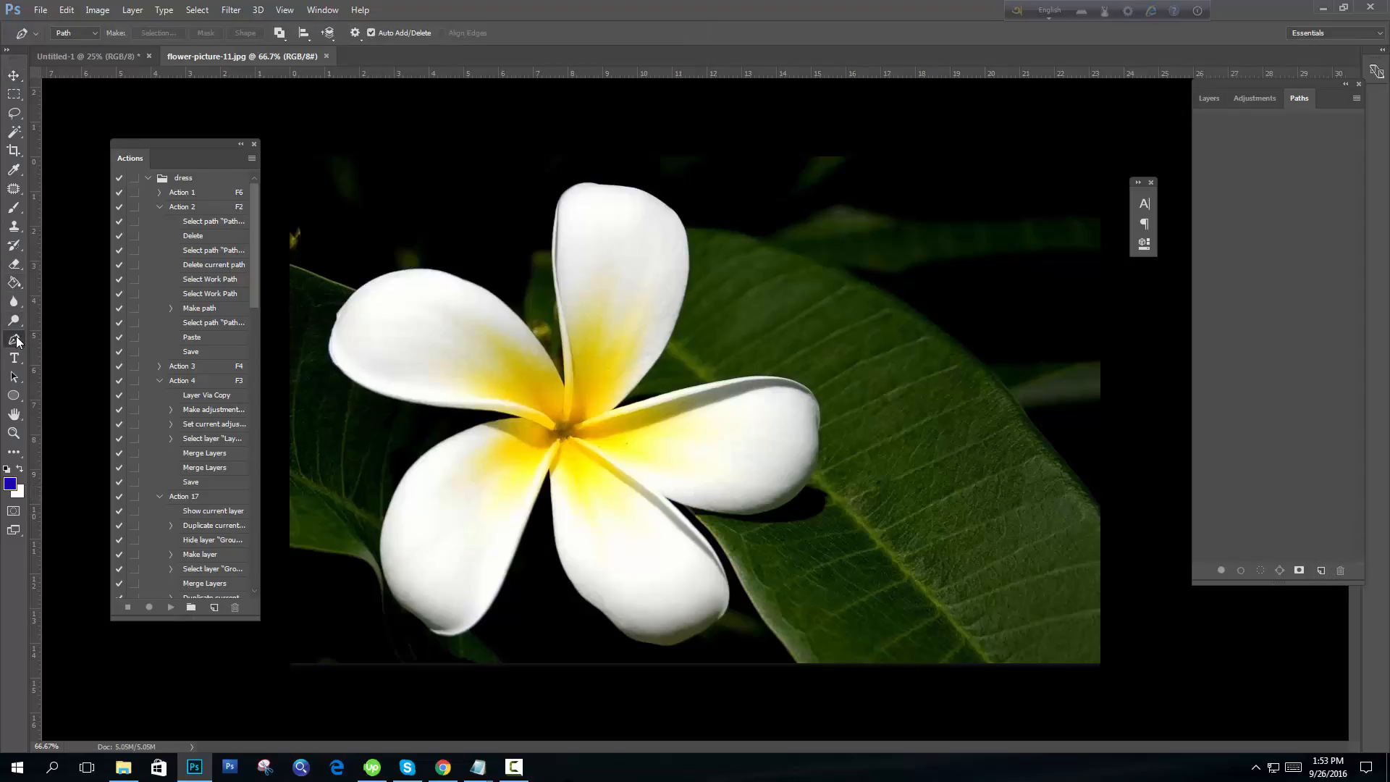
click(1321, 571)
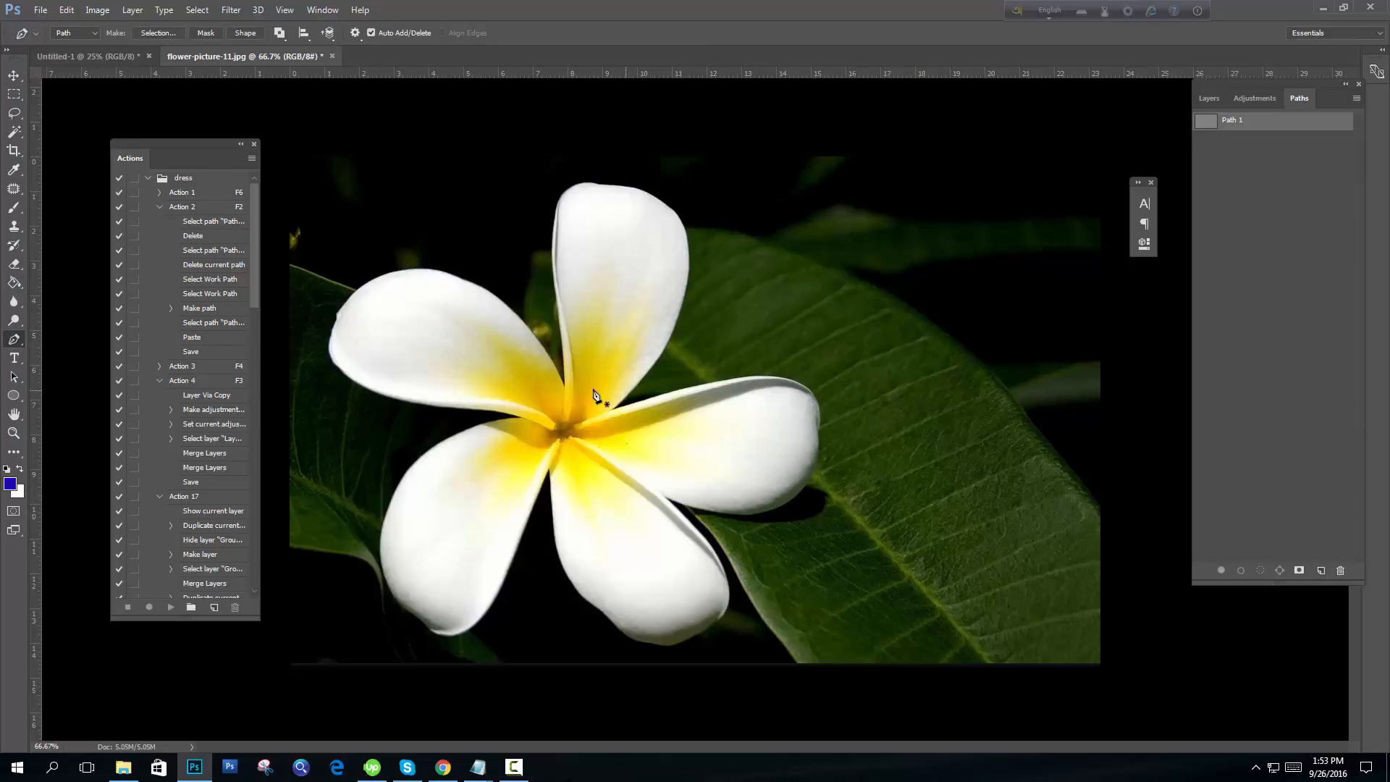
ctrl+click(641, 398)
ctrl+click(641, 398)
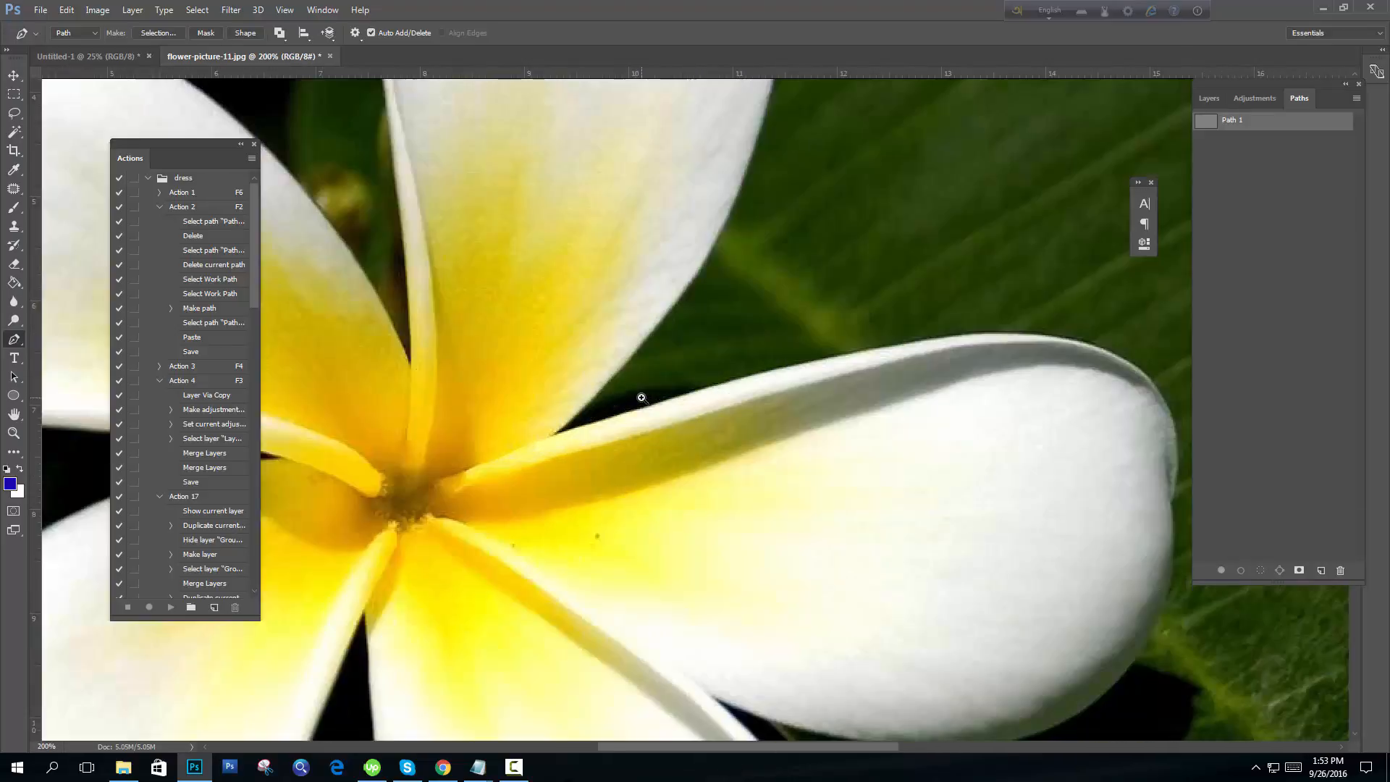
ctrl+click(641, 398)
drag(739, 330, 738, 481)
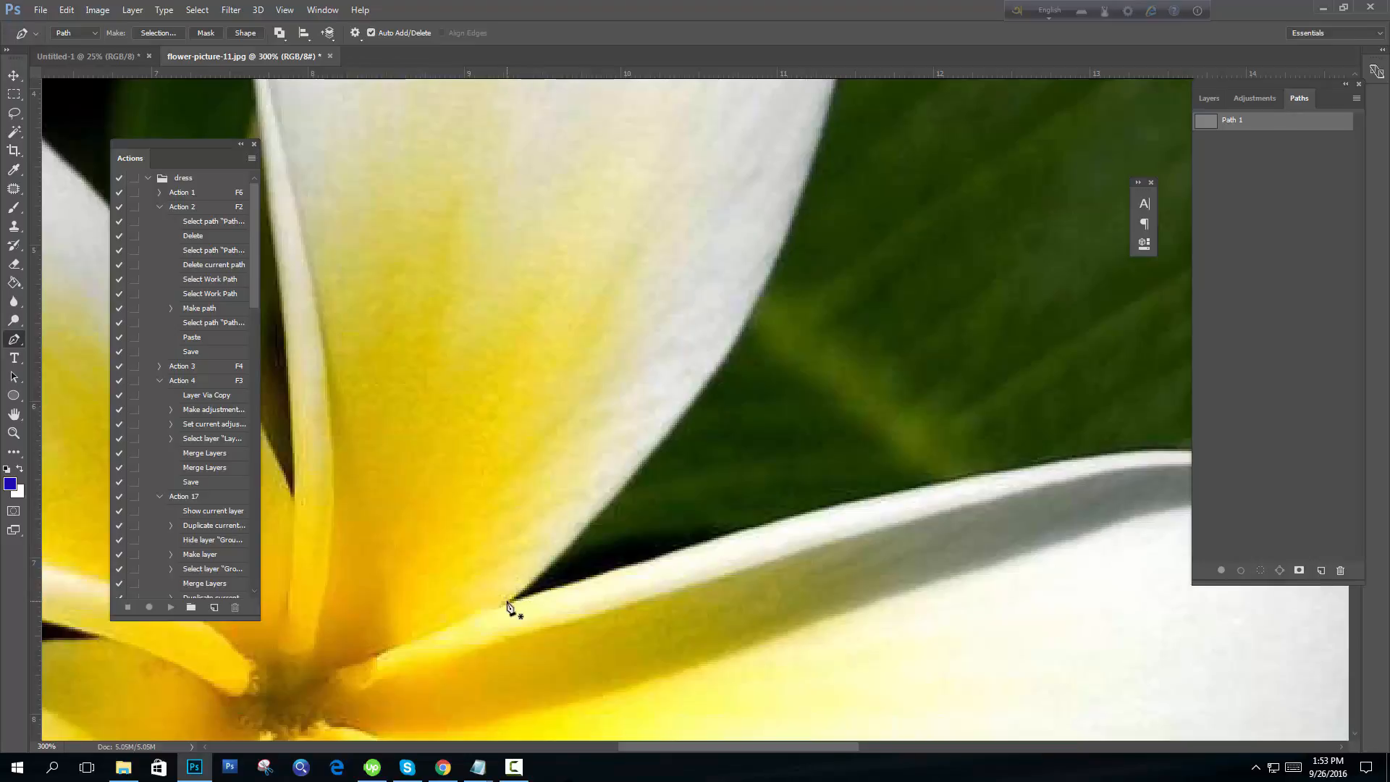
drag(509, 601, 569, 552)
drag(569, 552, 575, 545)
ctrl+click(553, 562)
click(509, 602)
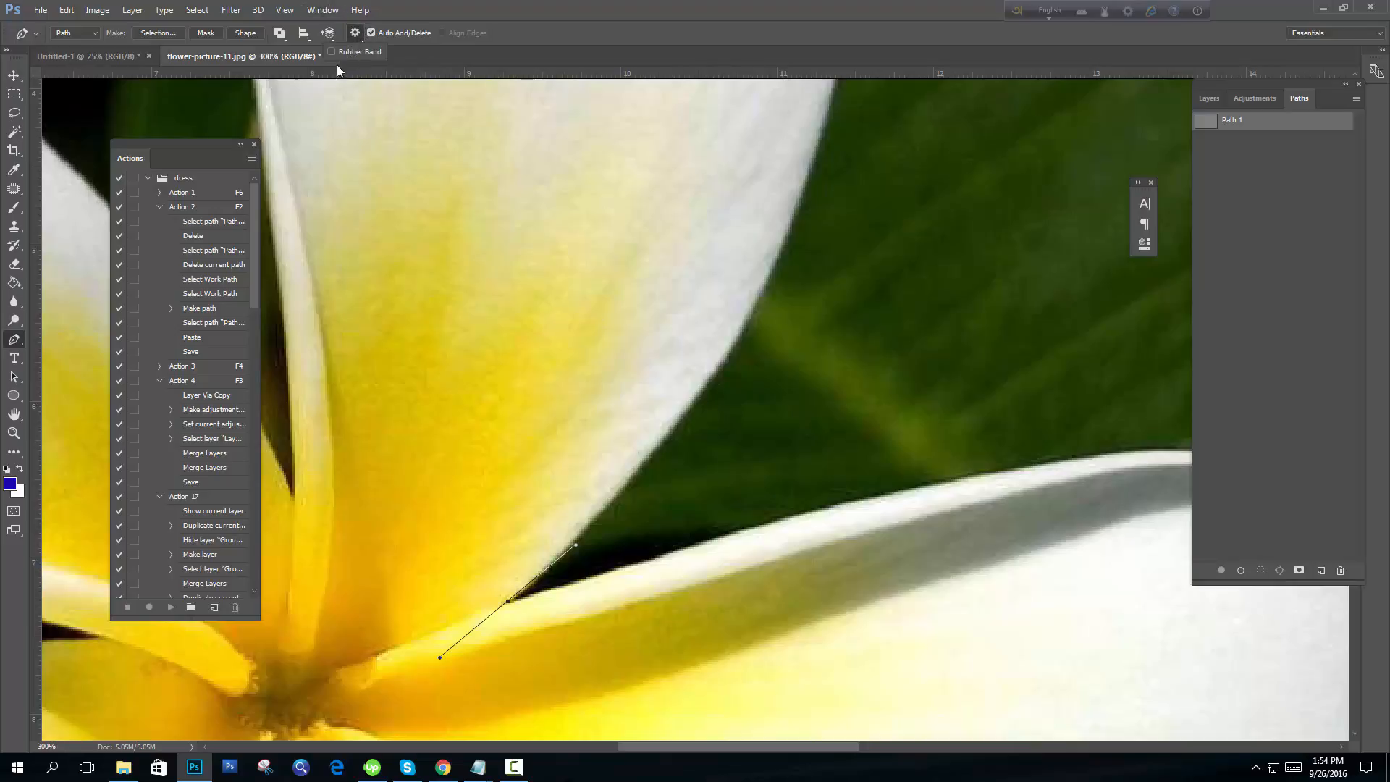
- Enable the Pen tool's Rubber Band preview and place the starting anchor where the top petal meets the right petal
click(332, 52)
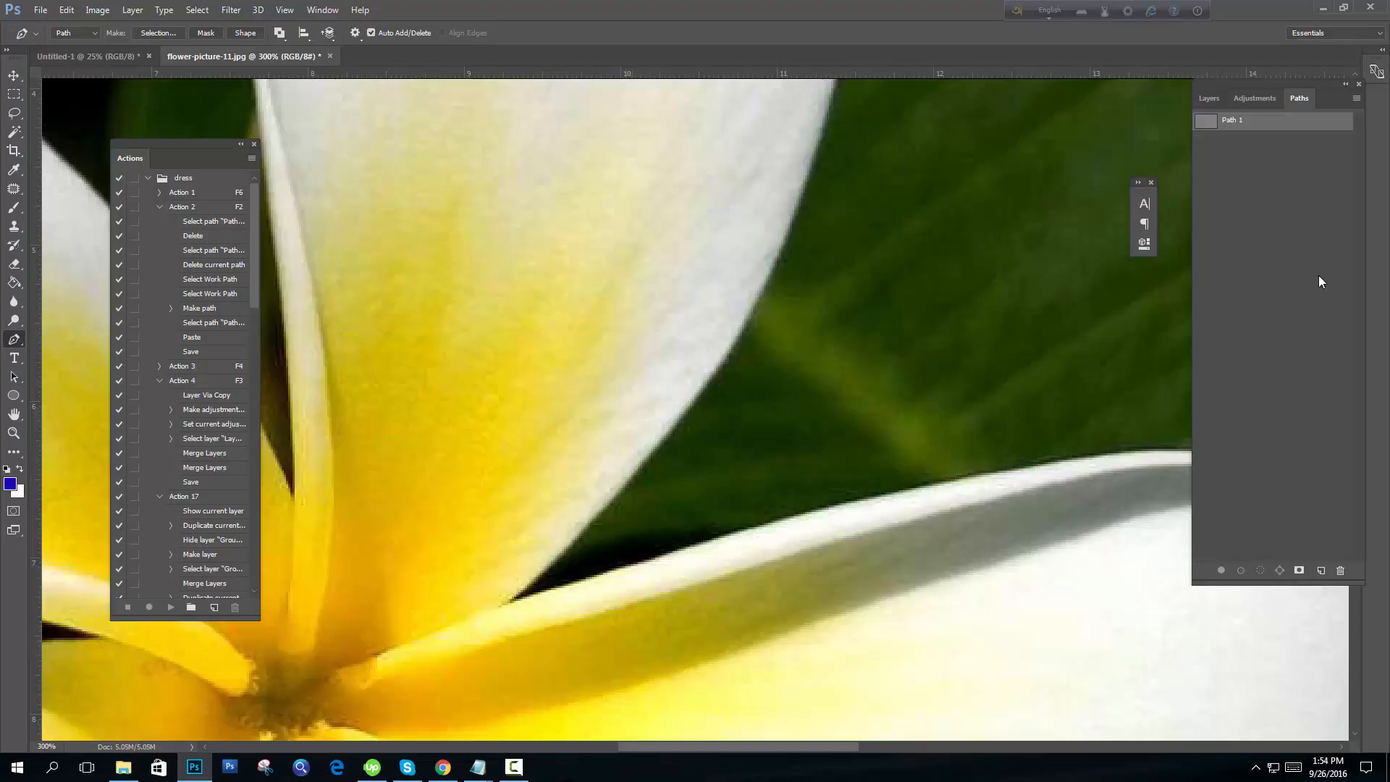
click(505, 603)
scroll(815, 388, up, 3)
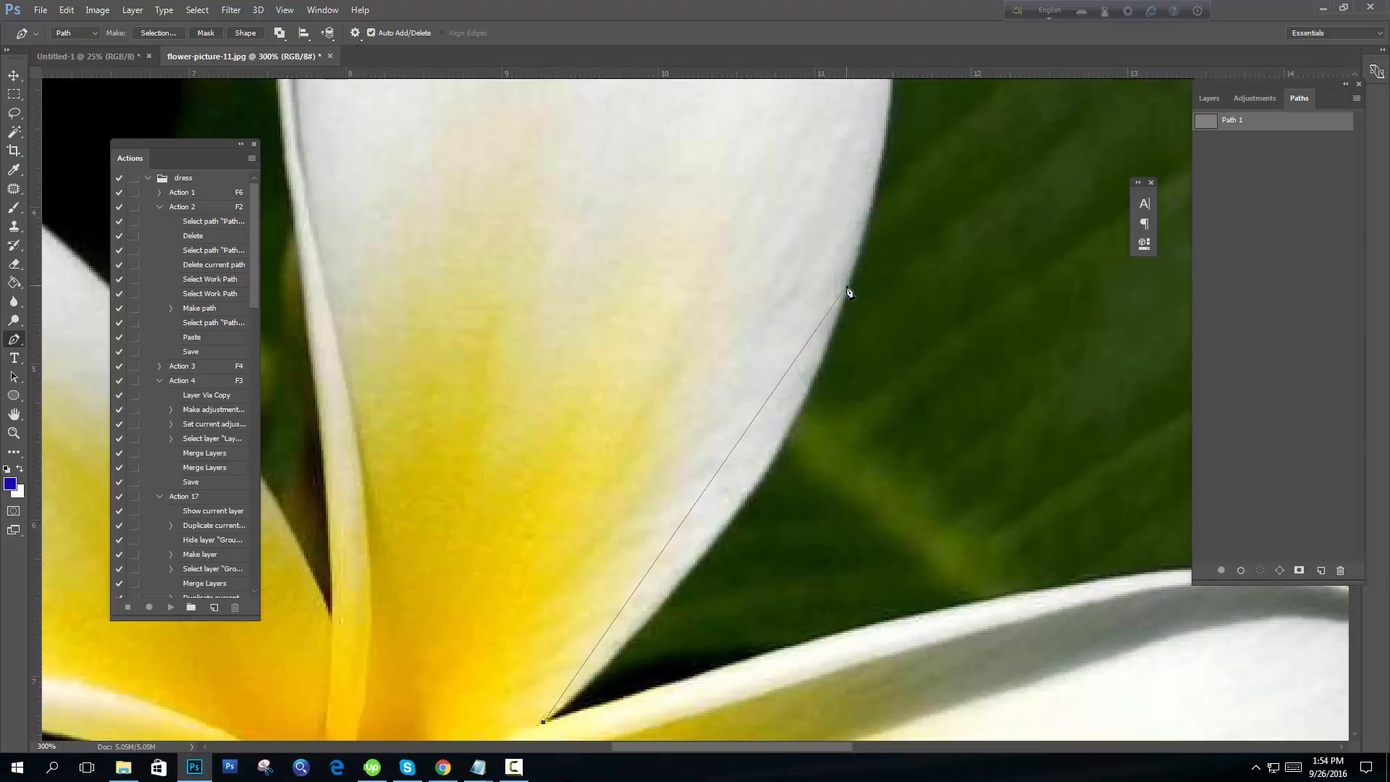
- Place a curved anchor partway up the top petal's right edge and adjust its position on the outline
drag(849, 273, 879, 210)
drag(723, 515, 732, 475)
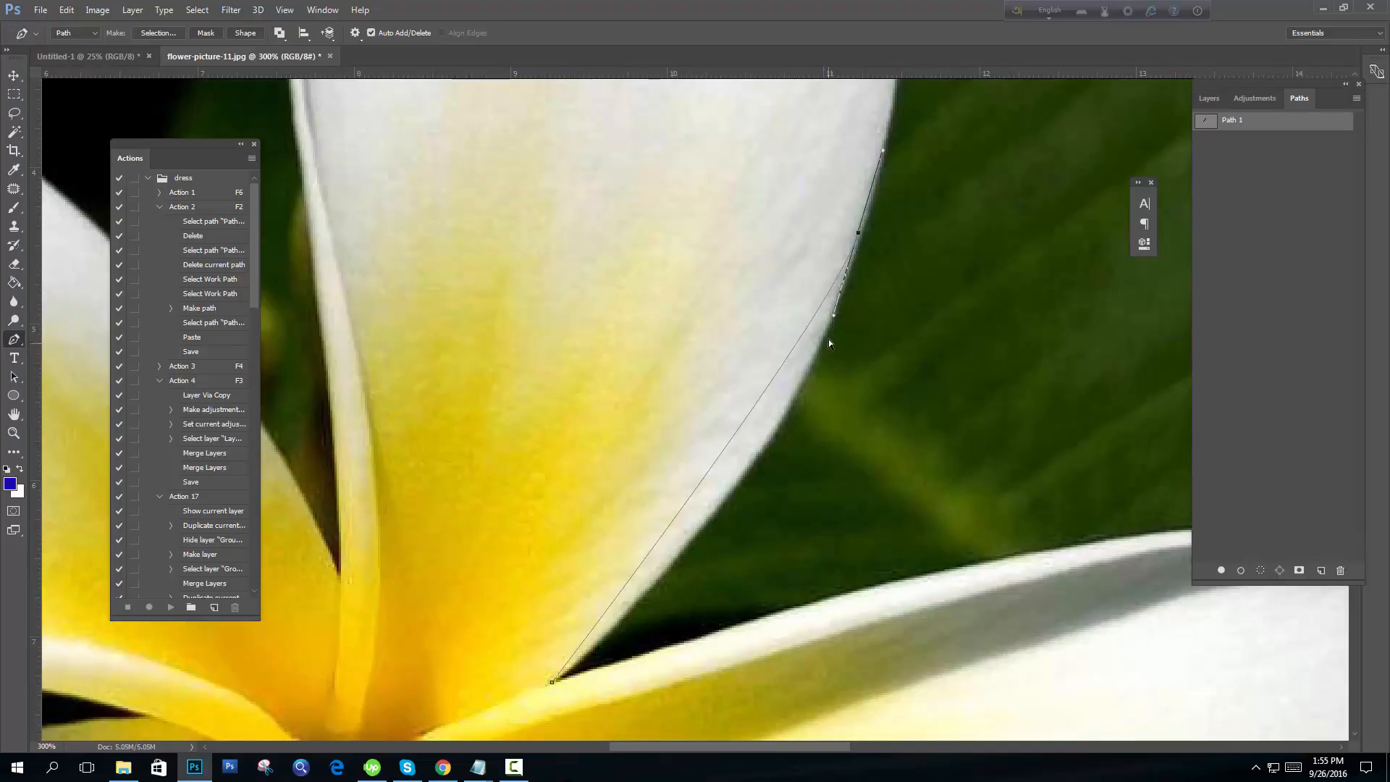
ctrl+click(870, 341)
click(858, 232)
drag(966, 252, 866, 350)
drag(720, 273, 829, 344)
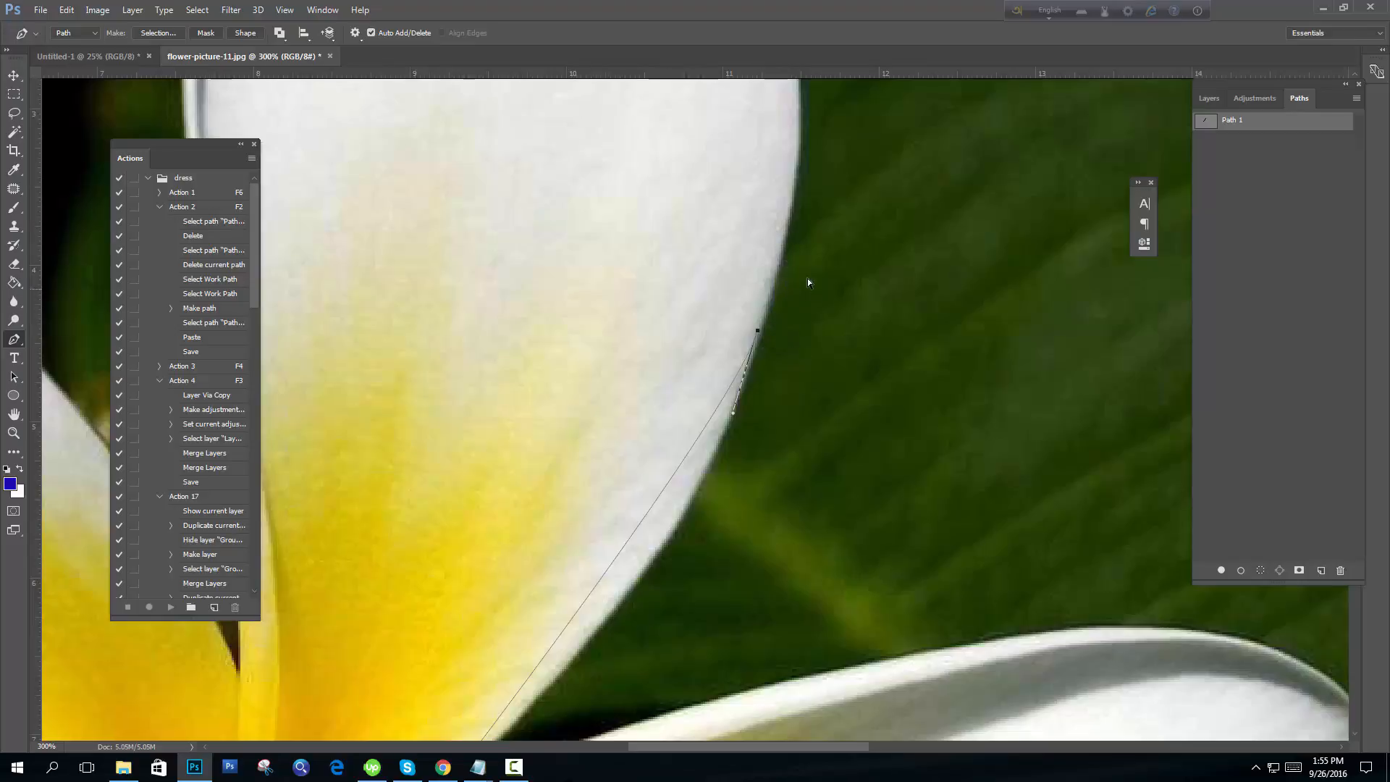
drag(812, 265, 709, 390)
drag(716, 296, 792, 331)
drag(789, 416, 818, 382)
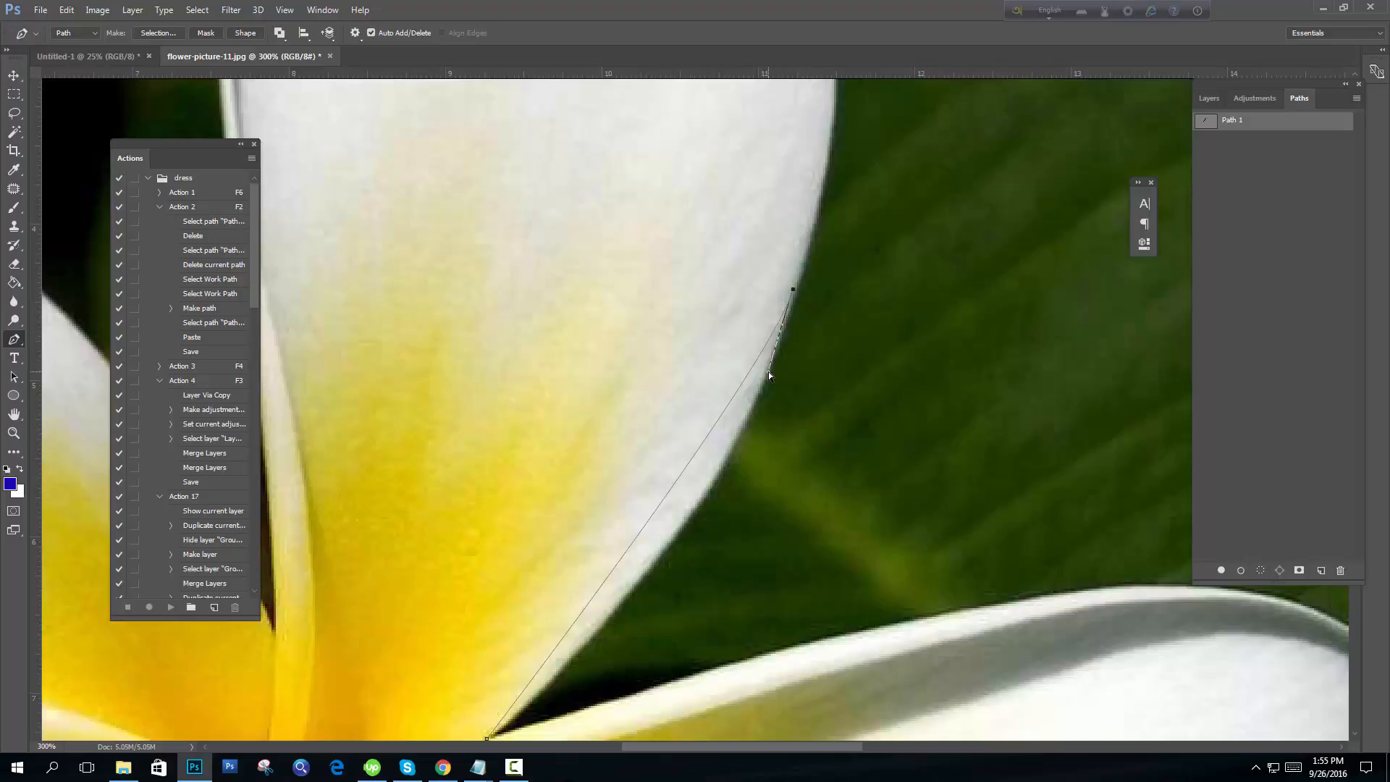
key(ctrl+z)
drag(771, 374, 745, 515)
drag(840, 241, 783, 403)
alt+click(723, 419)
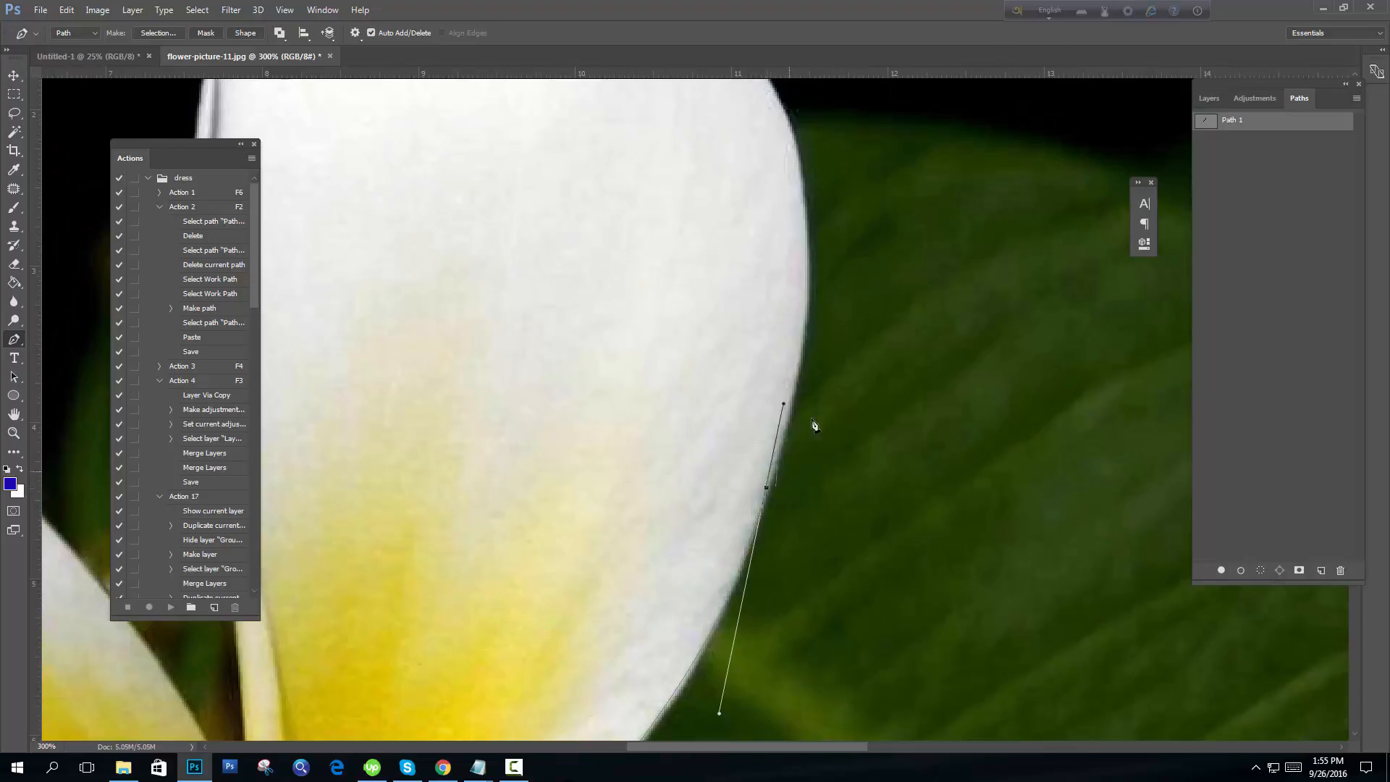
key(ctrl+alt+z)
key(ctrl+alt+z)
key(ctrl+alt+z)
- Bend the first segment along the top petal's right edge and add a curved anchor near its upper right, fitting the handle to the outline
drag(789, 522, 794, 347)
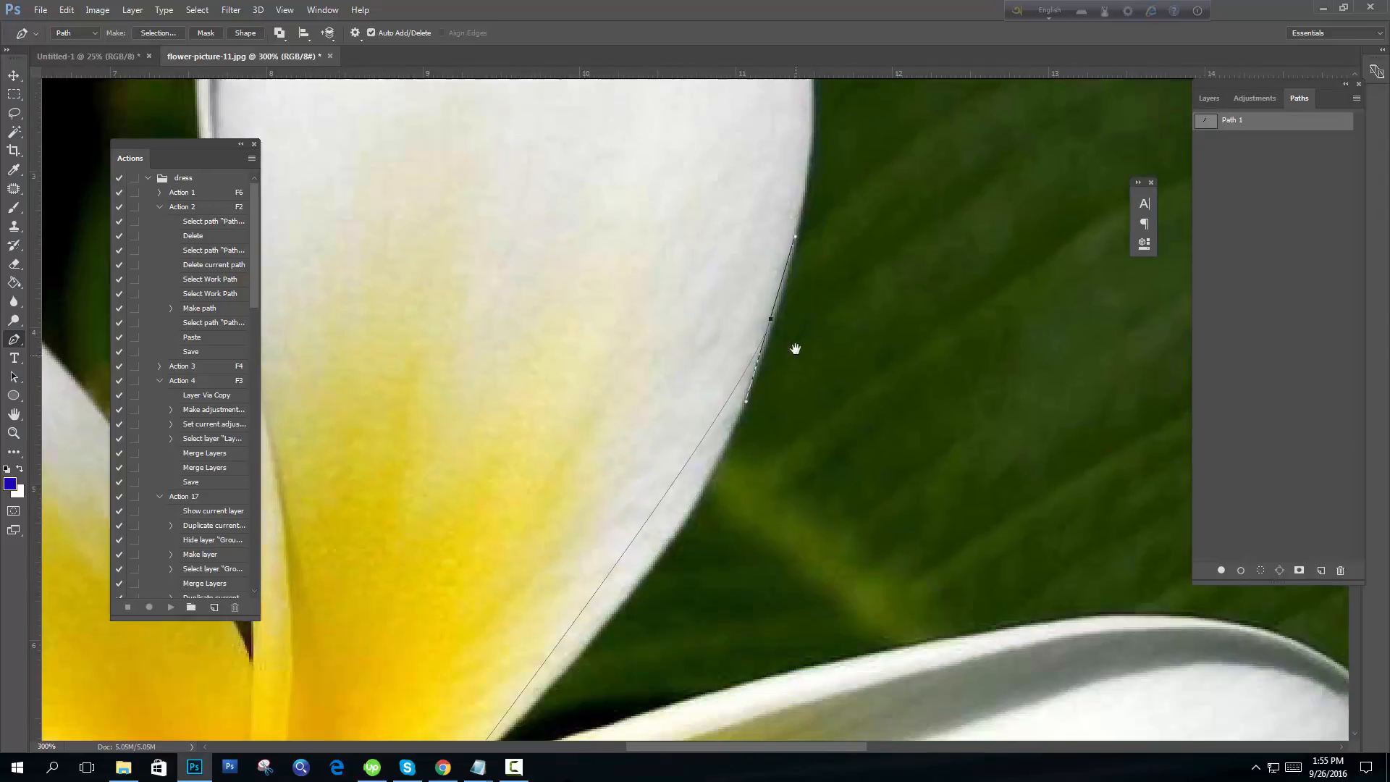
drag(746, 397, 725, 532)
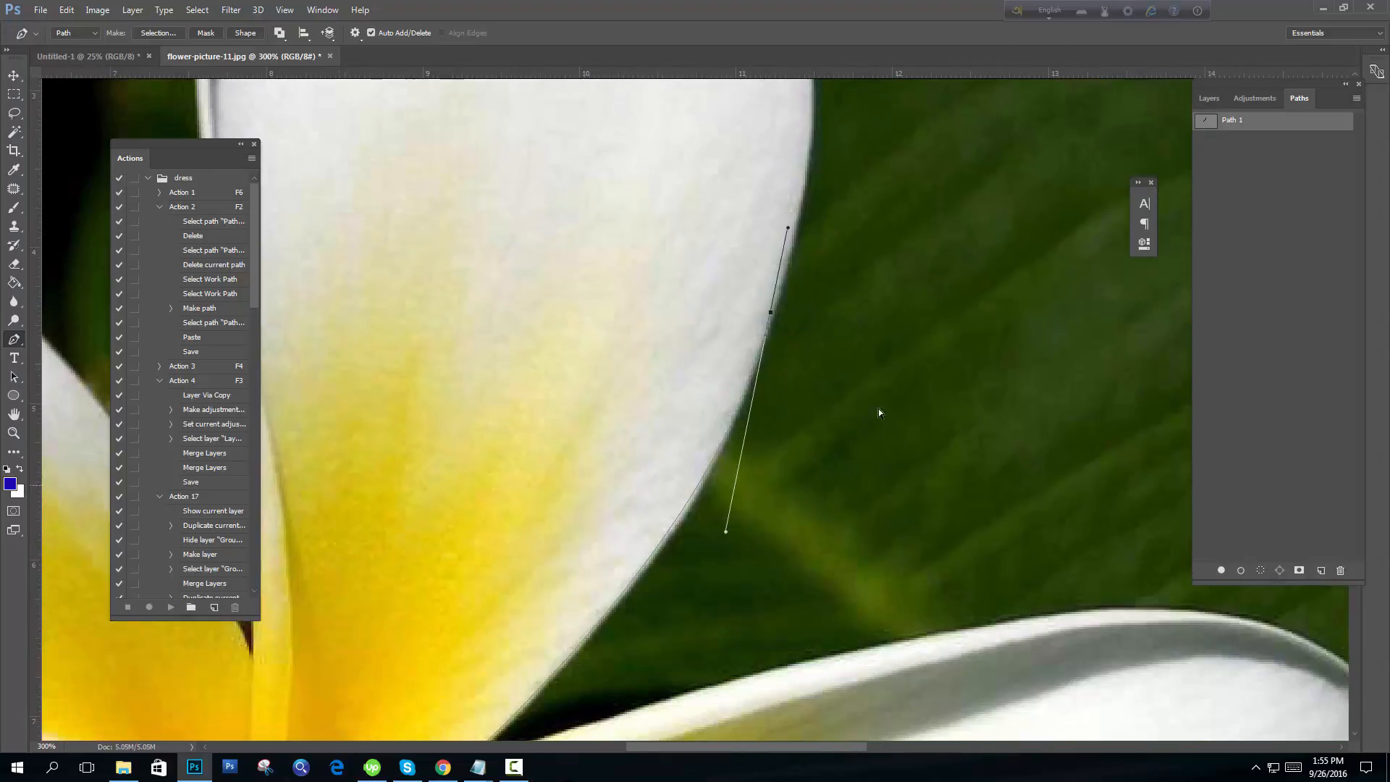
drag(830, 227, 780, 451)
drag(746, 172, 749, 130)
scroll(803, 294, up, 4)
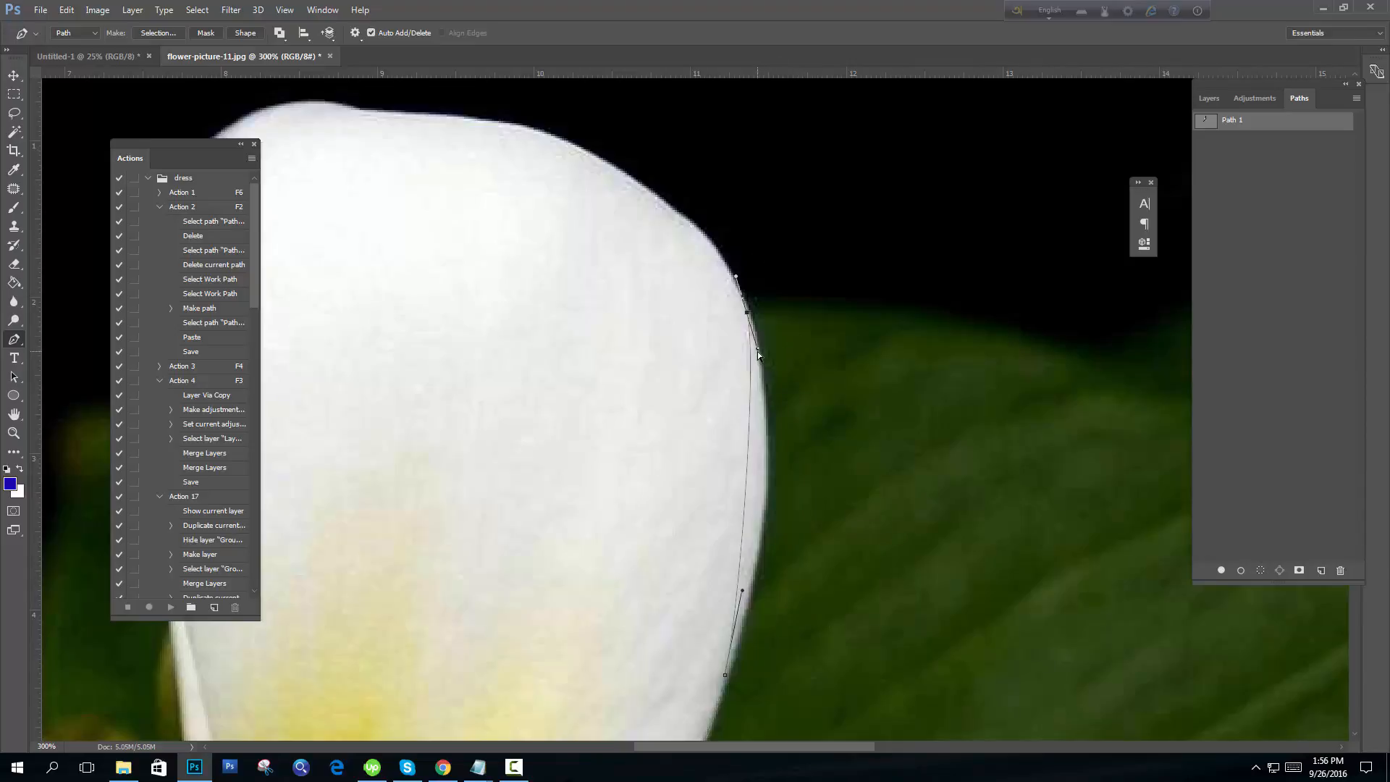
drag(757, 349, 794, 505)
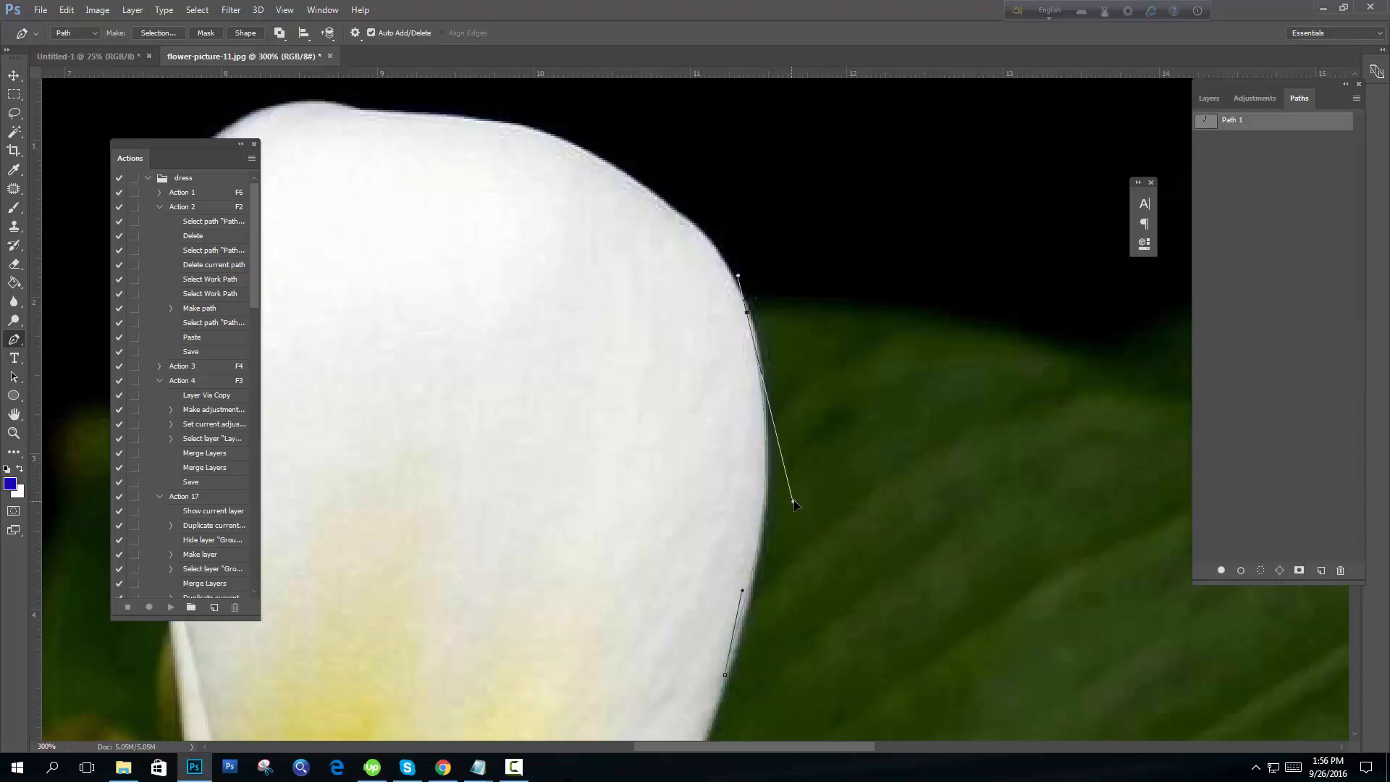
- Continue the path with curved anchors across the top petal's upper edge to the small dip near its tip
drag(879, 470, 1036, 629)
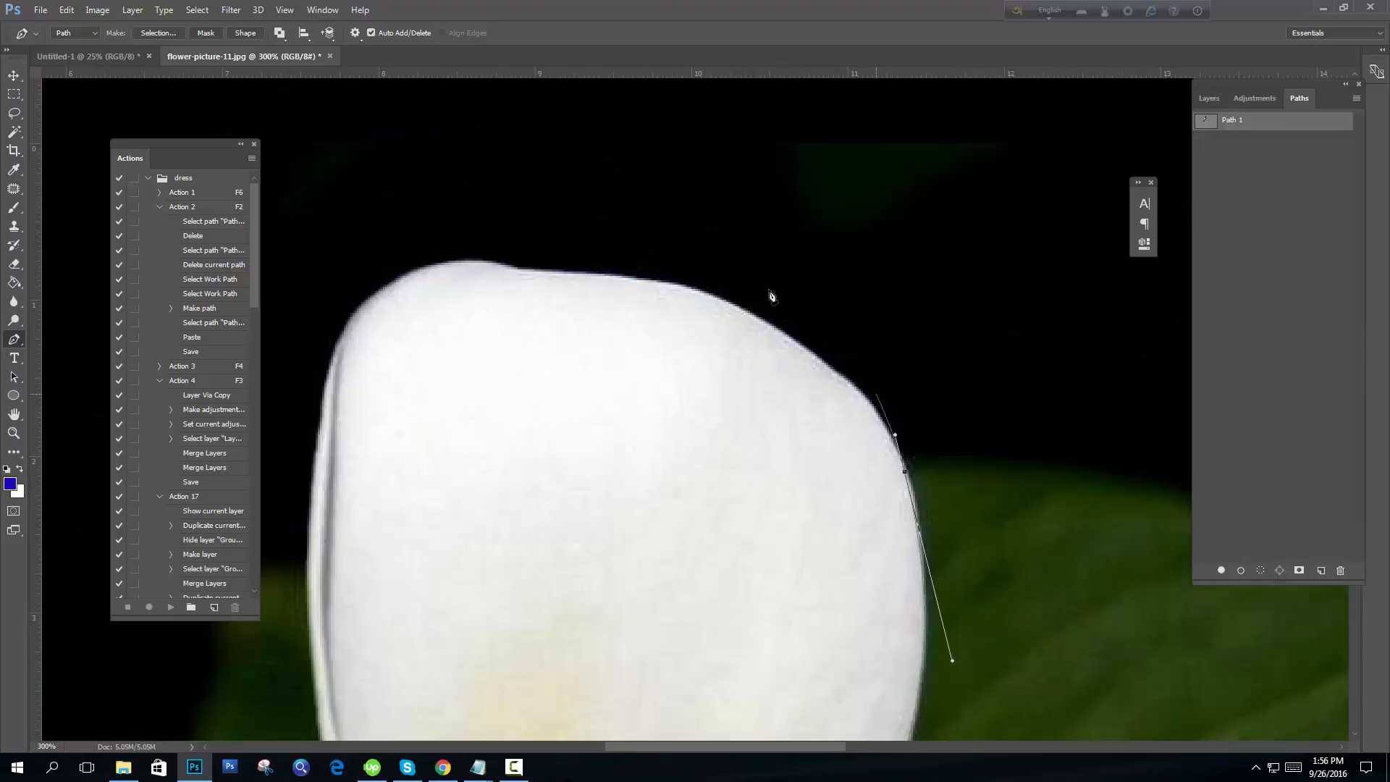
drag(836, 405, 840, 453)
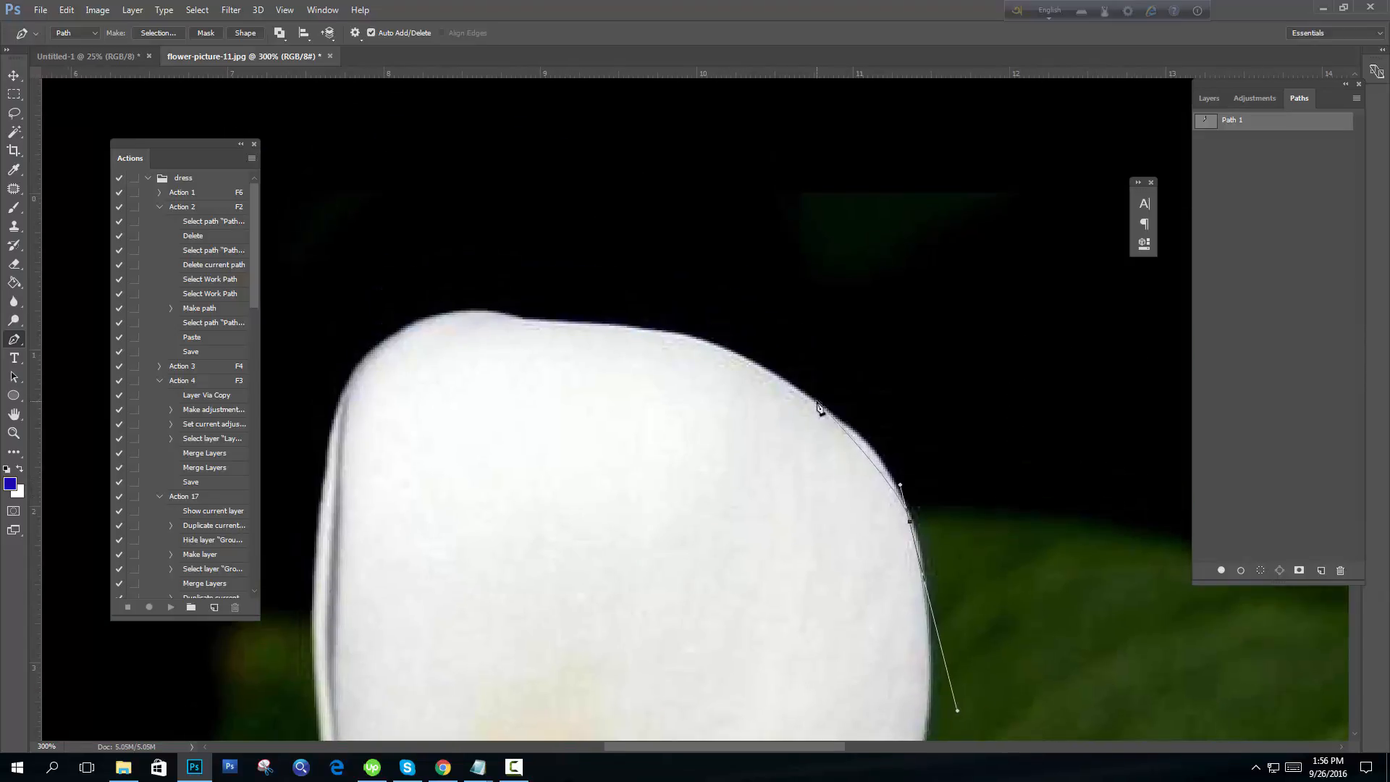
mouse_move(807, 400)
mouse_down()
mouse_move(735, 351)
mouse_move(826, 400)
mouse_up()
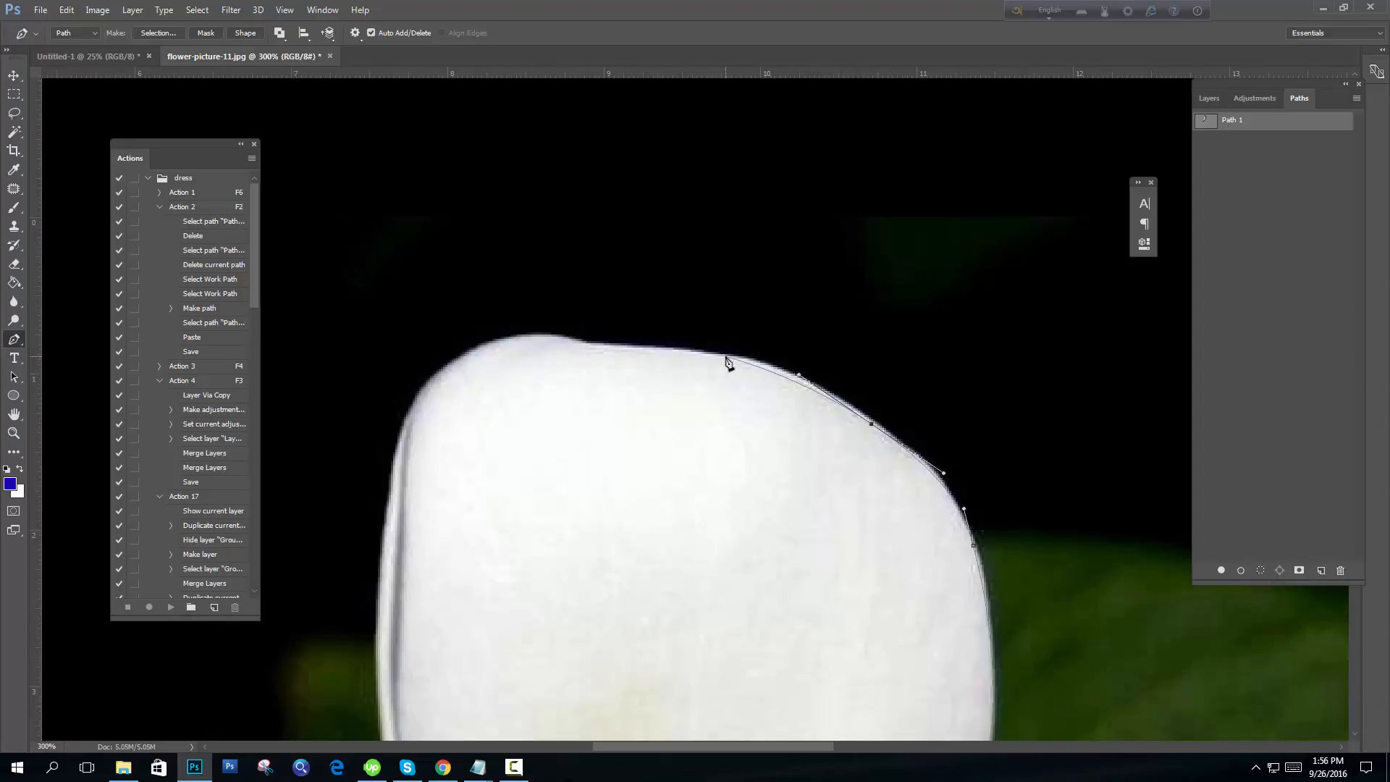
mouse_move(807, 420)
mouse_down()
mouse_move(745, 244)
mouse_move(806, 421)
mouse_up()
click(693, 368)
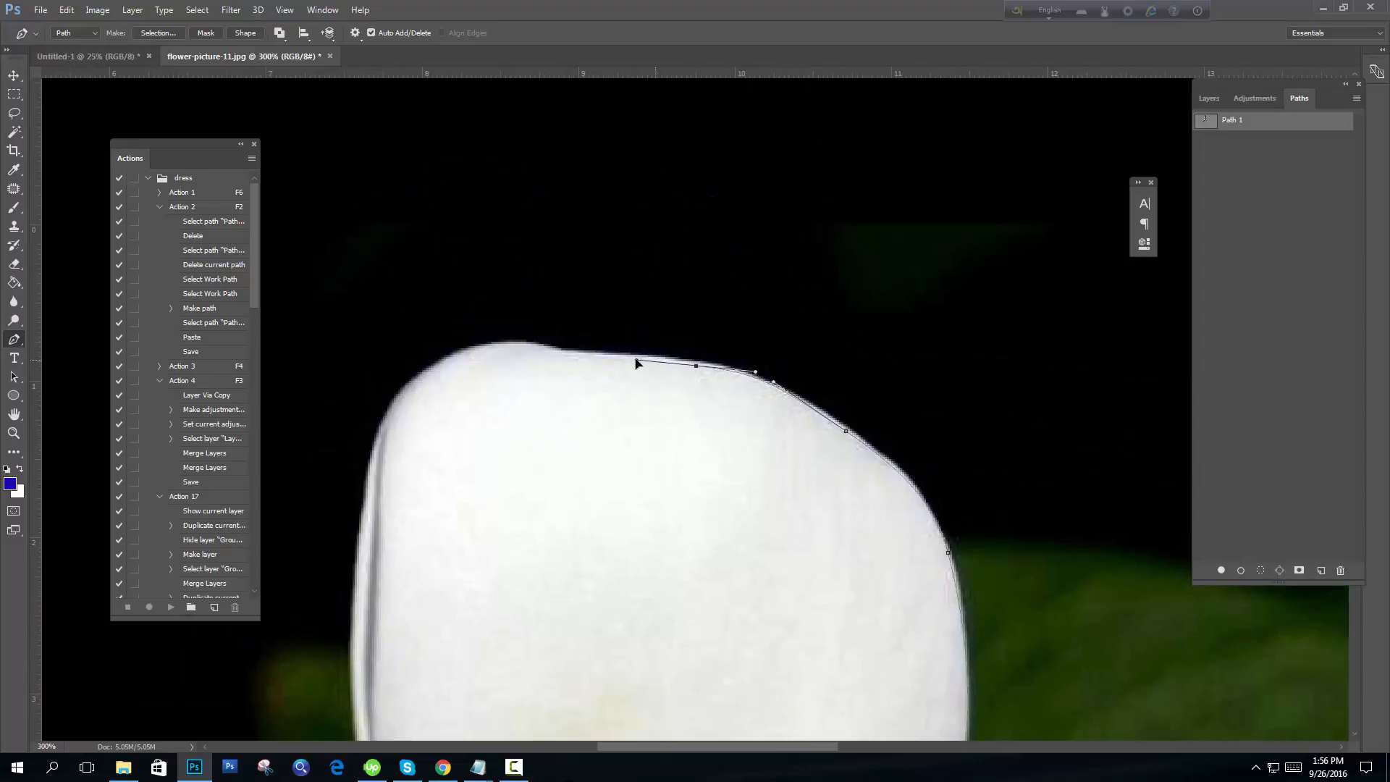
click(636, 361)
drag(574, 350, 733, 430)
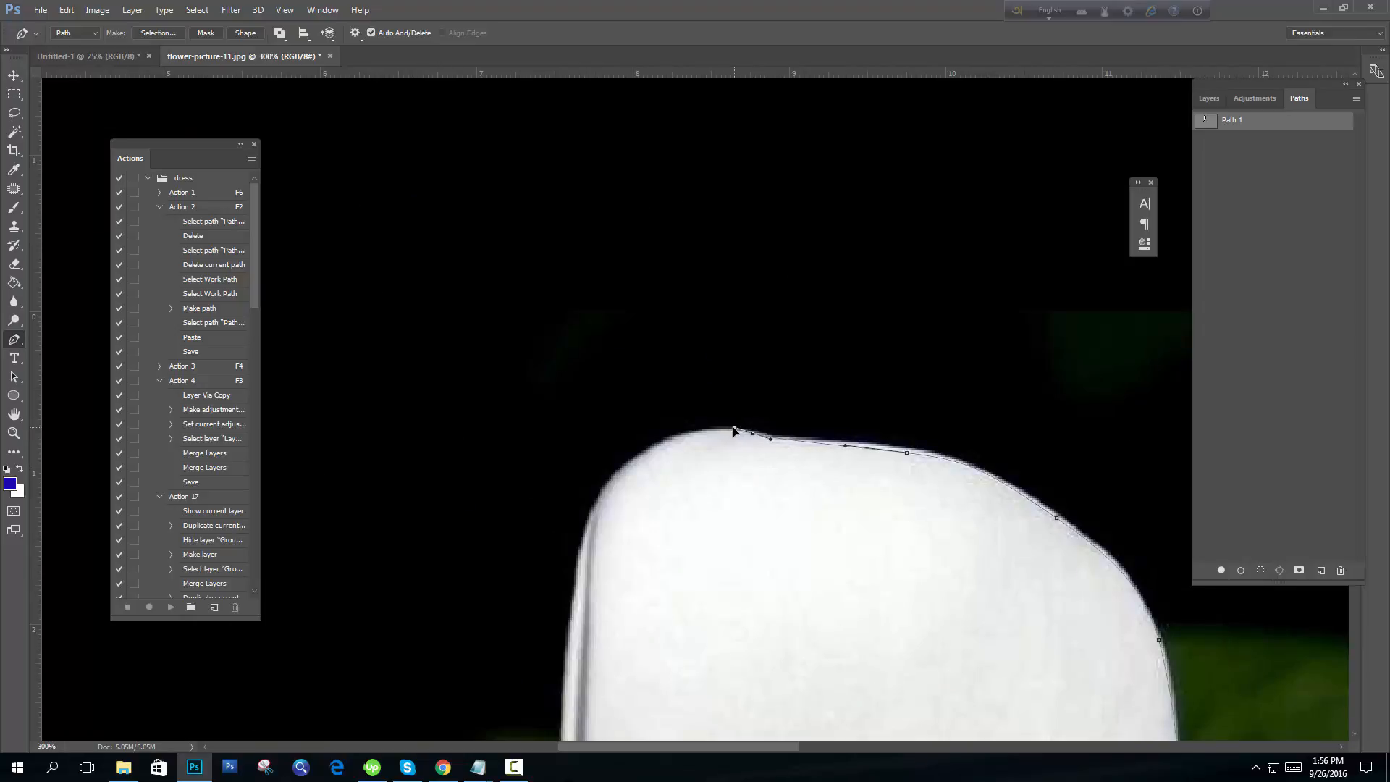
- Trace the path around the top petal's rounded left corner and down its left edge
drag(657, 493, 639, 440)
drag(640, 540, 748, 204)
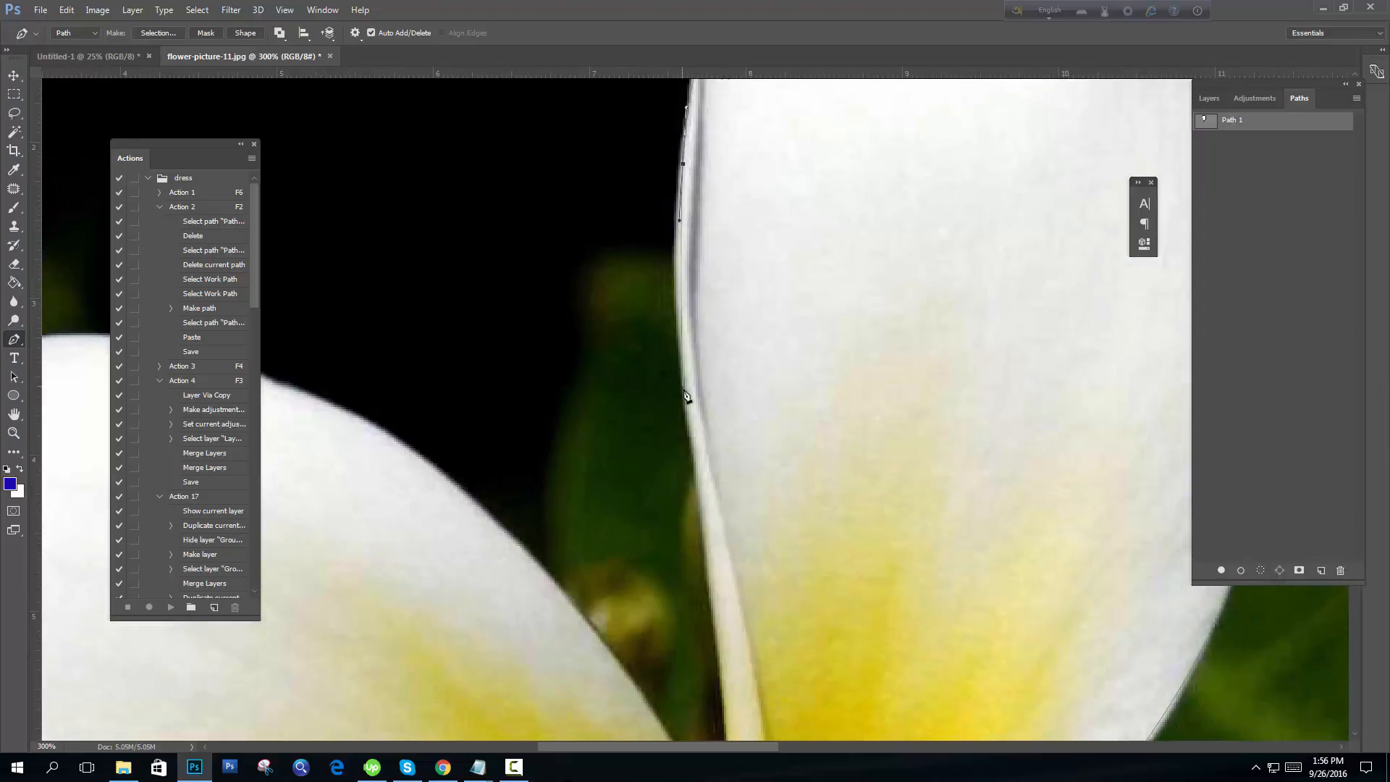
drag(685, 395, 697, 443)
click(697, 463)
- Place a corner anchor in the crease between the top and left petals and point its outgoing handle along the left petal
scroll(709, 434, down, 3)
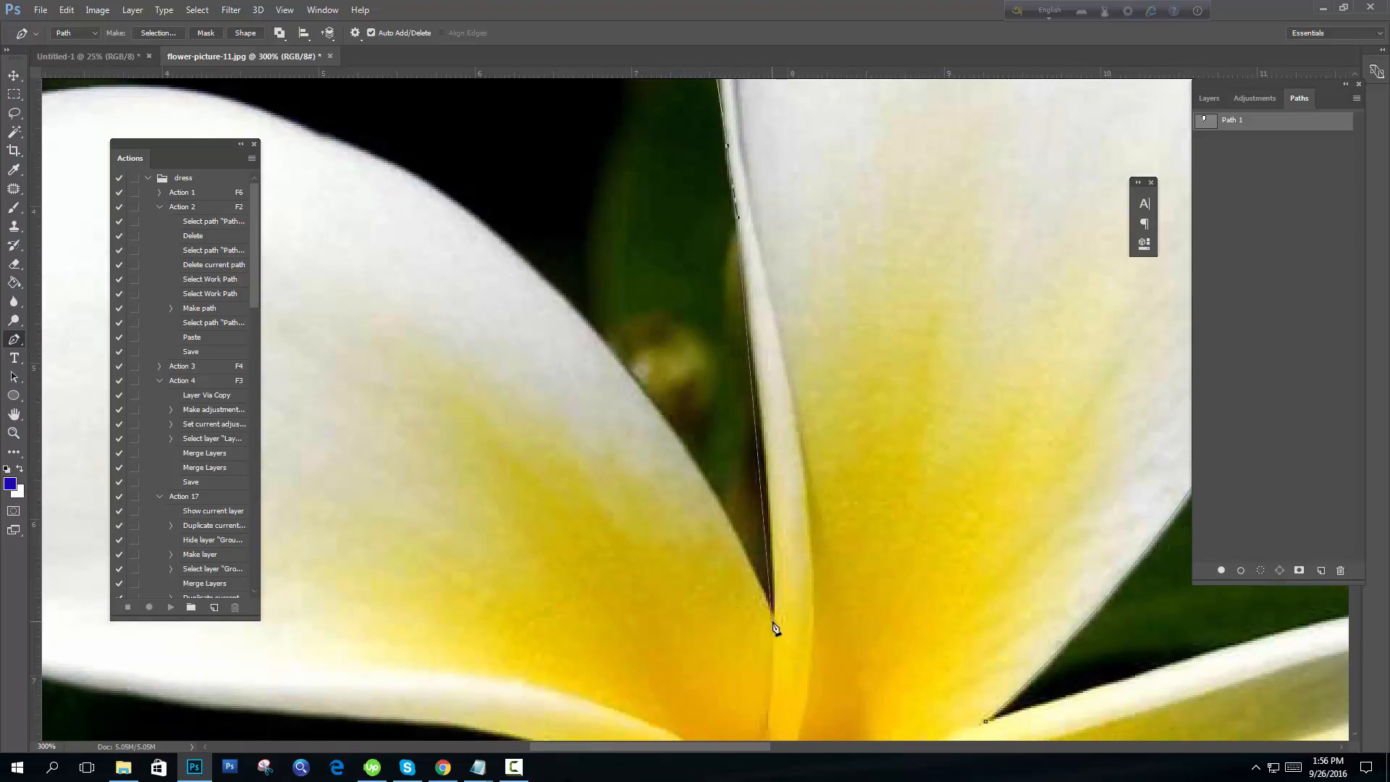
drag(772, 620, 754, 675)
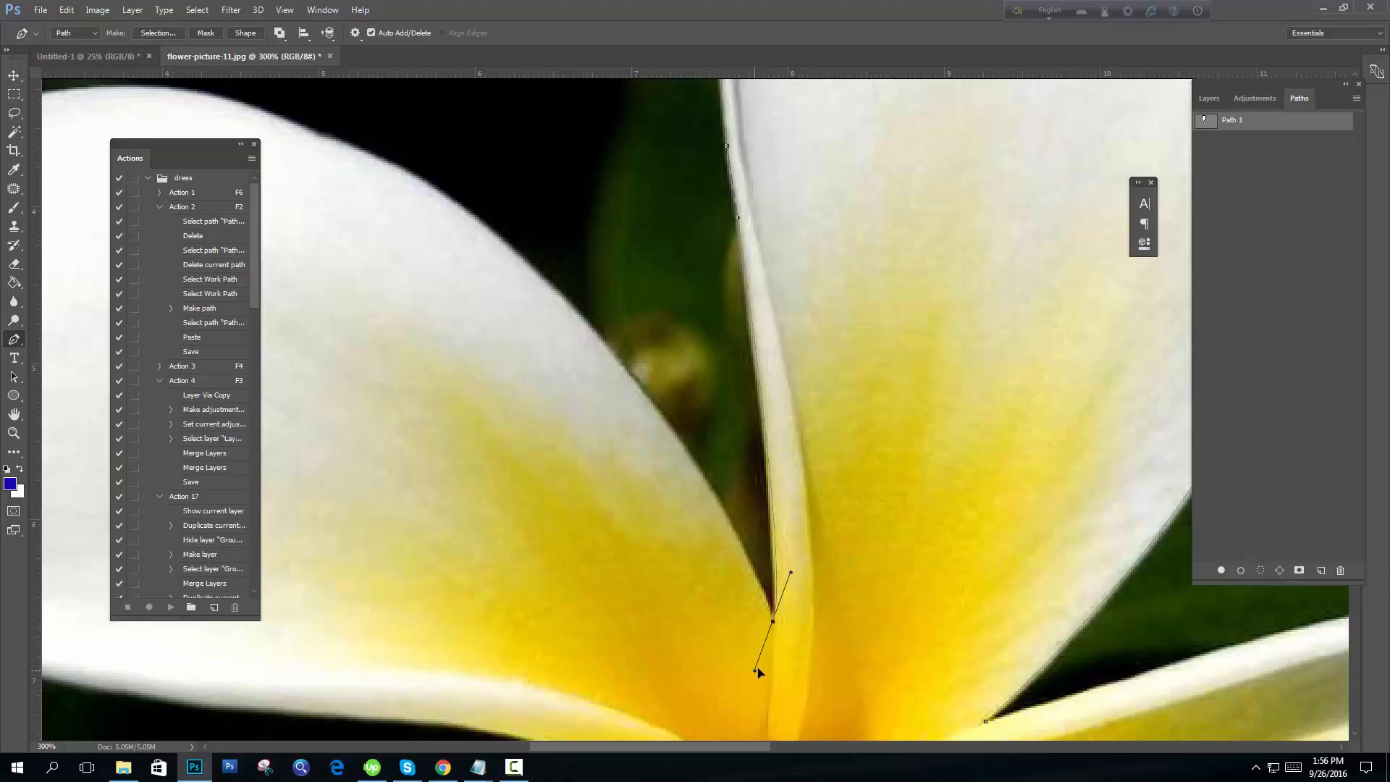
drag(758, 671, 760, 670)
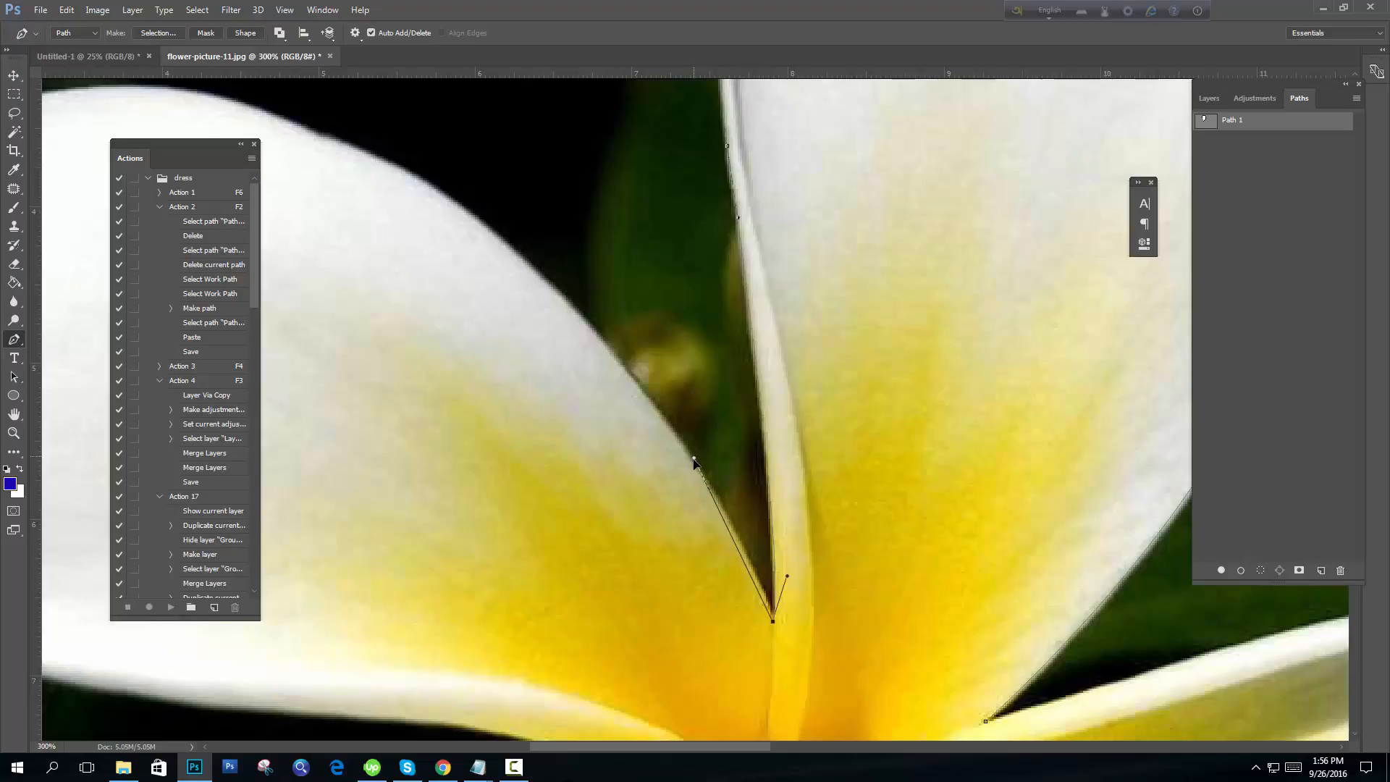
- Add a curved anchor on the left petal's upper edge and adjust its position and handles until the segment follows the outline
drag(750, 401, 845, 468)
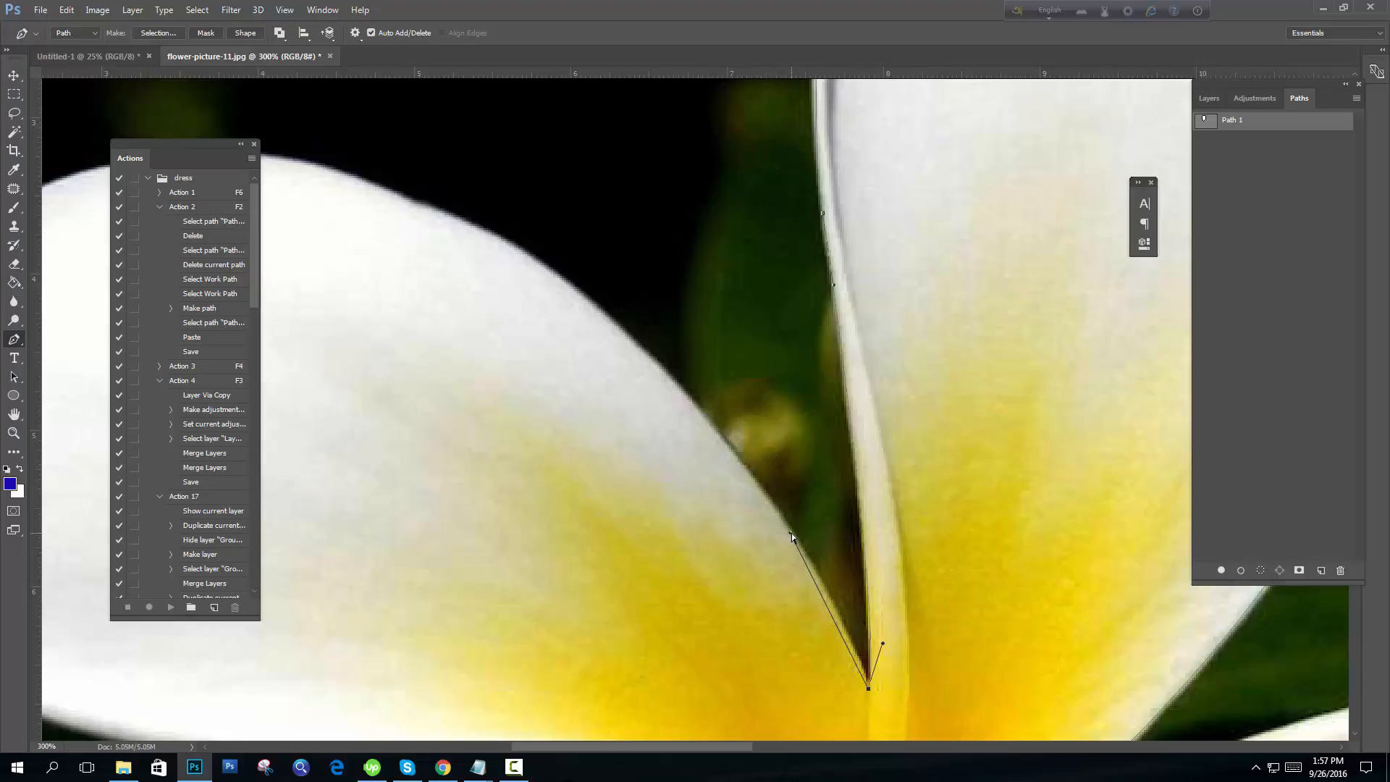
drag(712, 448, 785, 470)
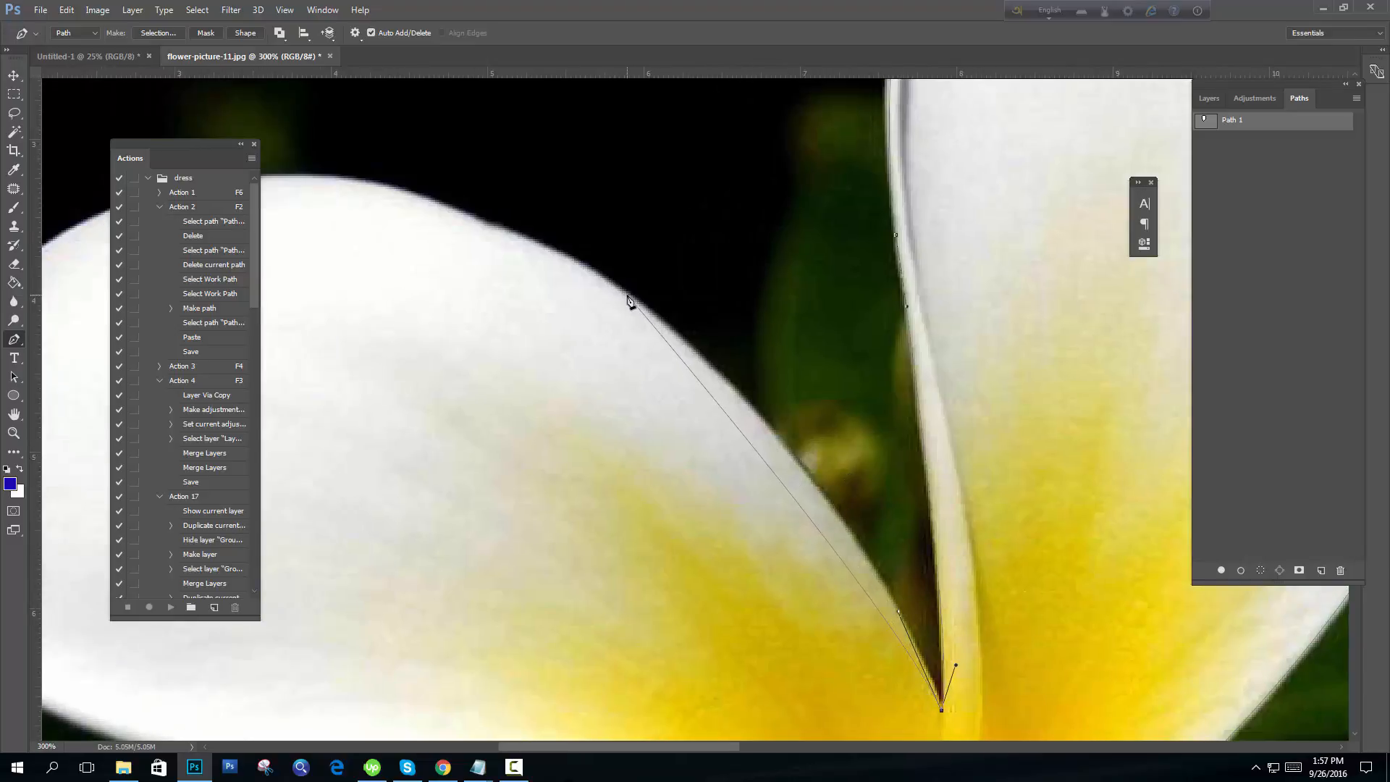
drag(626, 295, 576, 269)
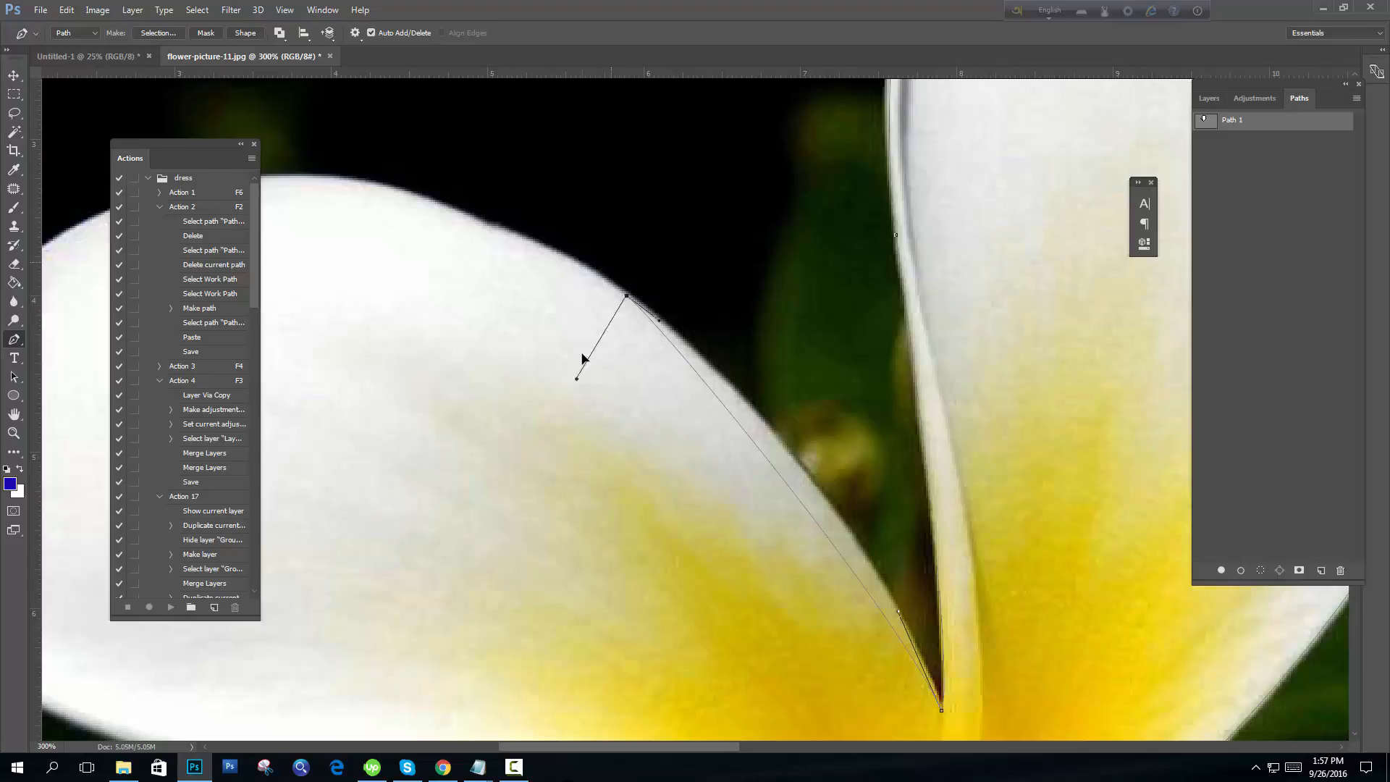
drag(576, 378, 573, 269)
drag(656, 321, 509, 234)
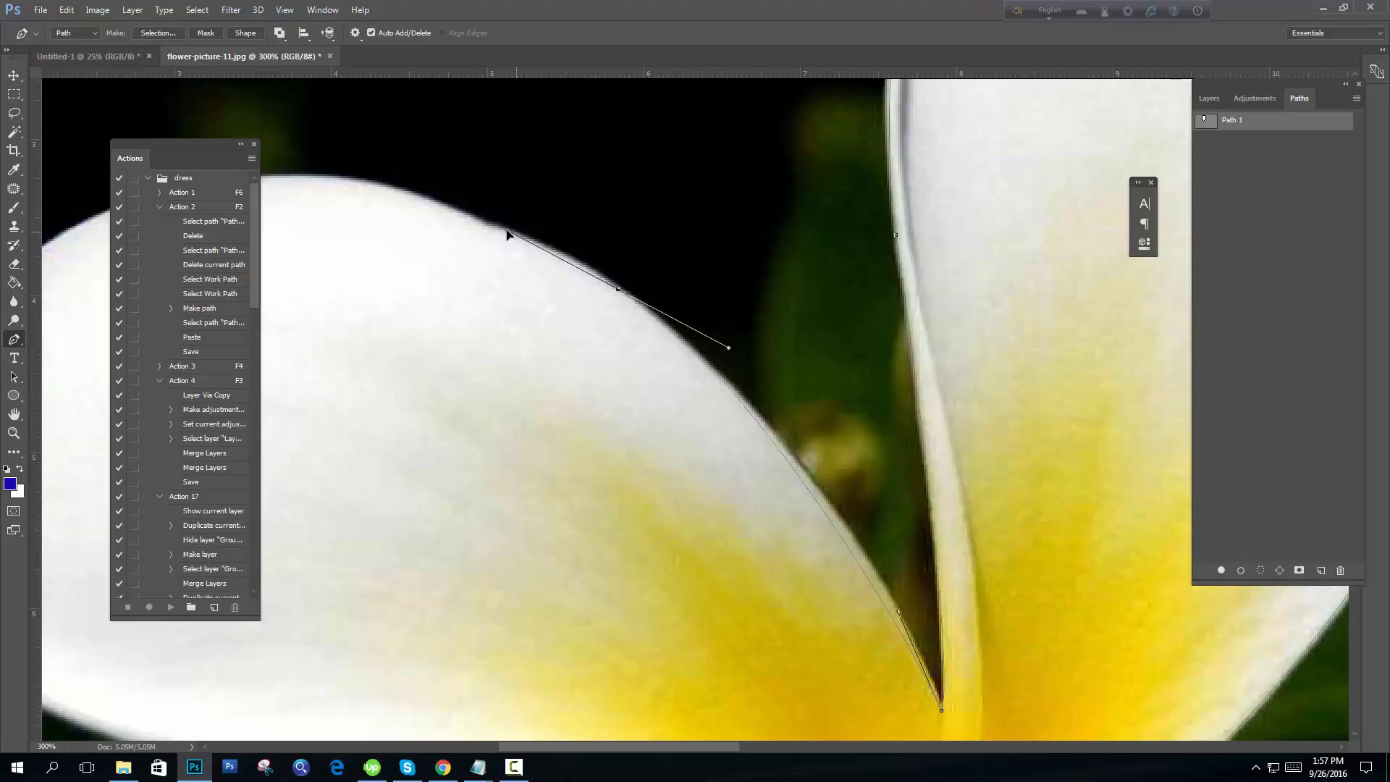
drag(534, 300, 657, 371)
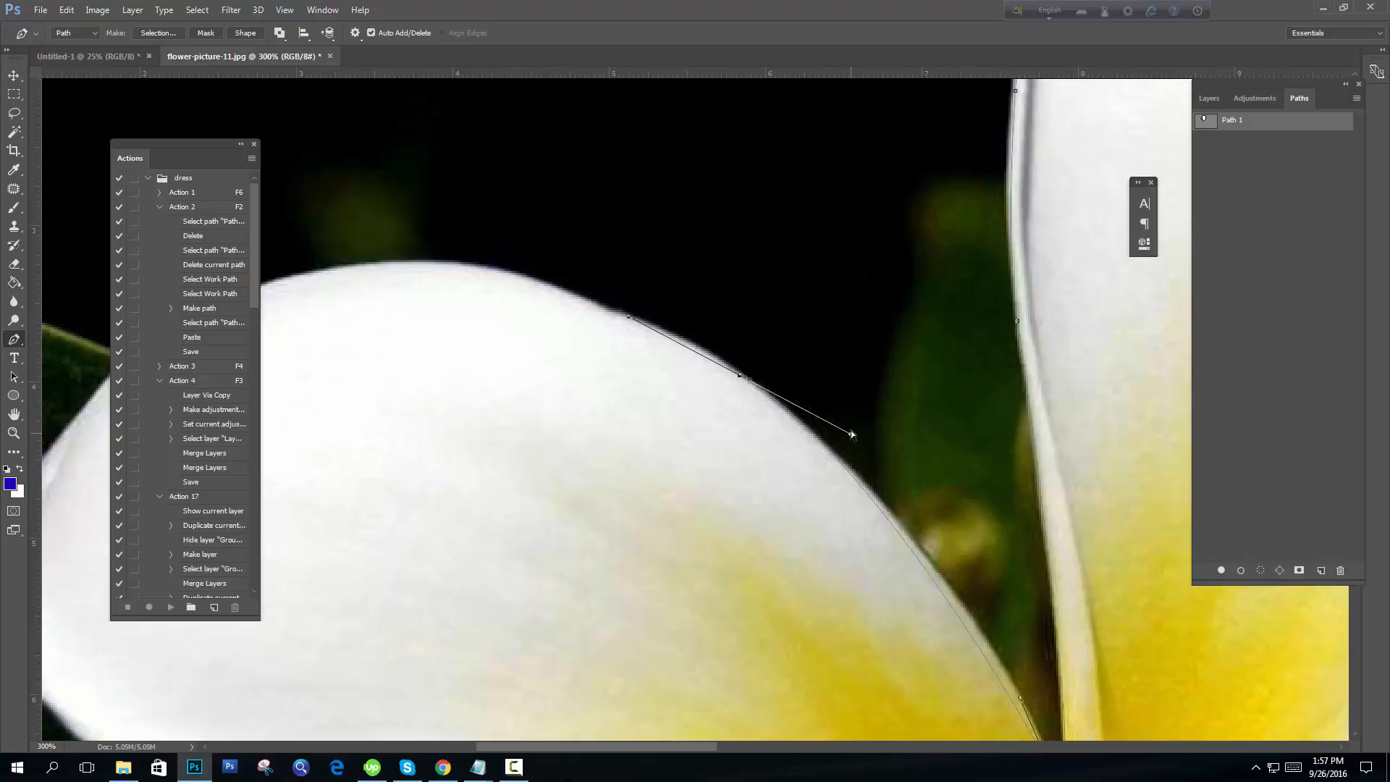
drag(849, 430, 882, 474)
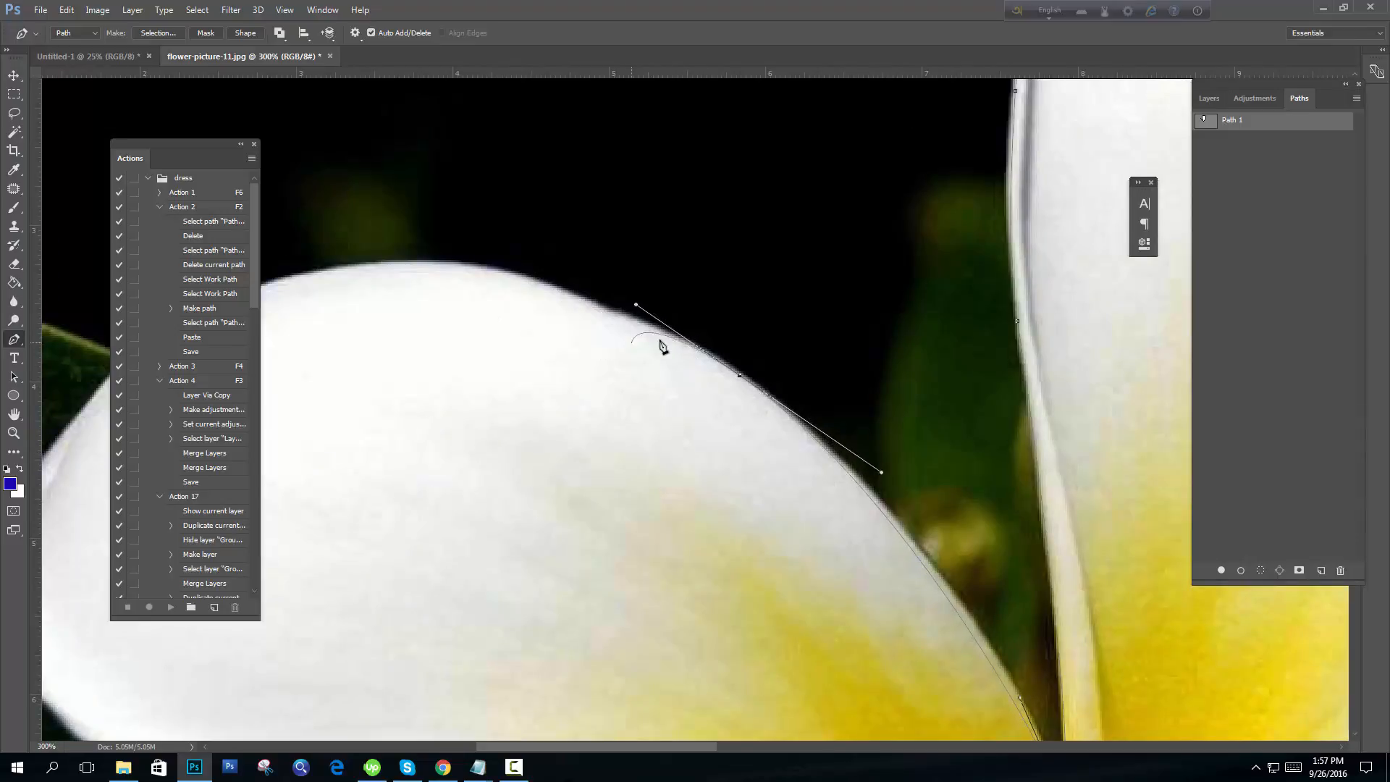
- Check the traced crease and extend the path with a curved anchor near the crest of the left petal
drag(662, 340, 682, 375)
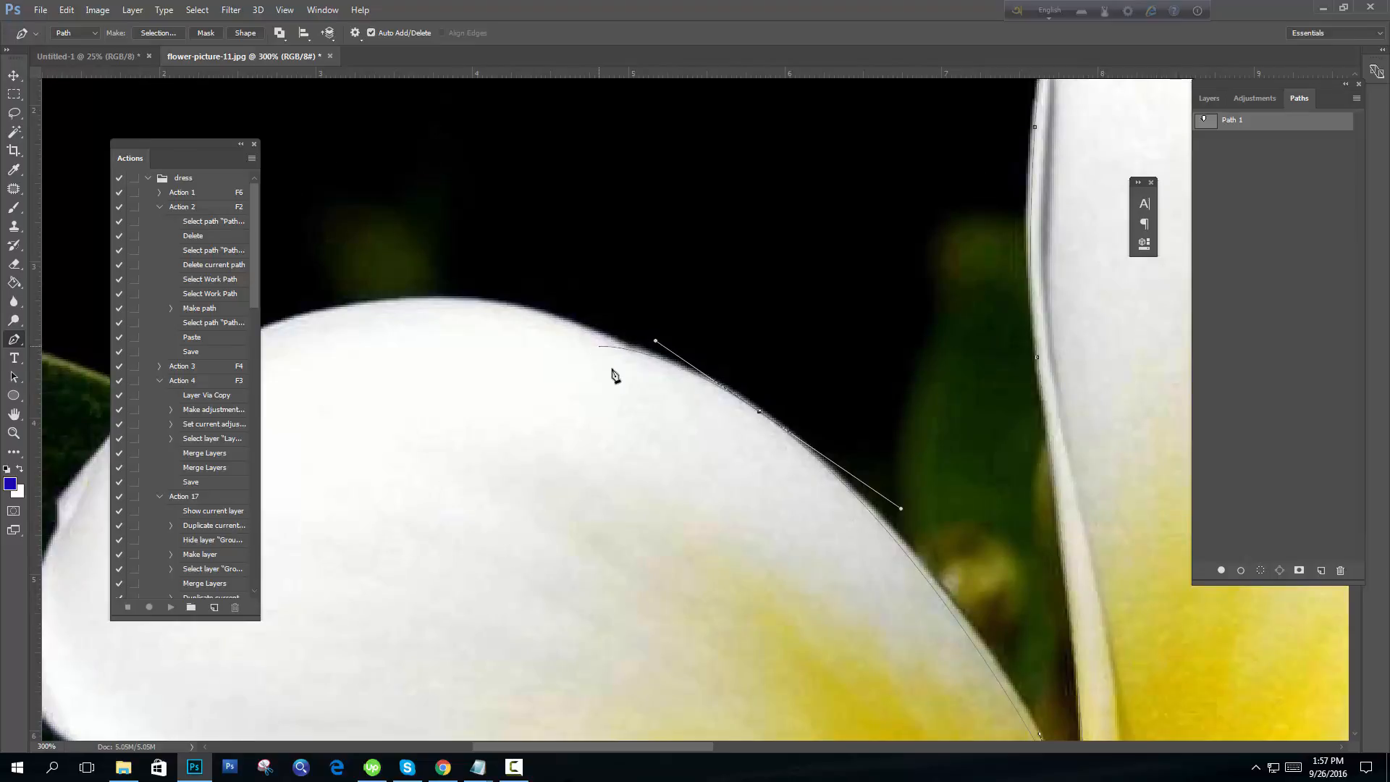
drag(941, 644, 739, 337)
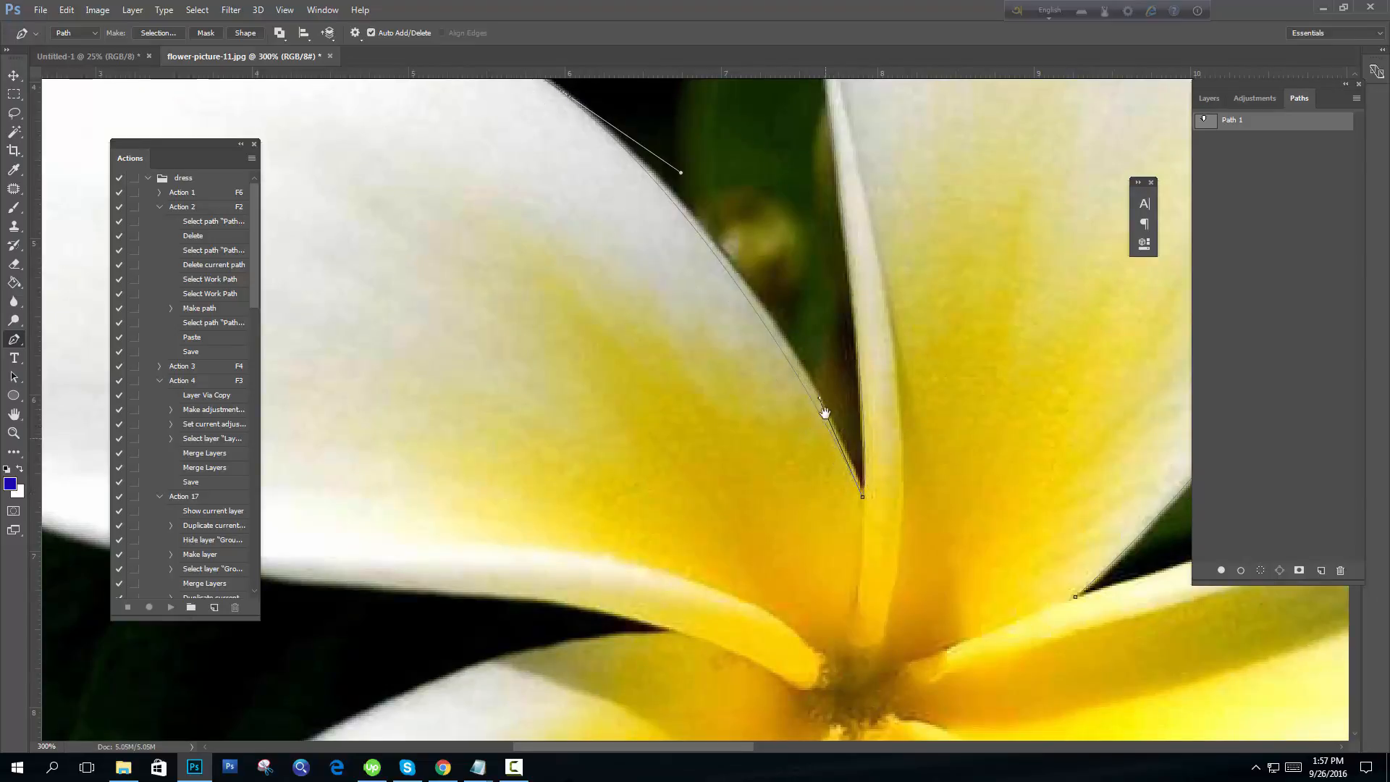
drag(823, 407, 888, 508)
drag(749, 312, 945, 498)
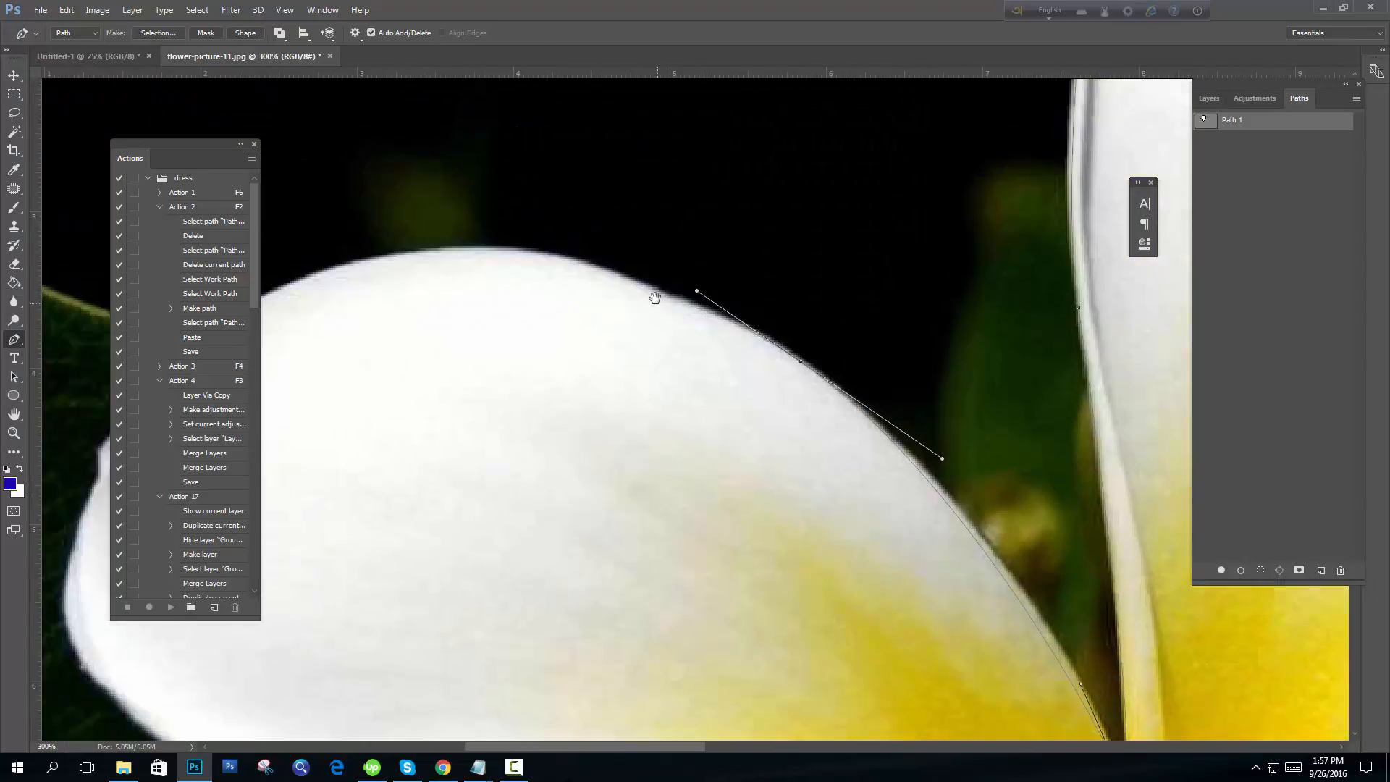
drag(659, 307, 720, 393)
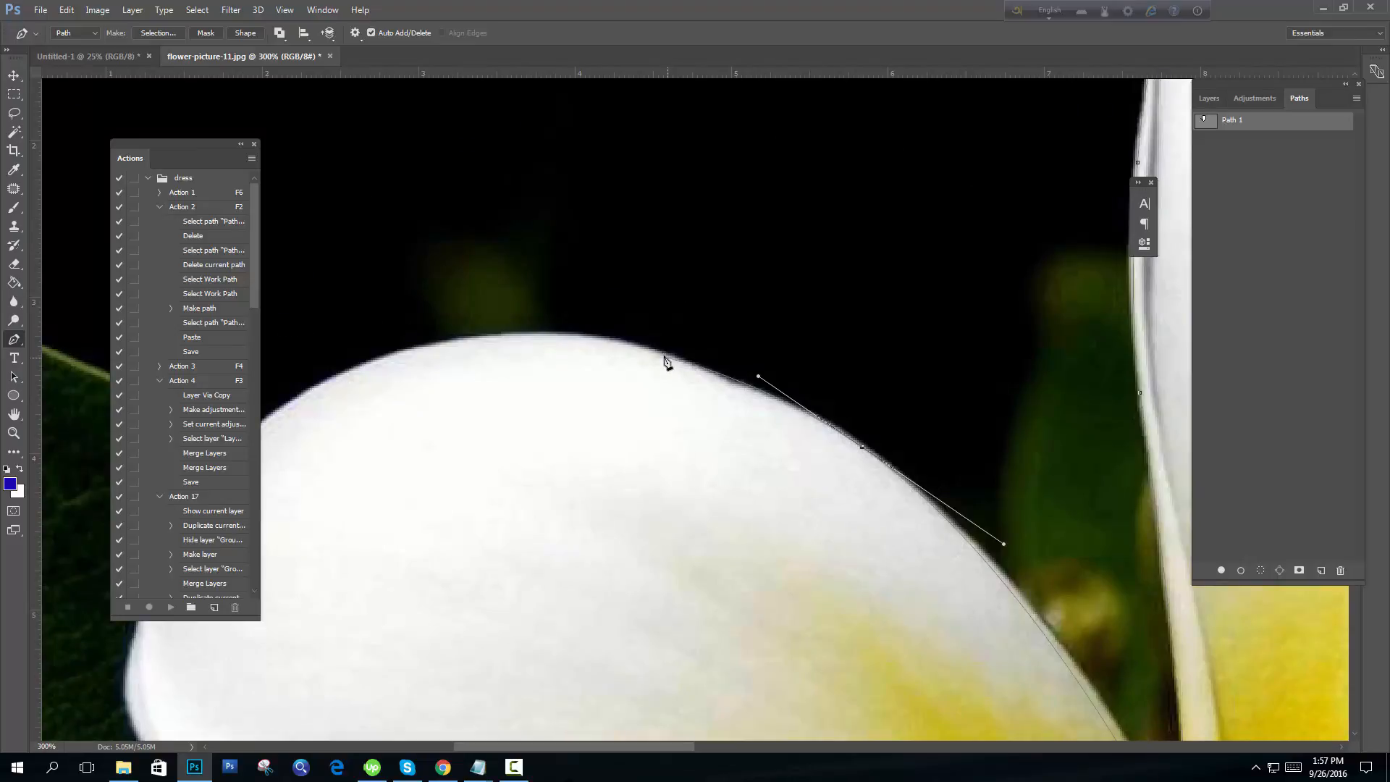
drag(662, 355, 595, 331)
drag(545, 381, 735, 406)
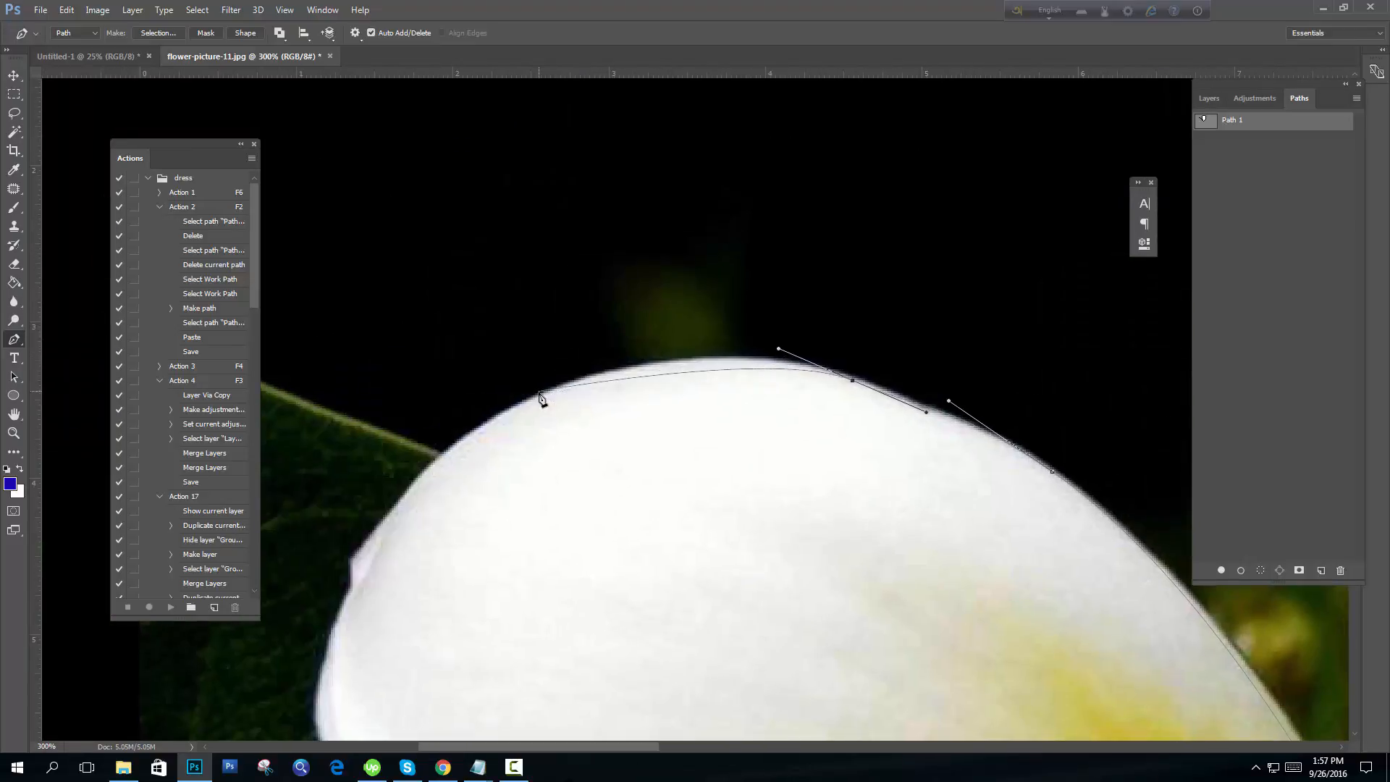
- Trace the left petal with curved anchors from its crest past the small notch and around its rounded tip onto the lower edge
drag(534, 400, 639, 364)
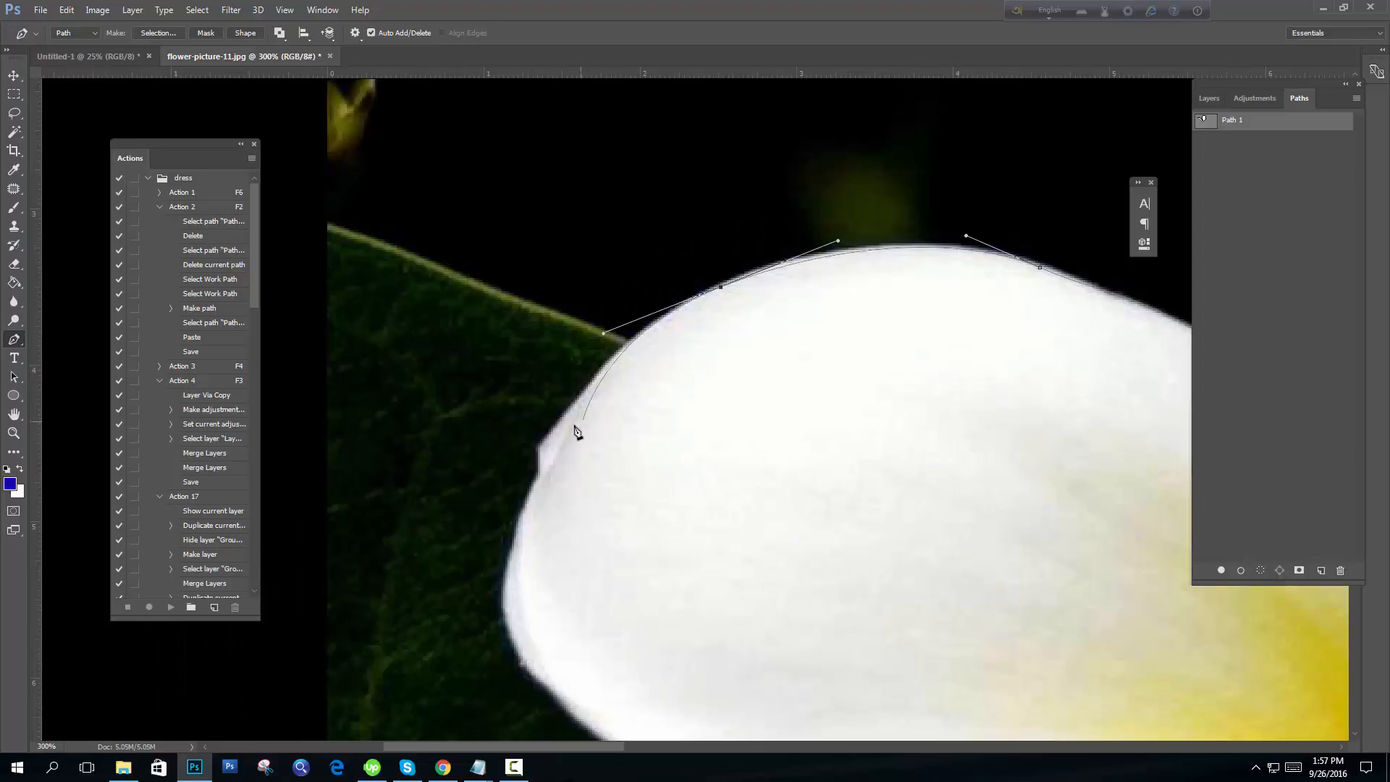
drag(544, 453, 542, 461)
drag(496, 597, 563, 354)
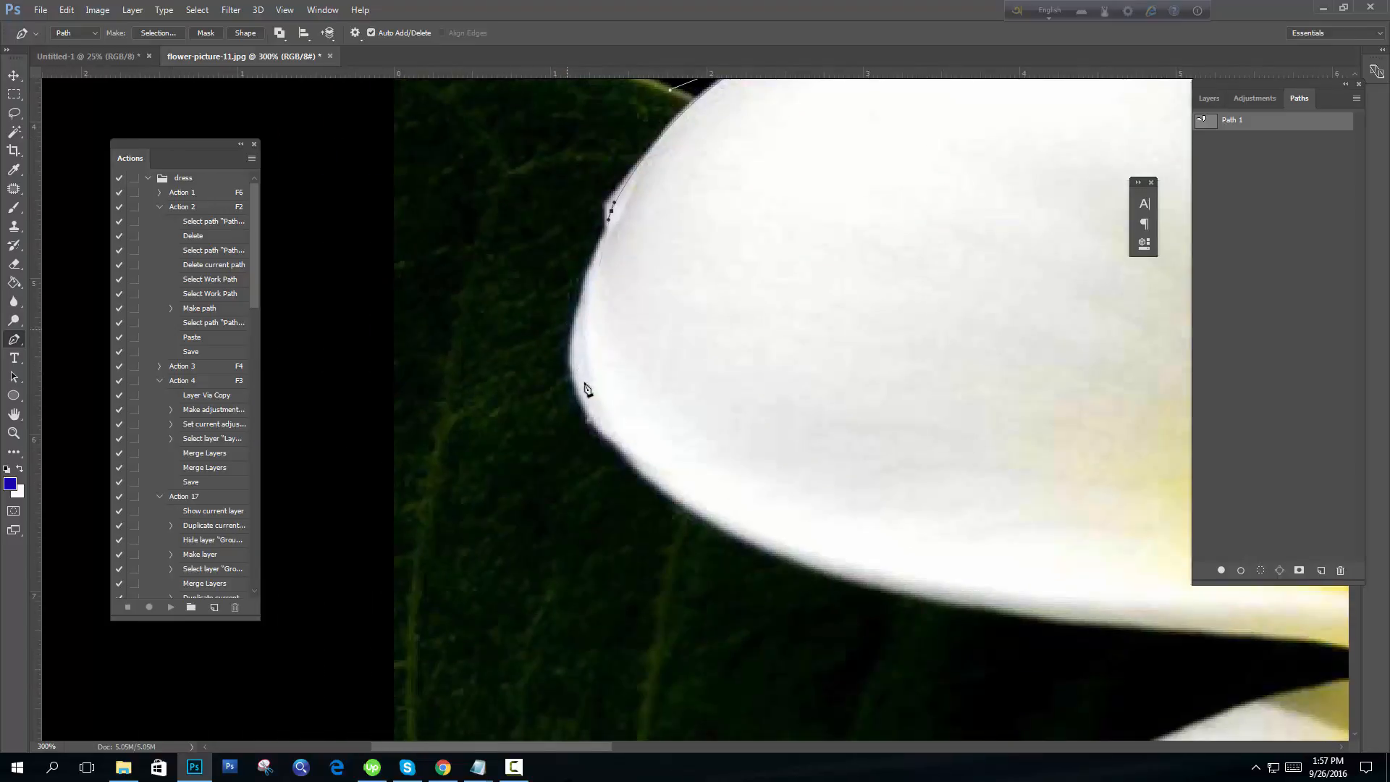
drag(585, 405, 630, 486)
key(ctrl+z)
drag(574, 350, 581, 409)
drag(733, 527, 843, 583)
- Add a curved anchor midway along the left petal's lower edge and reposition it so the segment follows the outline
drag(824, 526, 498, 361)
drag(732, 448, 854, 458)
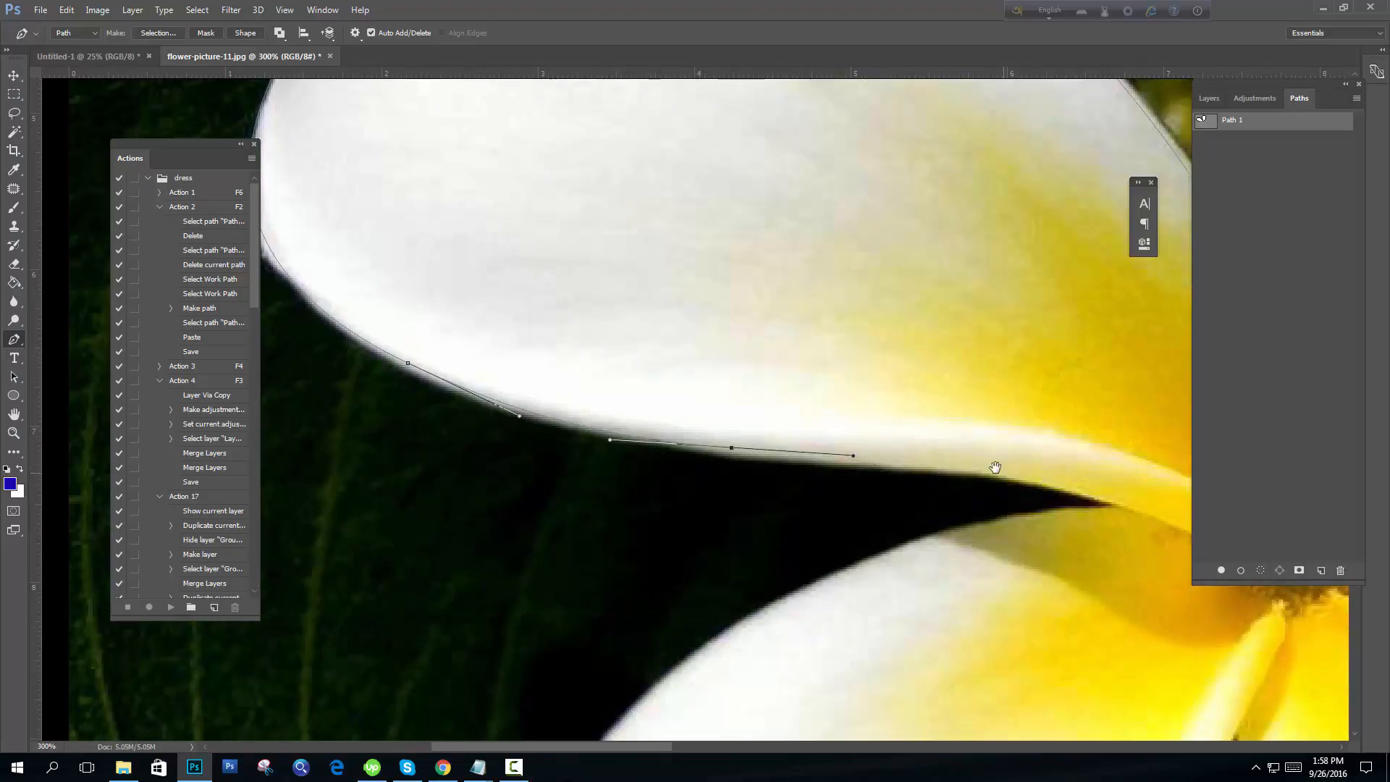
drag(994, 467, 890, 422)
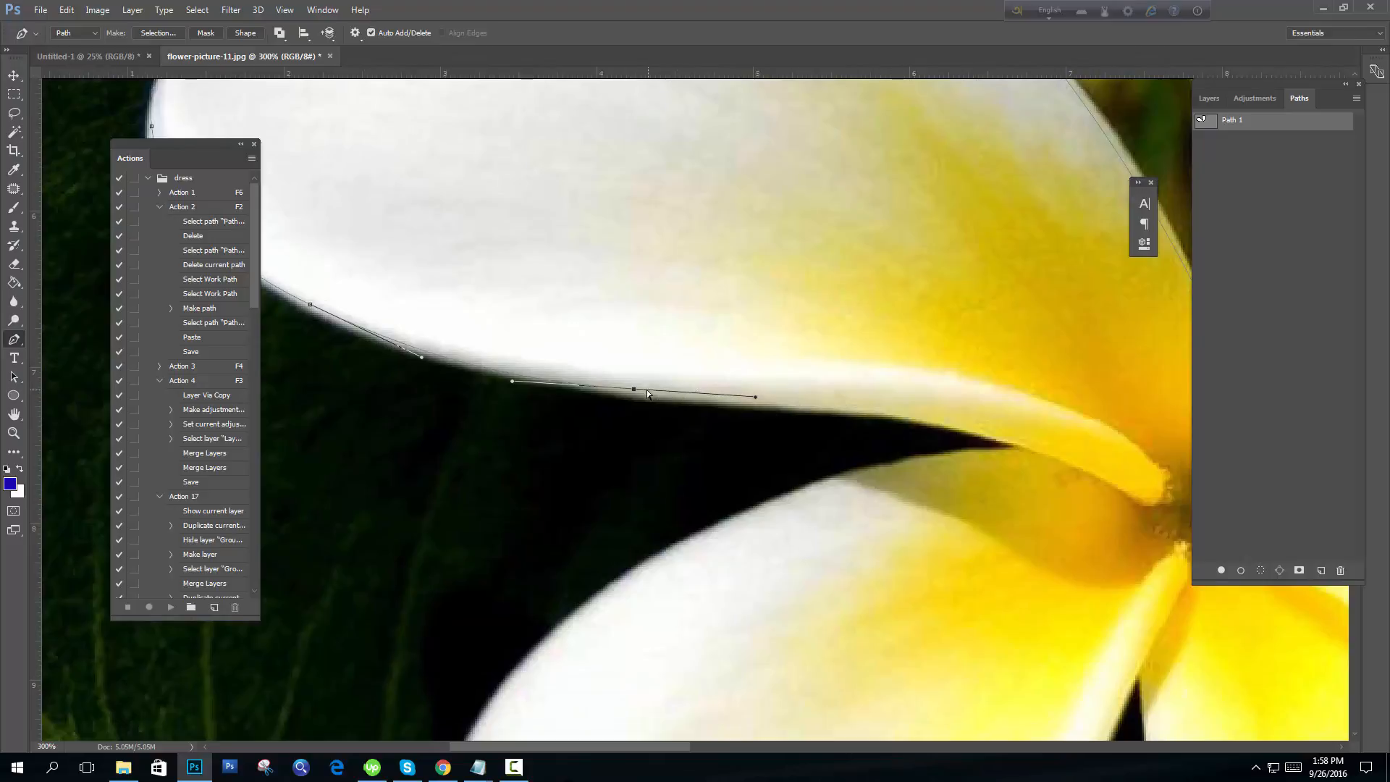
key(ctrl+z)
drag(668, 395, 756, 401)
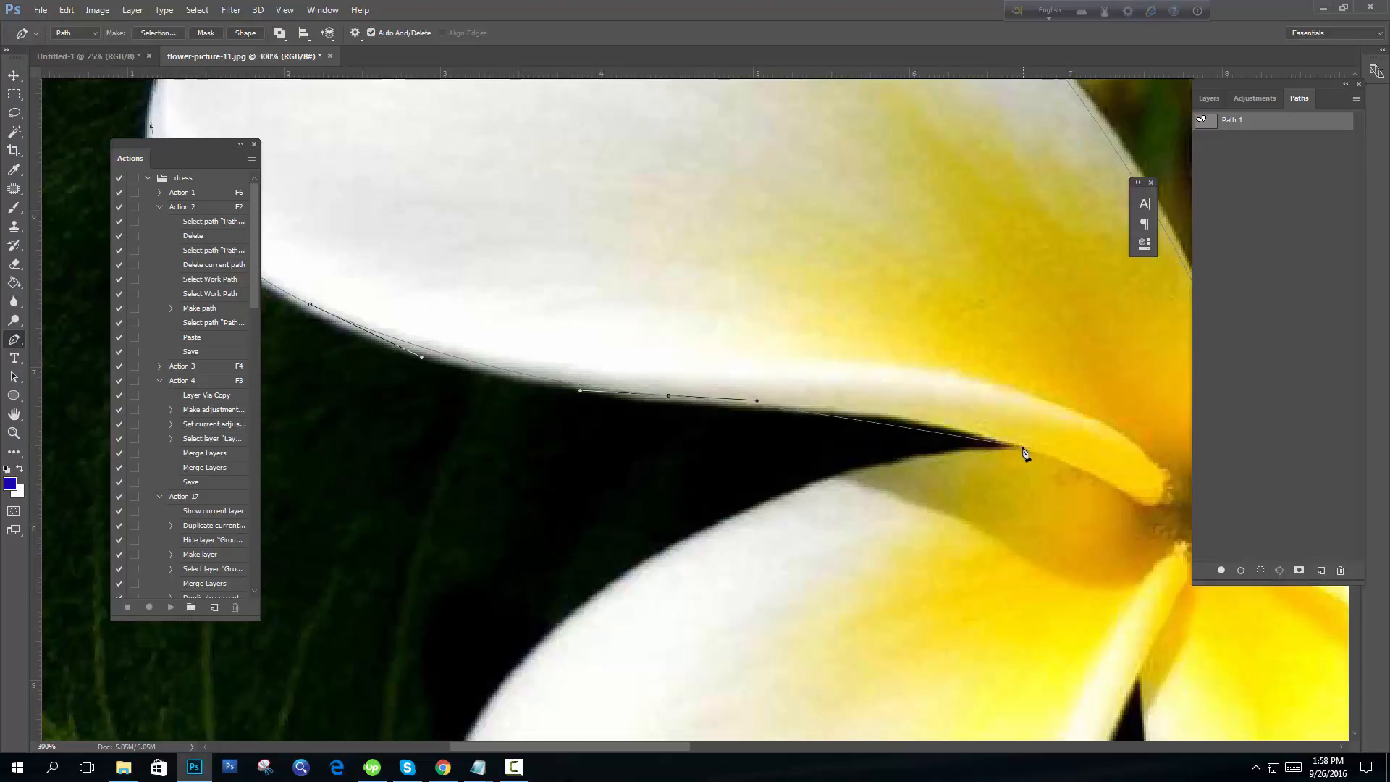
drag(1020, 448, 1096, 485)
drag(1020, 447, 971, 449)
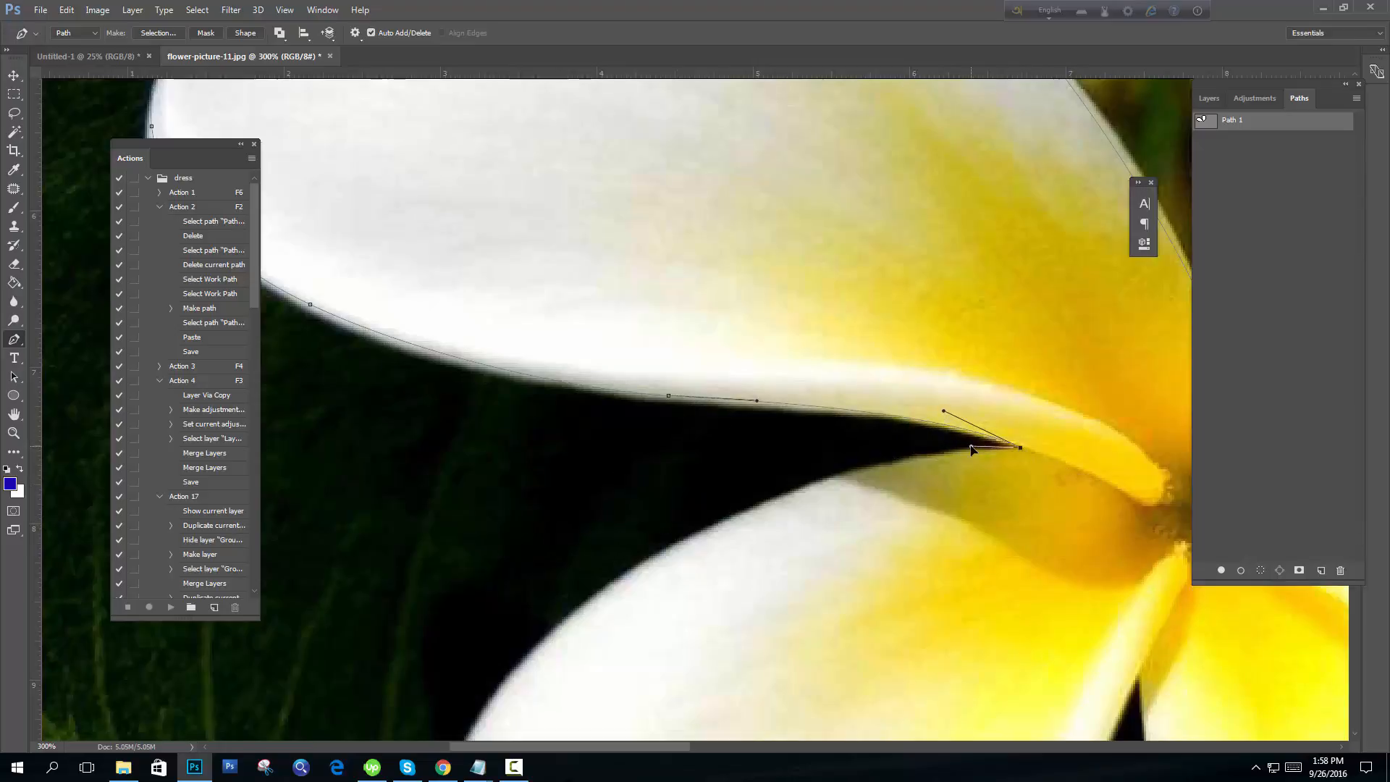
drag(853, 493, 981, 390)
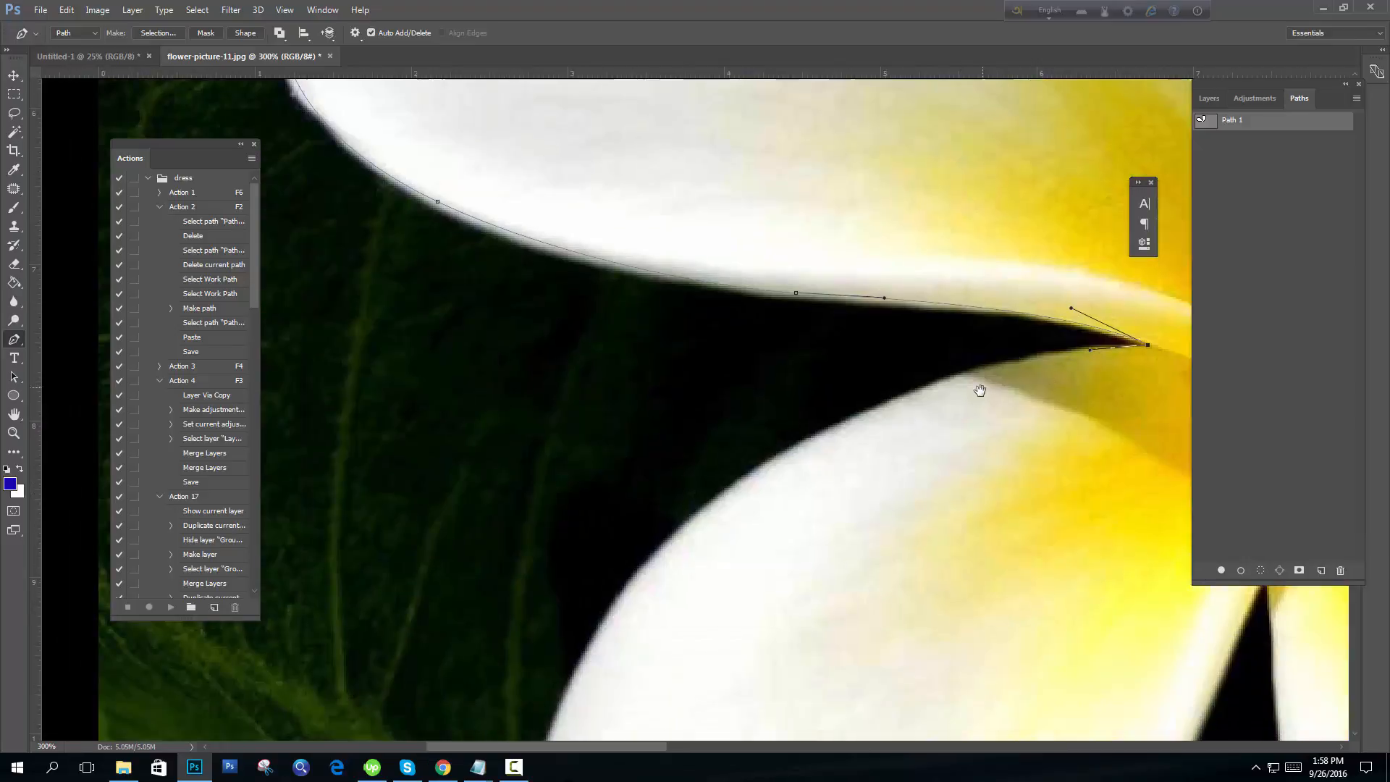
key(ctrl+alt+z)
key(ctrl+alt+z)
- Place an anchor in the crease between the left and lower-left petals and remove its outgoing handle
drag(1149, 345, 1182, 375)
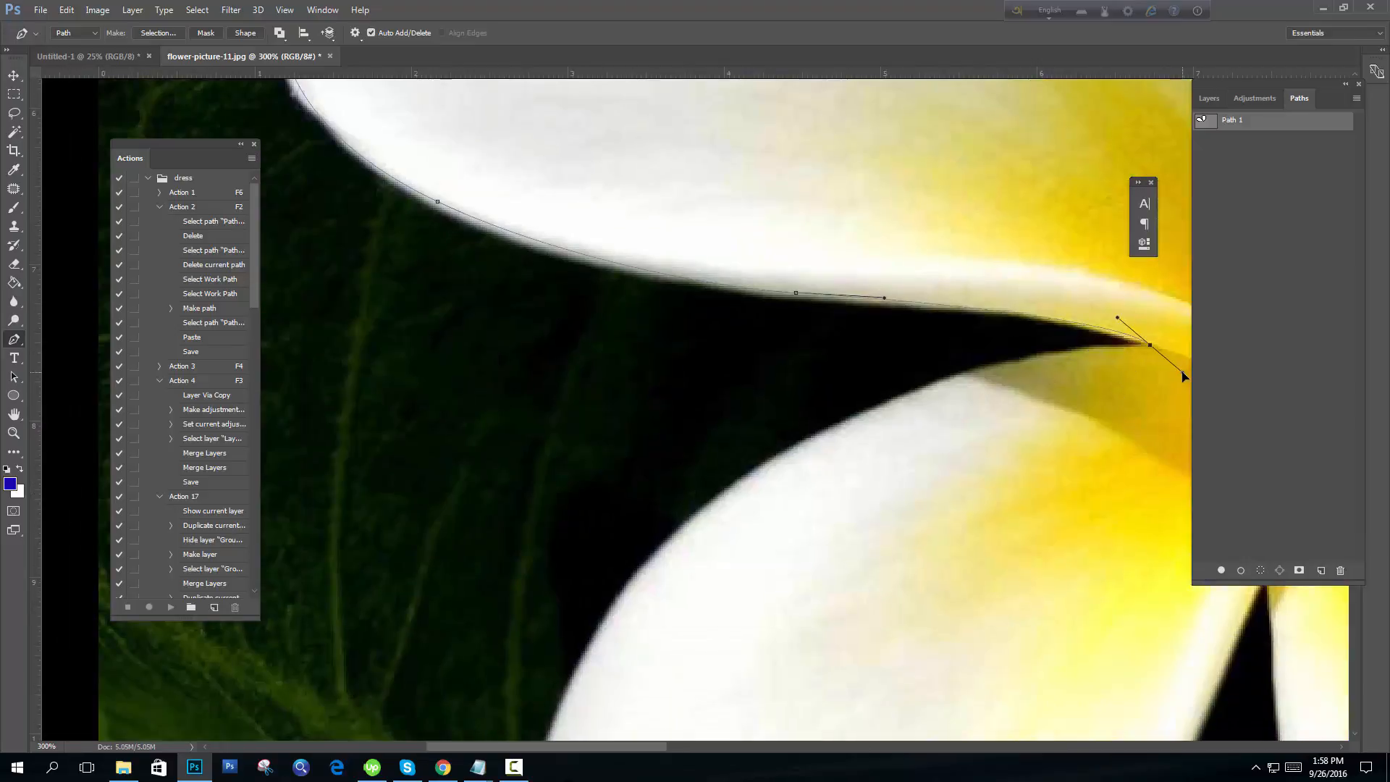
drag(1093, 396, 893, 471)
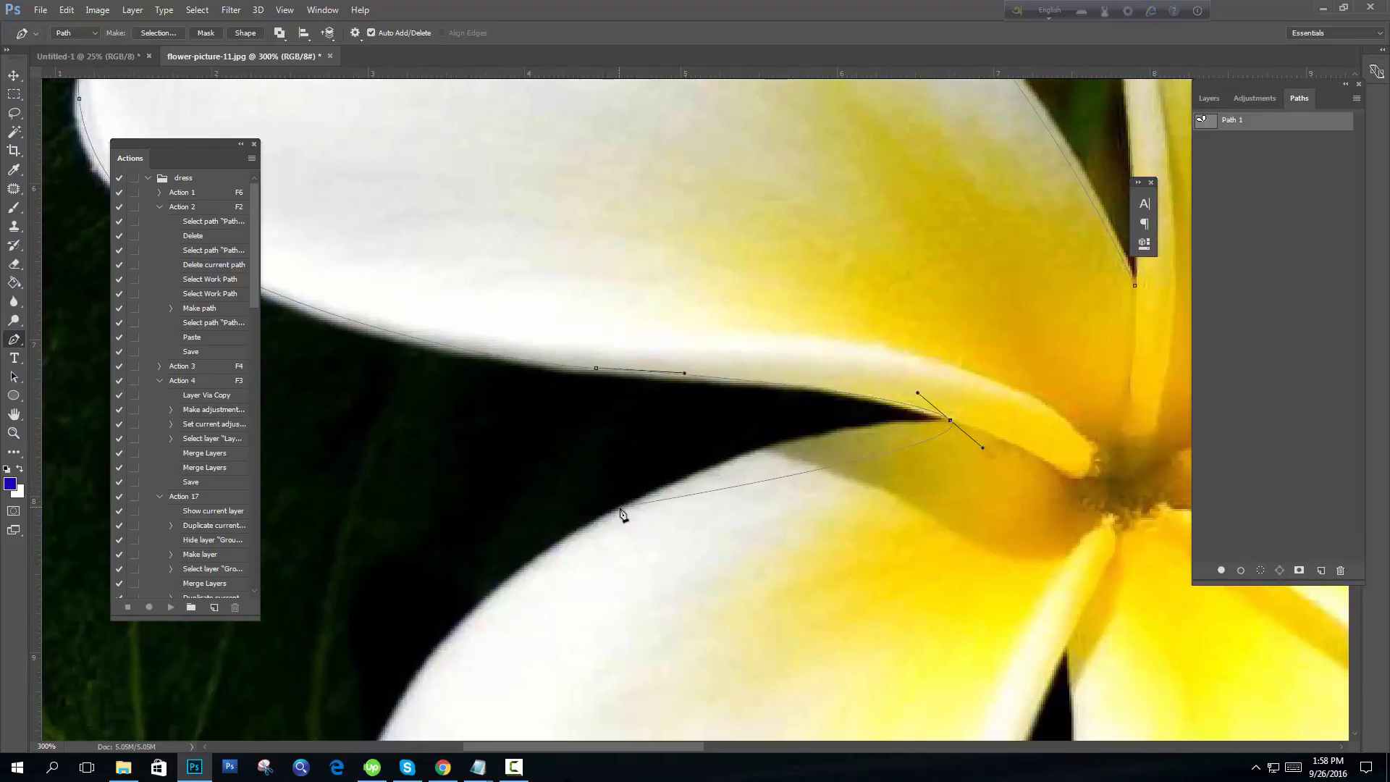
drag(613, 516, 352, 656)
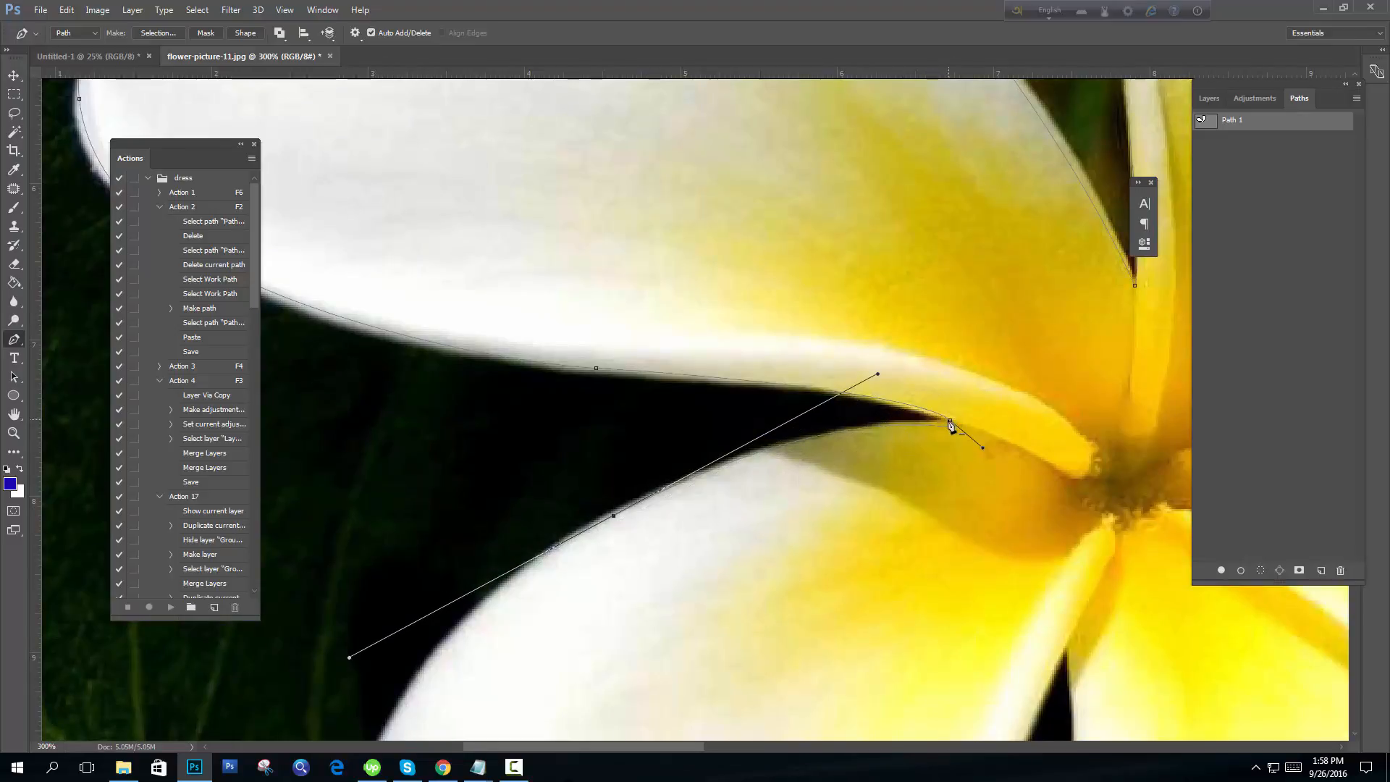
key(ctrl+z)
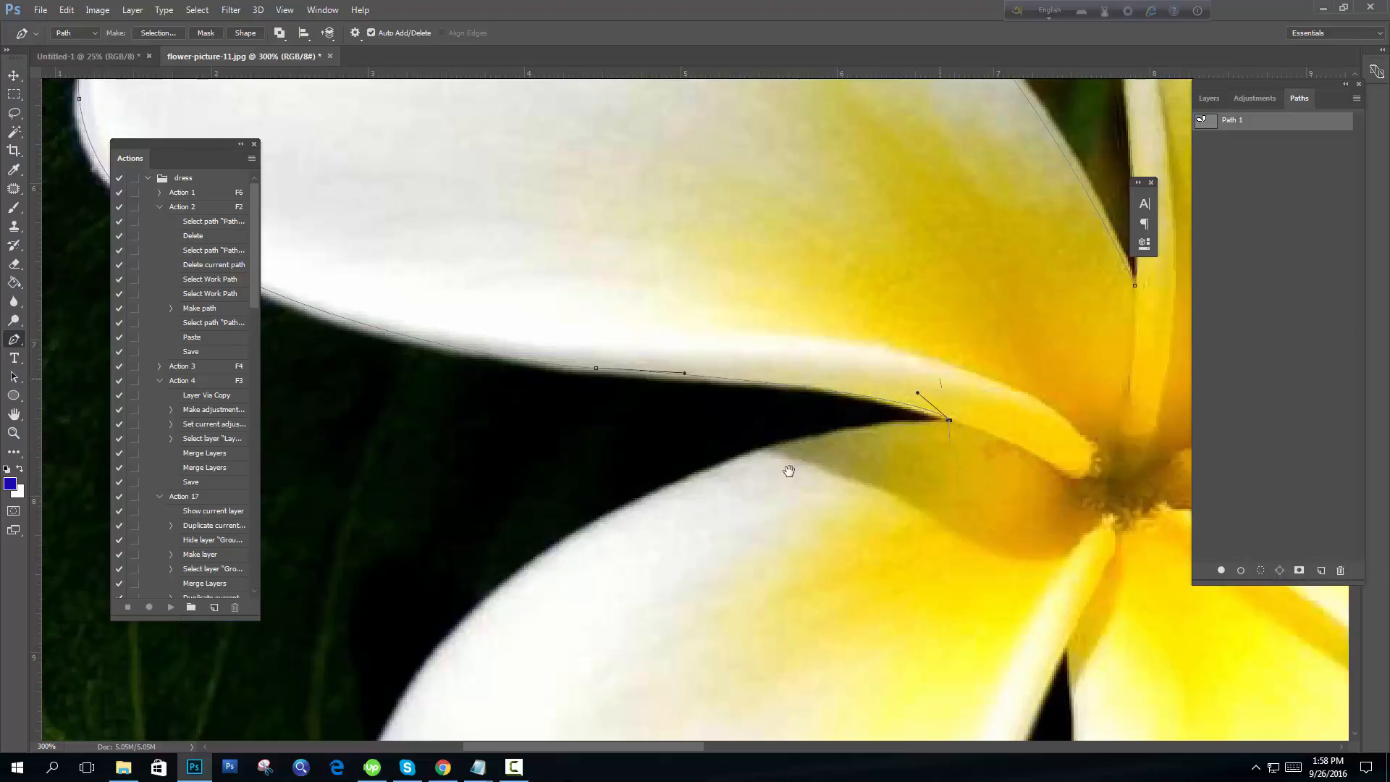
- Trace the lower-left petal's upper and outer edges with two long-handled curved anchors
drag(789, 471, 923, 356)
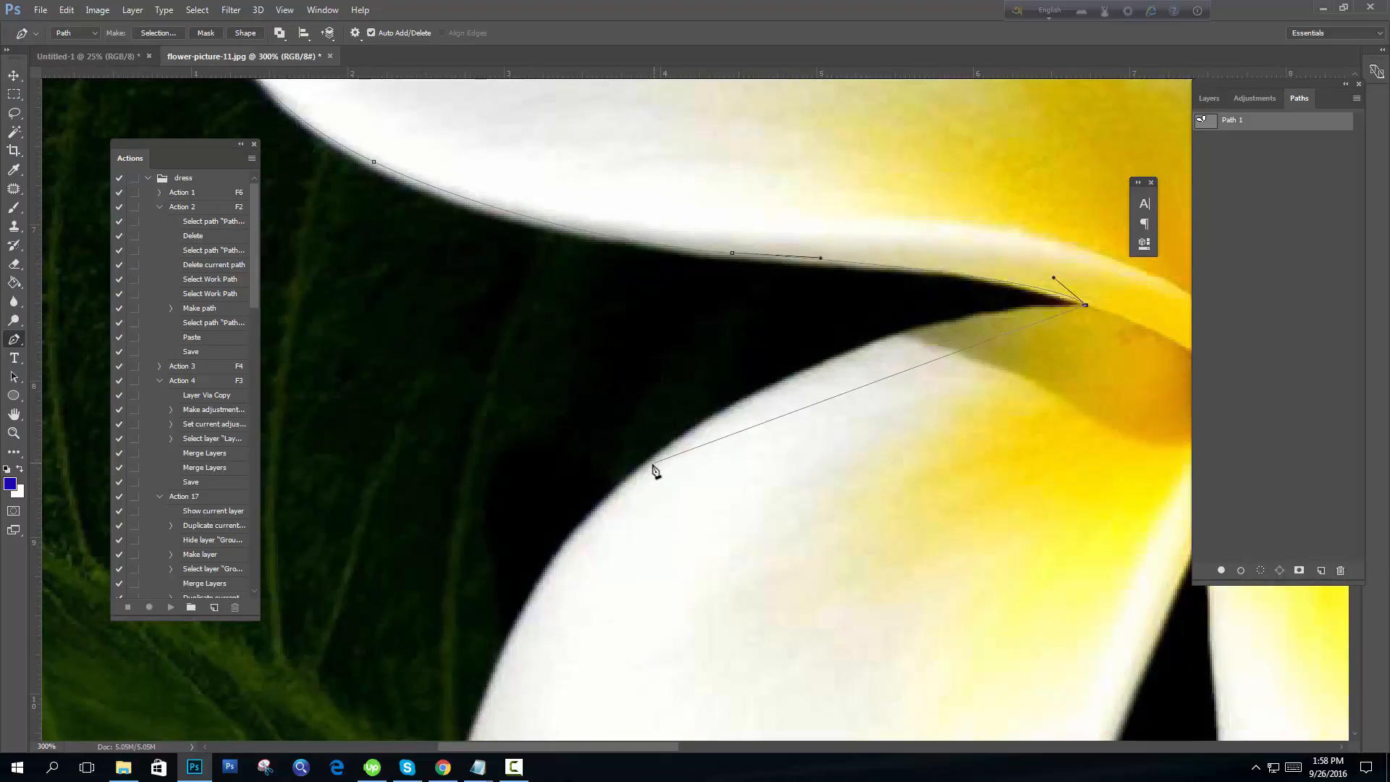
drag(652, 465, 468, 607)
drag(600, 618, 687, 395)
drag(543, 605, 599, 434)
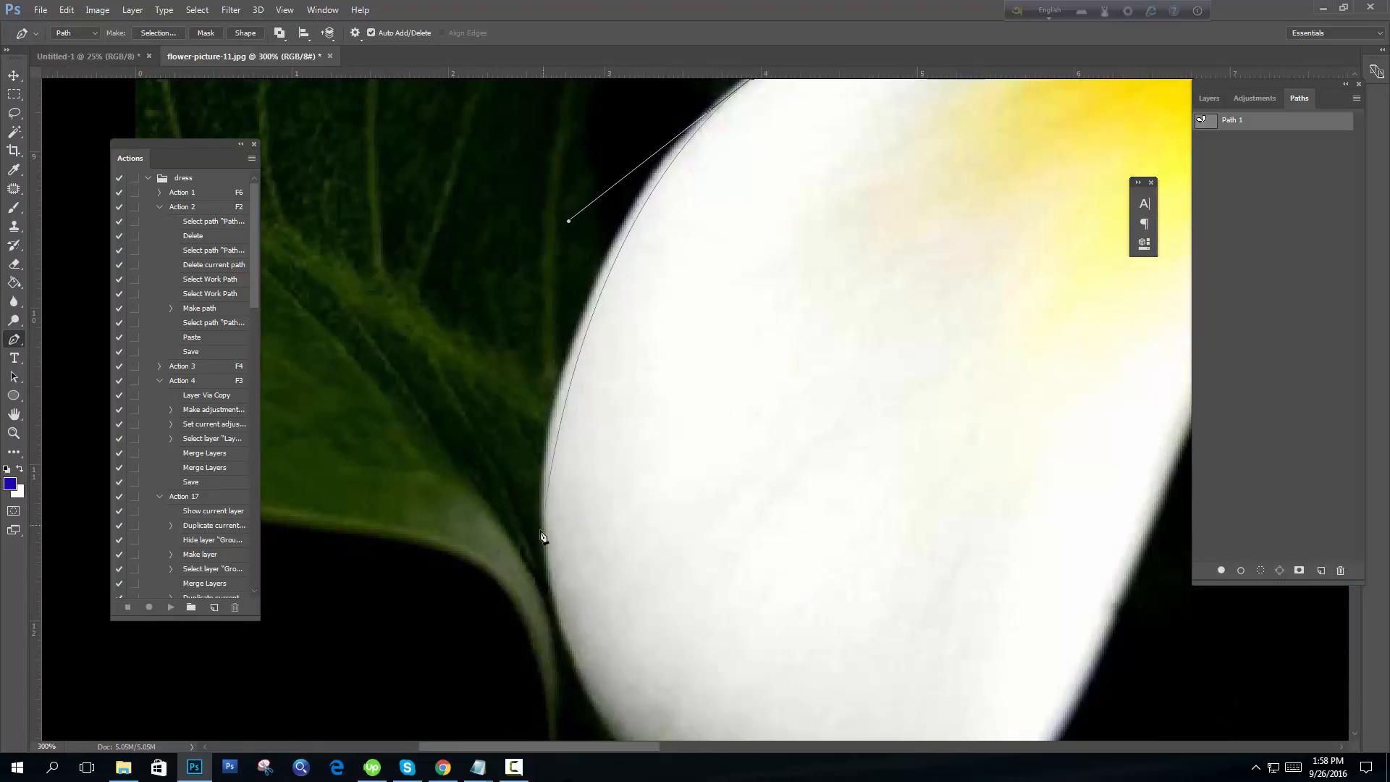
drag(545, 539, 563, 642)
- Continue the path around the lower-left petal's rounded tip, following its lower corner and bottom edge with curved anchors
drag(546, 477, 543, 282)
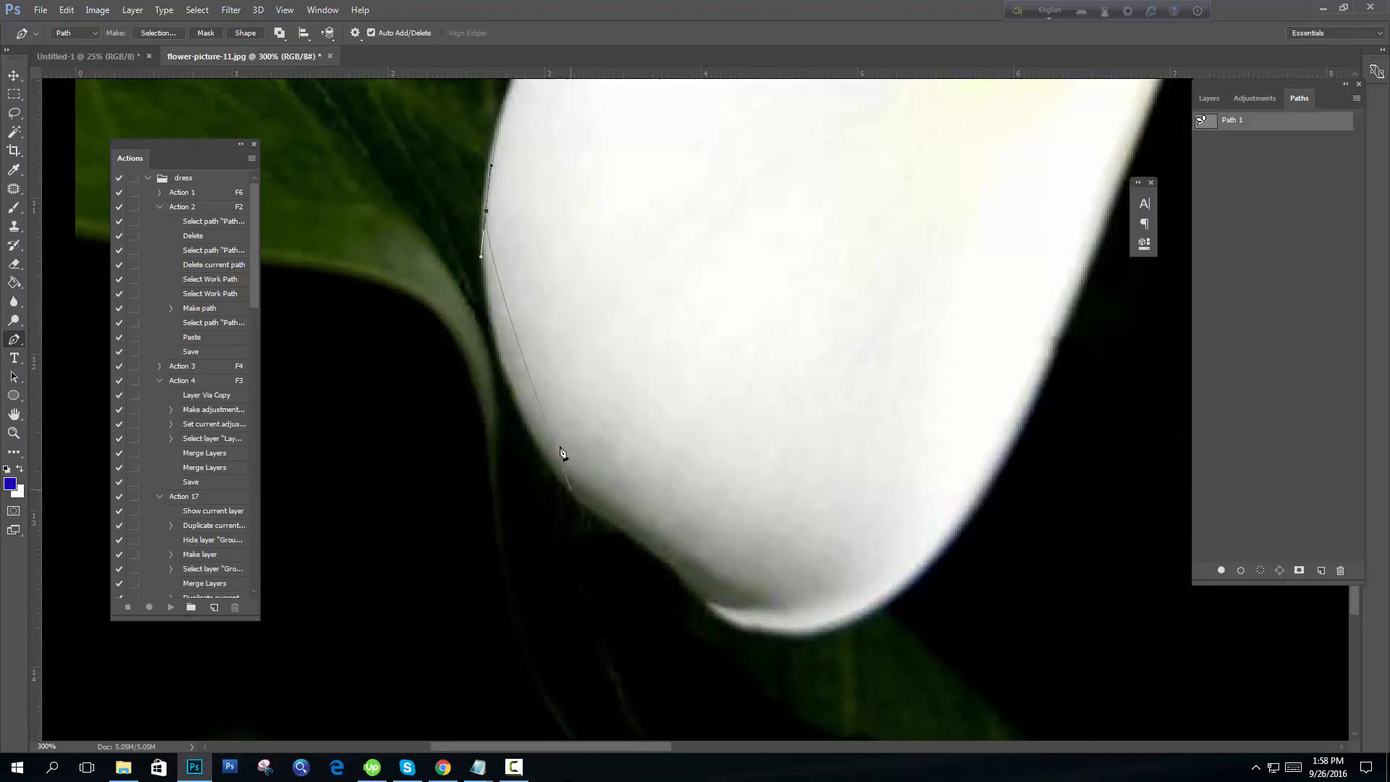
drag(551, 465, 642, 545)
key(ctrl+z)
drag(712, 603, 732, 616)
drag(829, 623, 906, 608)
- Trace up the lower-left petal's inner edge to the crease it shares with the lower-right petal
drag(1039, 501, 739, 534)
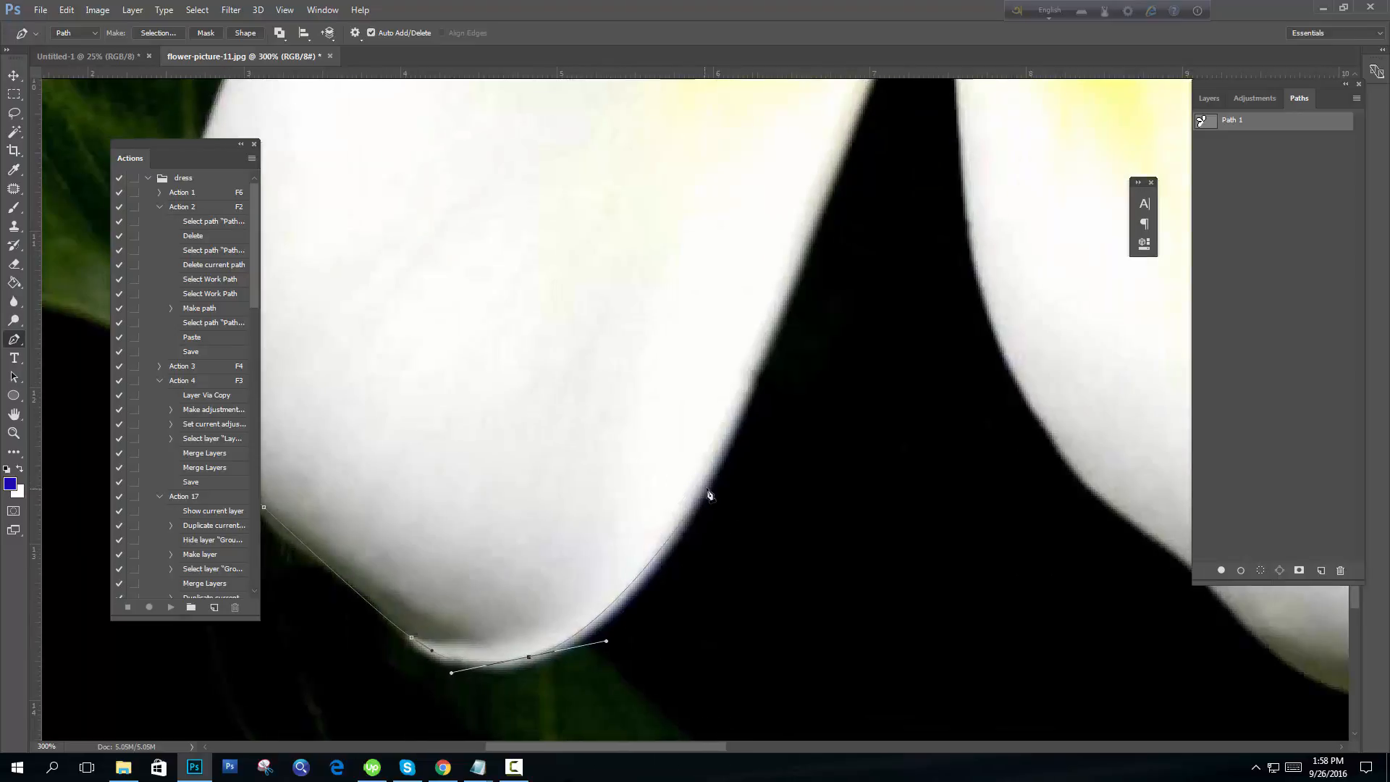
drag(711, 475, 767, 381)
drag(781, 325, 639, 531)
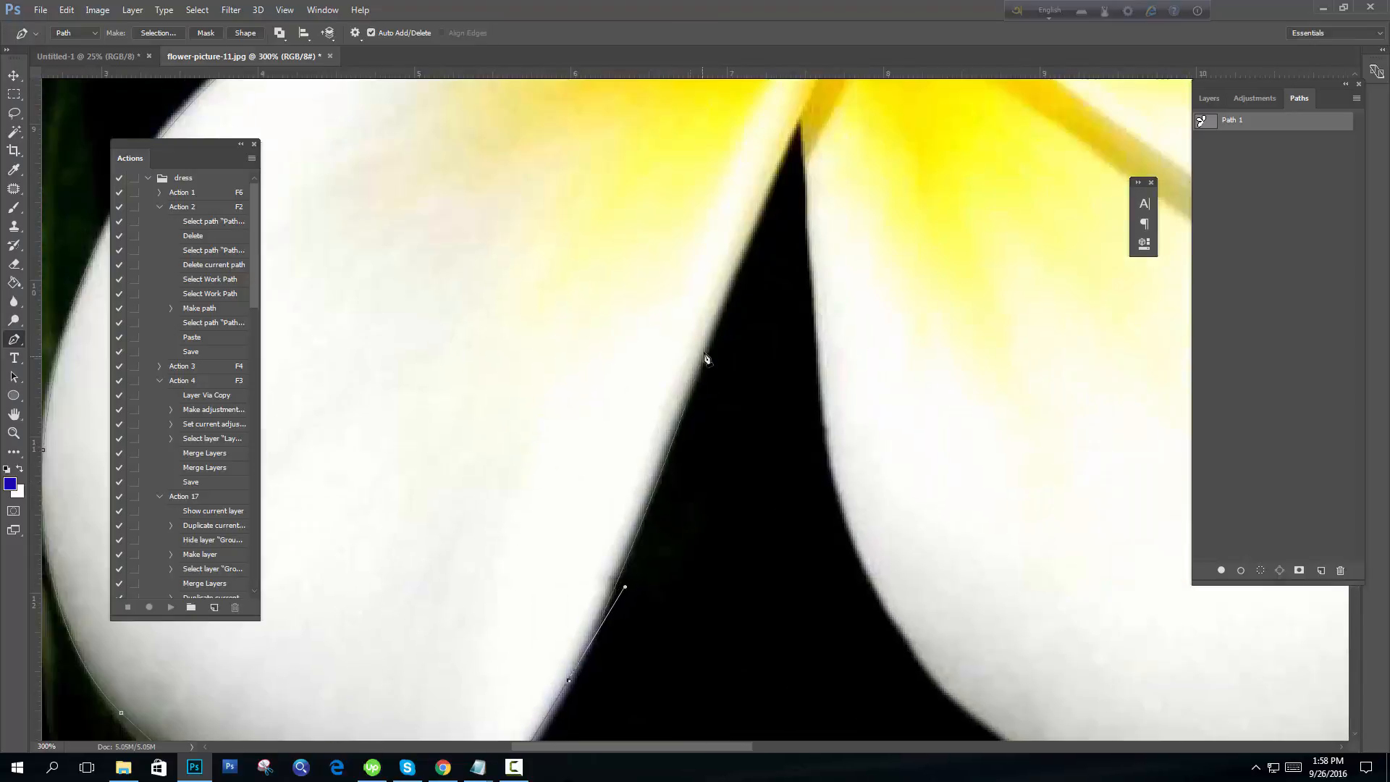
drag(709, 333, 711, 328)
drag(705, 363, 621, 571)
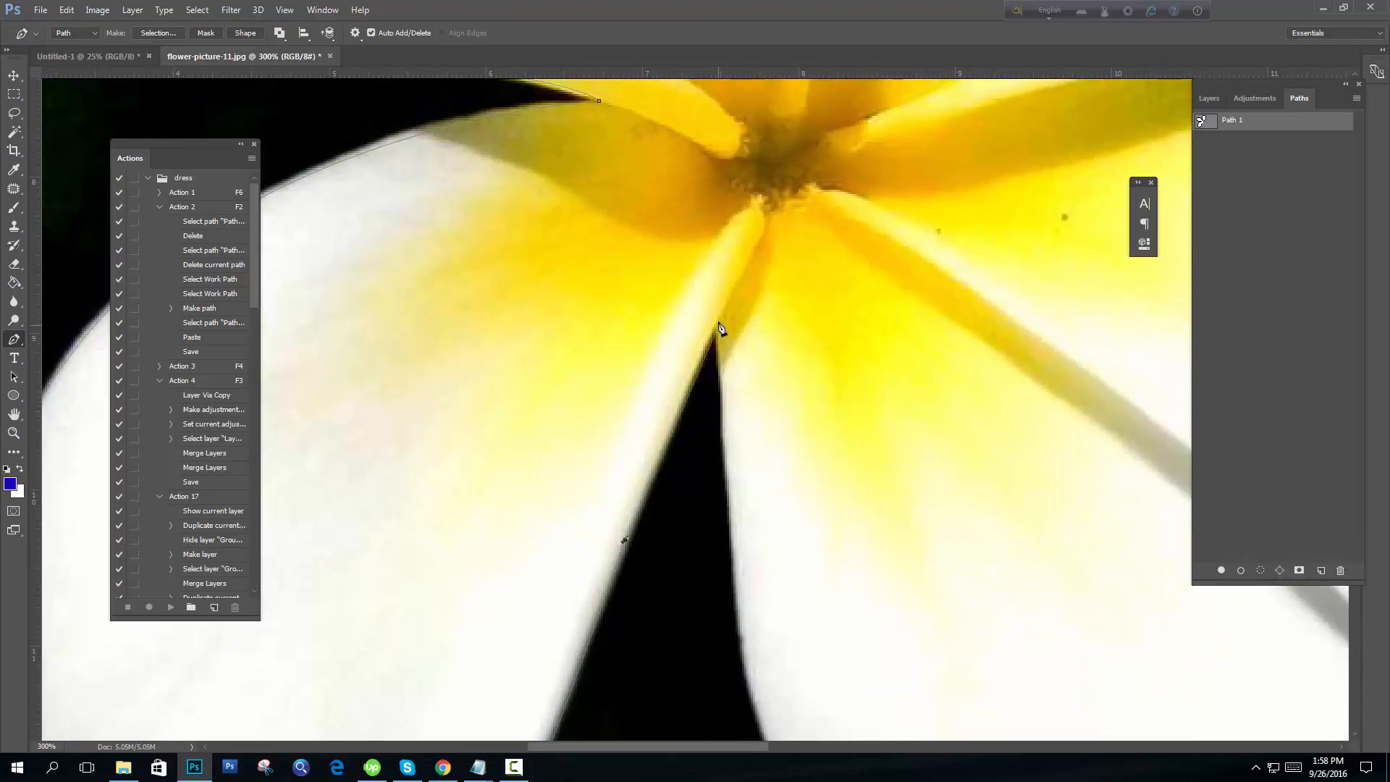
drag(749, 605, 630, 239)
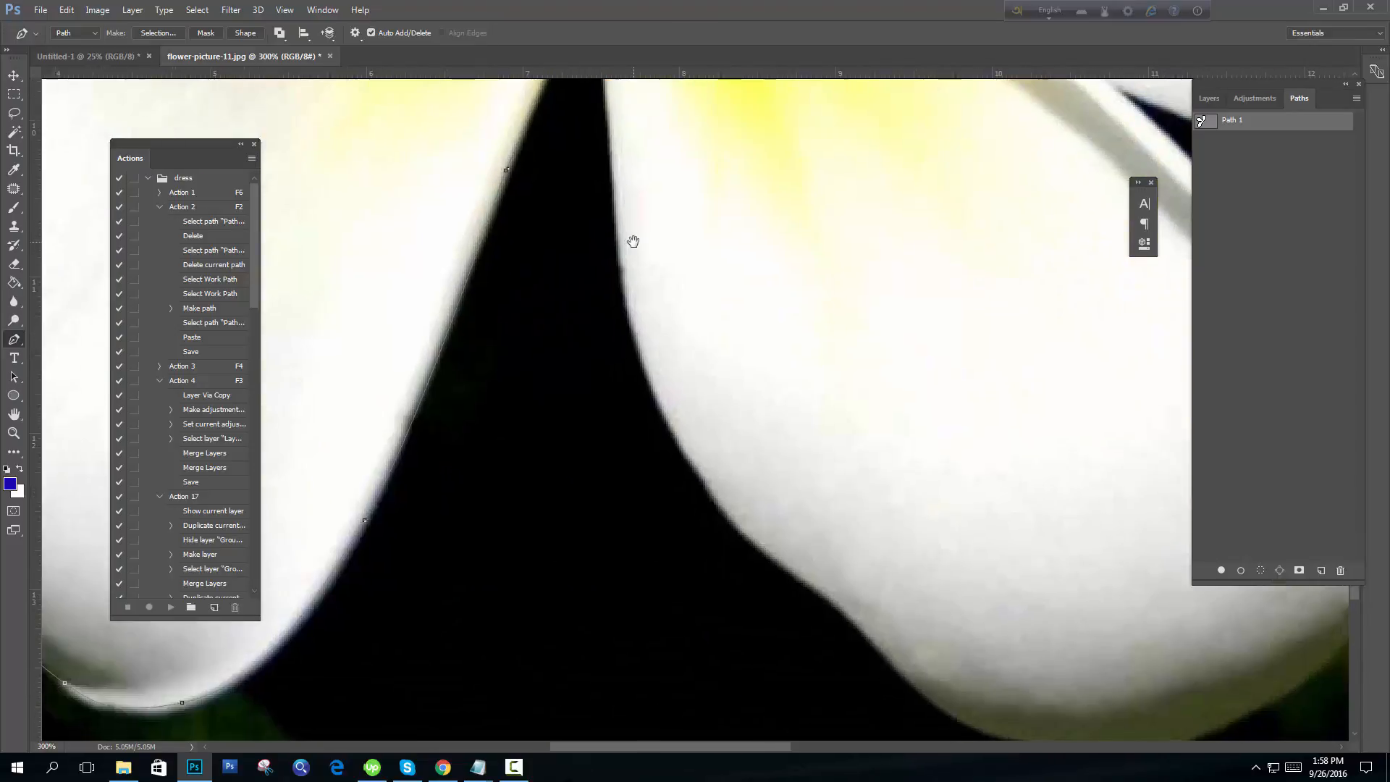
drag(652, 369, 690, 458)
key(ctrl+z)
drag(657, 385, 694, 458)
key(ctrl+z)
- Place a curved anchor on the lower-right petal's inner edge so the segment from the crease follows the outline
key(ctrl+minus)
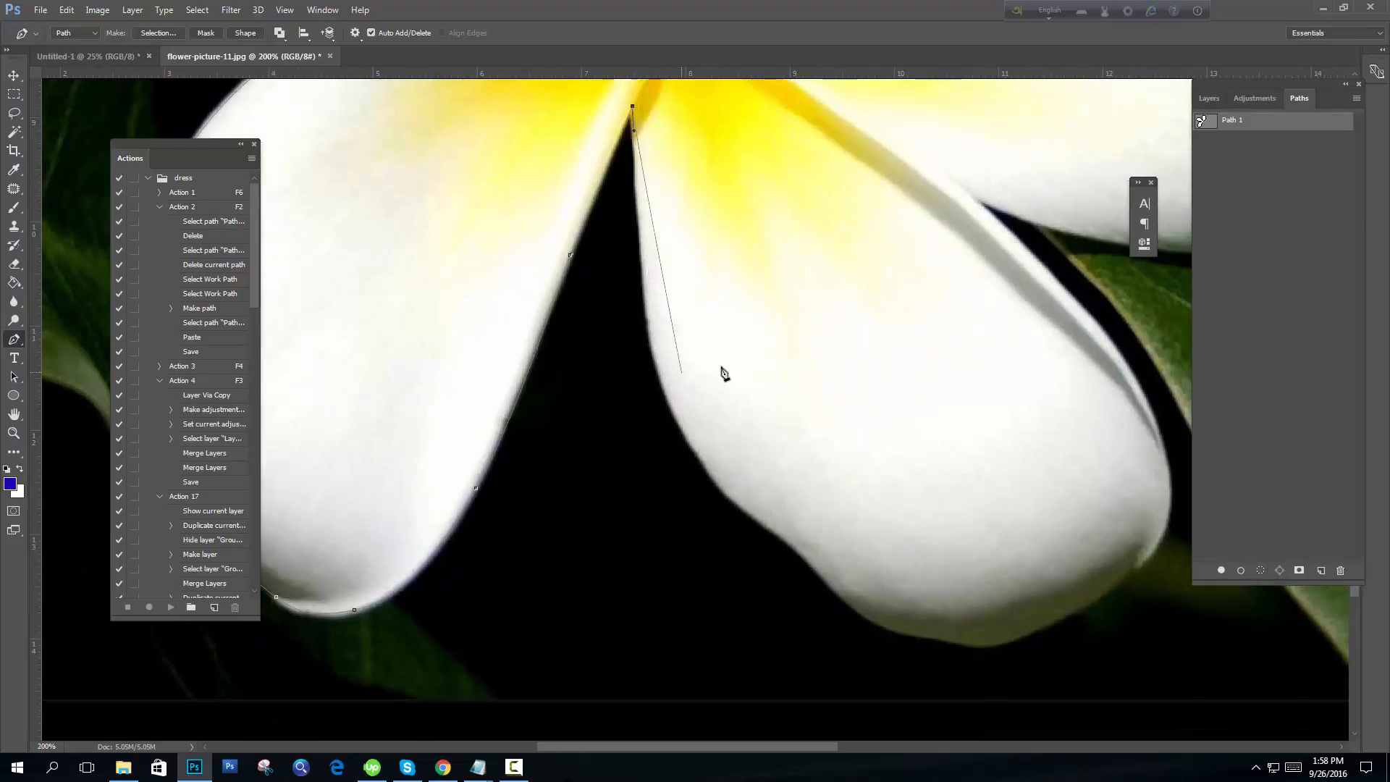
drag(720, 365, 658, 414)
key(ctrl+plus)
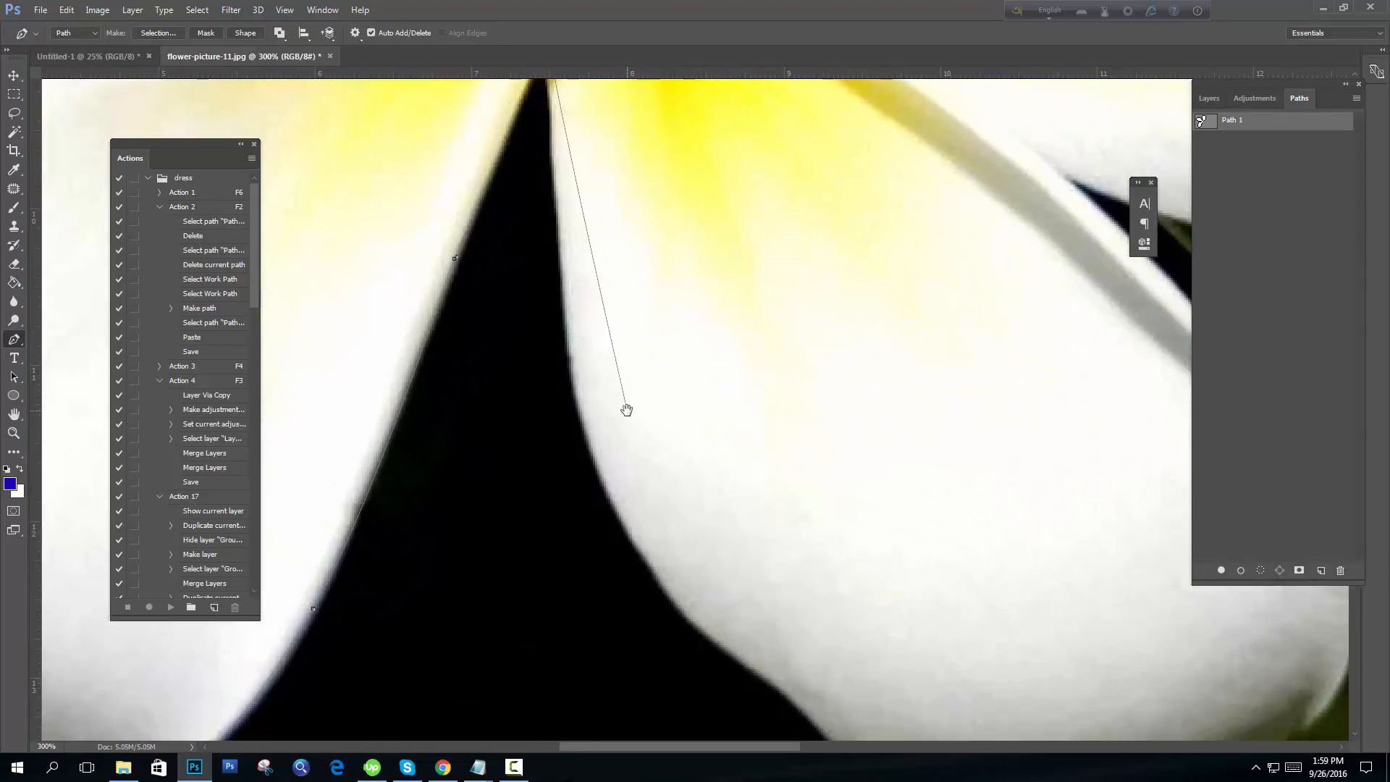
drag(610, 341, 537, 312)
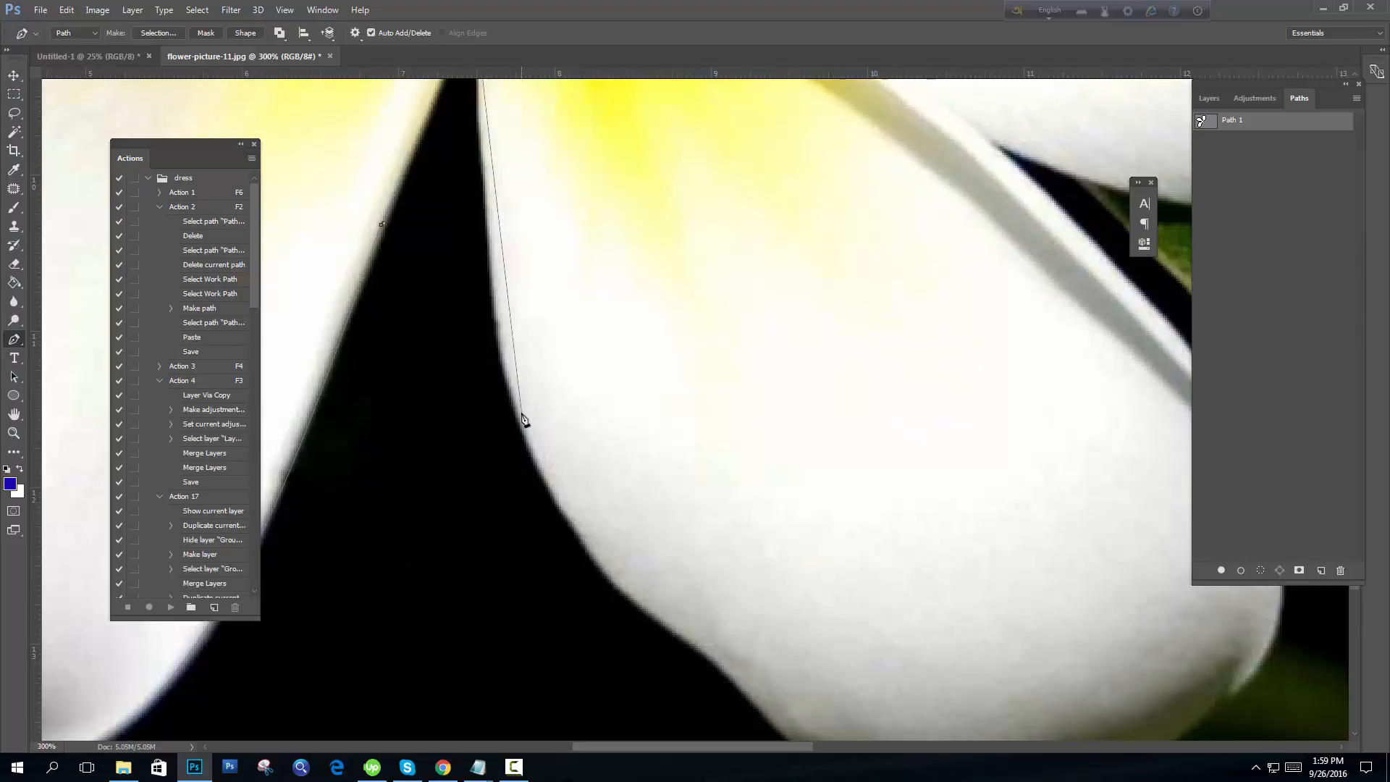
drag(523, 416, 576, 622)
- Try a long curve to the lower-right petal's bottom, undo it, and shorten the inner-edge anchor's outgoing handle
scroll(695, 579, down, 2)
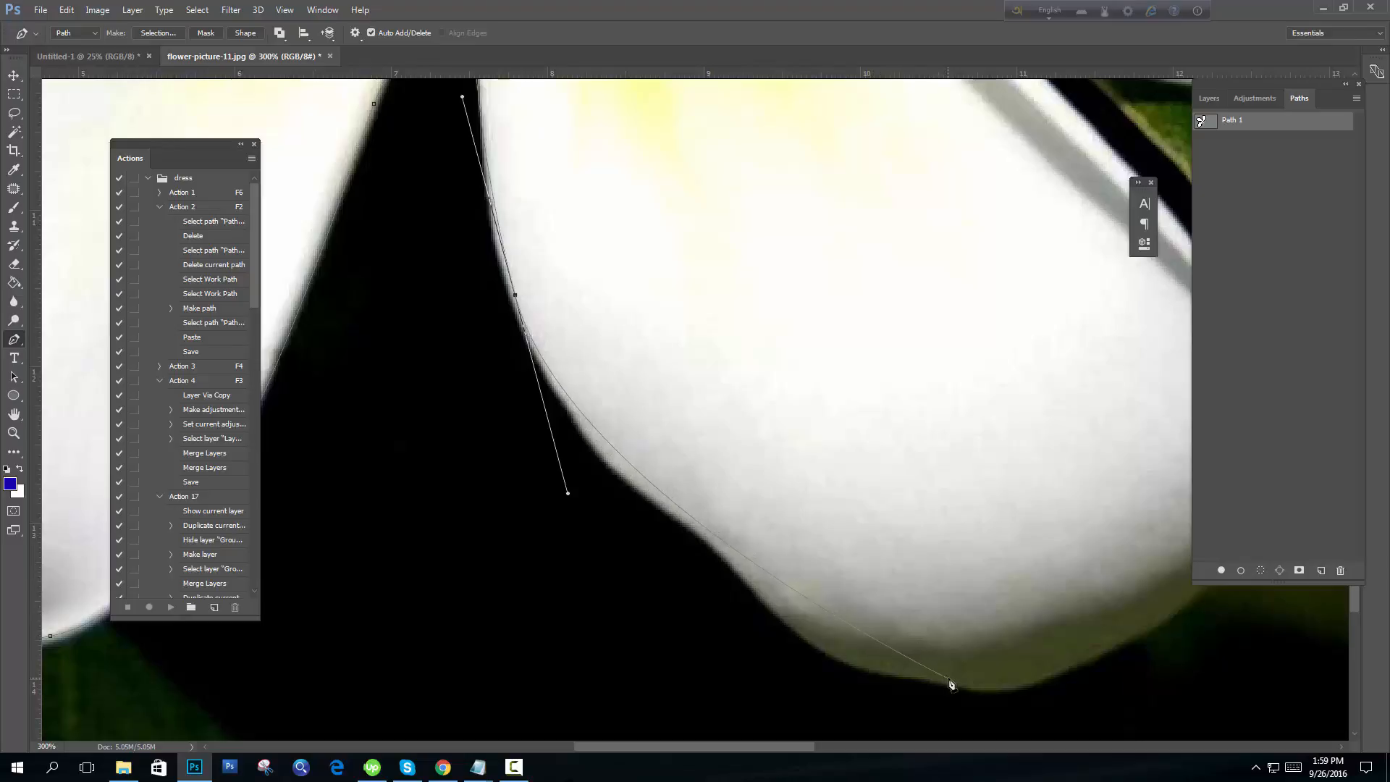
drag(969, 676, 1095, 699)
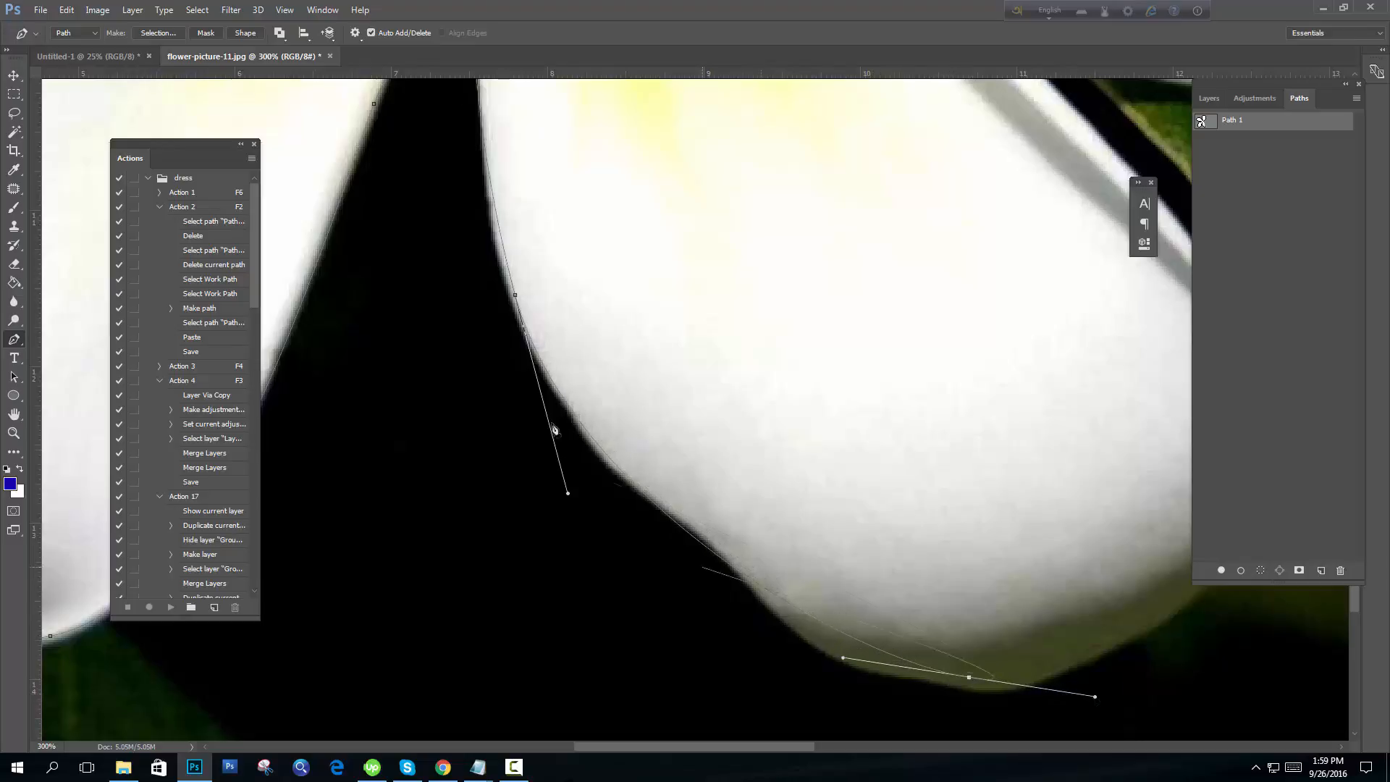
key(ctrl+z)
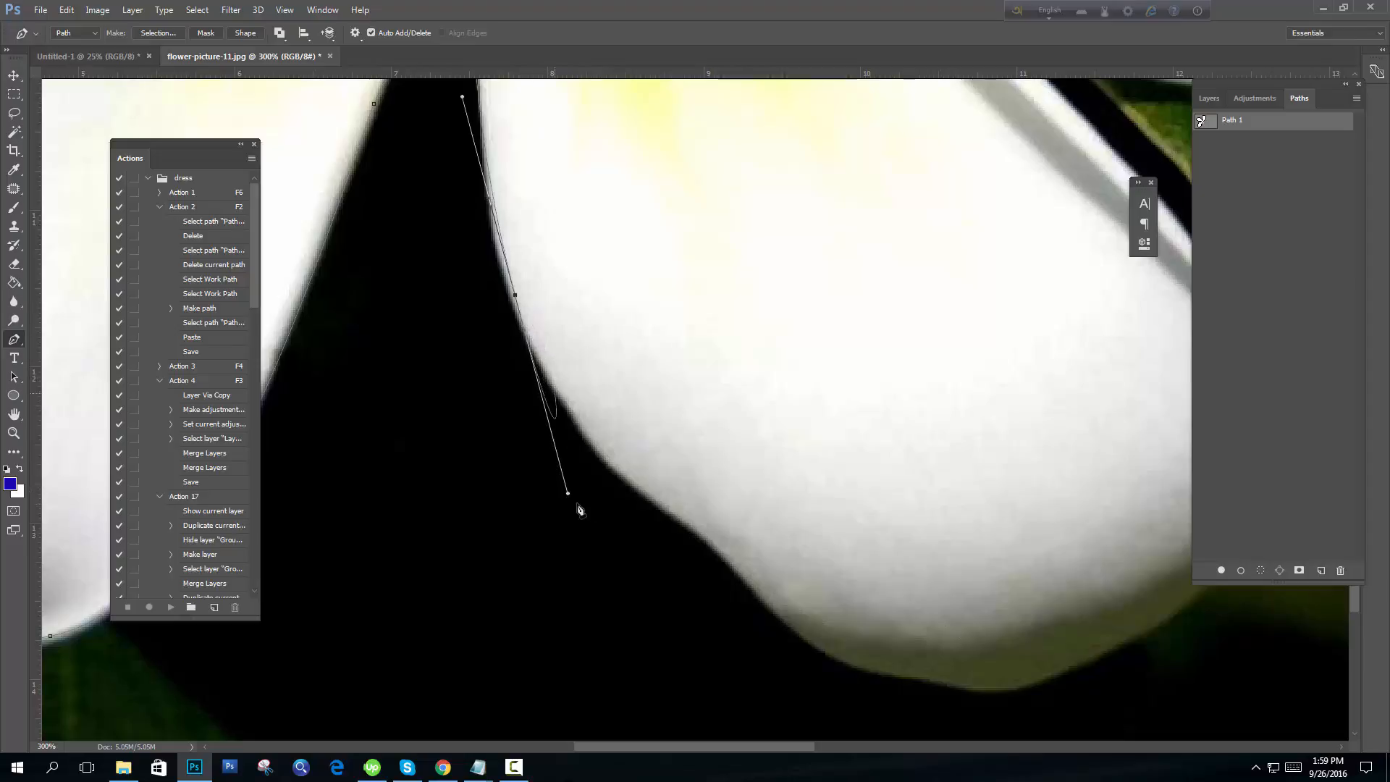
drag(568, 493, 552, 373)
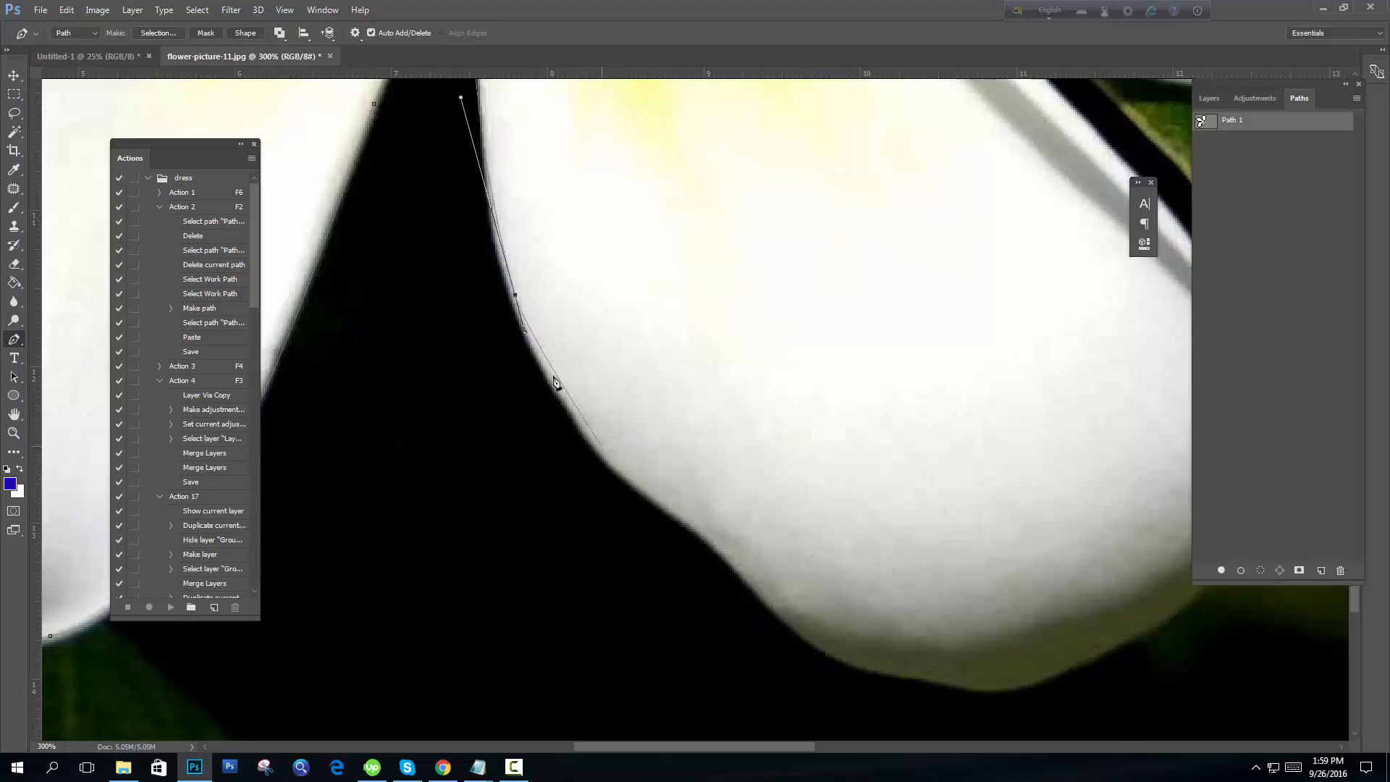
- Trace the lower-right petal's wavy lower edge and rounded bottom with curved anchors up to its outer corner
drag(615, 464, 663, 509)
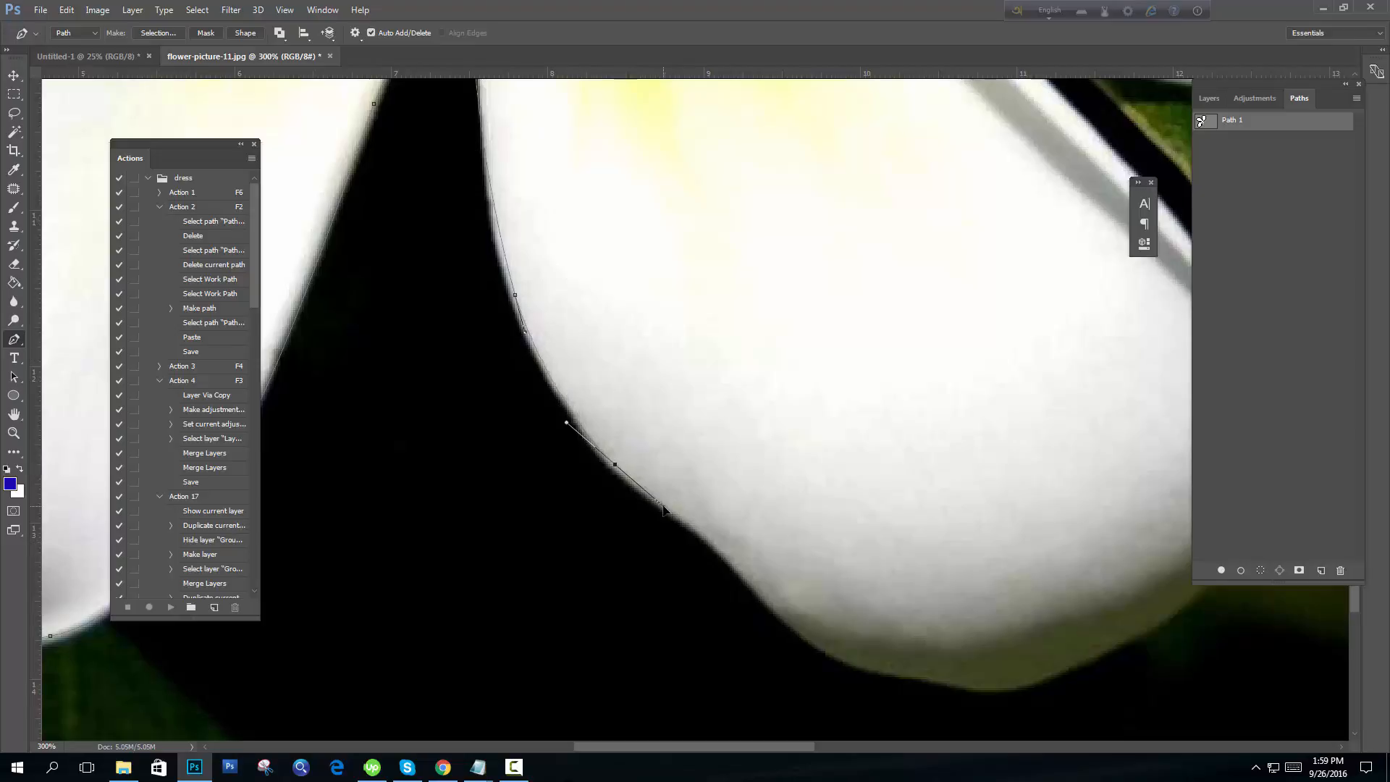
drag(745, 572, 789, 614)
drag(865, 675, 791, 557)
drag(693, 599, 474, 723)
drag(745, 567, 768, 538)
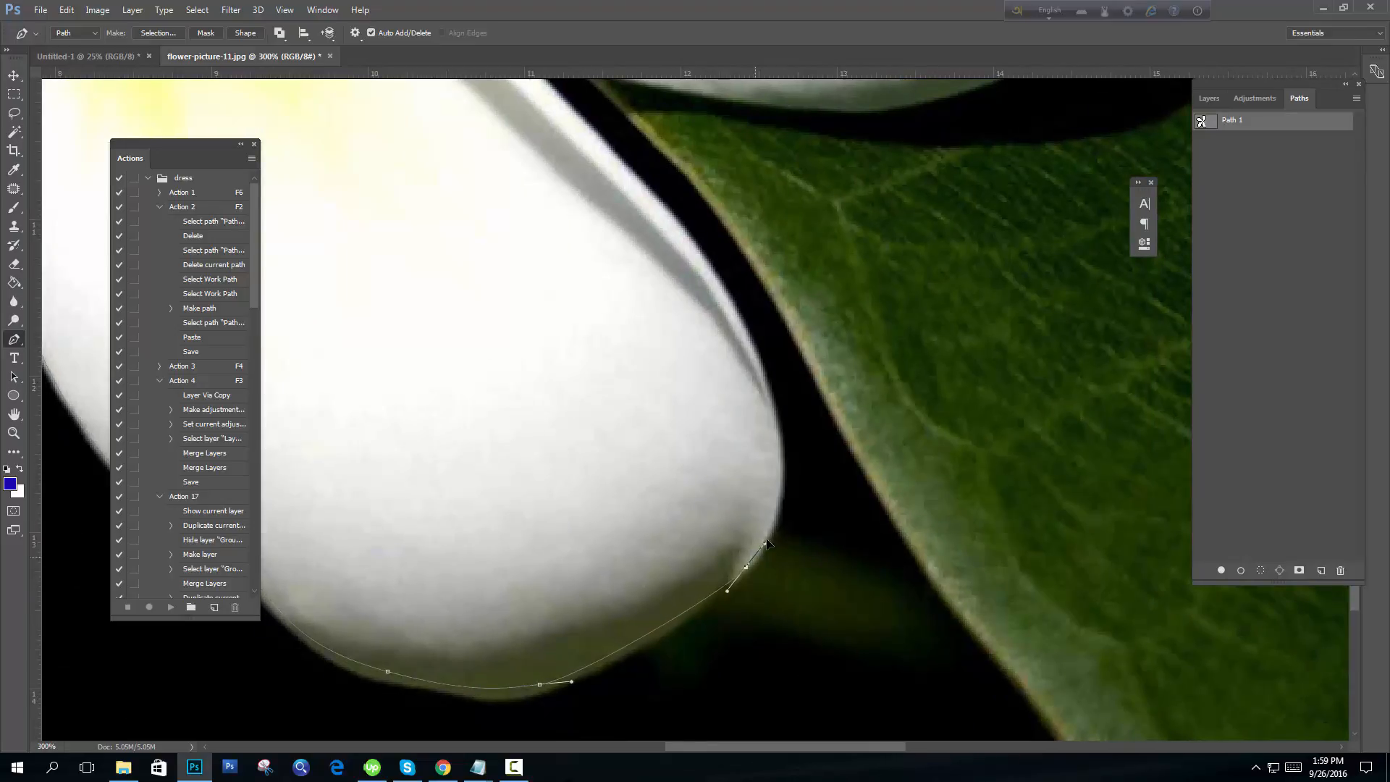
- Trace up the lower-right petal's outer edge to the crease it shares with the right petal
drag(795, 445, 744, 583)
drag(706, 355, 701, 515)
drag(639, 479, 607, 438)
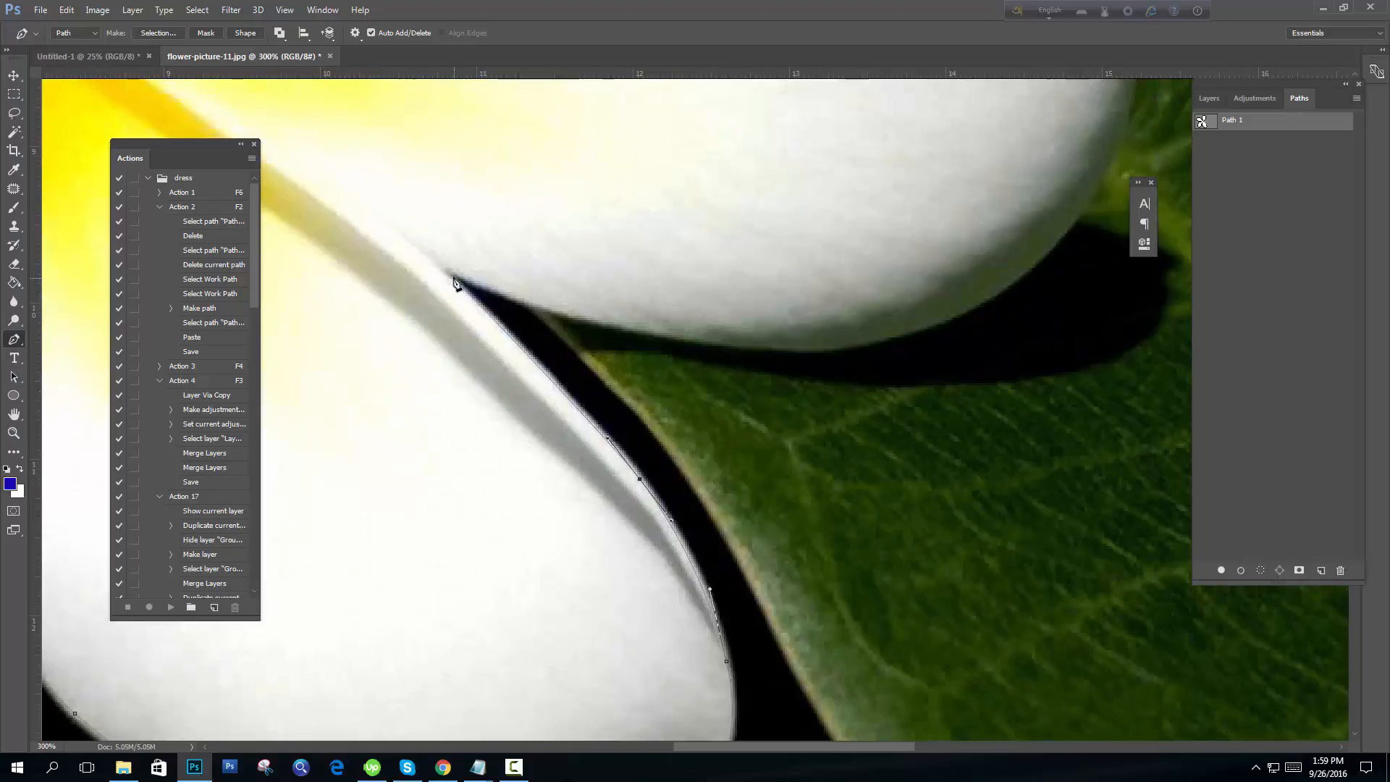
click(448, 279)
- Set the anchor in the crease between the lower-right and right petals and point its outgoing handle along the right petal
drag(444, 273, 565, 328)
mouse_move(493, 293)
mouse_down()
mouse_move(839, 474)
mouse_move(973, 488)
mouse_move(909, 424)
mouse_move(1095, 518)
mouse_move(589, 318)
mouse_move(394, 284)
mouse_move(498, 302)
mouse_up()
drag(622, 338, 428, 272)
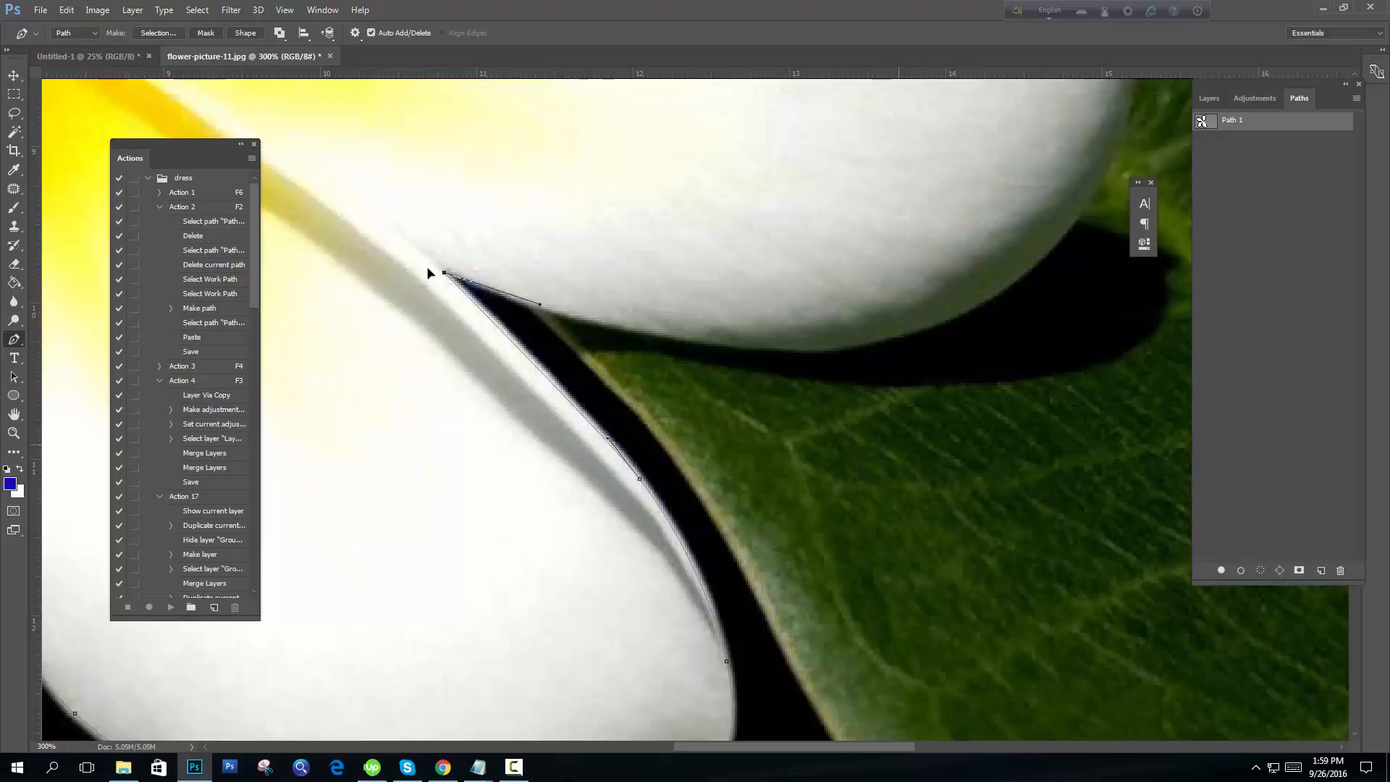
drag(517, 306, 612, 341)
drag(599, 316, 521, 295)
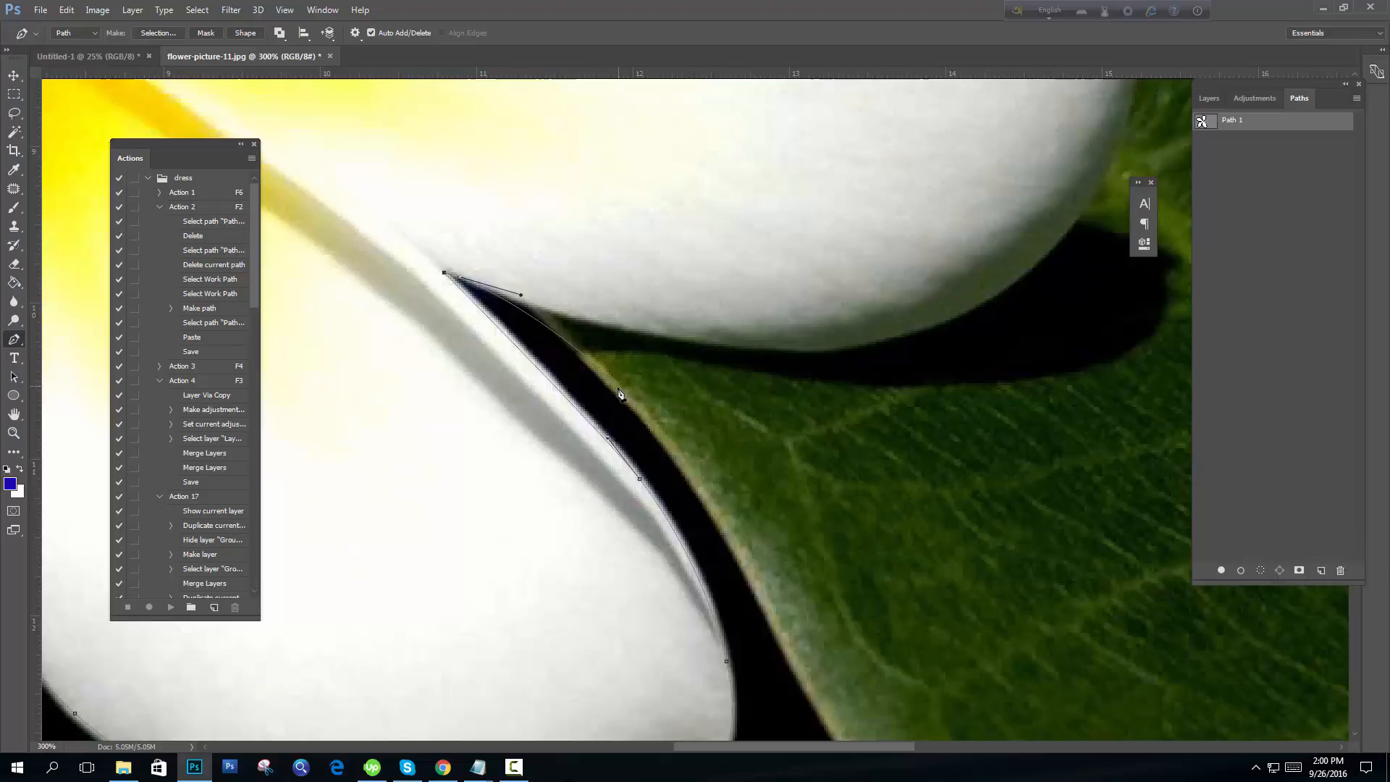
click(546, 320)
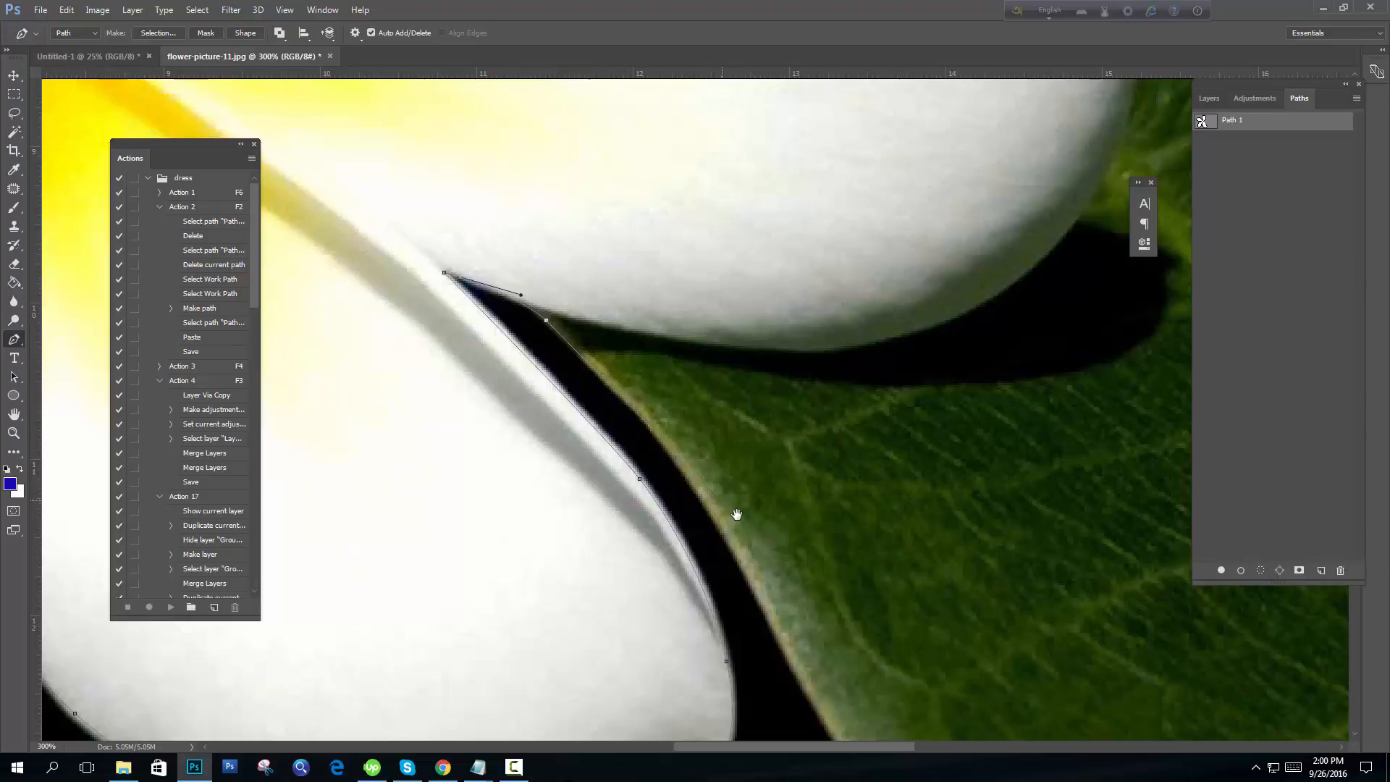
drag(735, 515, 782, 623)
key(ctrl+alt+z)
key(ctrl+alt+z)
- Trace the right petal's lower edge and outer end with curved anchors up to the small indentation near its tip
drag(682, 406, 688, 496)
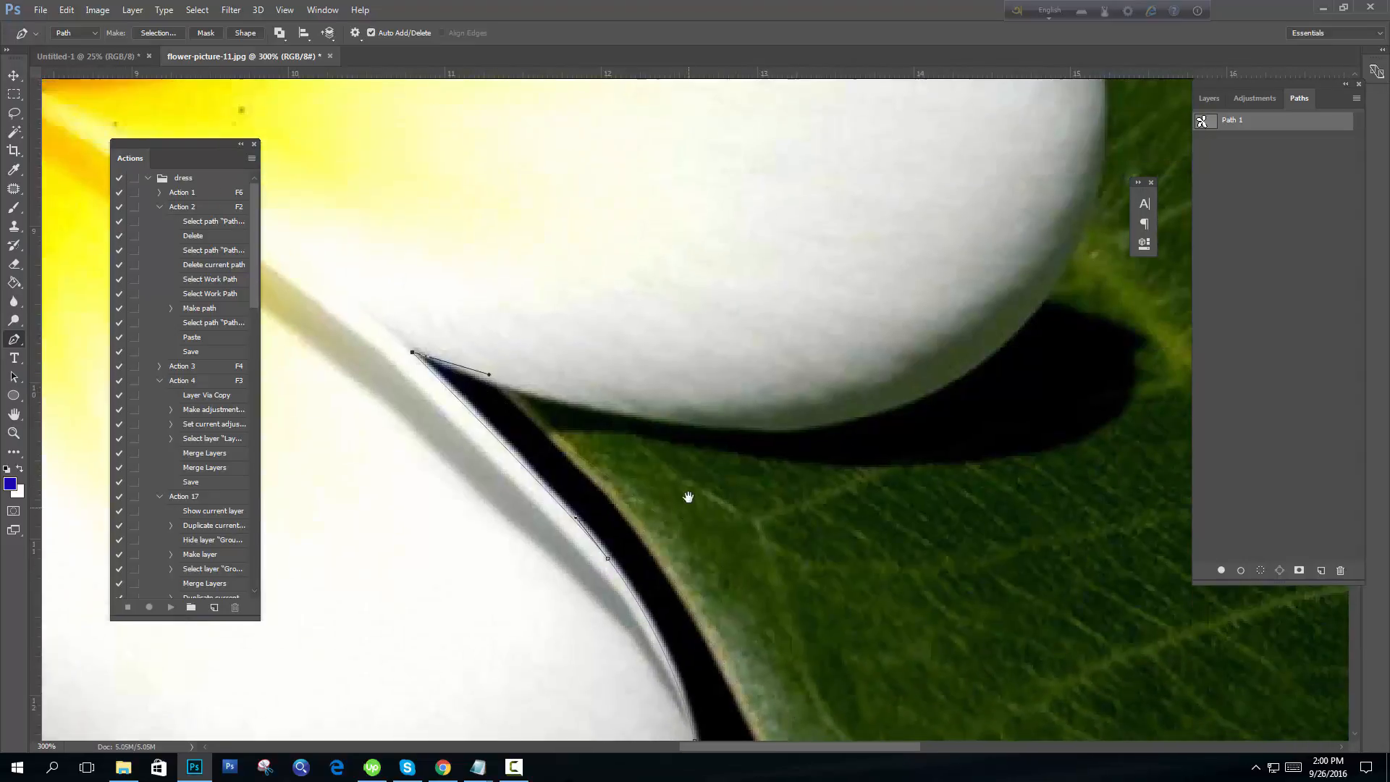
drag(618, 411, 718, 428)
drag(846, 443, 714, 464)
drag(791, 418, 896, 375)
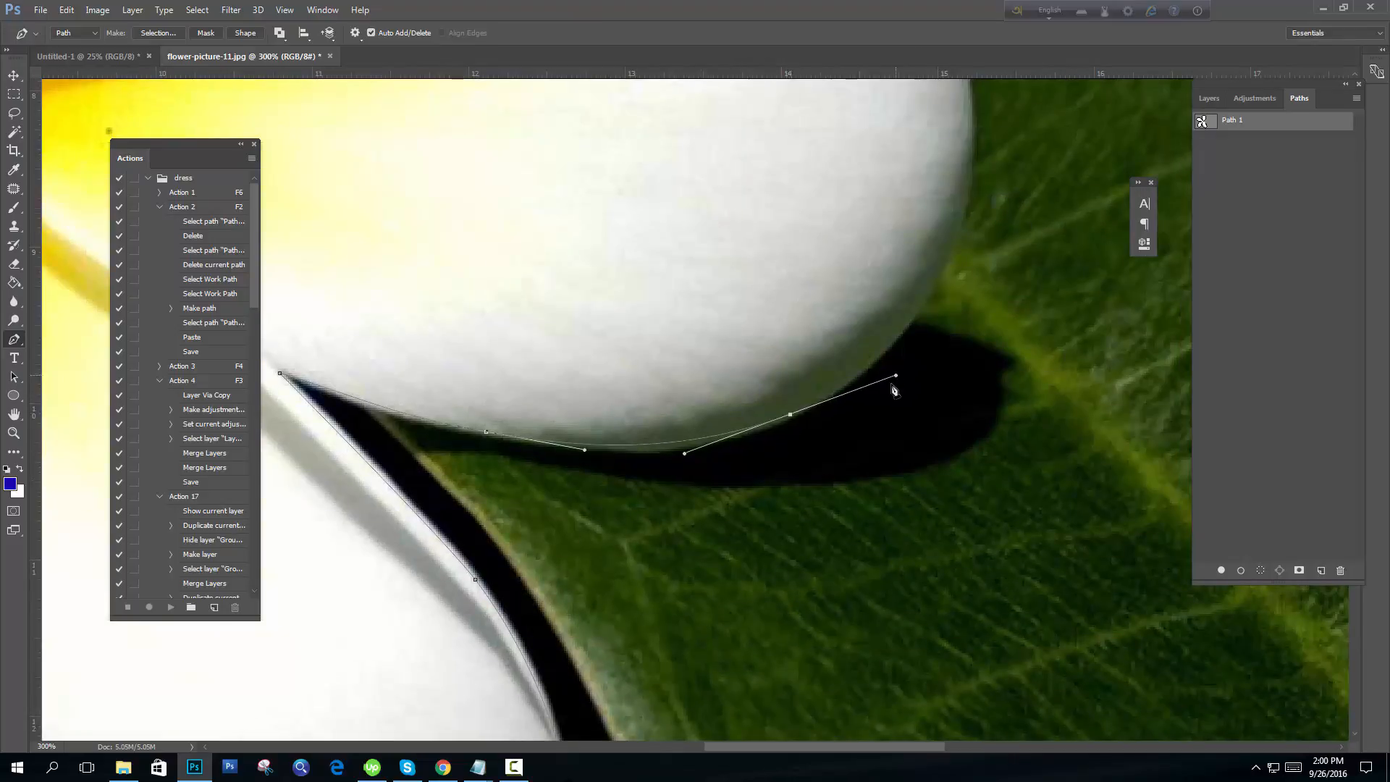
drag(878, 487, 791, 669)
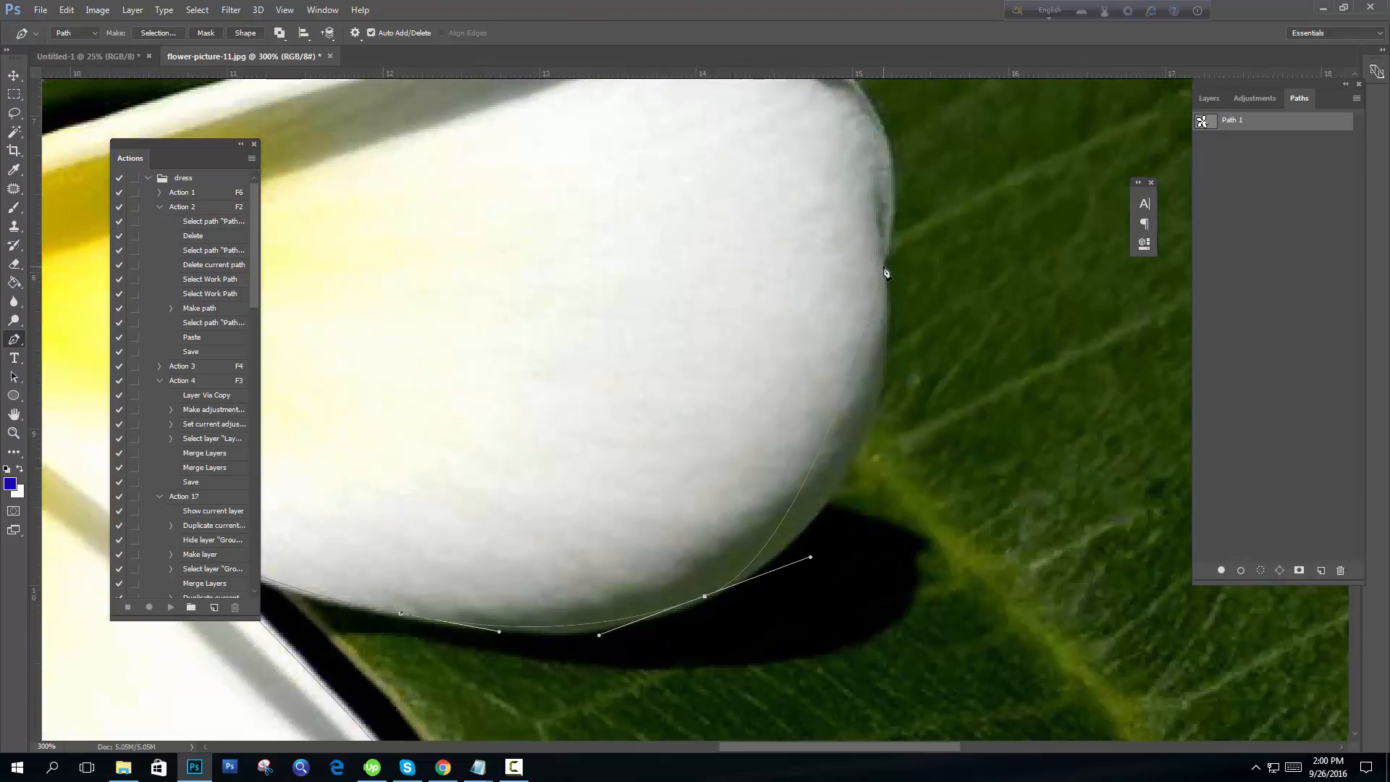
drag(902, 379, 792, 391)
drag(809, 335, 849, 432)
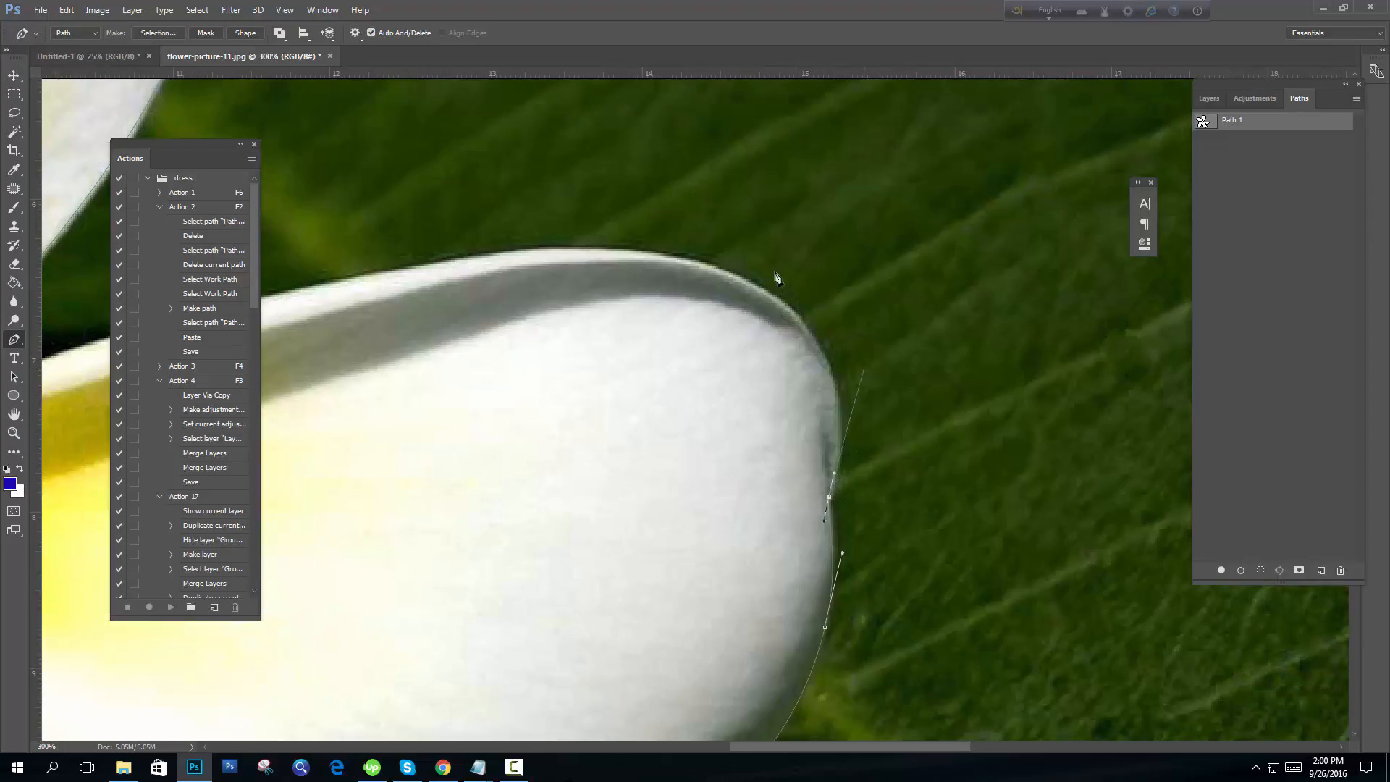
- Trace the right petal's rounded upper corner and the start of its upper edge with curved anchors
drag(735, 320, 726, 287)
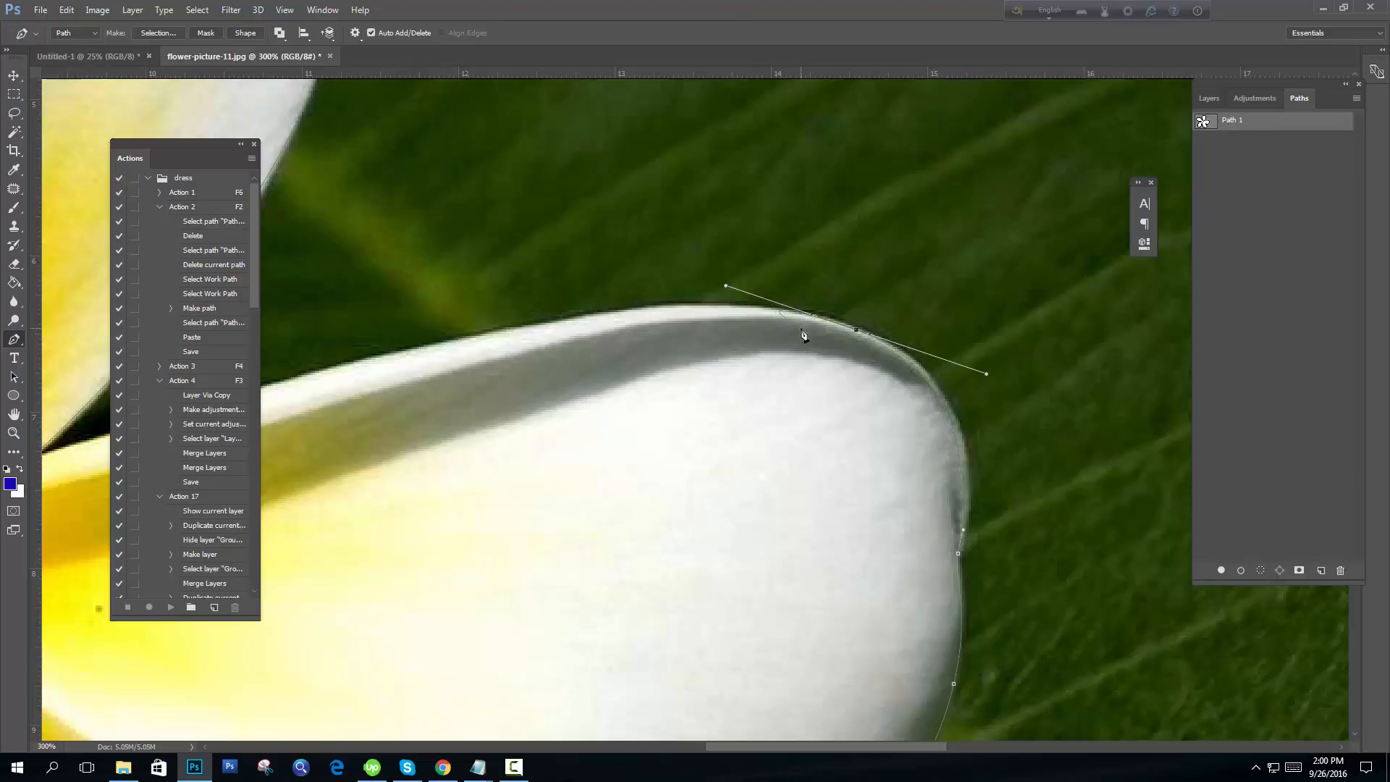
drag(801, 329, 943, 363)
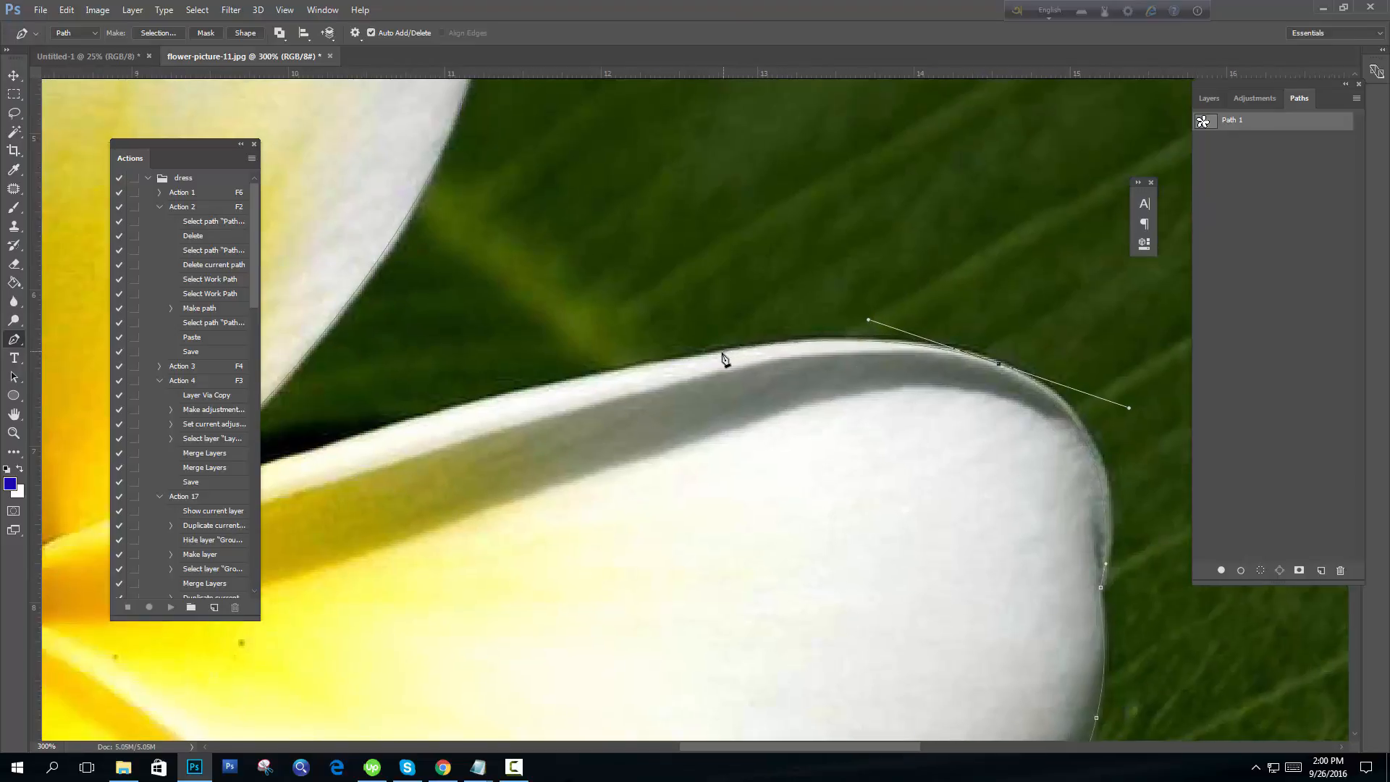
drag(722, 353, 985, 486)
drag(1062, 563, 769, 391)
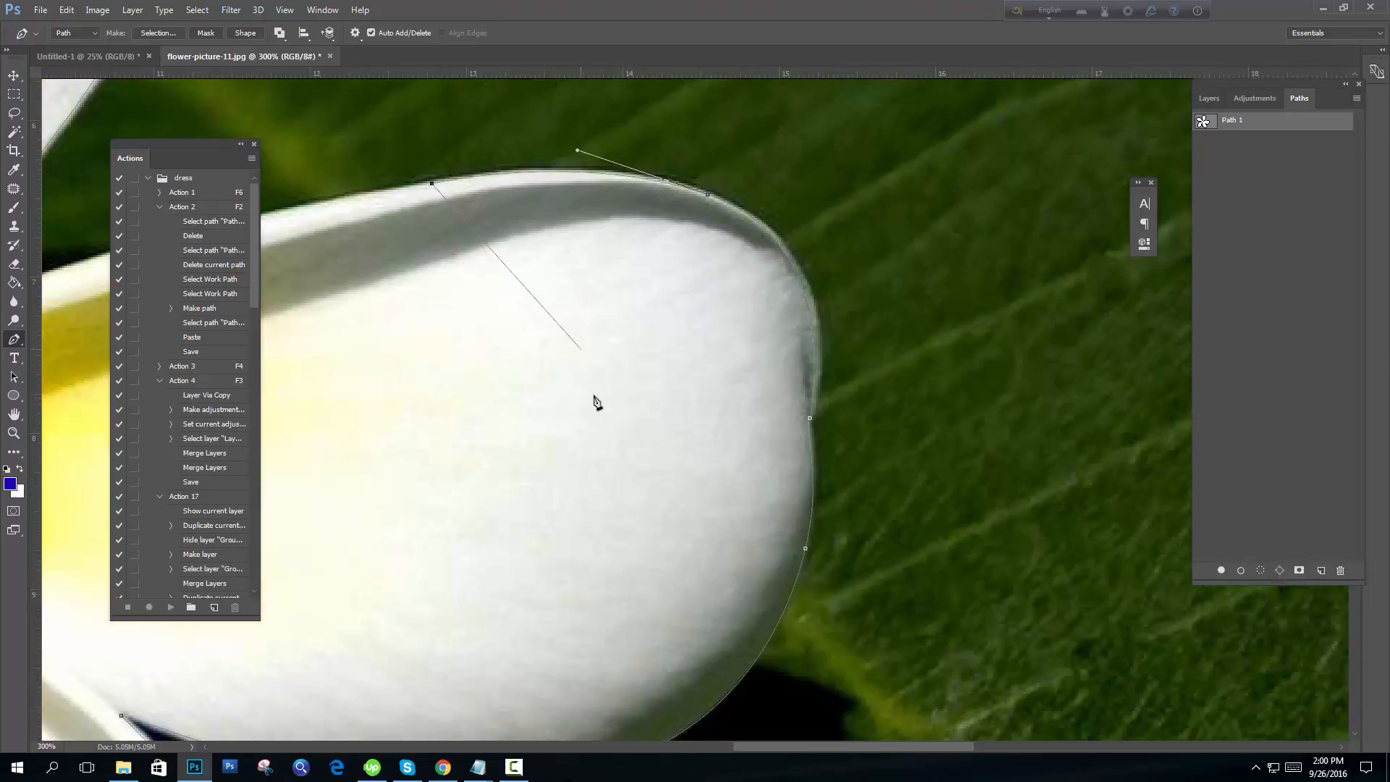
drag(595, 400, 775, 475)
- Close the flower path at its starting anchor in the crease between the right and top petals
drag(754, 341, 887, 445)
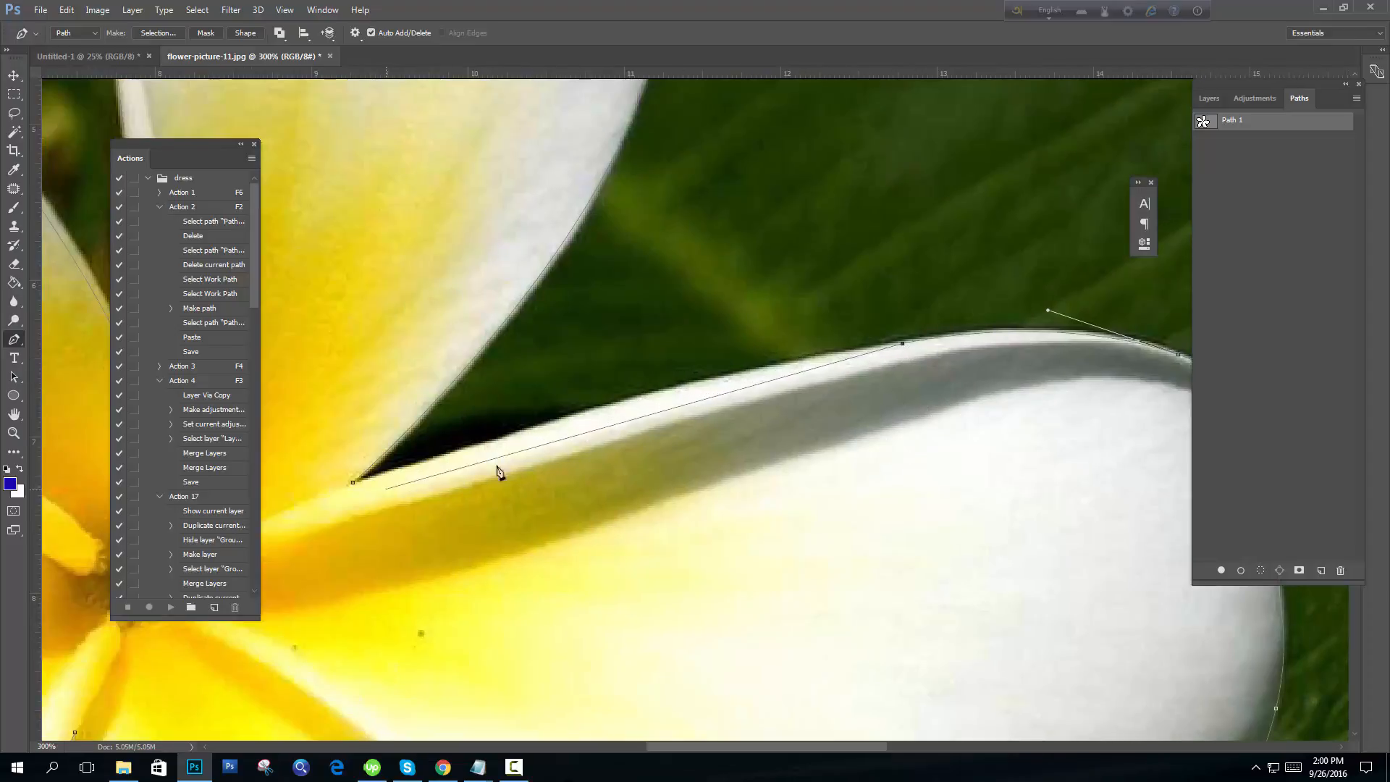
drag(497, 471, 574, 471)
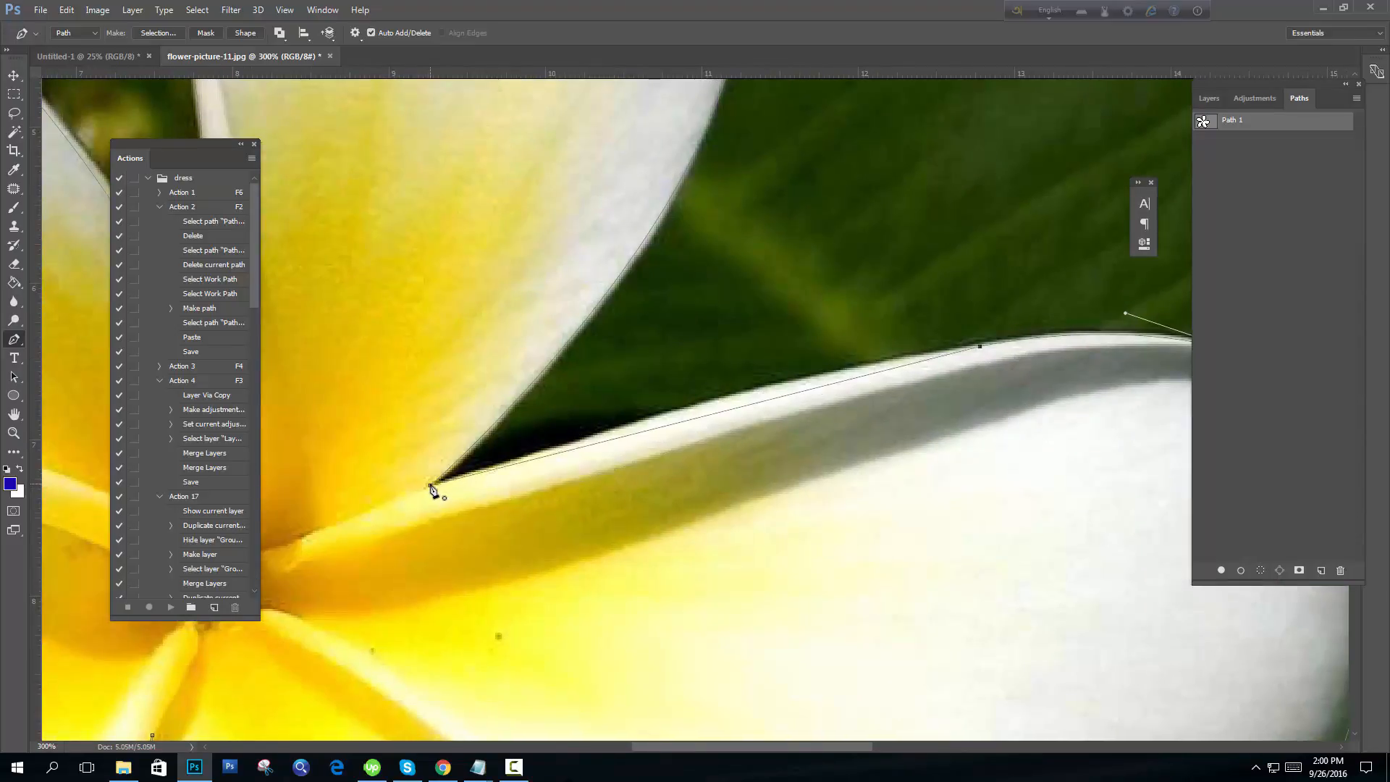
drag(431, 485, 362, 512)
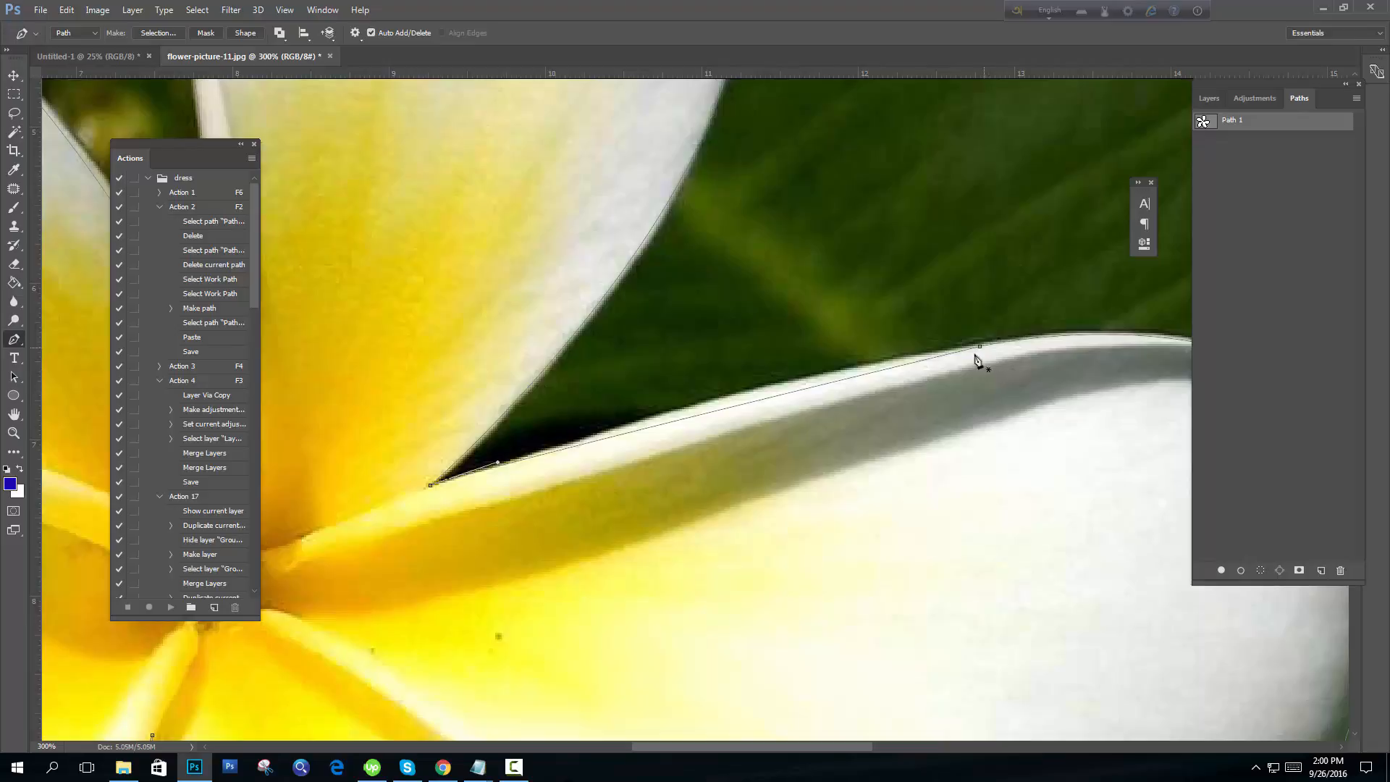
- Move the closing anchor deeper into the crease and extend its handle along the right petal's upper edge
click(771, 397)
click(772, 399)
ctrl+click(432, 485)
drag(428, 484, 413, 492)
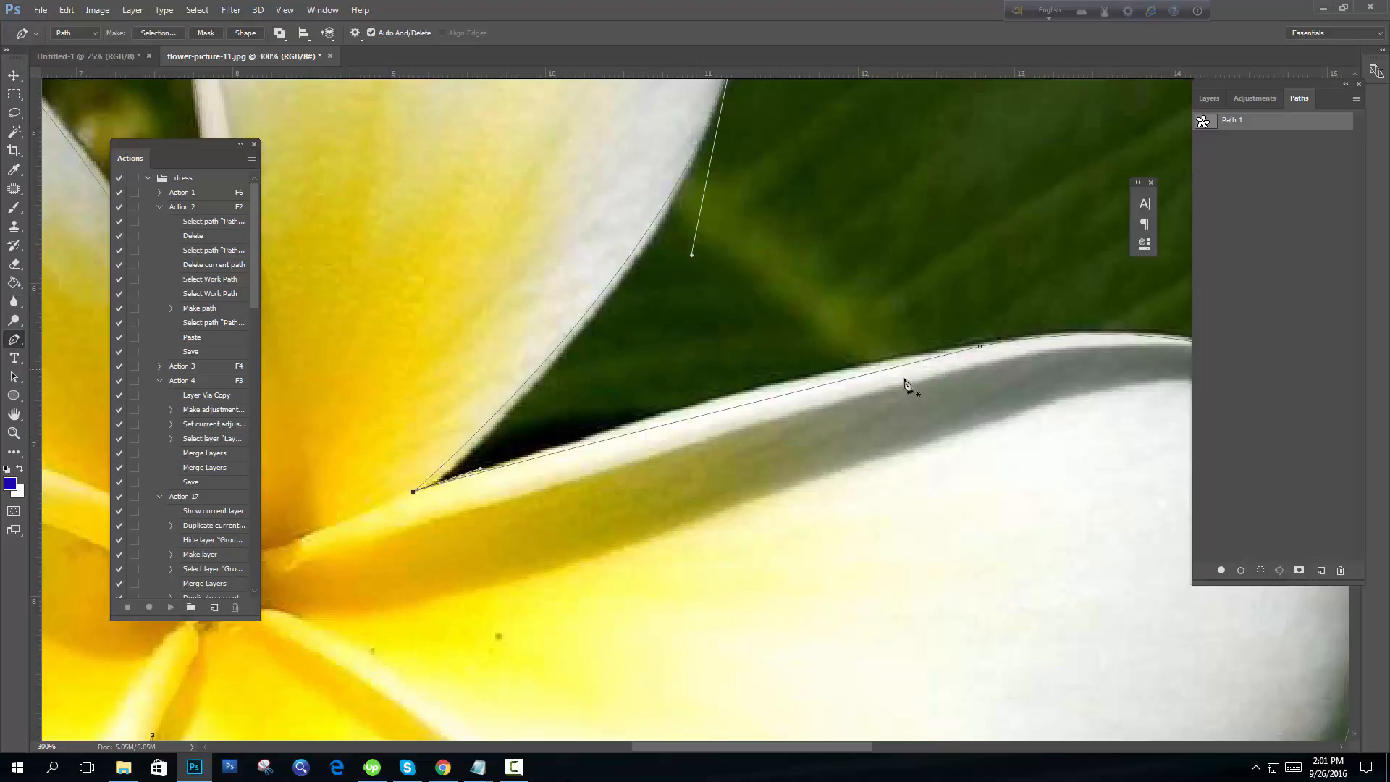
ctrl+click(981, 346)
drag(376, 450, 476, 531)
drag(481, 468, 720, 385)
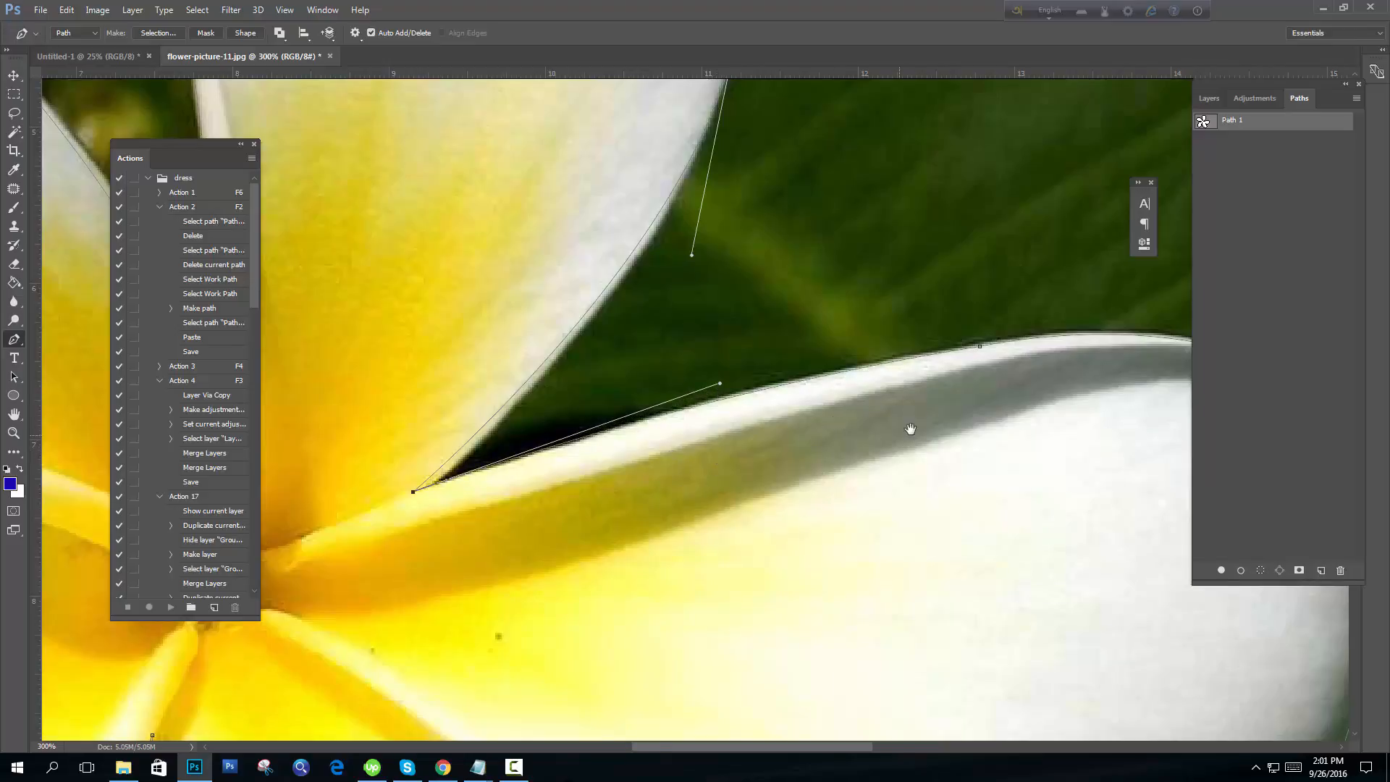
- Add an anchor on the right petal's upper edge near the crease and nudge it onto the petal outline
drag(910, 428, 676, 477)
drag(385, 481, 594, 453)
drag(535, 540, 567, 467)
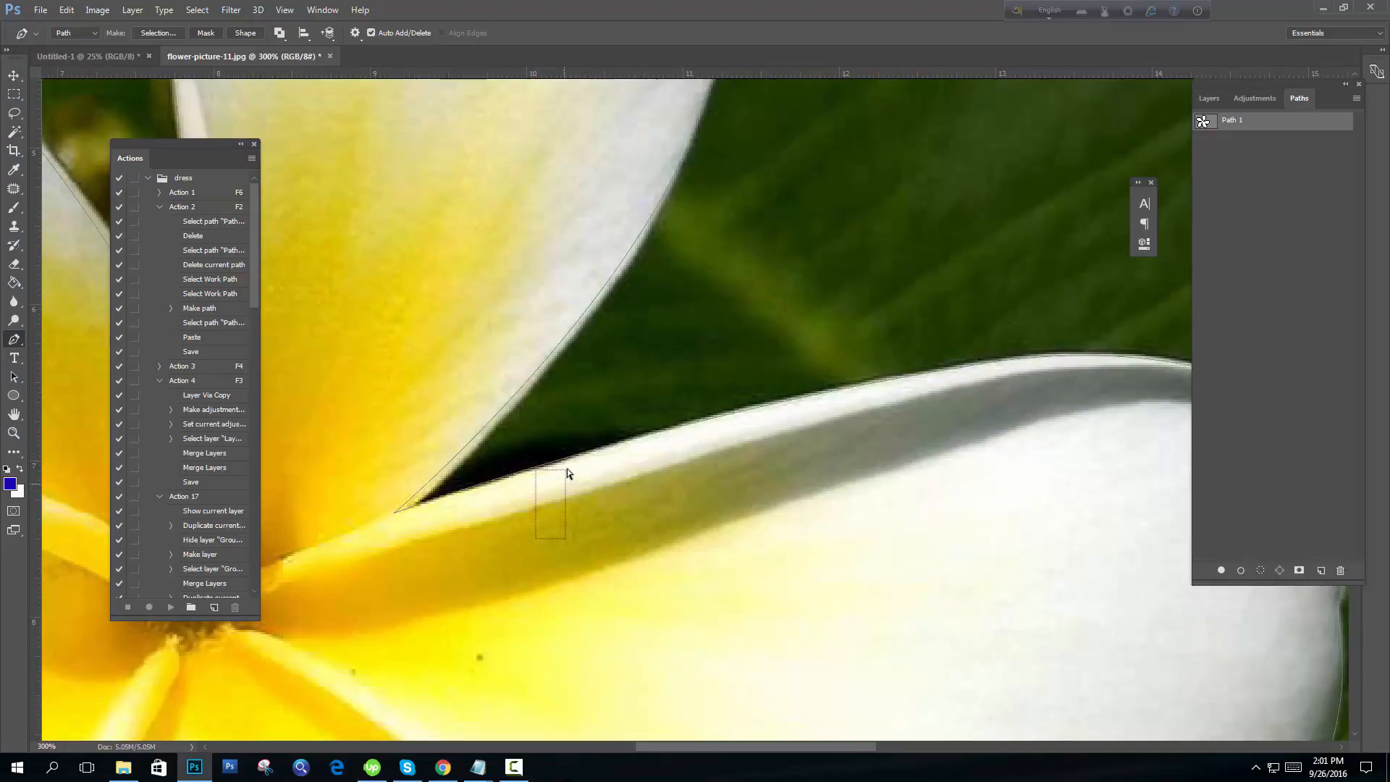
drag(550, 542, 592, 427)
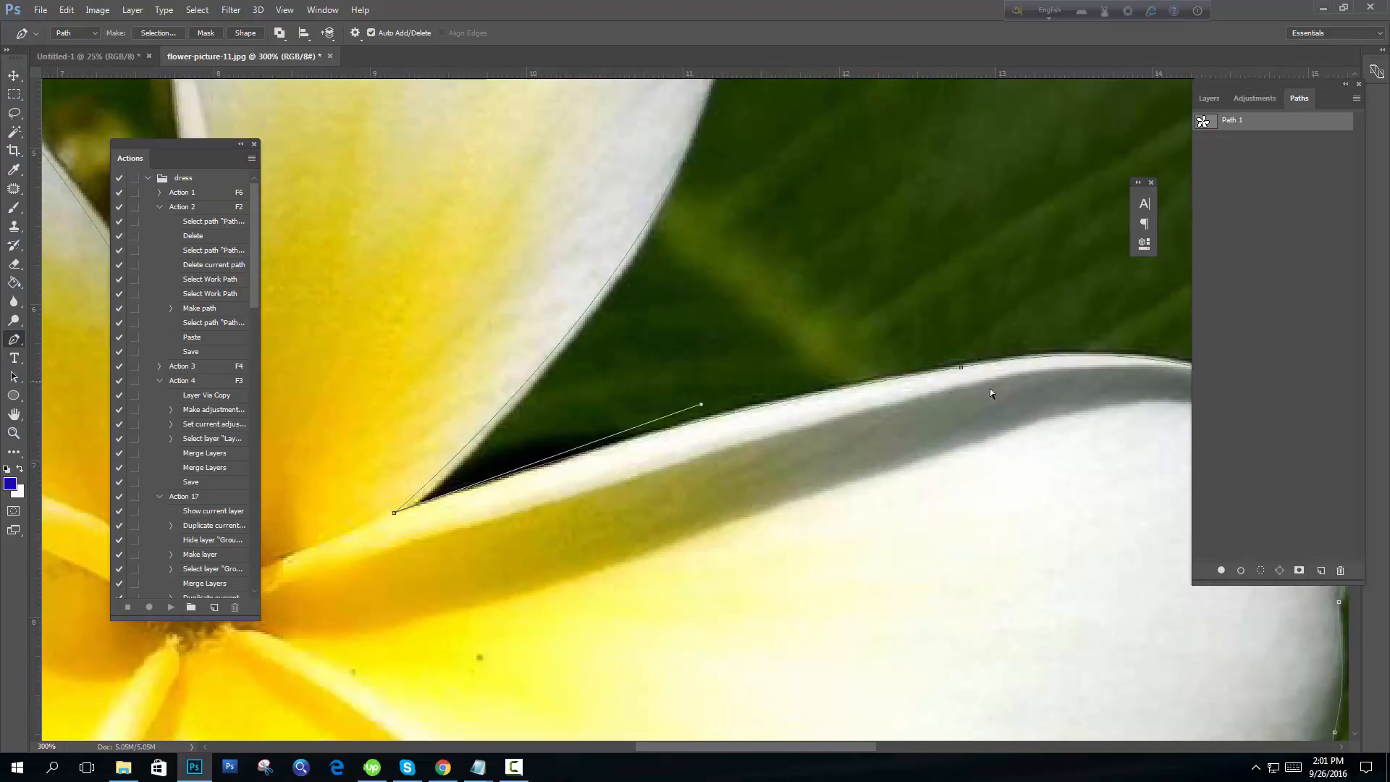
click(560, 466)
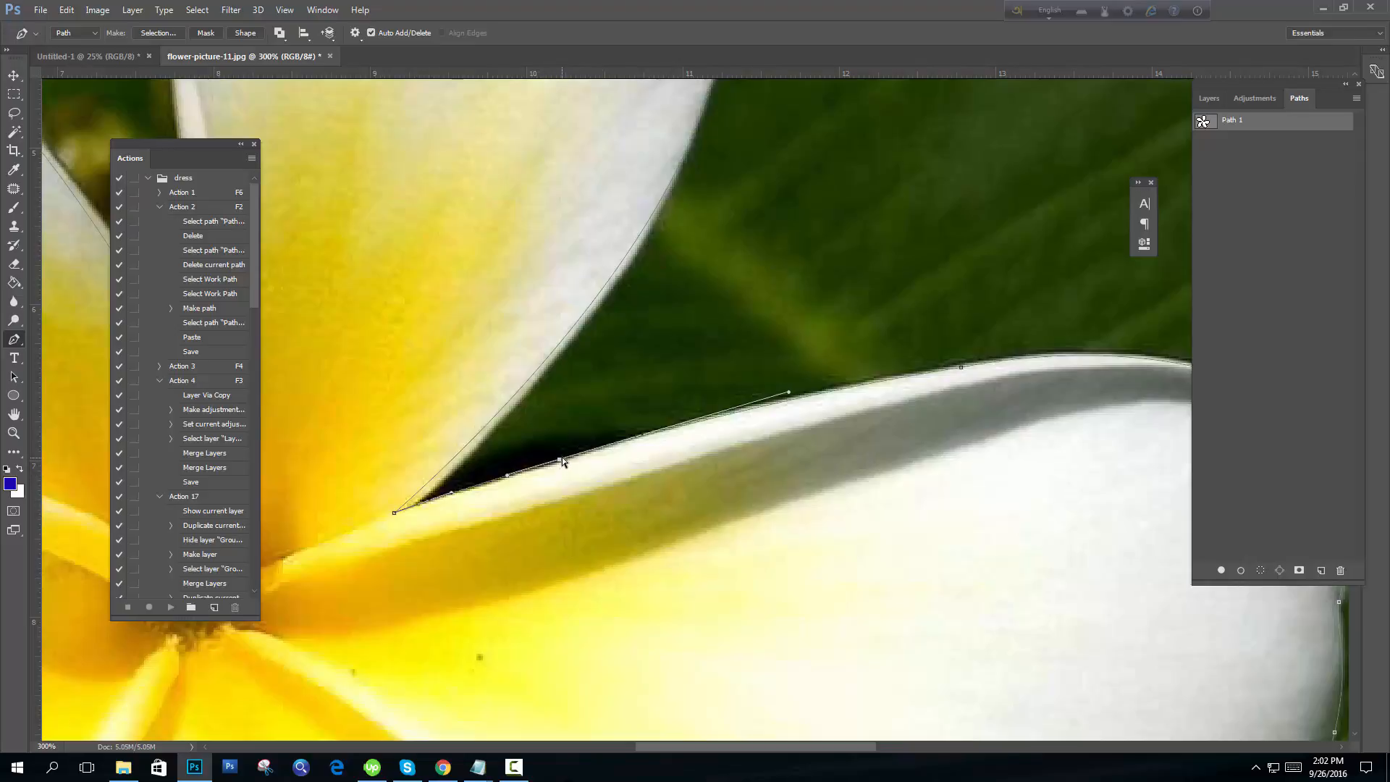
drag(560, 461, 563, 464)
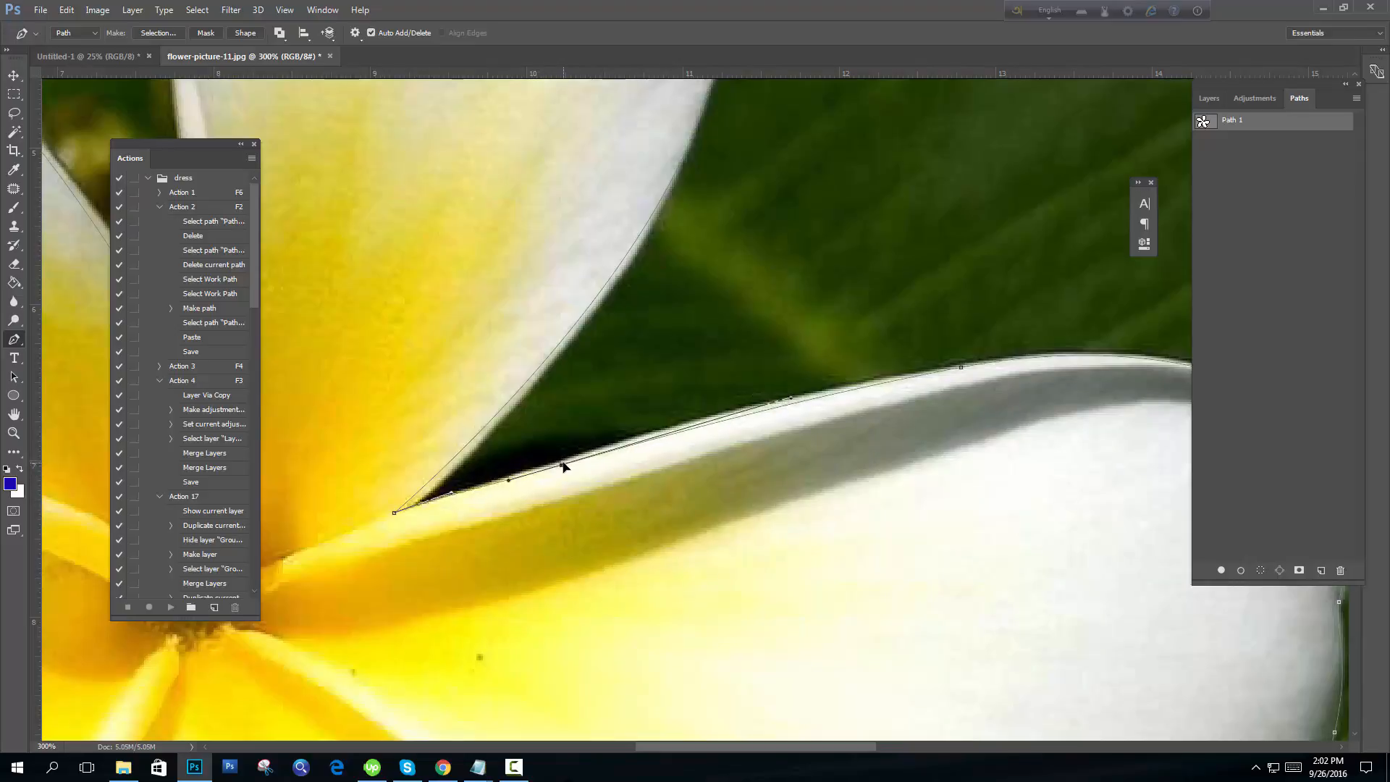
- Convert the finished flower path into a selection
key(ctrl+minus)
key(ctrl+minus)
key(ctrl+minus)
key(ctrl+minus)
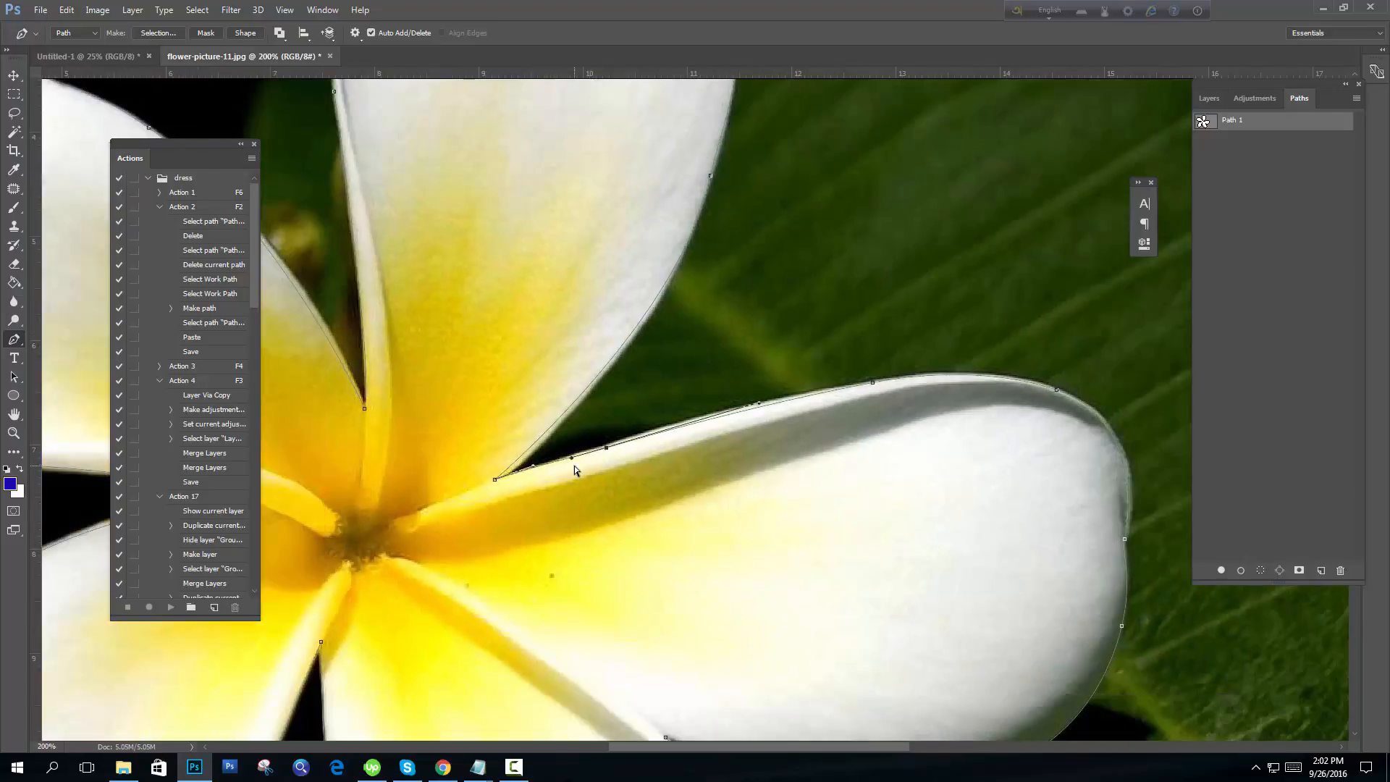
key(ctrl+minus)
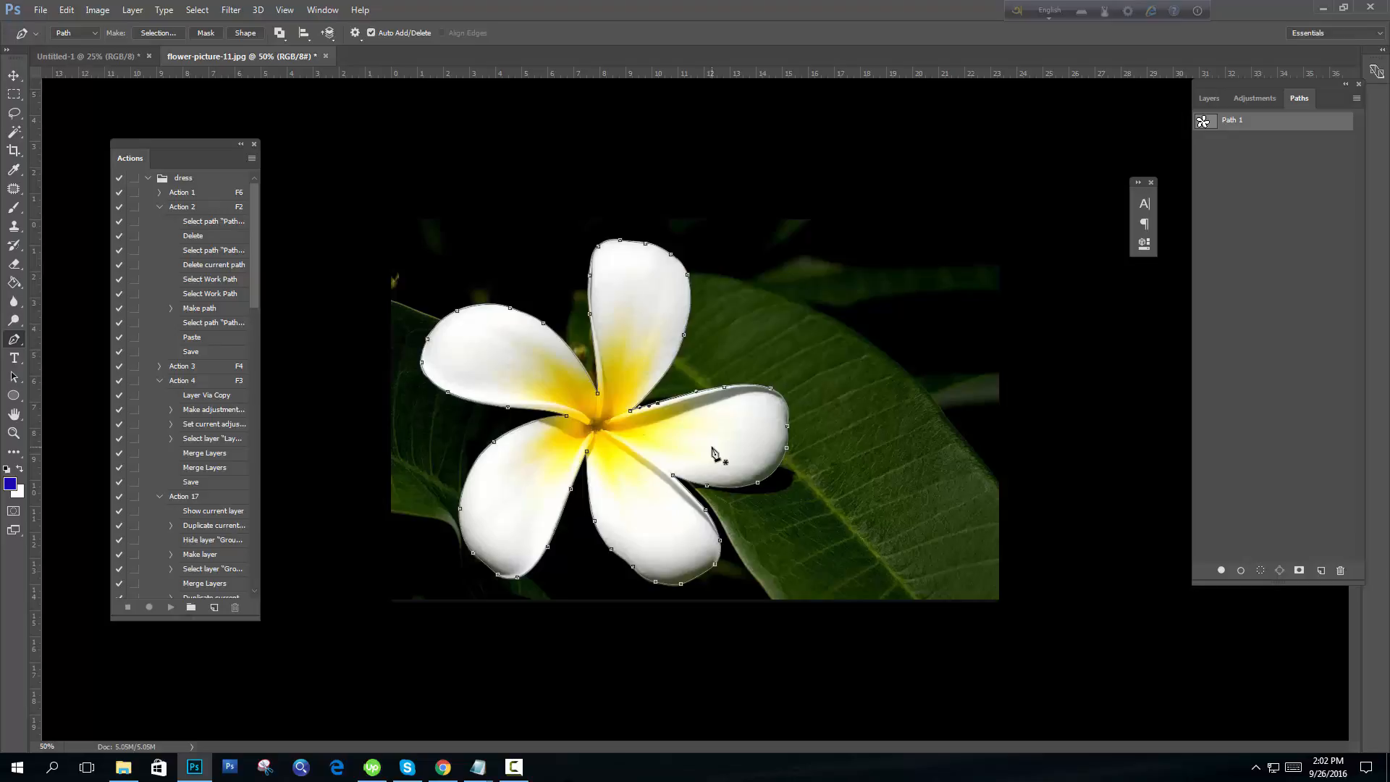
key(ctrl+Return)
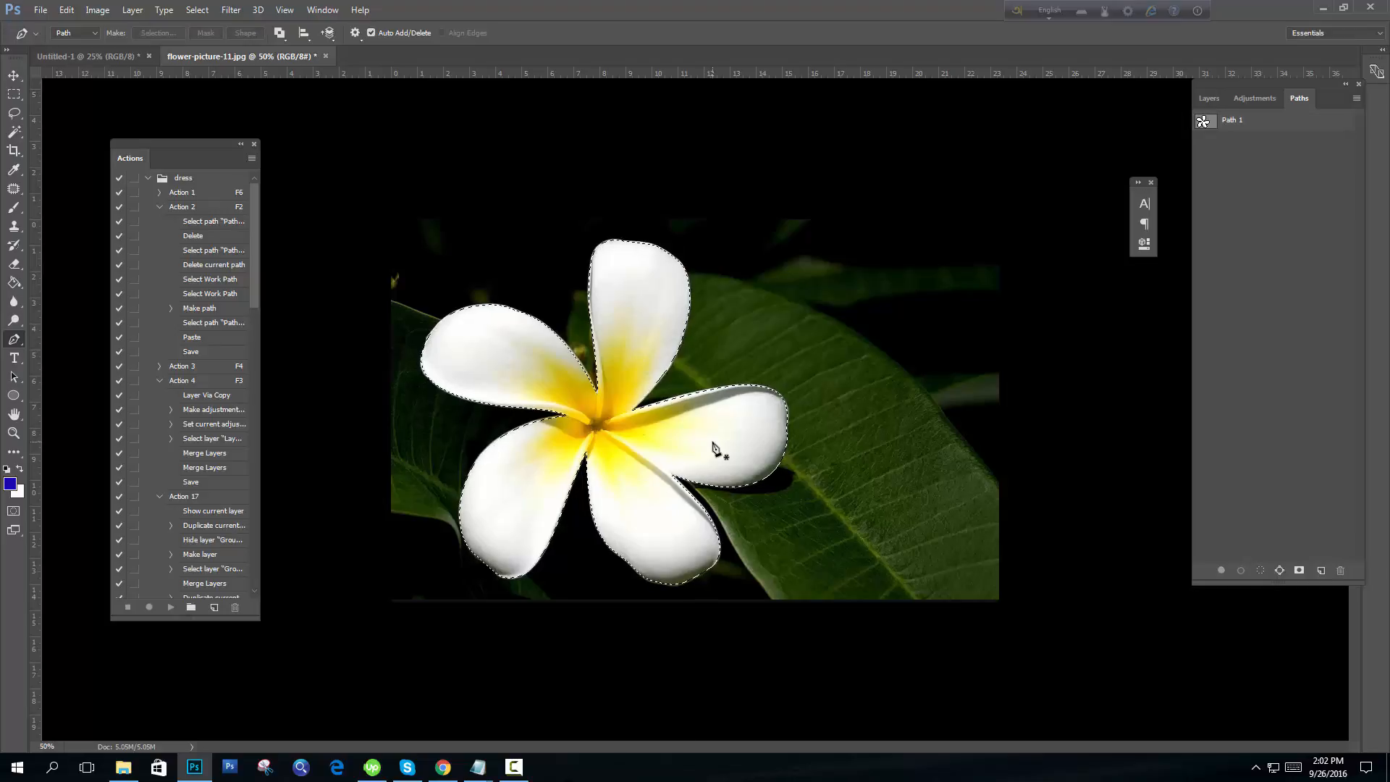
- Copy the selected flower from the Background onto a new layer
click(1209, 100)
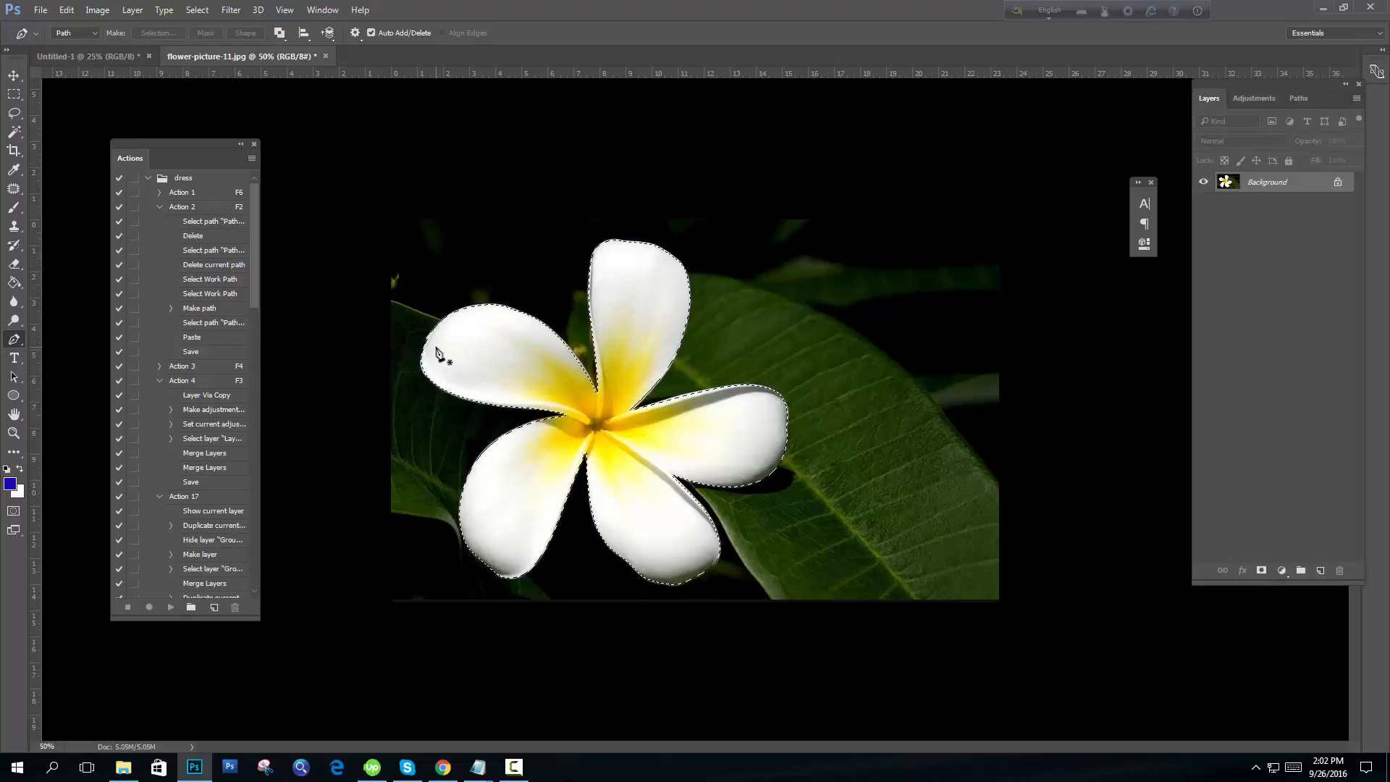
key(v)
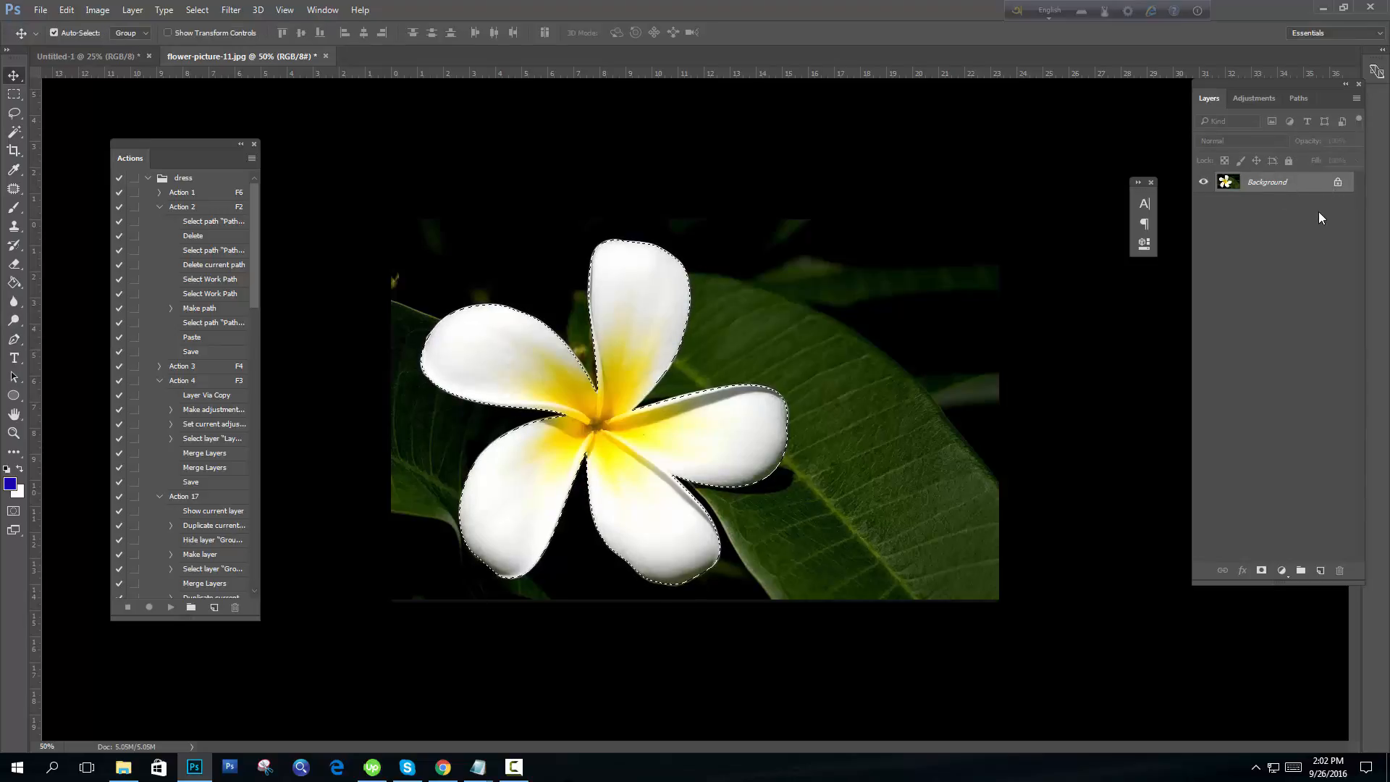
key(ctrl+j)
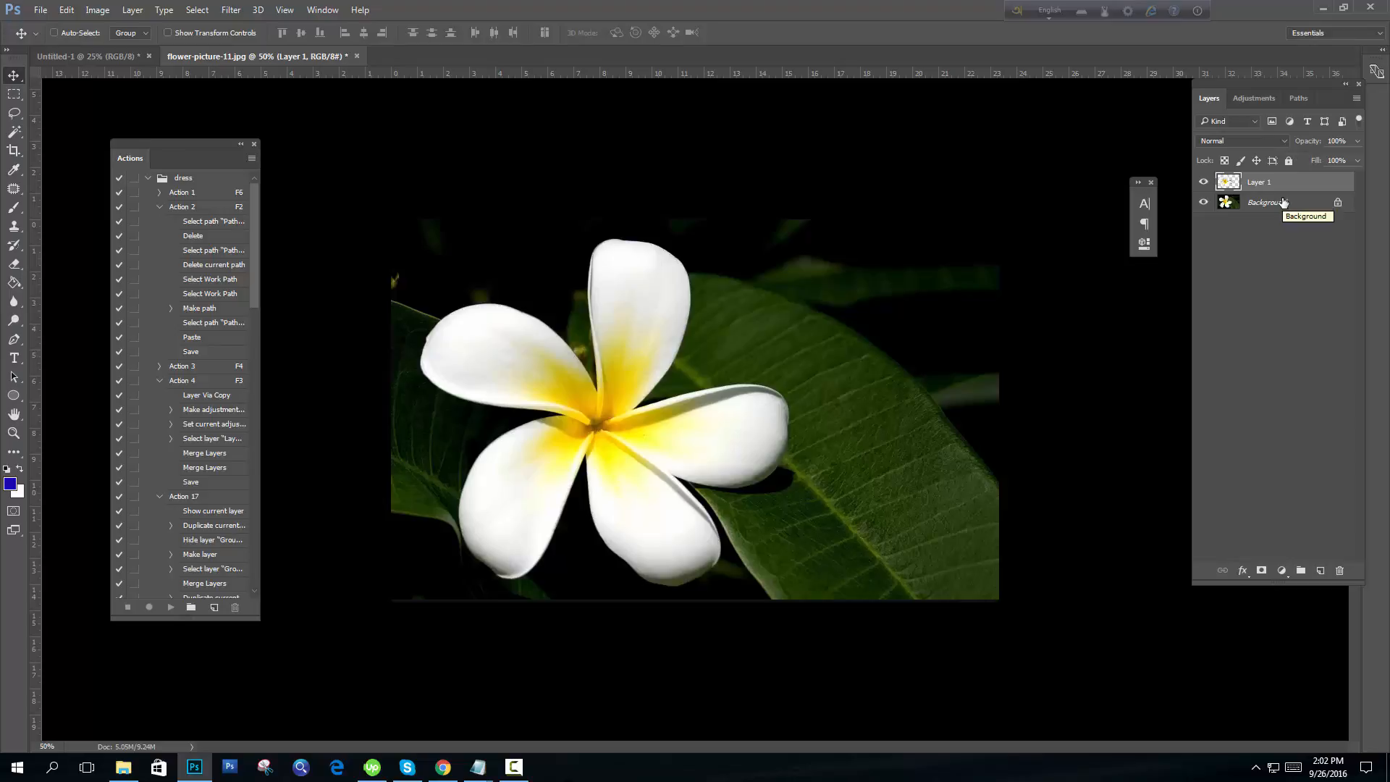
- Add an empty layer directly above the Background and fill it with the blue foreground color using the Paint Bucket
click(1279, 203)
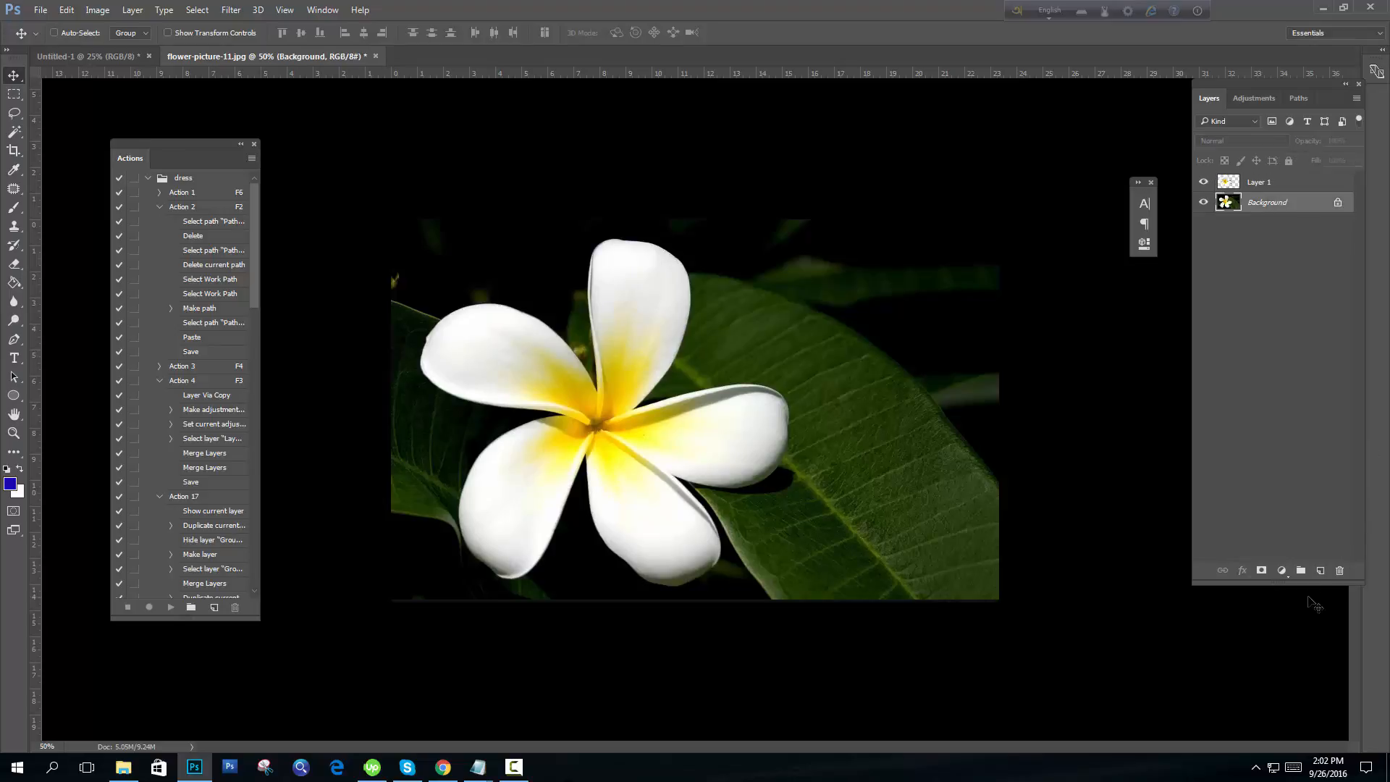
click(1319, 570)
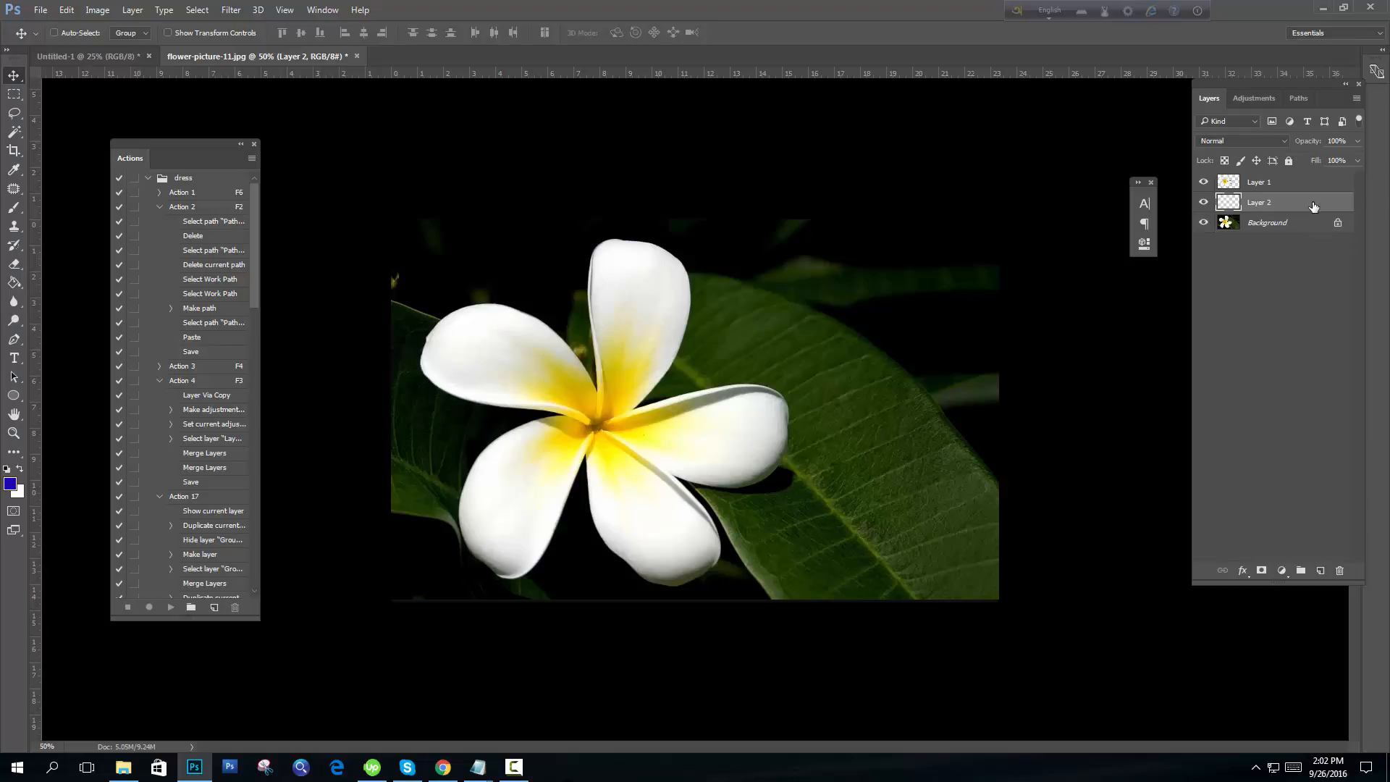
click(513, 766)
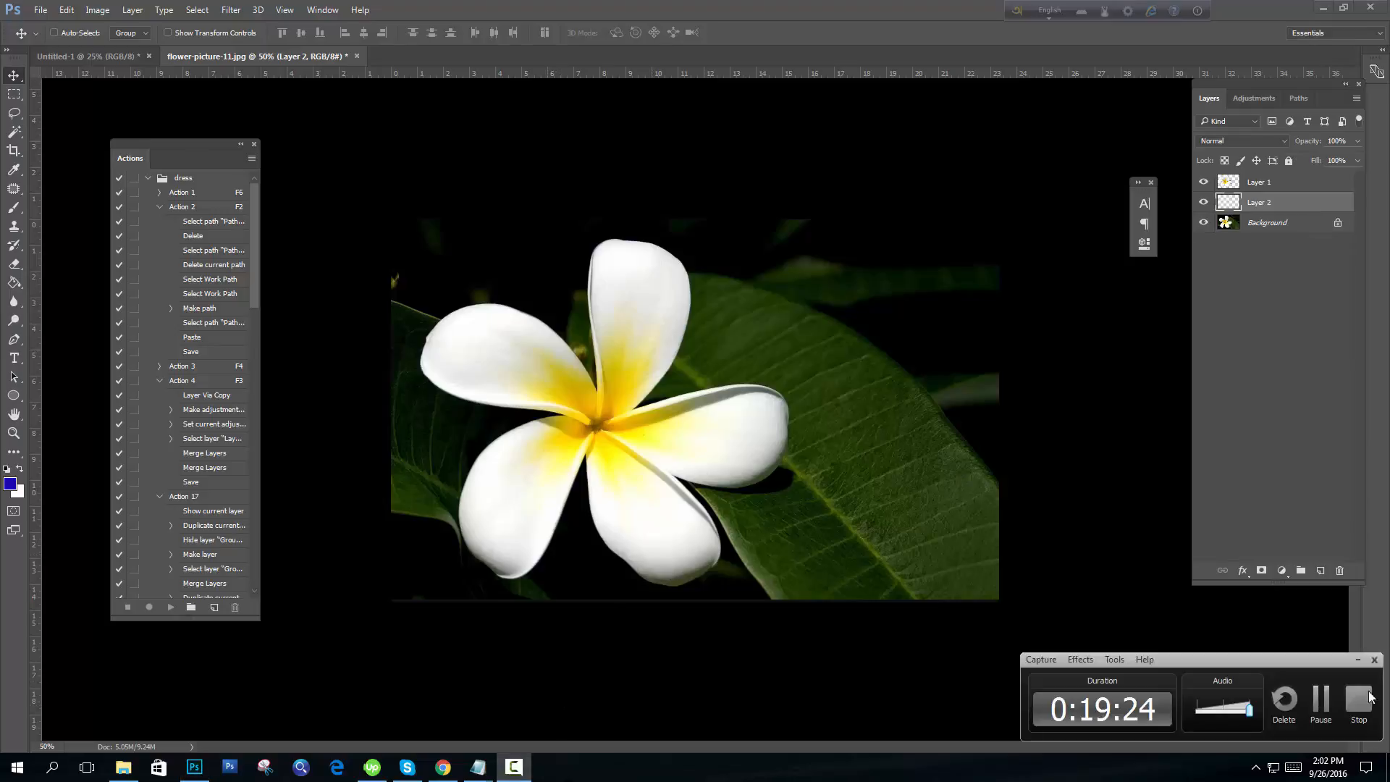
click(1334, 715)
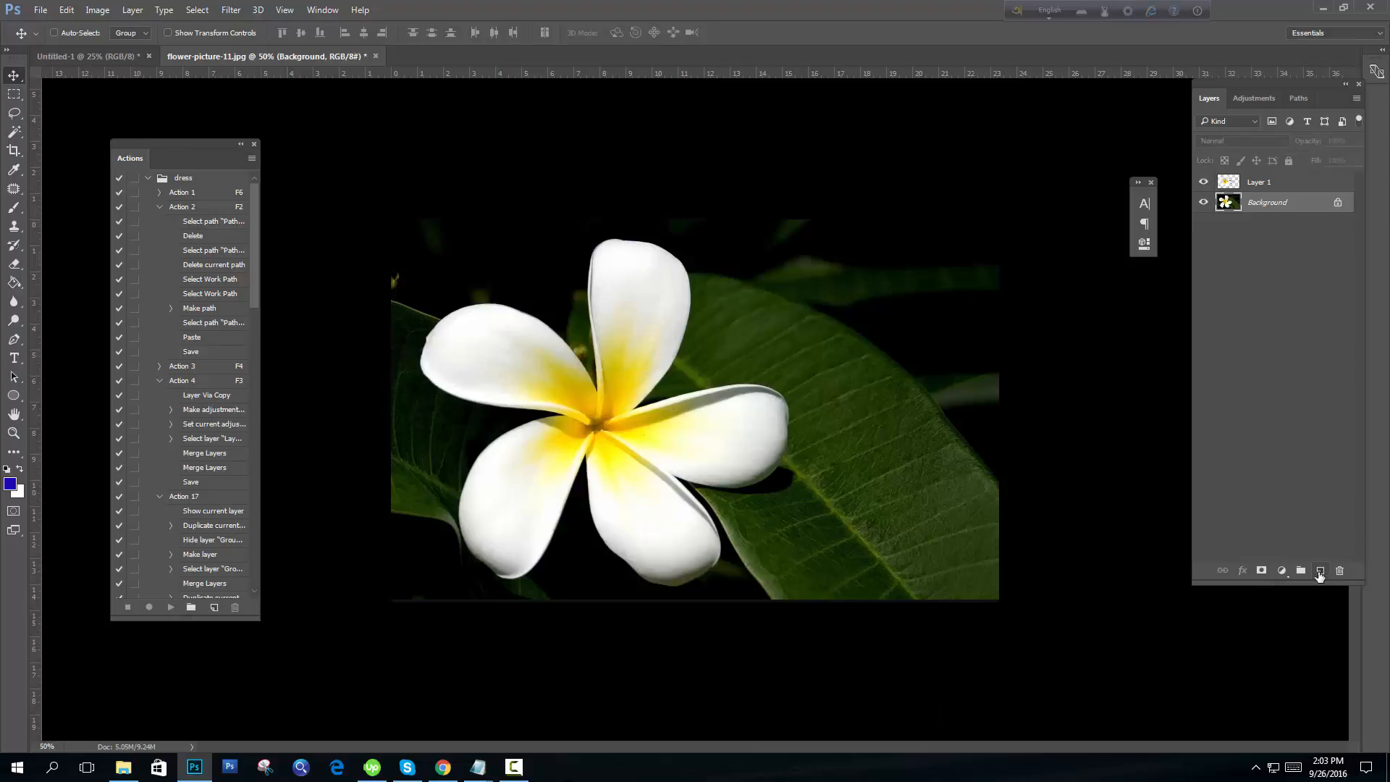
click(1319, 571)
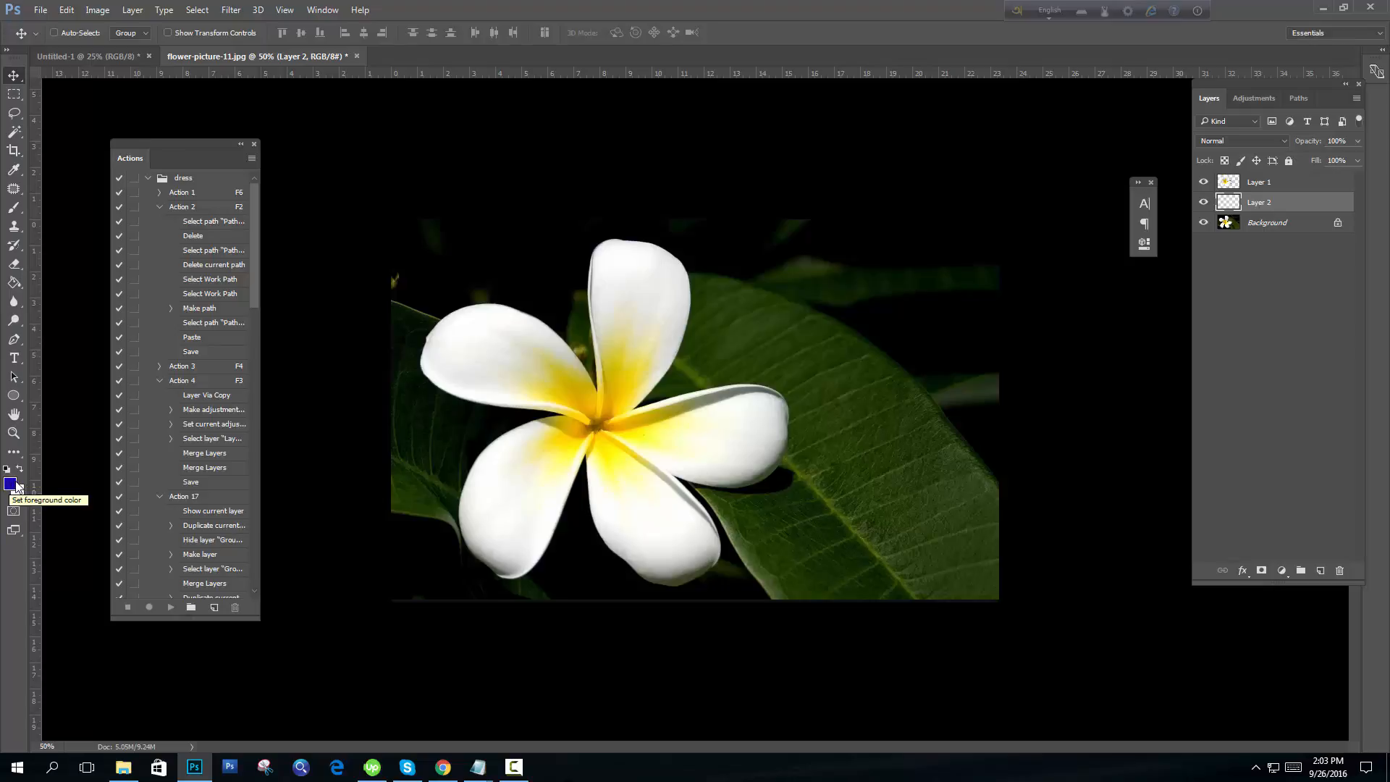
click(15, 287)
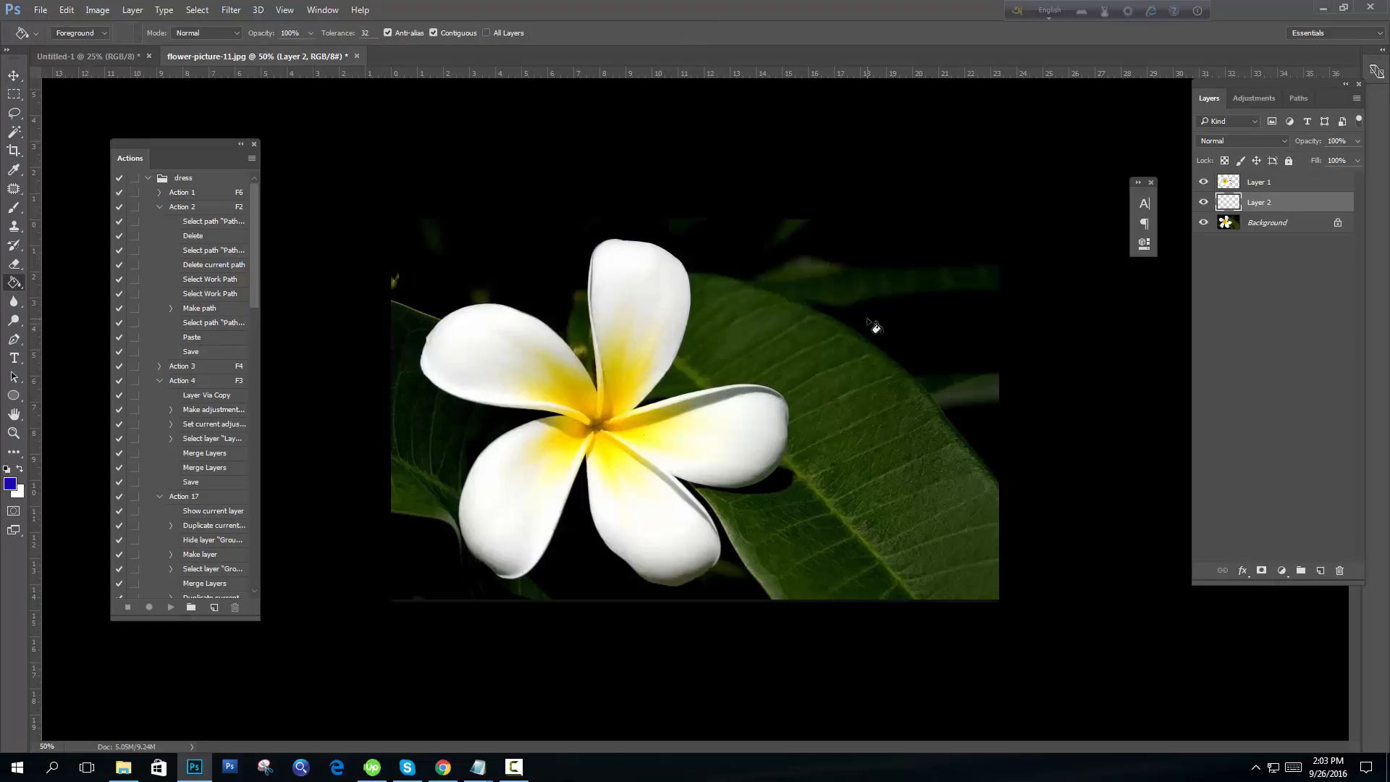
click(874, 327)
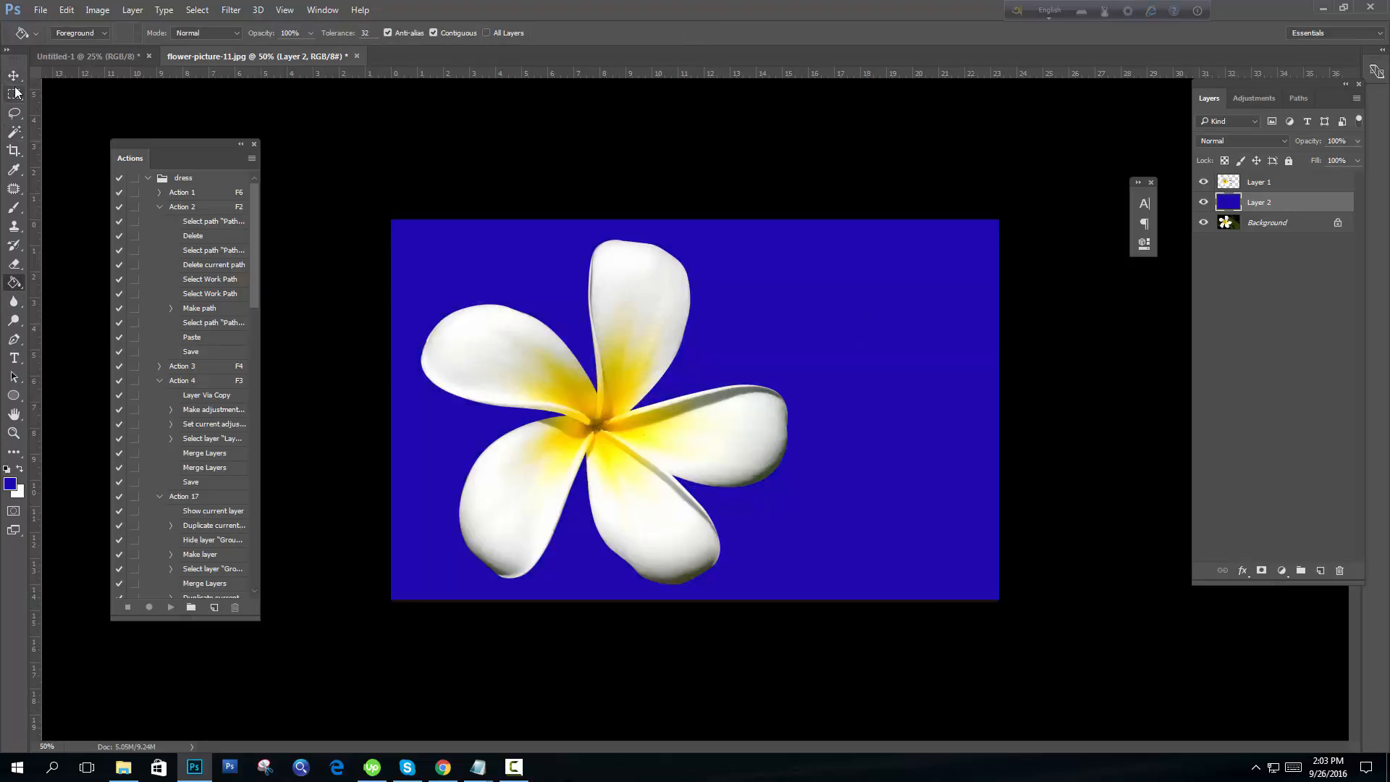
- Examine the whole cut-out flower's outline against the blue fill
key(v)
ctrl+space+click(693, 333)
ctrl+click(693, 334)
ctrl+click(693, 334)
ctrl+click(694, 333)
drag(776, 189, 800, 116)
key(ctrl+minus)
key(ctrl+minus)
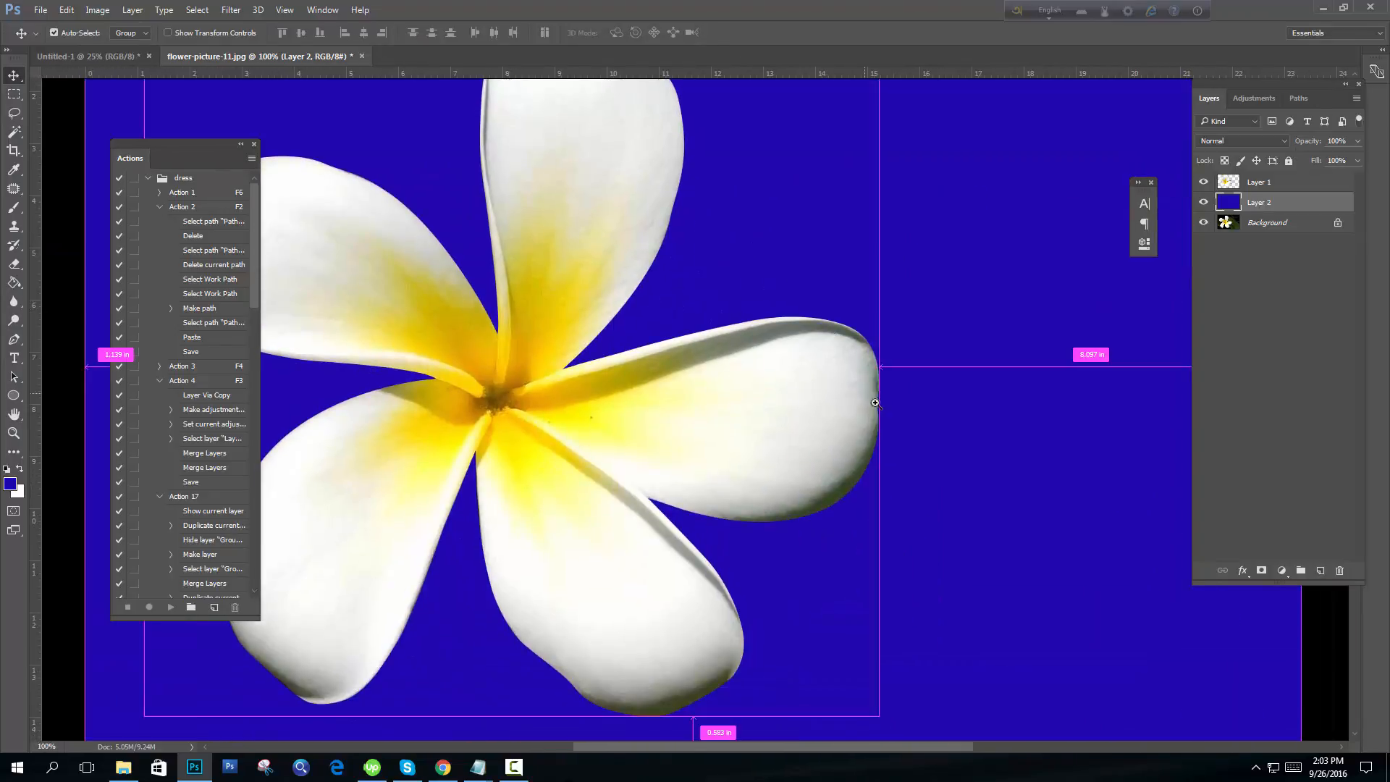
ctrl+click(872, 398)
ctrl+click(871, 398)
key(ctrl+minus)
key(ctrl+minus)
key(ctrl+minus)
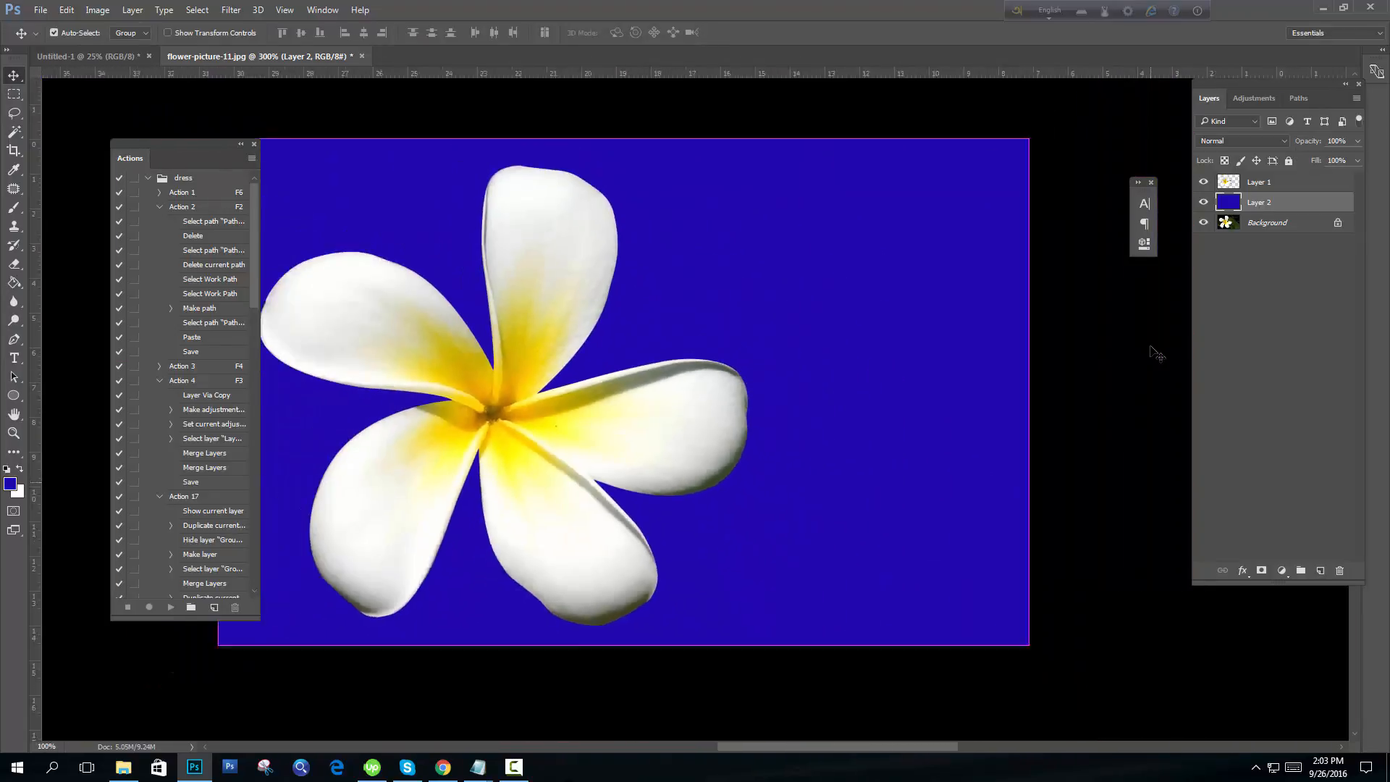
- Examine the right petal's cut edge up close against the blue fill
ctrl+click(693, 394)
ctrl+click(693, 394)
drag(768, 500, 417, 406)
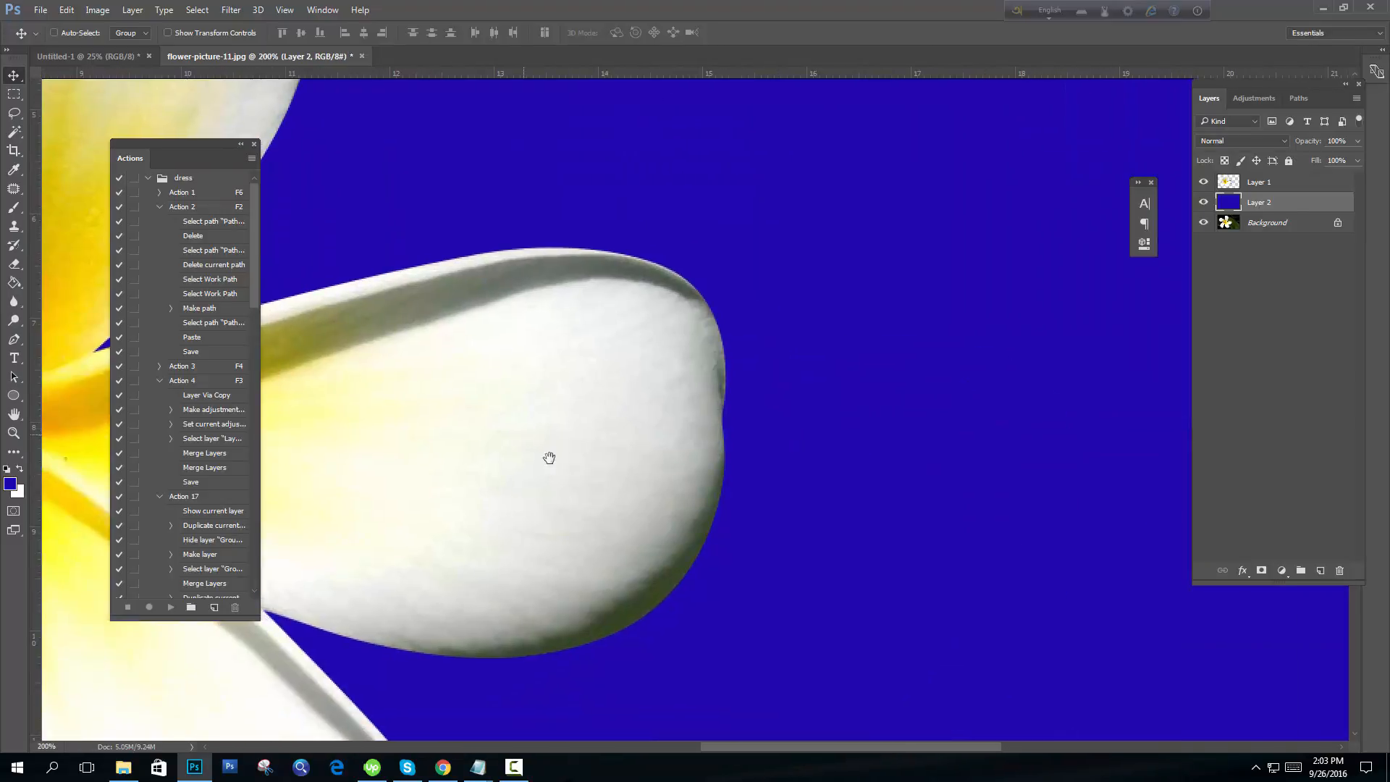
drag(568, 518, 782, 557)
ctrl+click(874, 442)
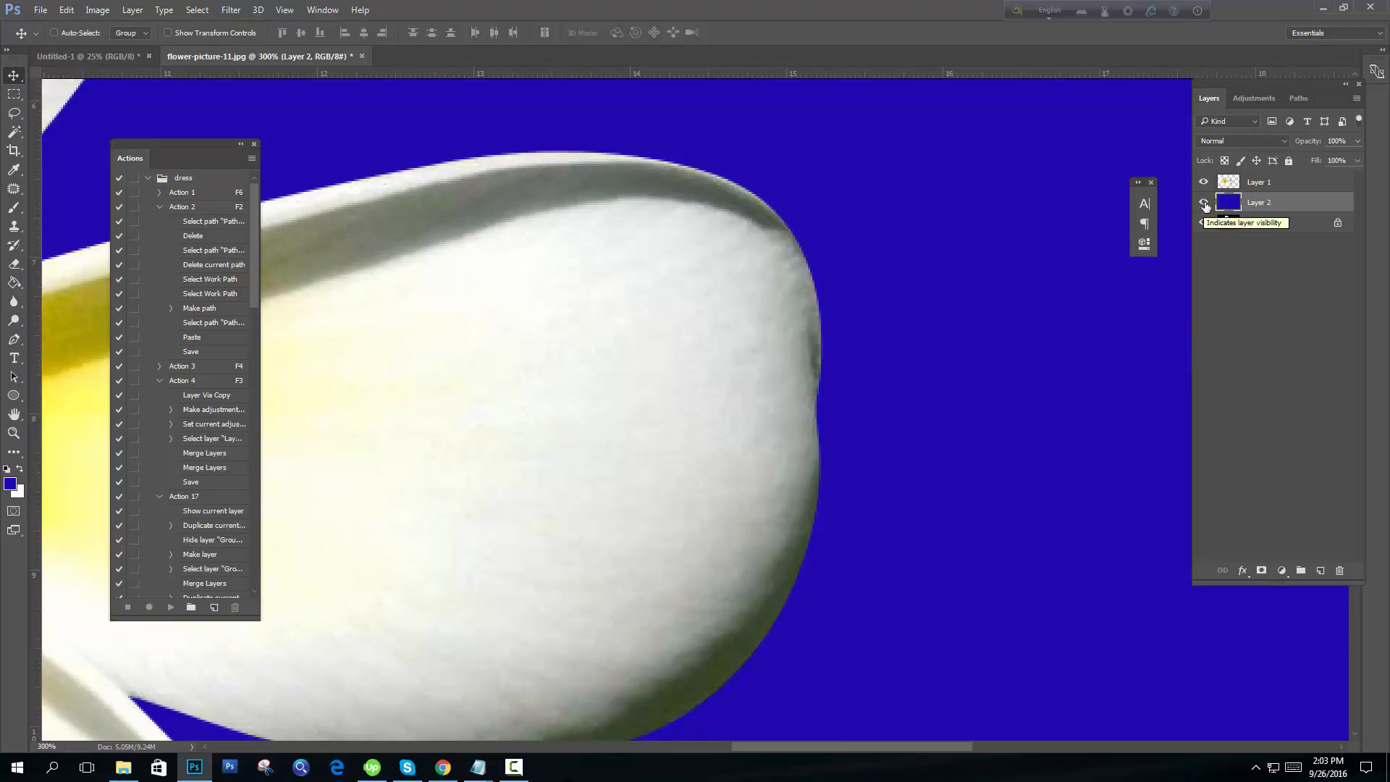
key(ctrl+minus)
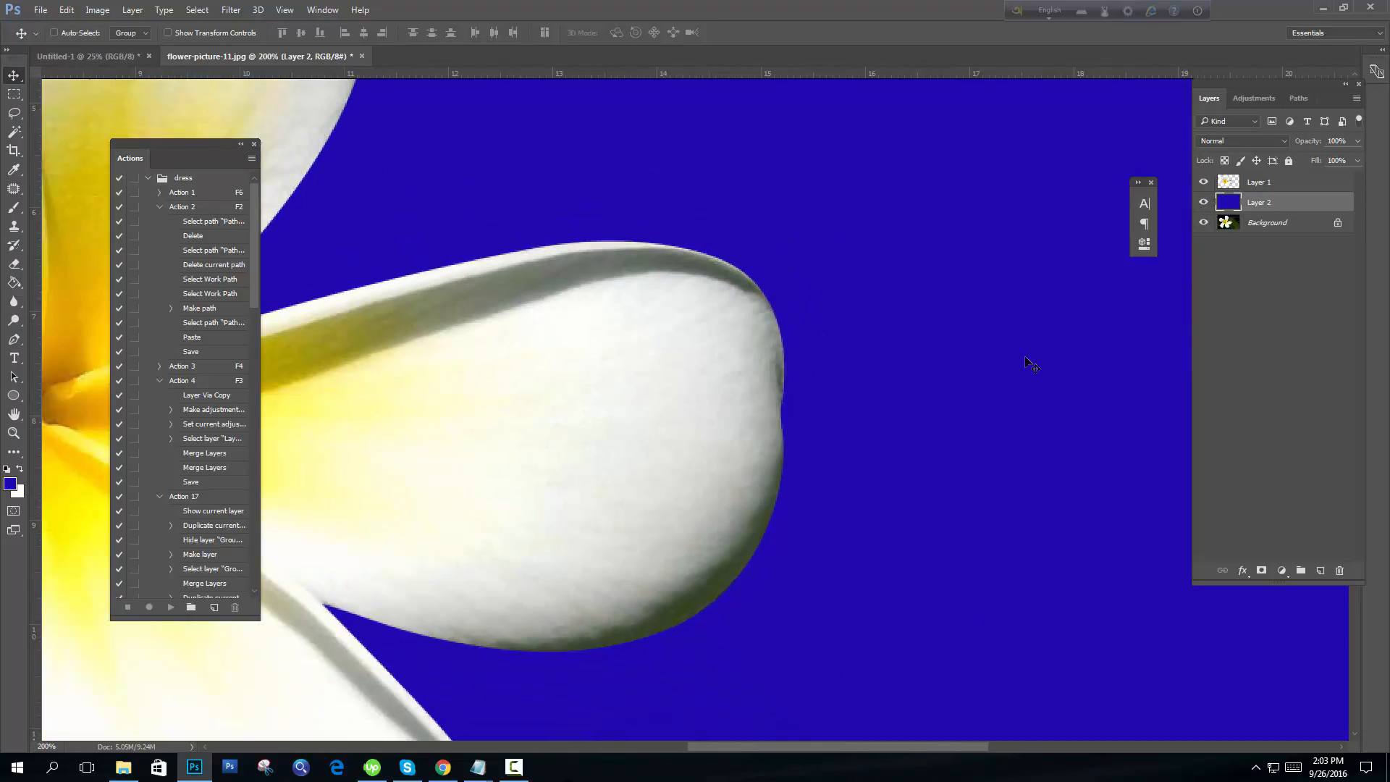
- Examine the flower's centre and the creases between its petals for cut-out accuracy
drag(744, 555, 1111, 581)
drag(755, 440, 1037, 292)
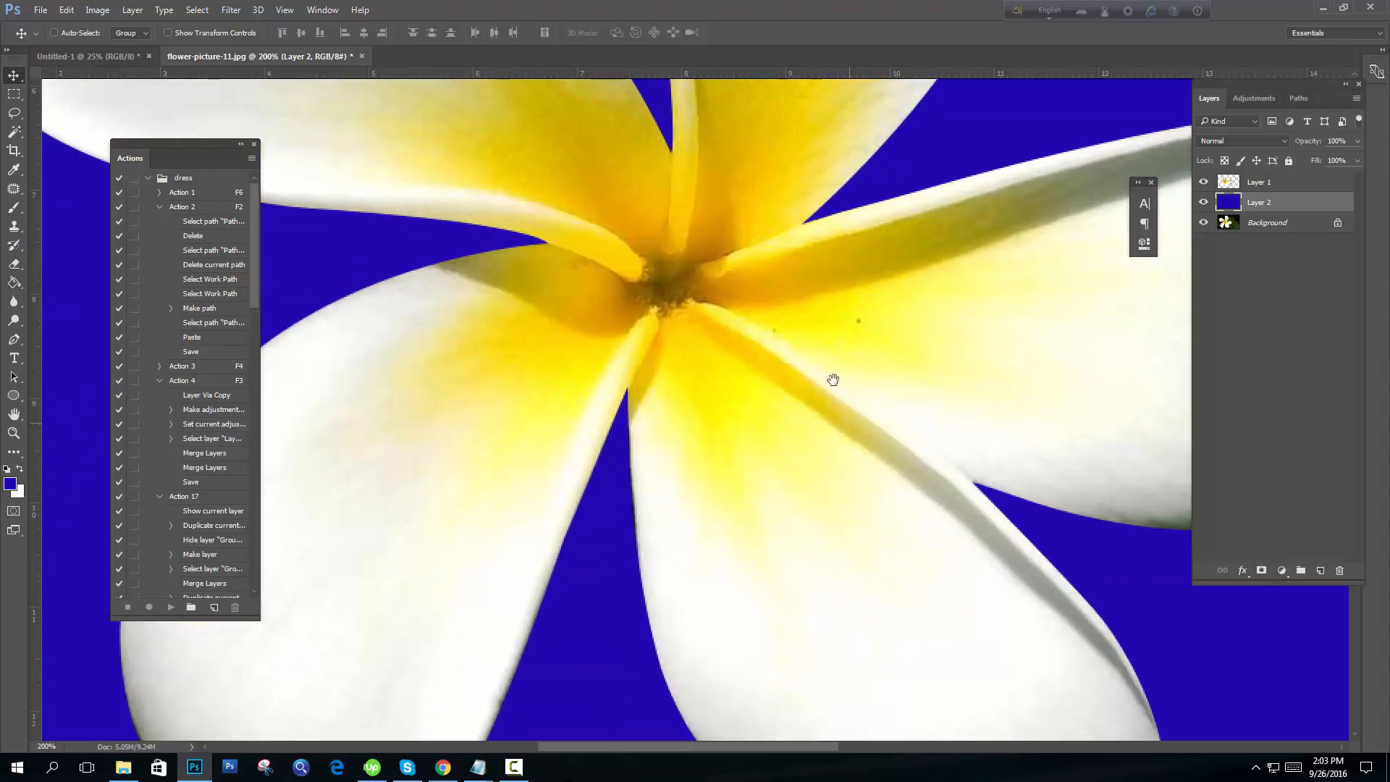
drag(833, 380, 968, 517)
key(ctrl+minus)
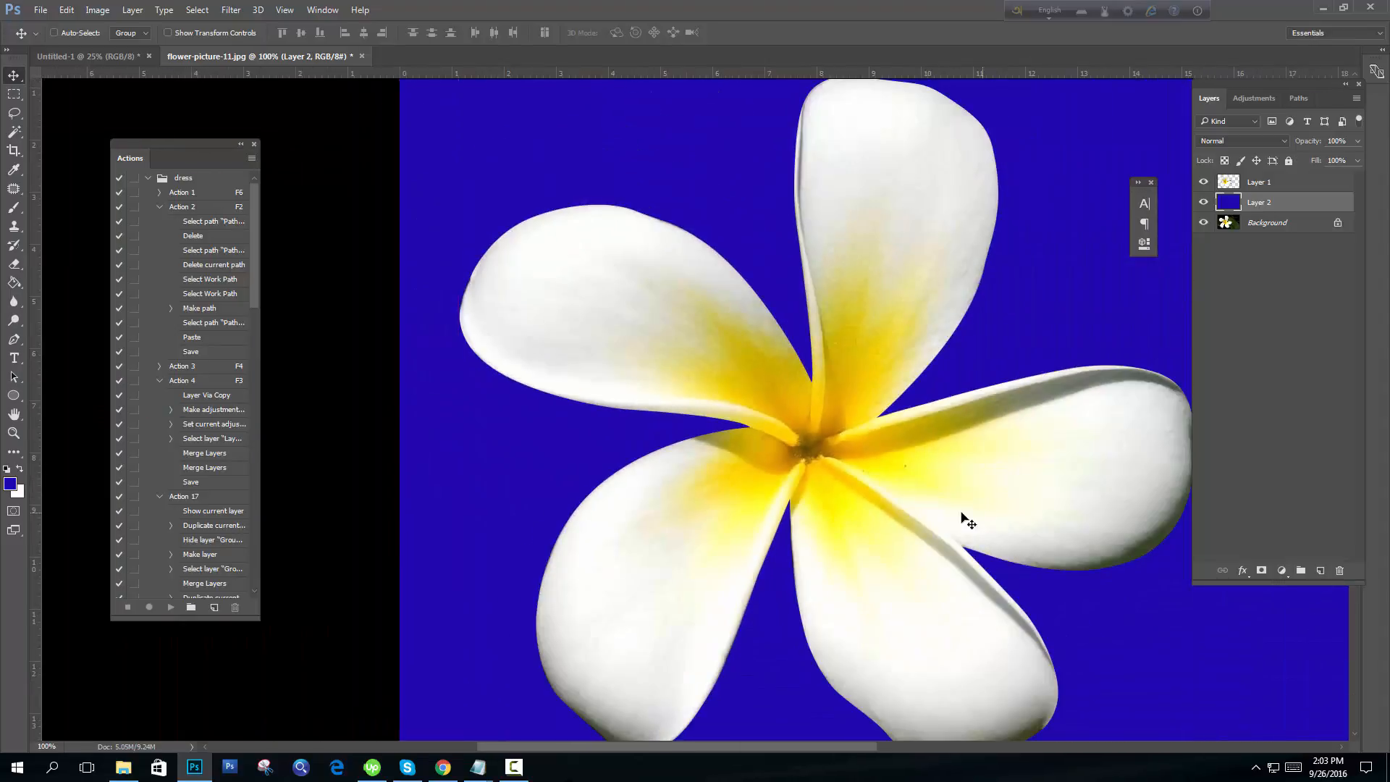
- Hide the blue fill layer, the flower cut-out layer and the Background
ctrl+click(734, 337)
drag(1083, 518, 903, 332)
ctrl+click(904, 330)
click(1204, 203)
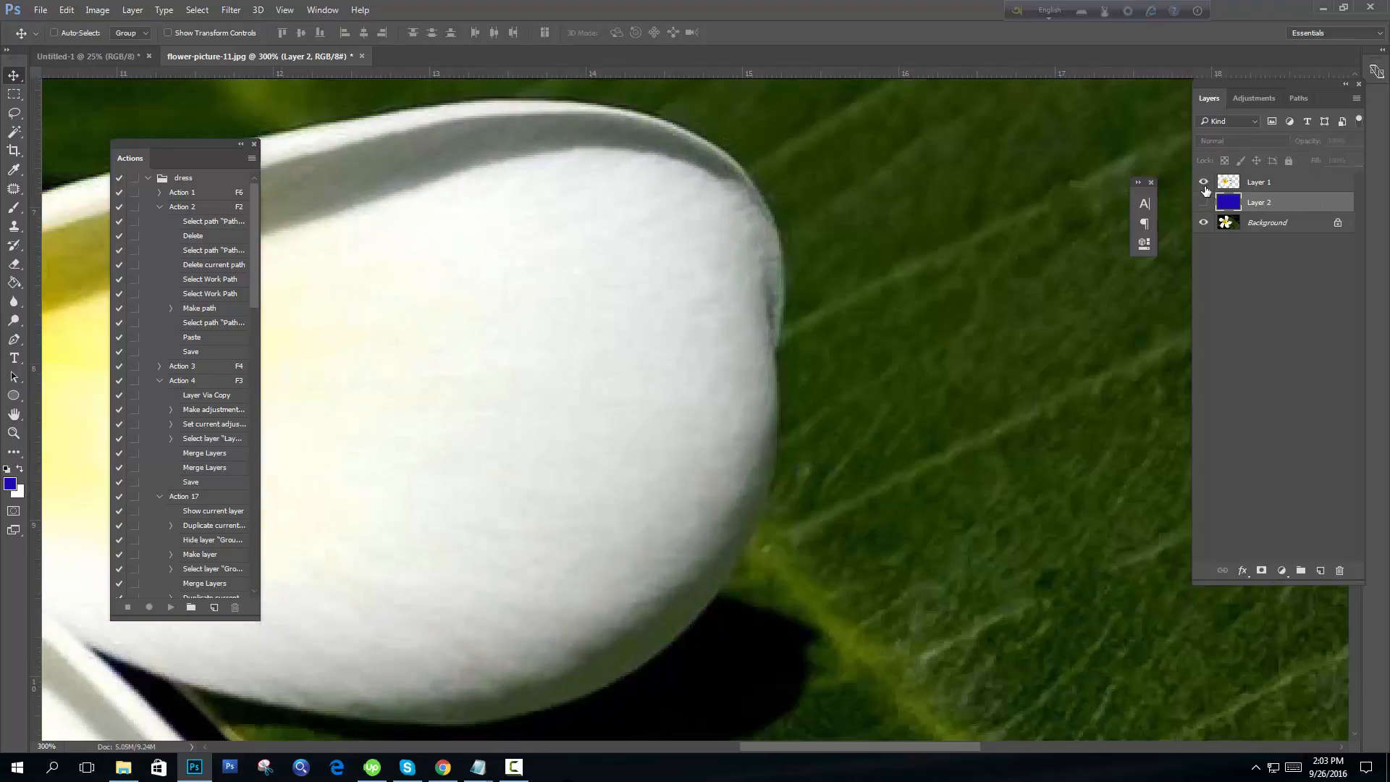
click(1202, 223)
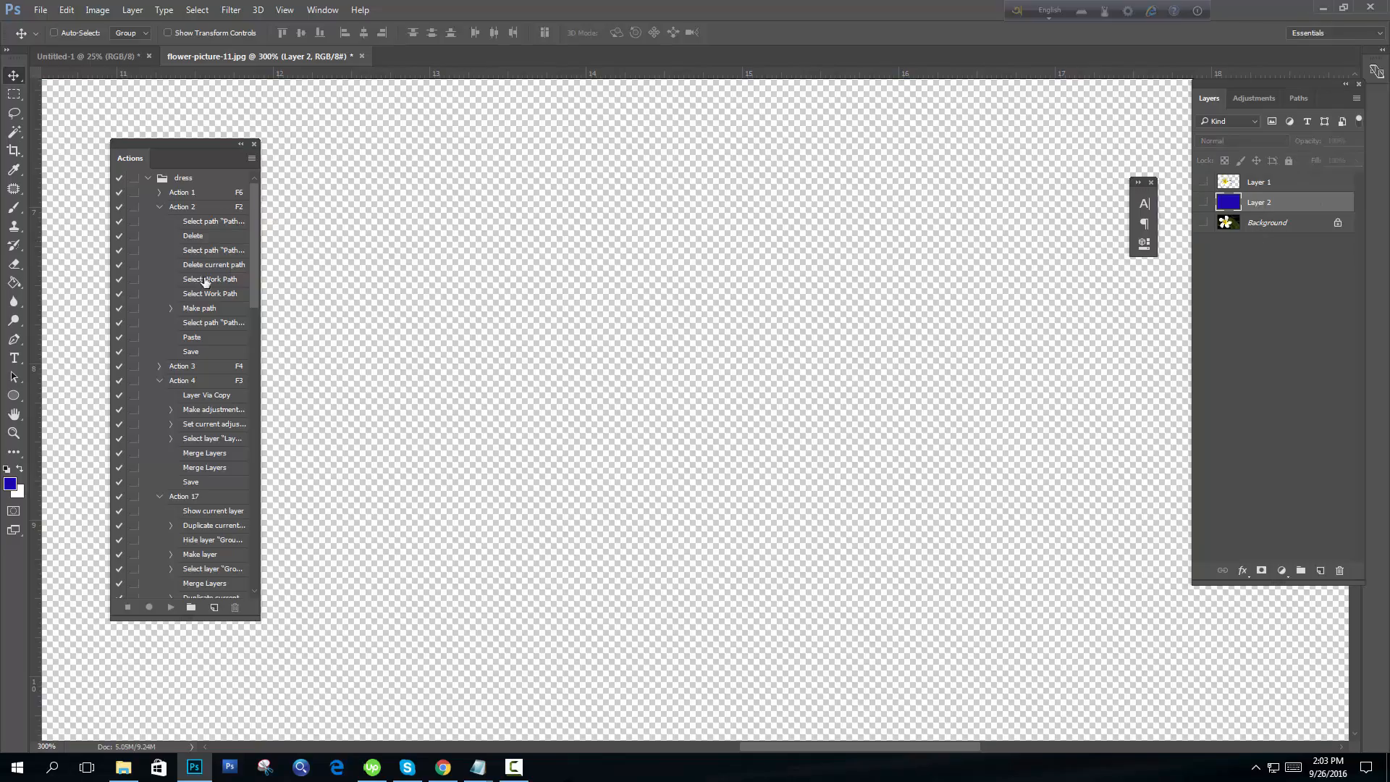
- Create a new empty path alongside the flower path
click(1299, 98)
click(1321, 570)
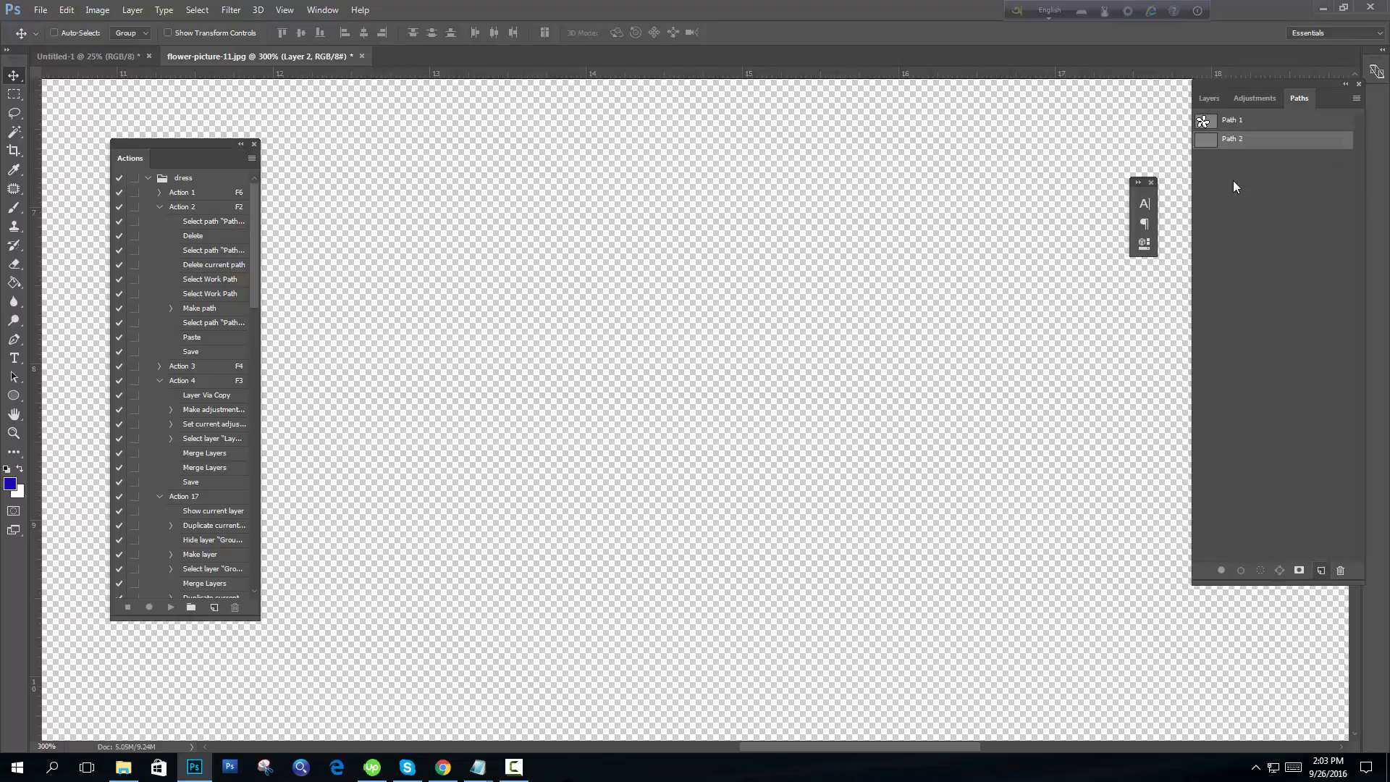
- Show the Background photo and start a Pen path with a curved segment up the right petal's outer edge to its notch
click(1209, 97)
click(1239, 233)
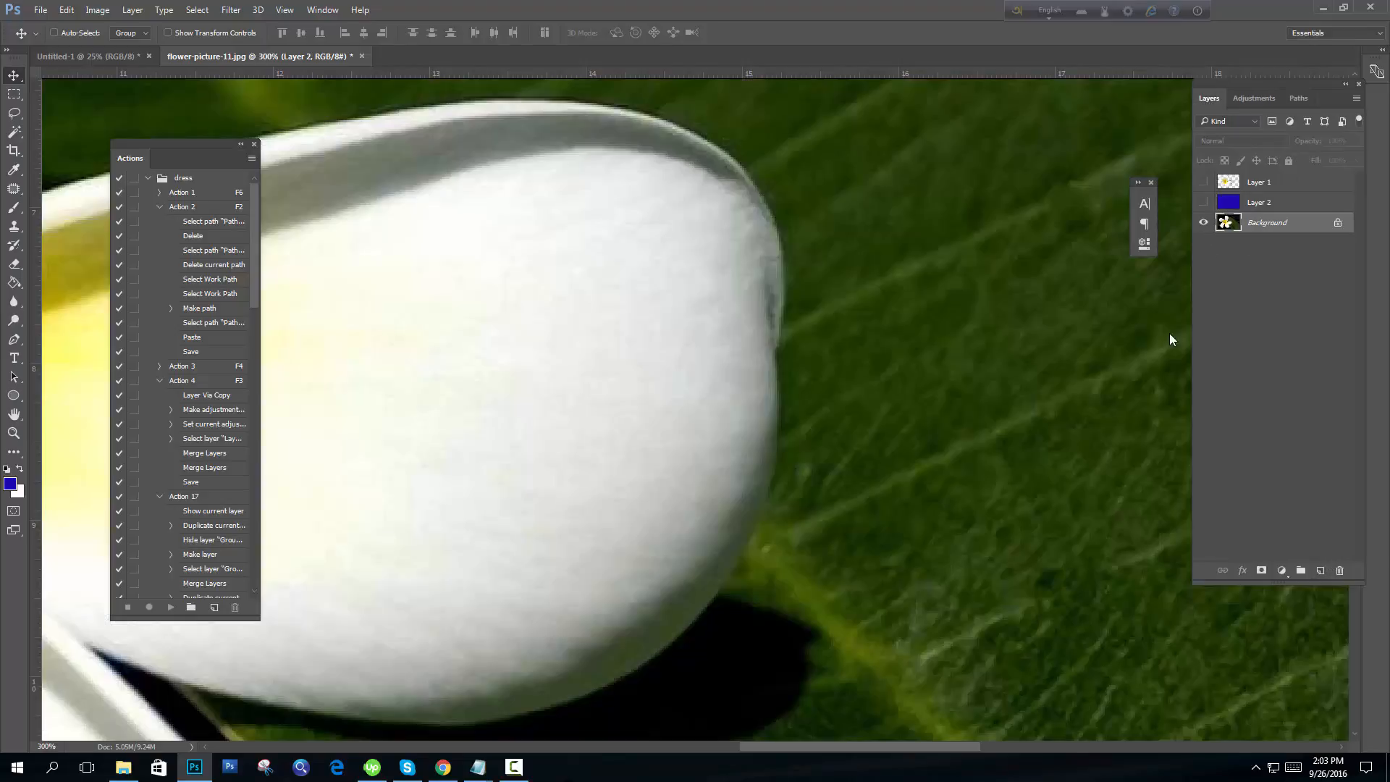
key(ctrl+plus)
key(p)
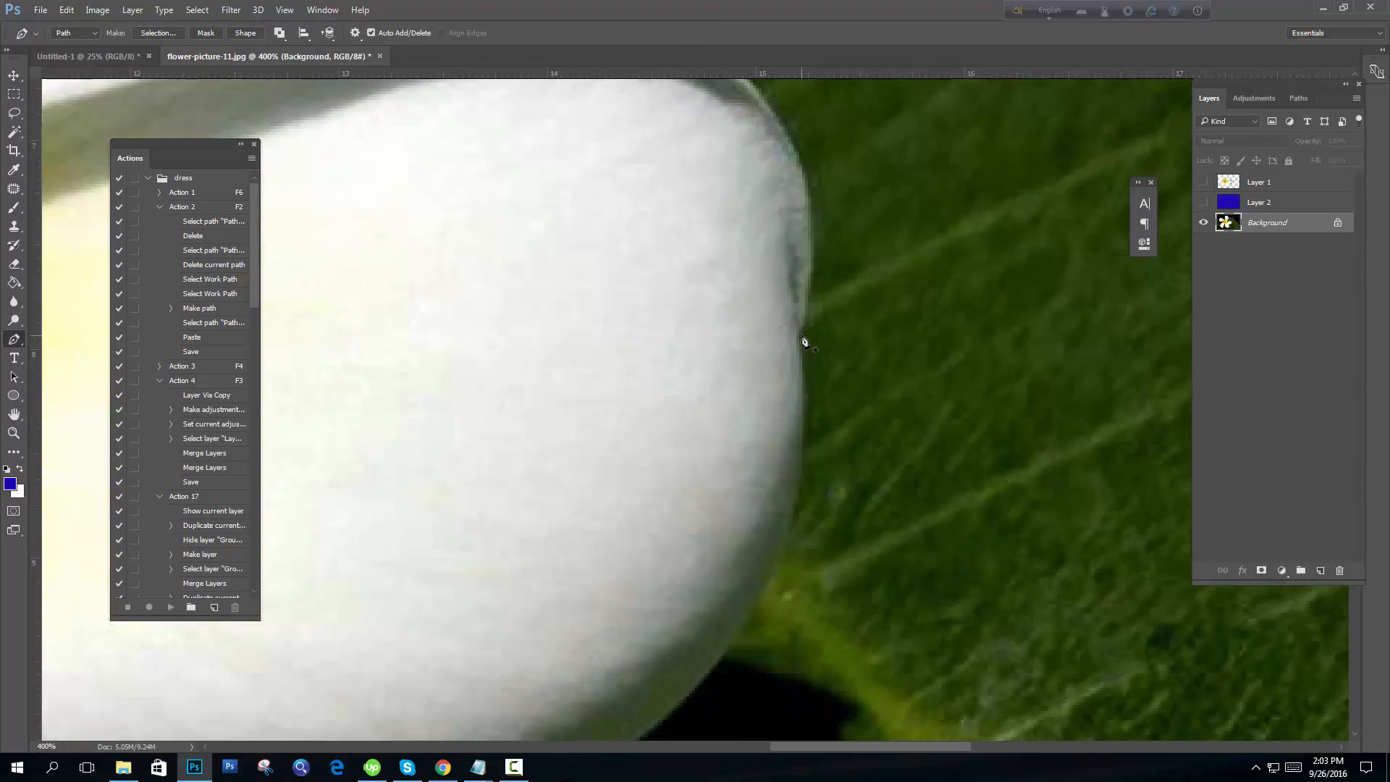
scroll(749, 441, down, 3)
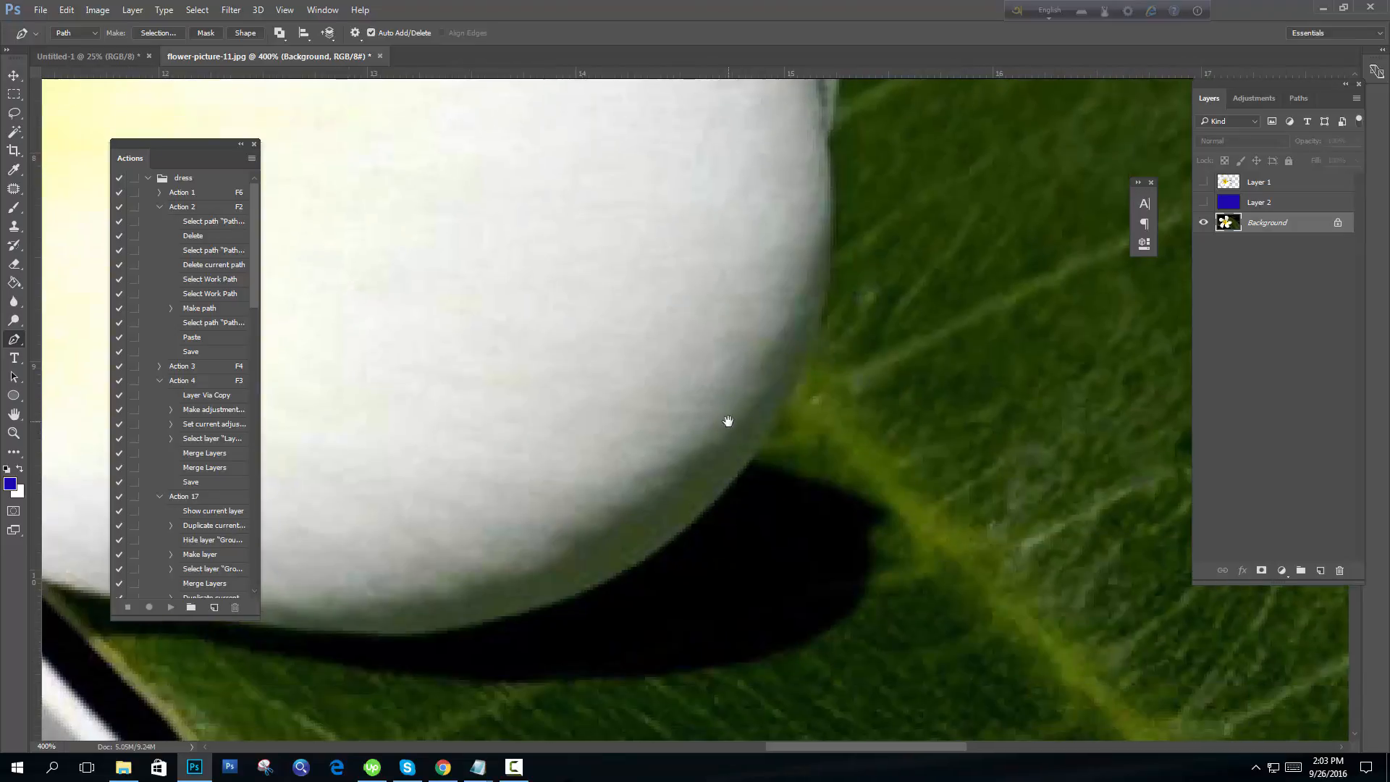
click(631, 569)
scroll(815, 335, up, 3)
scroll(815, 335, right, 1)
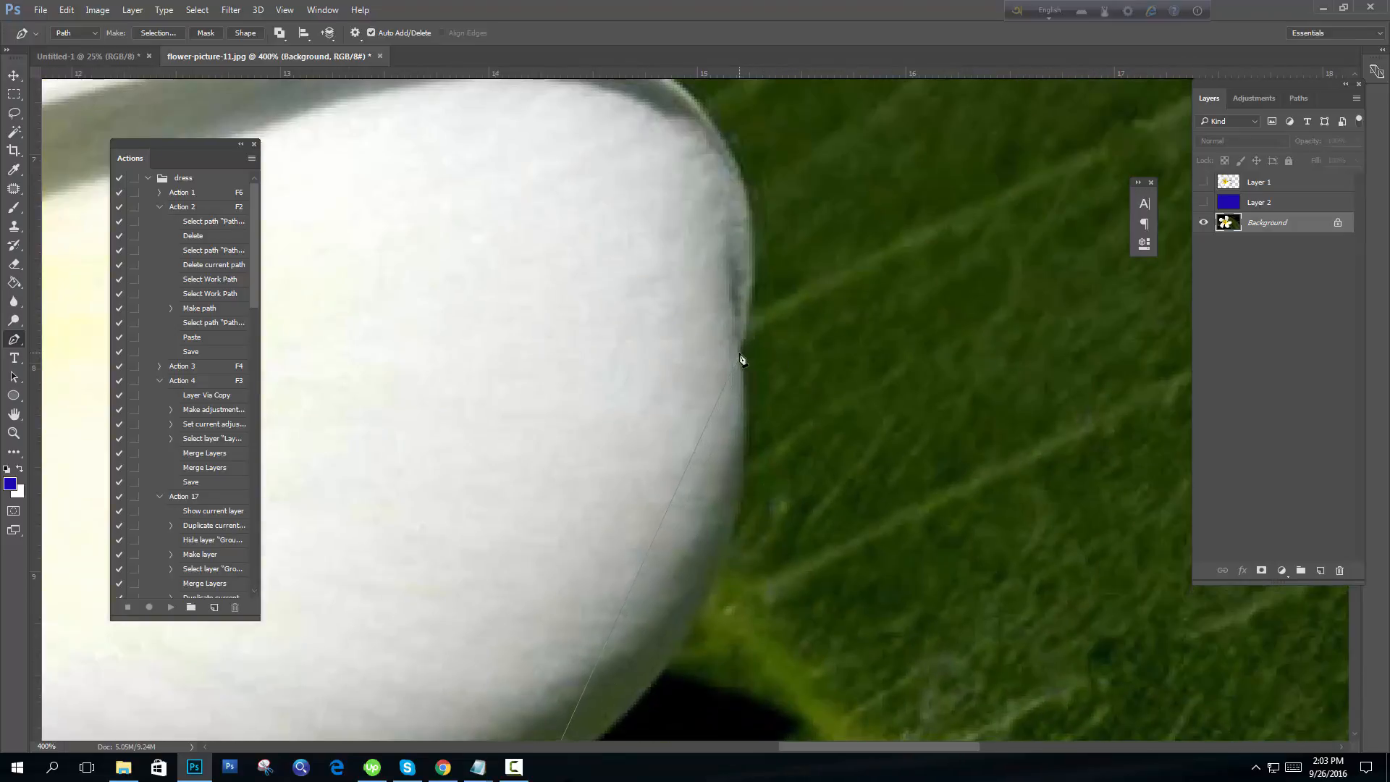
drag(741, 354, 736, 250)
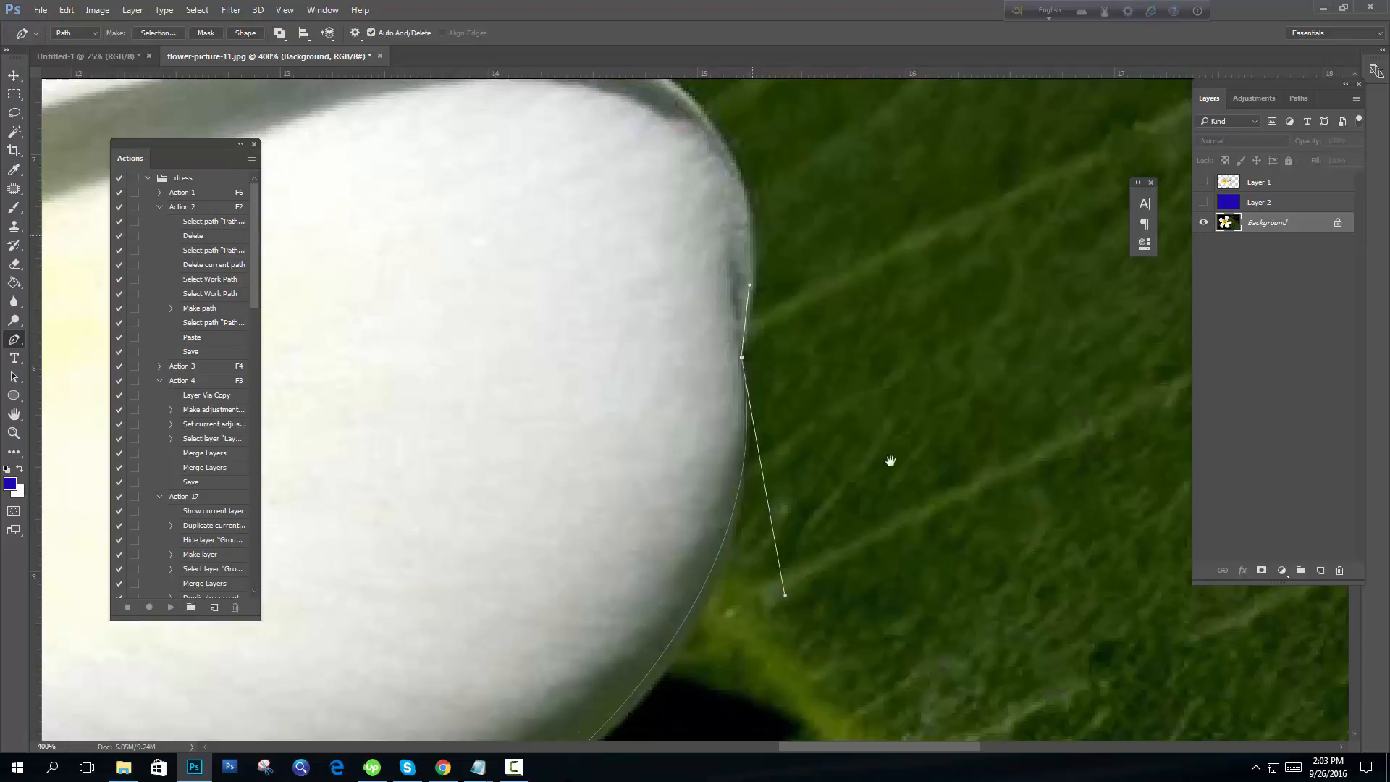
- Continue the path around the petal's upper tip and along its upper edge, adjusting the curve to fit the outline
scroll(791, 274, up, 4)
scroll(791, 274, left, 2)
drag(722, 279, 499, 215)
scroll(673, 232, down, 2)
scroll(673, 233, left, 4)
click(522, 198)
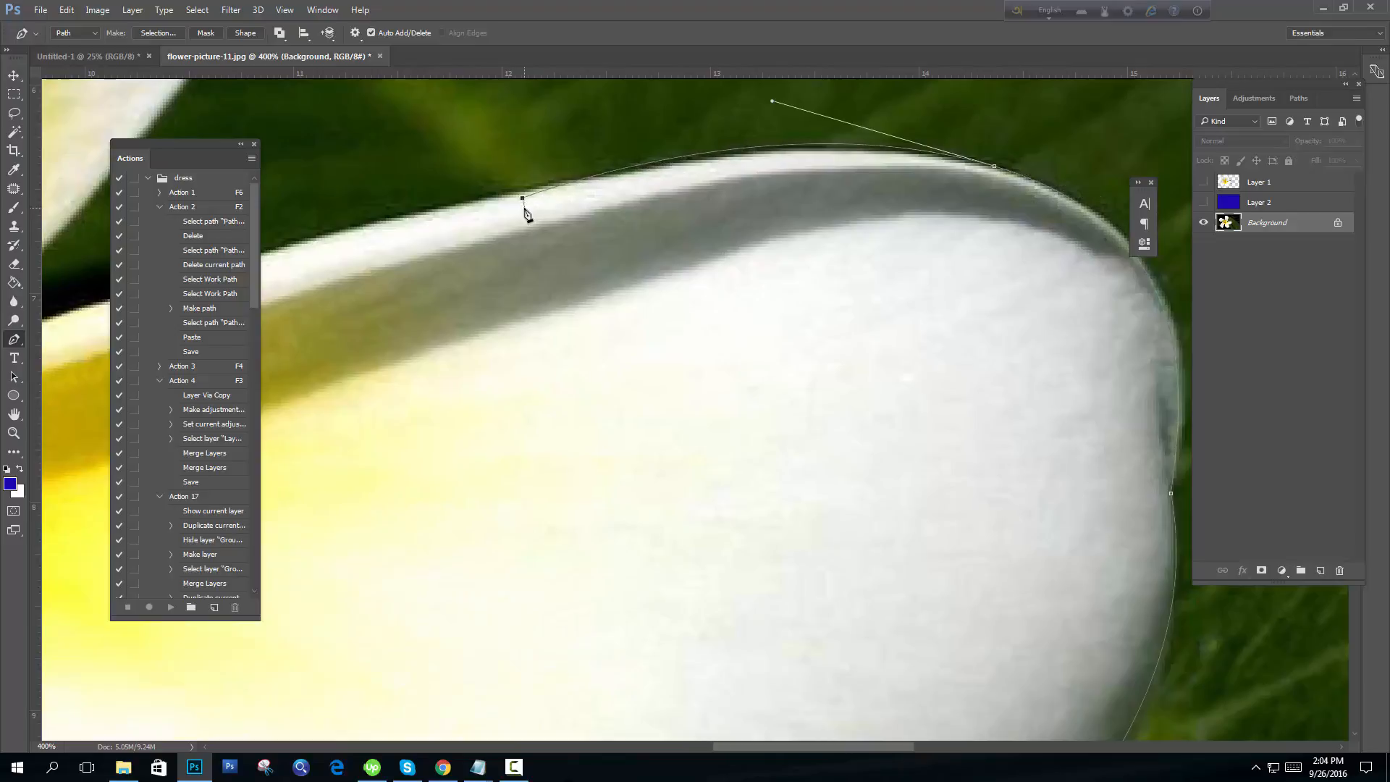
drag(821, 156, 822, 155)
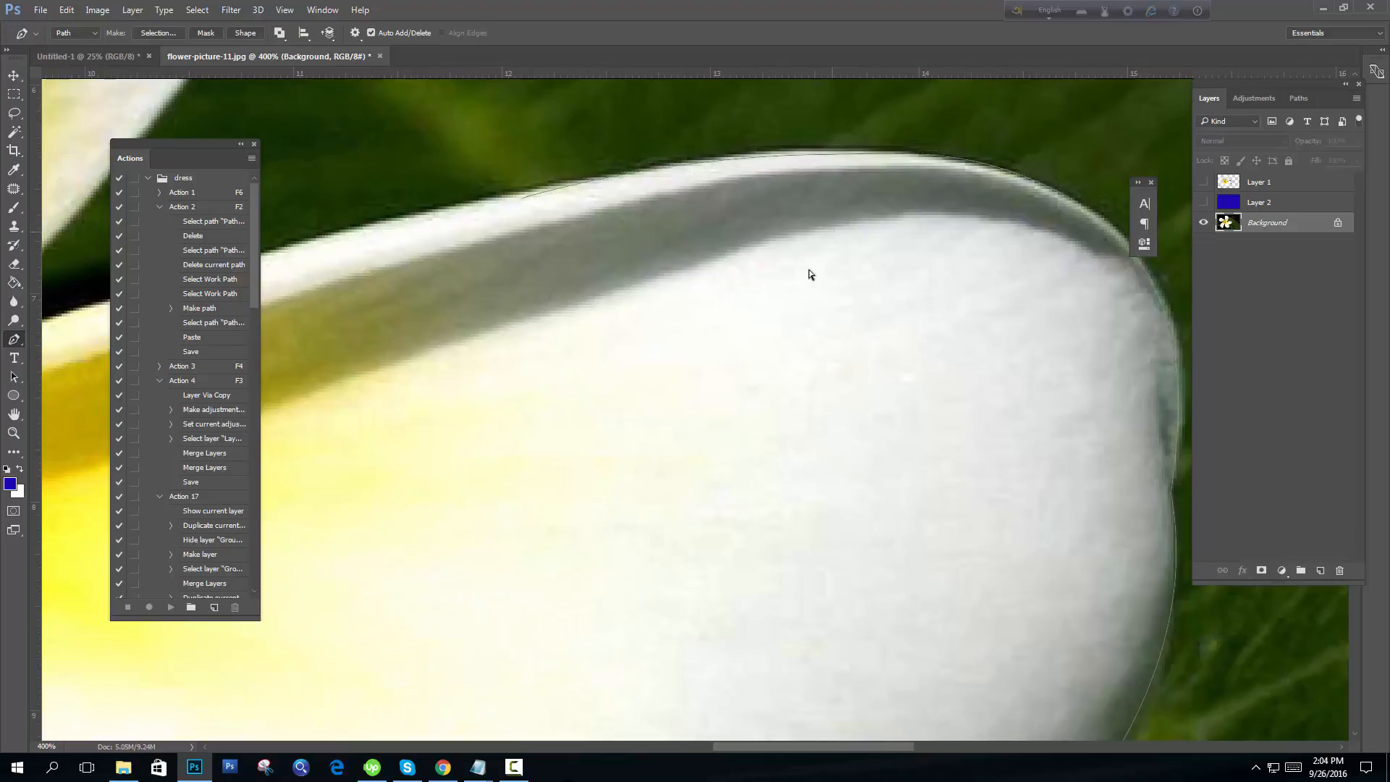
- Close the path by crossing the inside of the petal and curving back to the starting anchor on its lower edge
scroll(627, 413, down, 6)
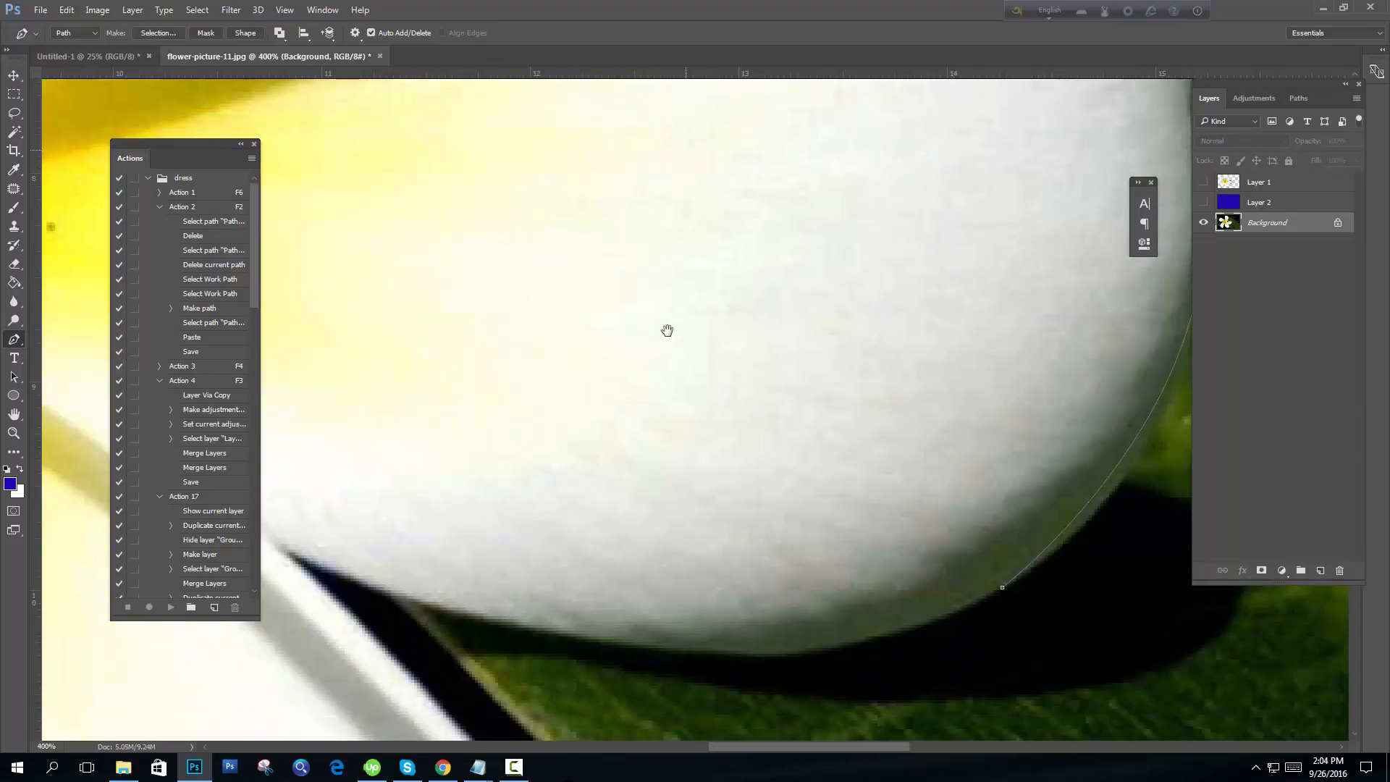
drag(718, 511, 739, 530)
drag(1002, 587, 1218, 489)
key(ctrl+0)
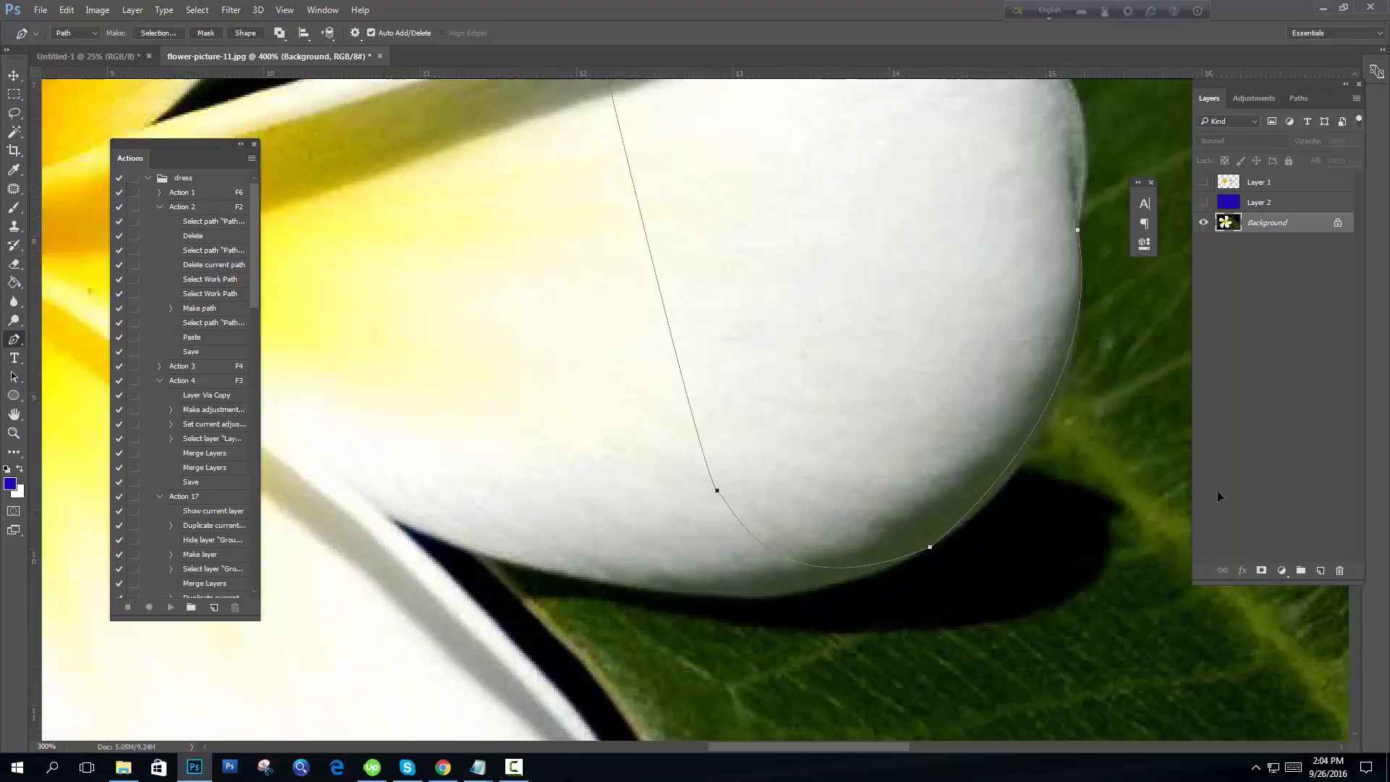
ctrl+click(799, 466)
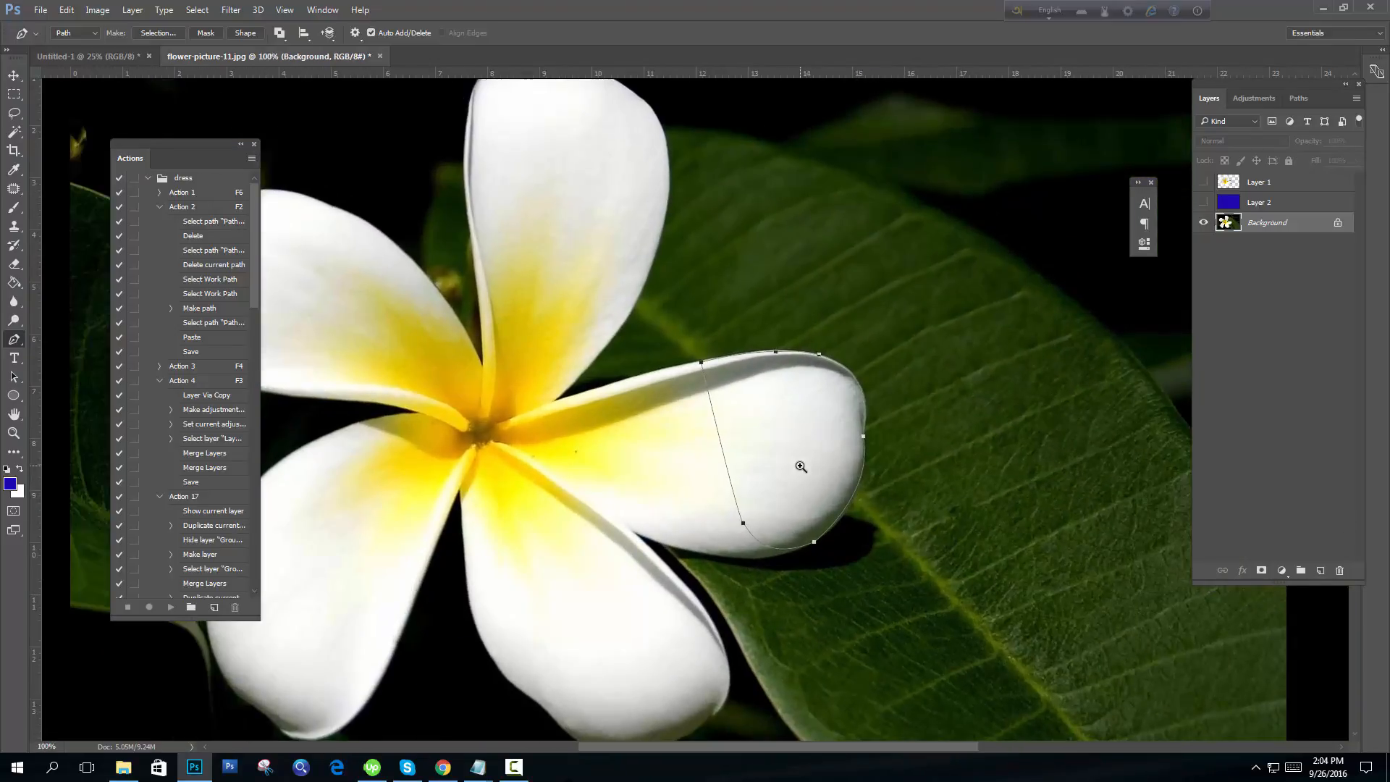
- Turn the petal tip path into a selection and copy that area to a new layer
key(ctrl+Return)
ctrl+click(971, 419)
ctrl+click(969, 421)
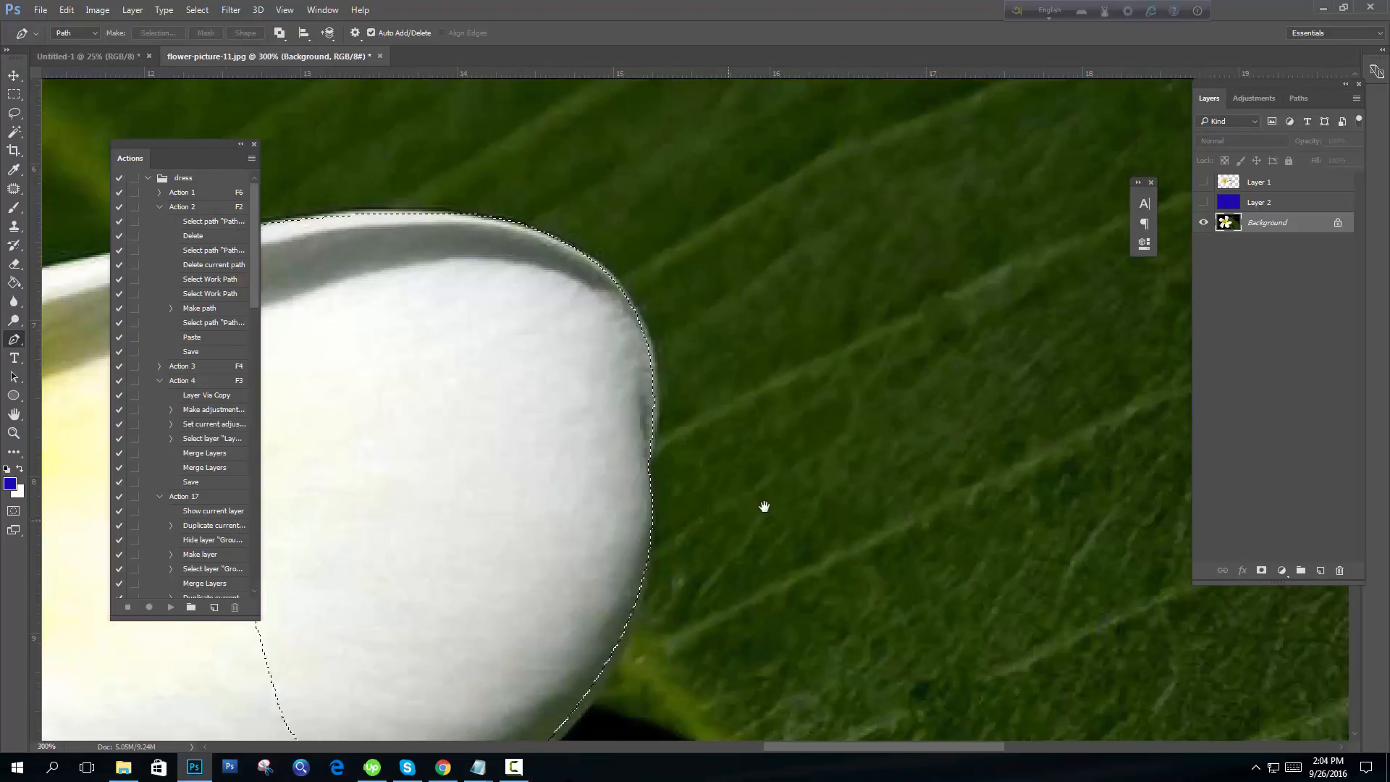
drag(753, 532, 788, 521)
key(ctrl+j)
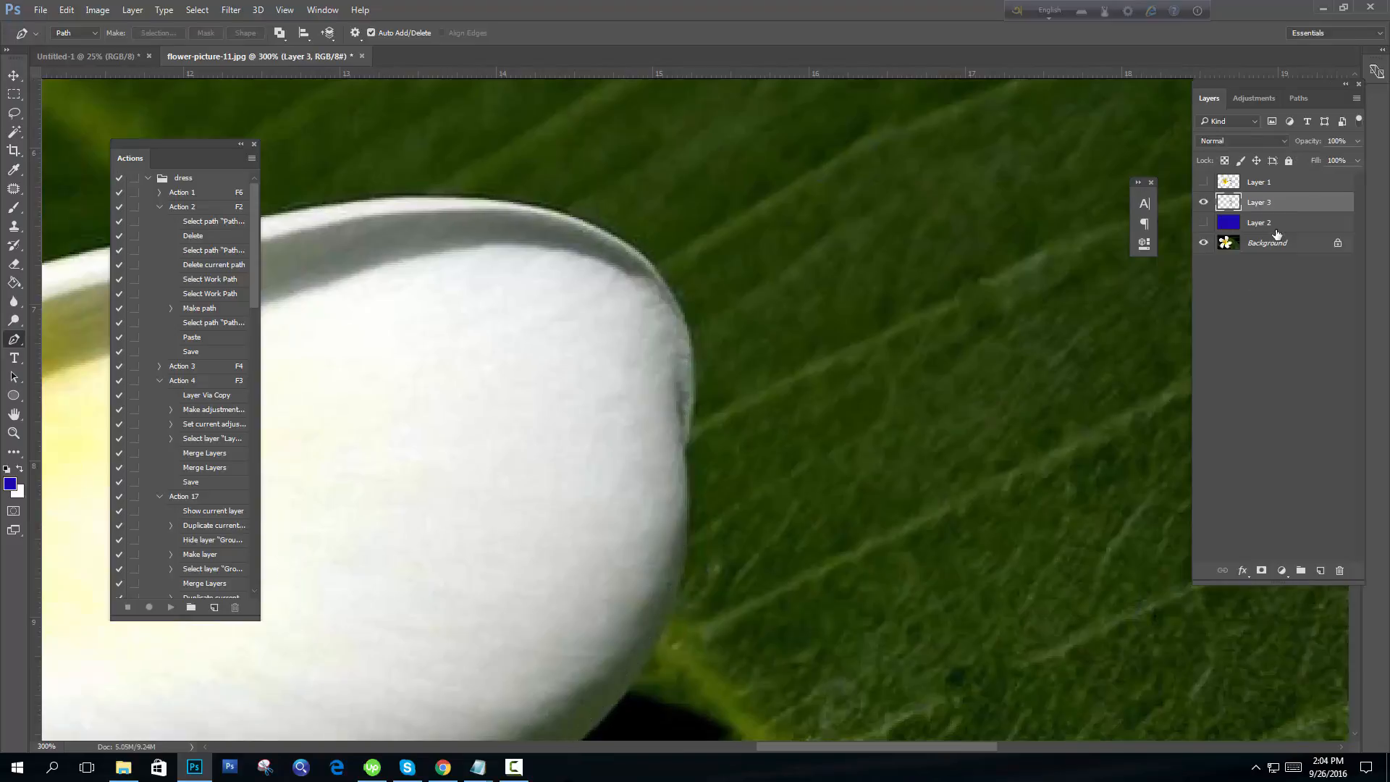
- Bring the petal tip layer to the top of the stack and show the blue fill and flower cut-out layers
key(ctrl+])
click(1203, 222)
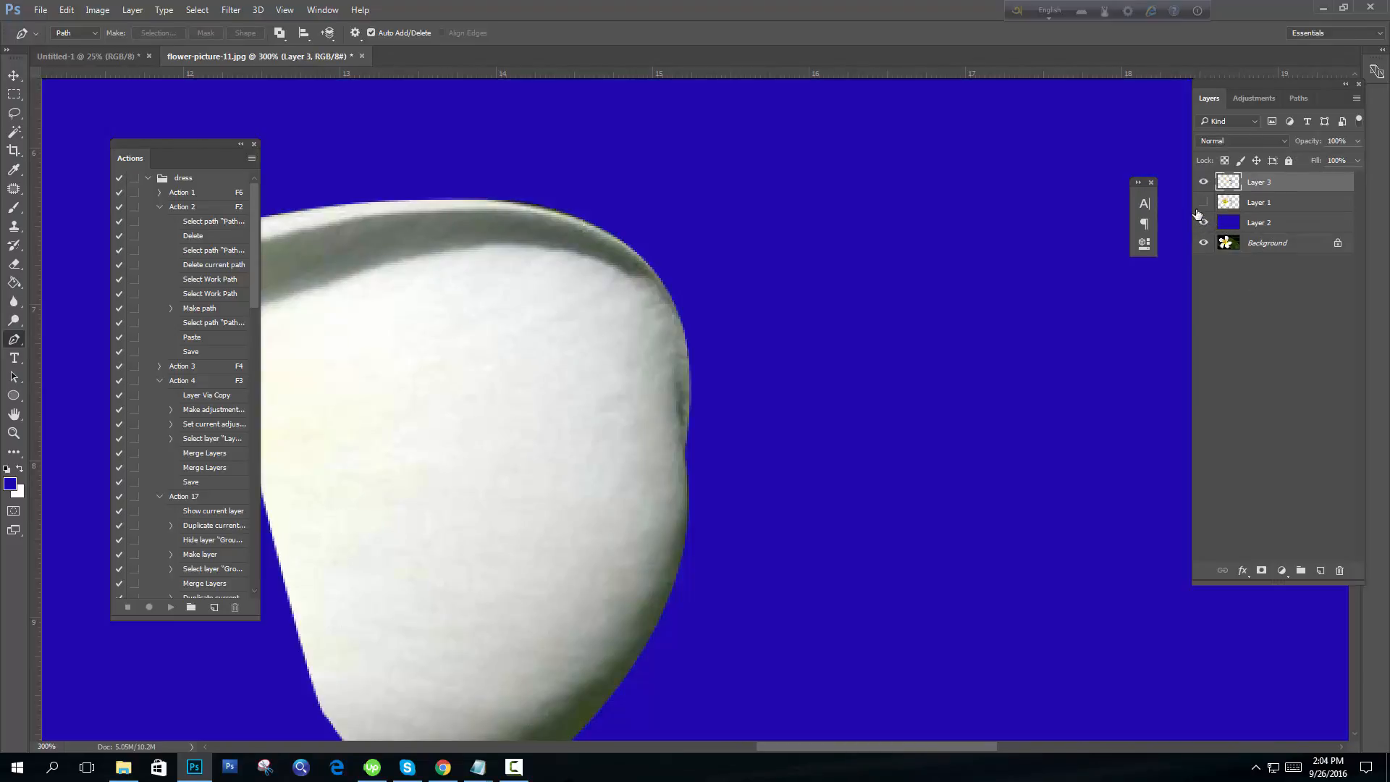
click(1203, 202)
click(13, 76)
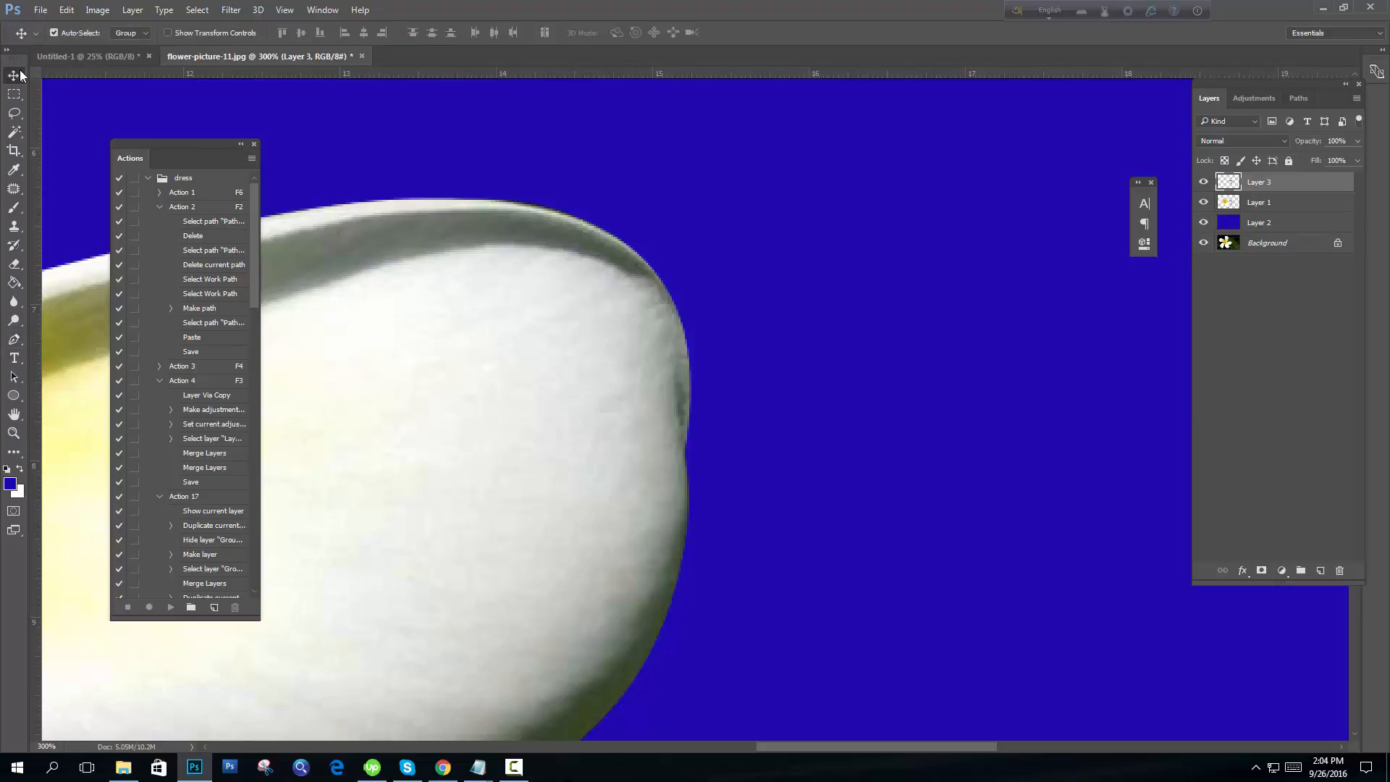
- Move the copied petal tip down and right of the original petal and compare their cut edges up close
key(ctrl+minus)
drag(755, 369, 876, 527)
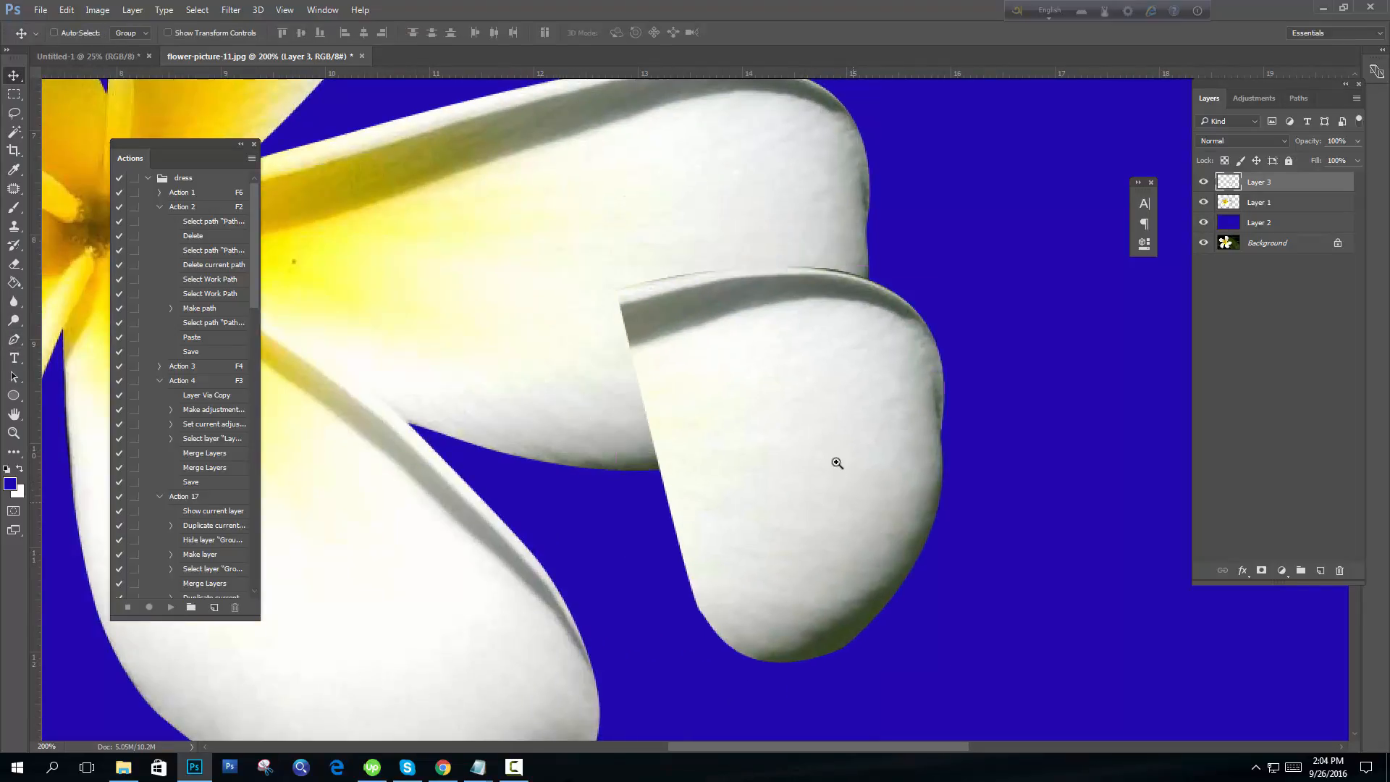
key(ctrl+plus)
drag(691, 404, 700, 431)
drag(694, 466, 609, 209)
drag(646, 328, 601, 356)
drag(583, 301, 599, 650)
drag(617, 696, 741, 586)
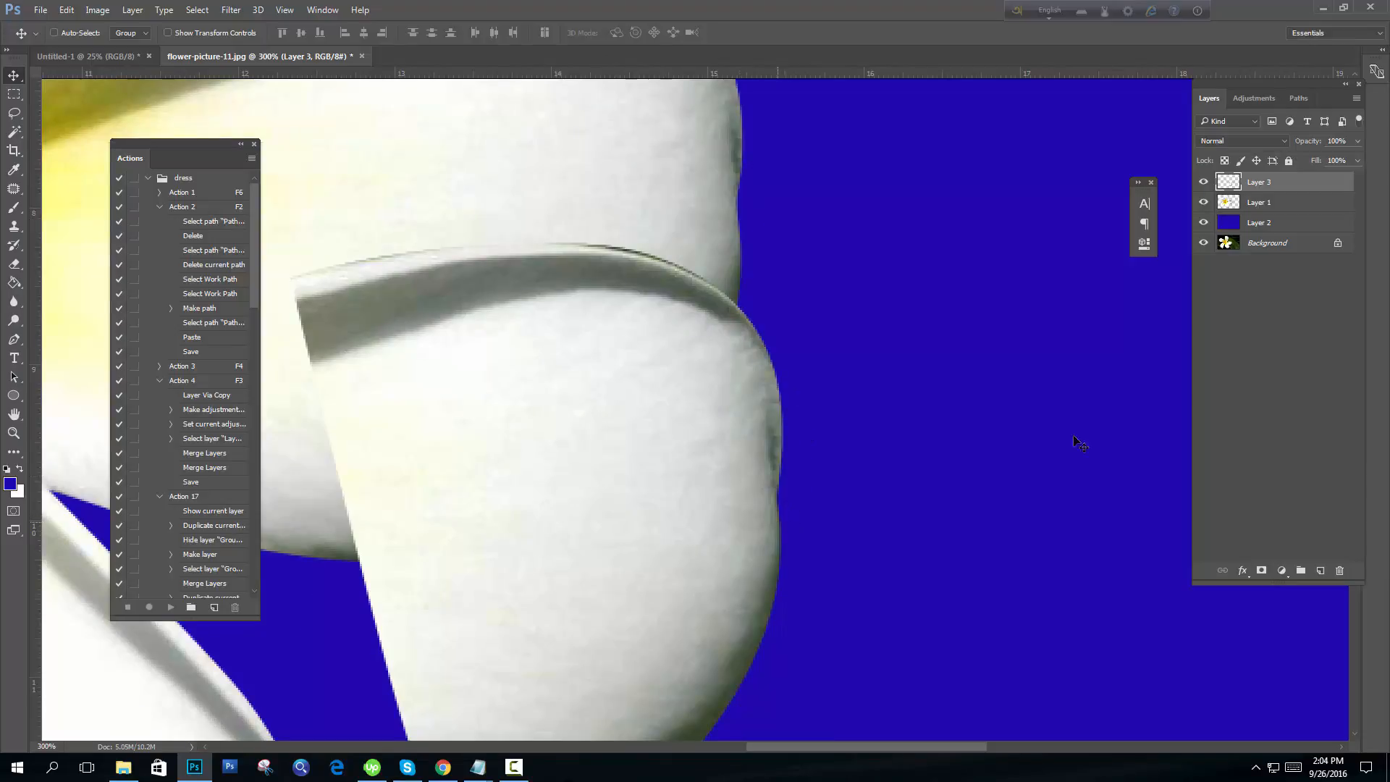
- Add a new layer above the blue fill, try it in black, and fill it with white
click(1277, 225)
click(1316, 571)
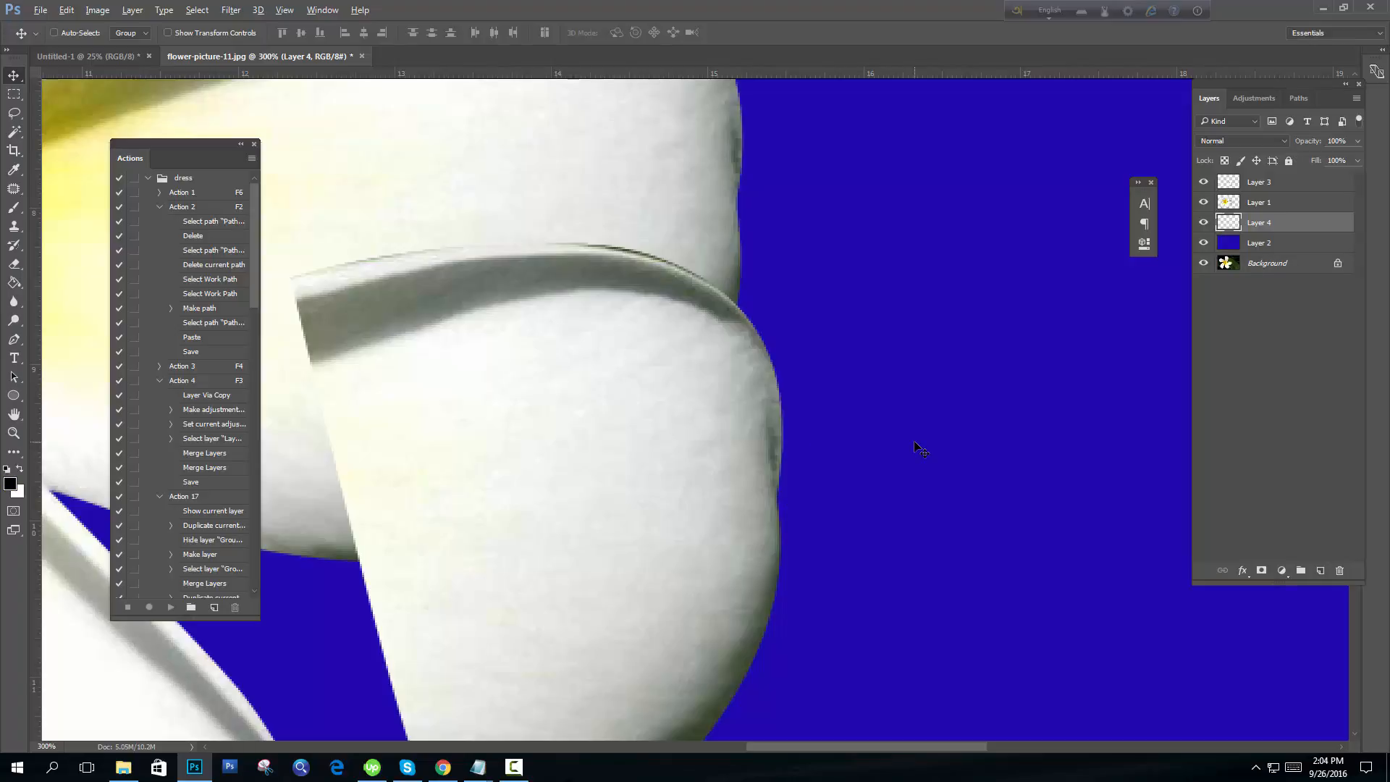
key(alt+BackSpace)
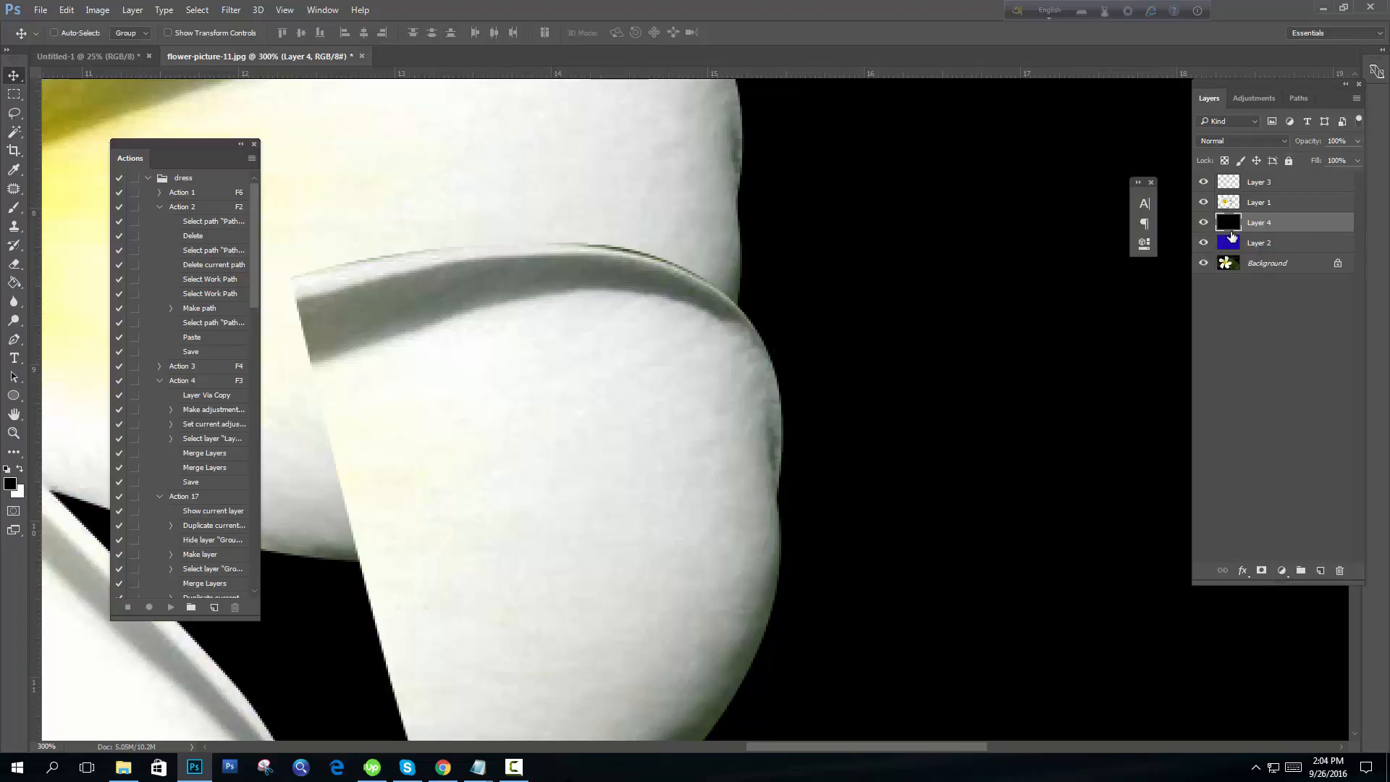
key(ctrl+BackSpace)
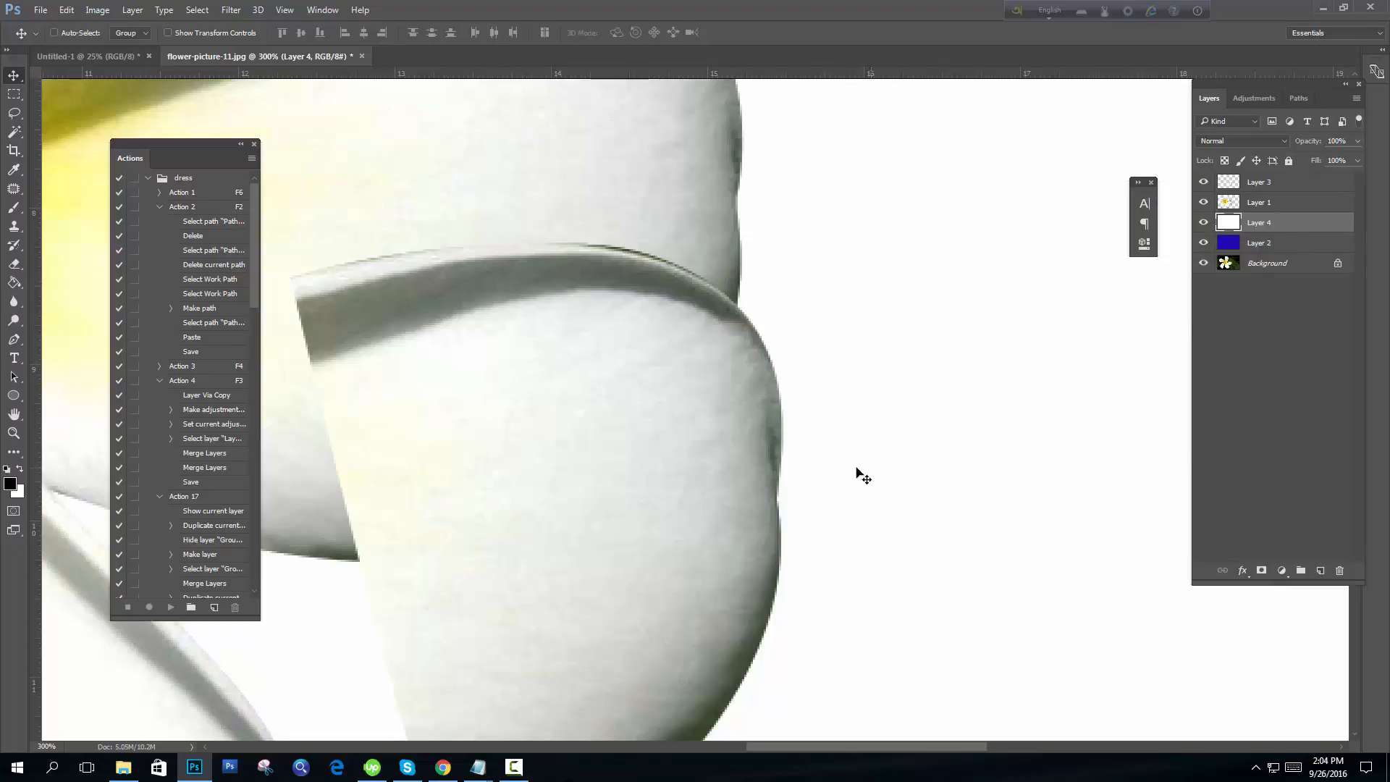
- Check the petal edges against white, and hide the white fill, flower cut-out and petal tip layers
scroll(840, 477, up, 3)
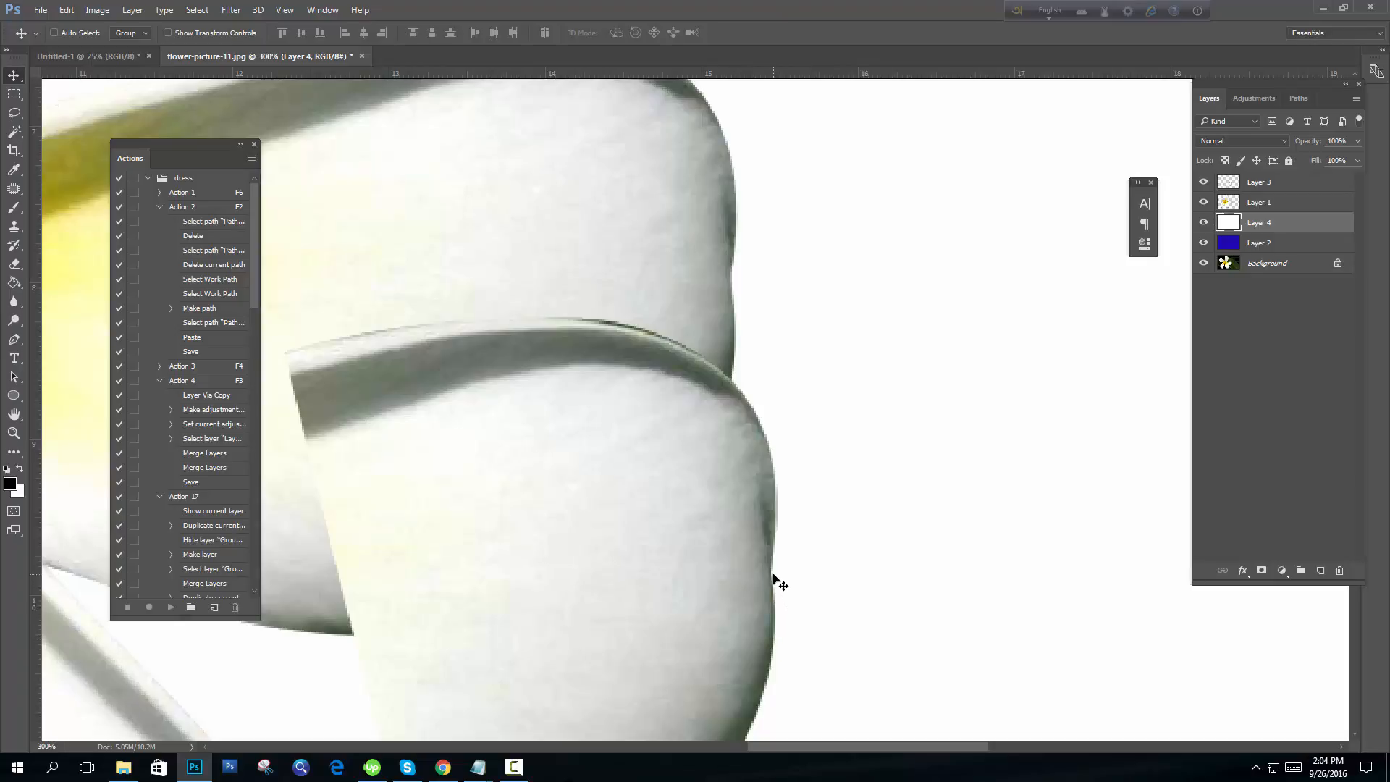
key(ctrl+minus)
key(ctrl+minus)
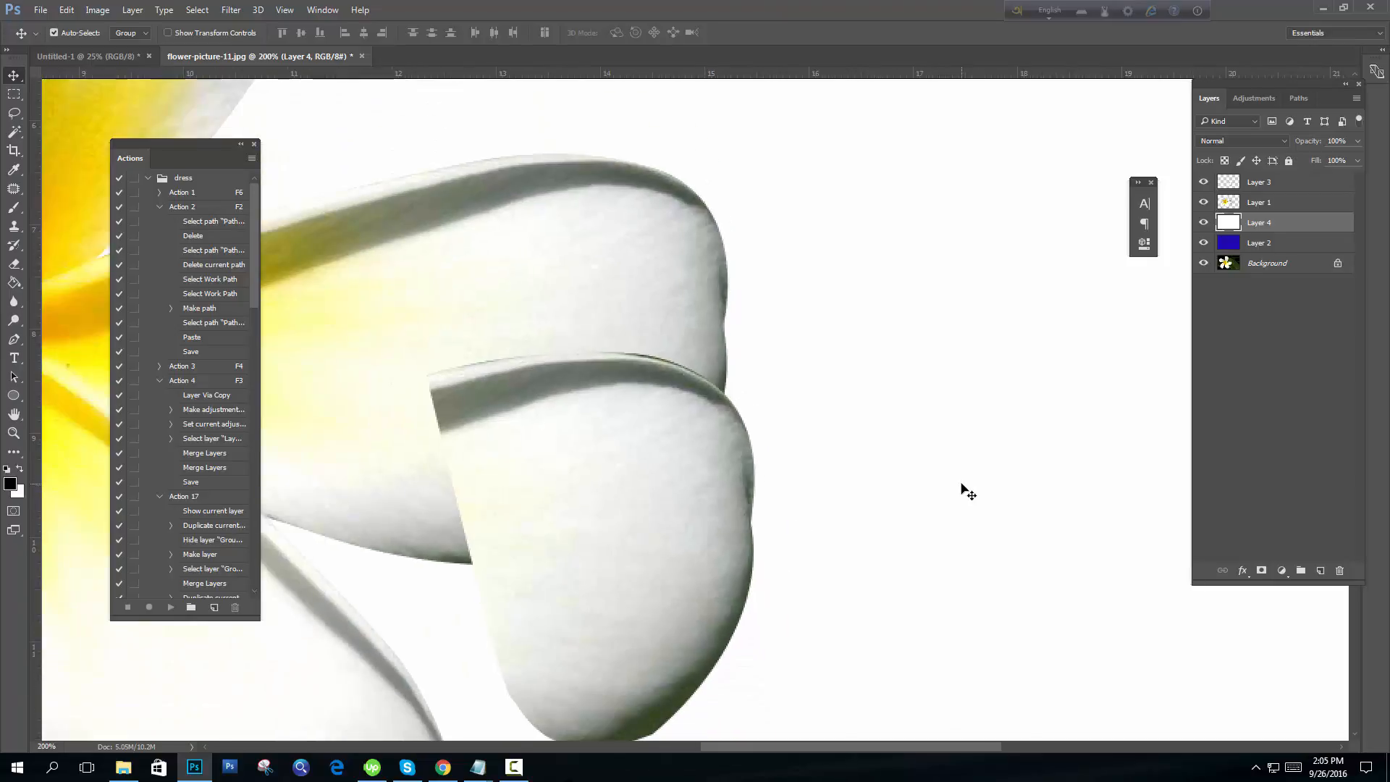
click(1203, 222)
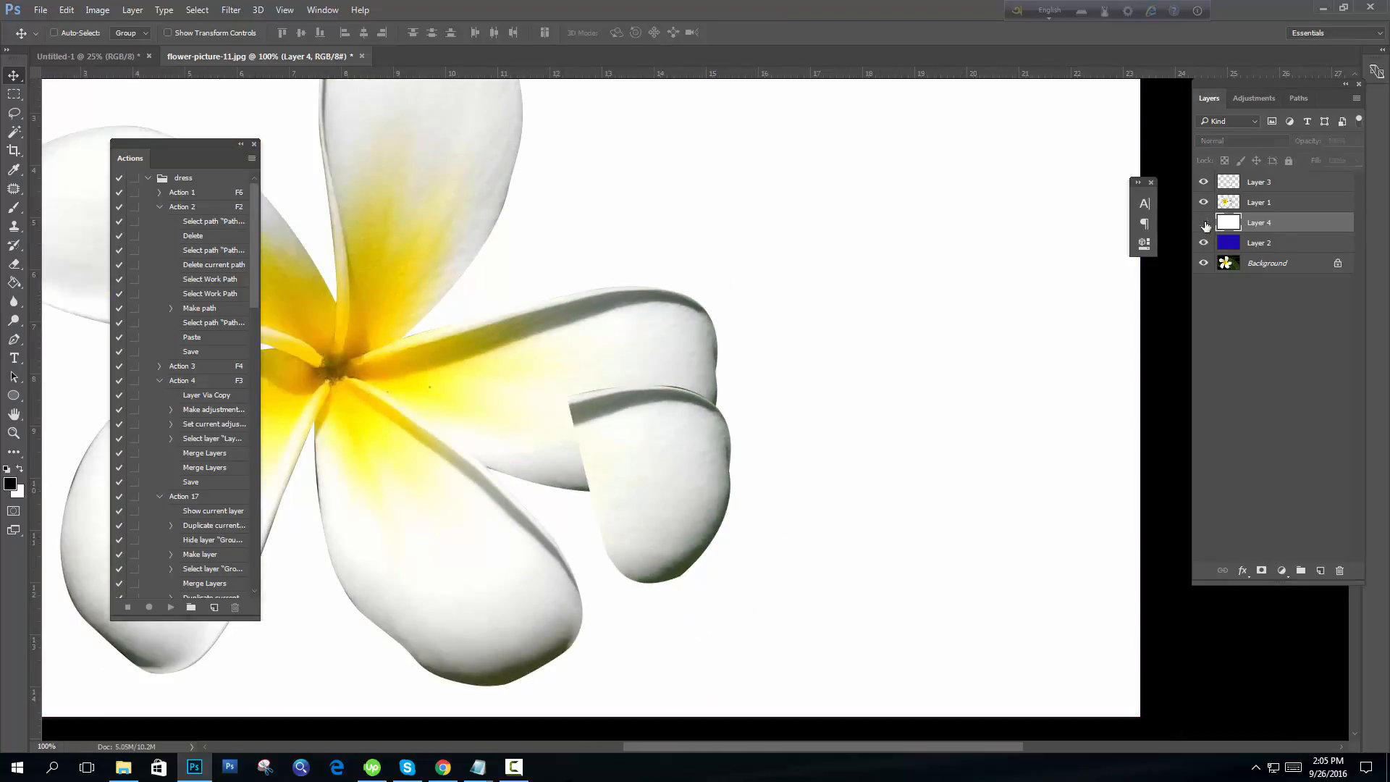
click(1203, 202)
click(1203, 182)
- Delete Path 2, the path drawn around the petal tip
click(1295, 98)
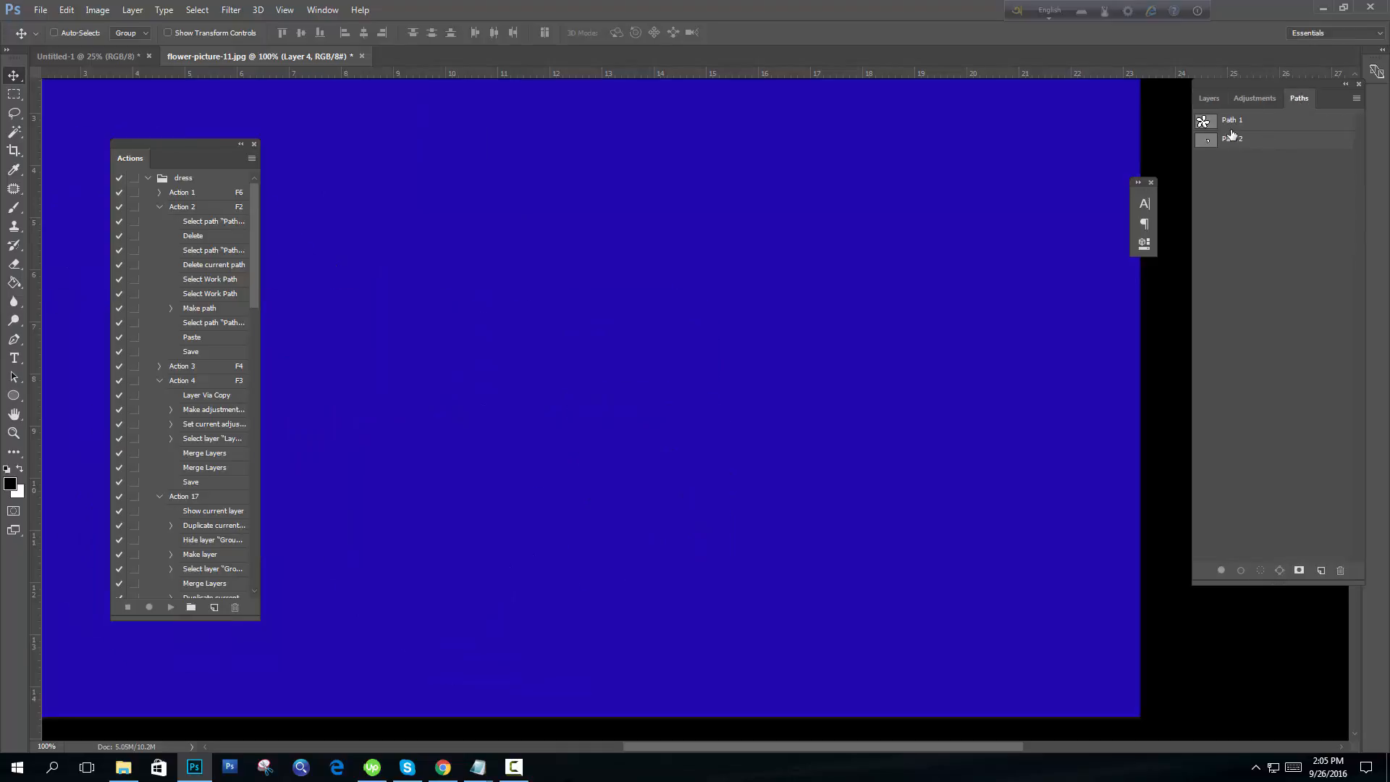
click(1232, 142)
key(Delete)
- Select the Background layer and hide the blue fill layer
click(1209, 99)
click(1234, 264)
click(1203, 242)
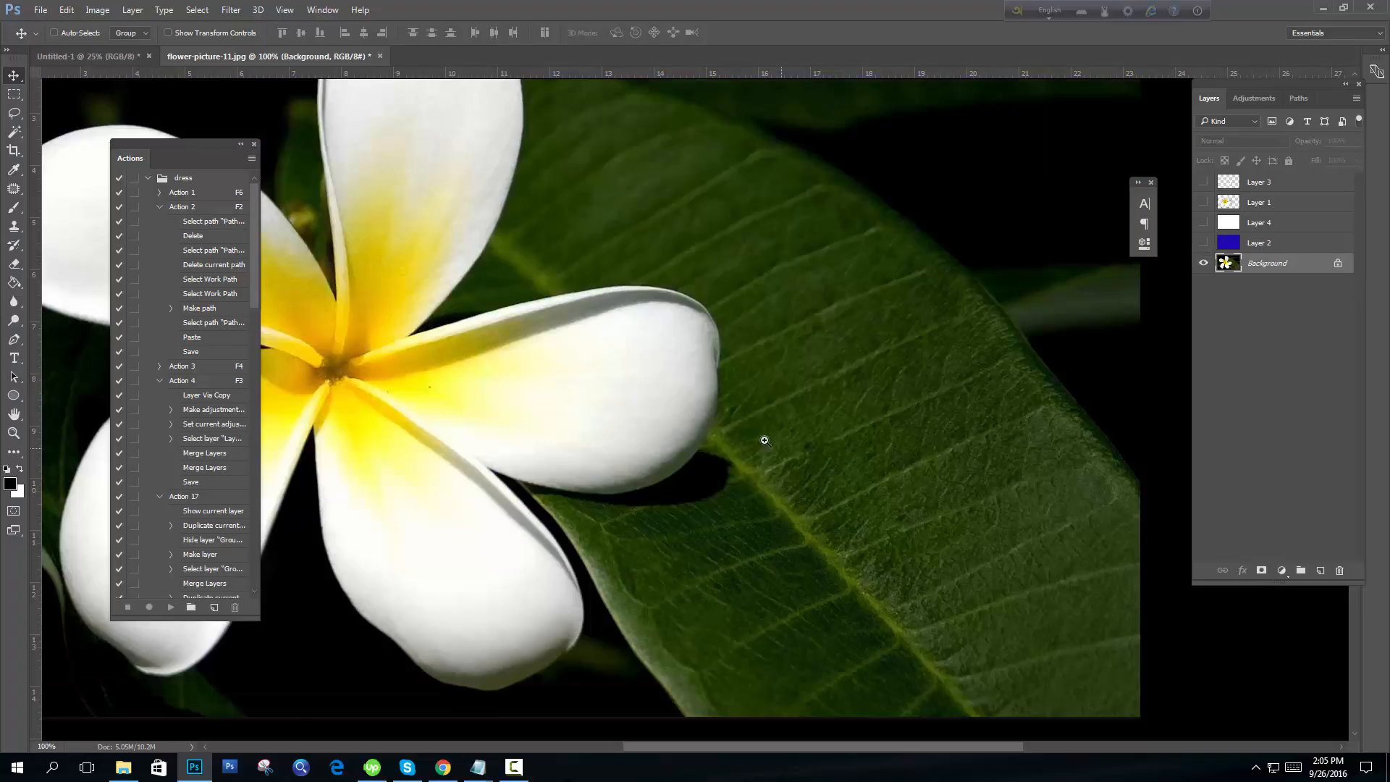
- Start a new Pen path at the right petal's outer notch and curve it down to the petal's lower edge
scroll(760, 440, up, 3)
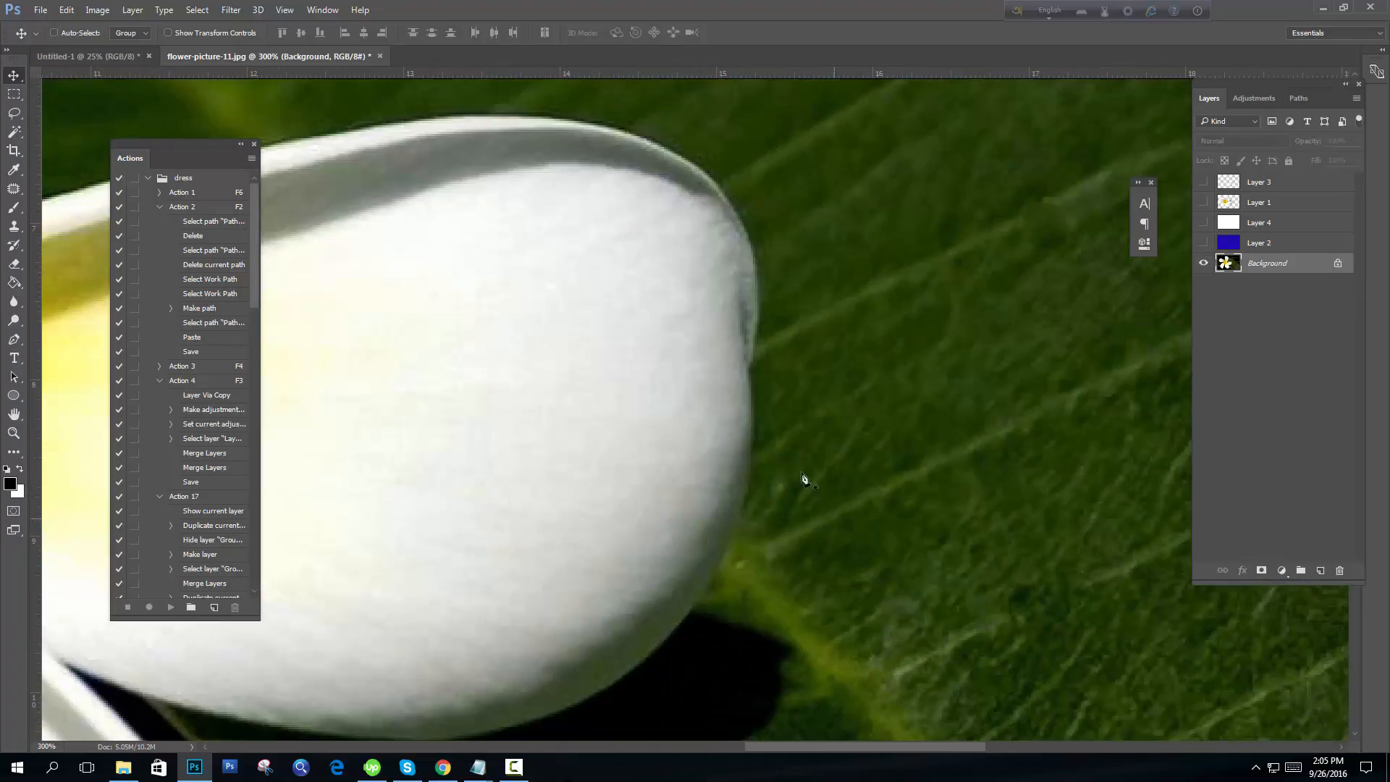
key(p)
click(748, 377)
scroll(763, 552, down, 2)
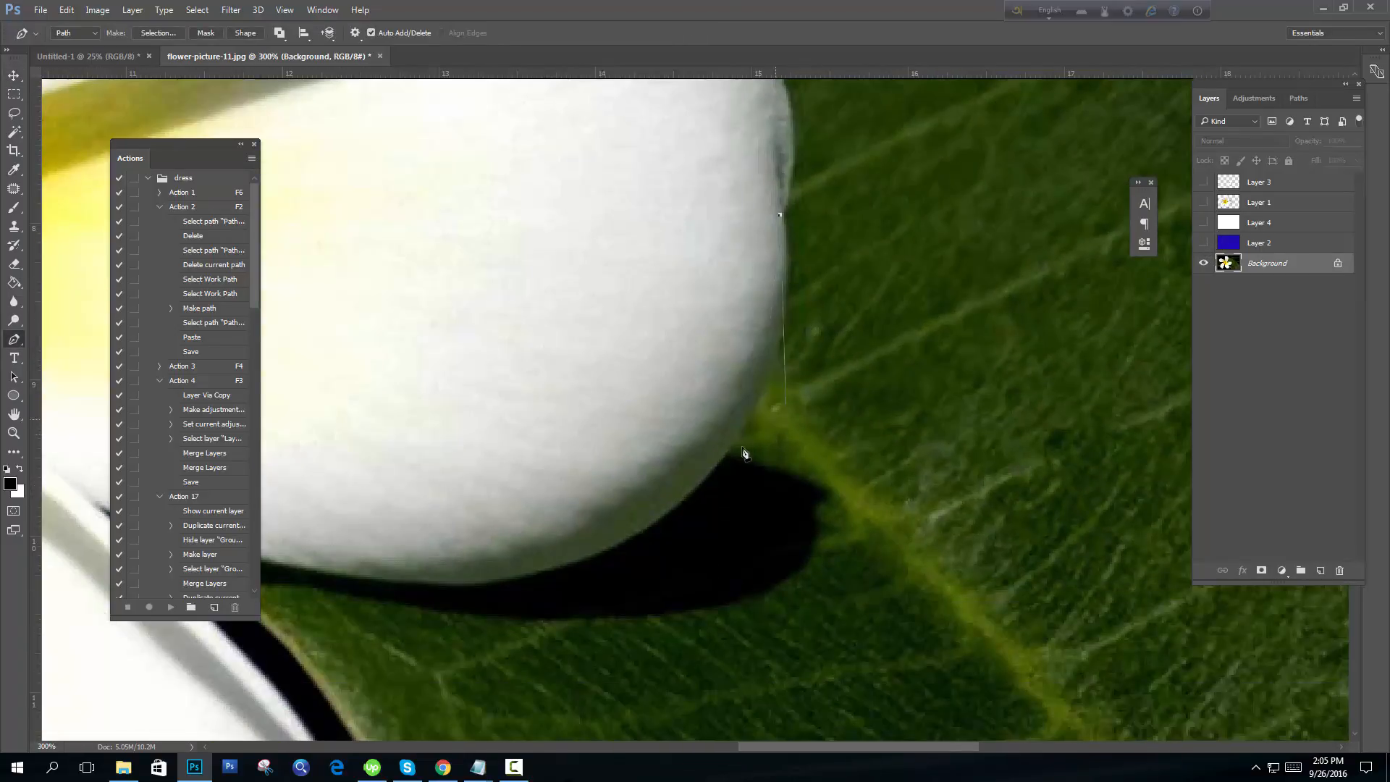
drag(715, 462, 608, 562)
- Extend the path from the notch around the upper tip, and close it across the inside of the petal
scroll(831, 472, up, 5)
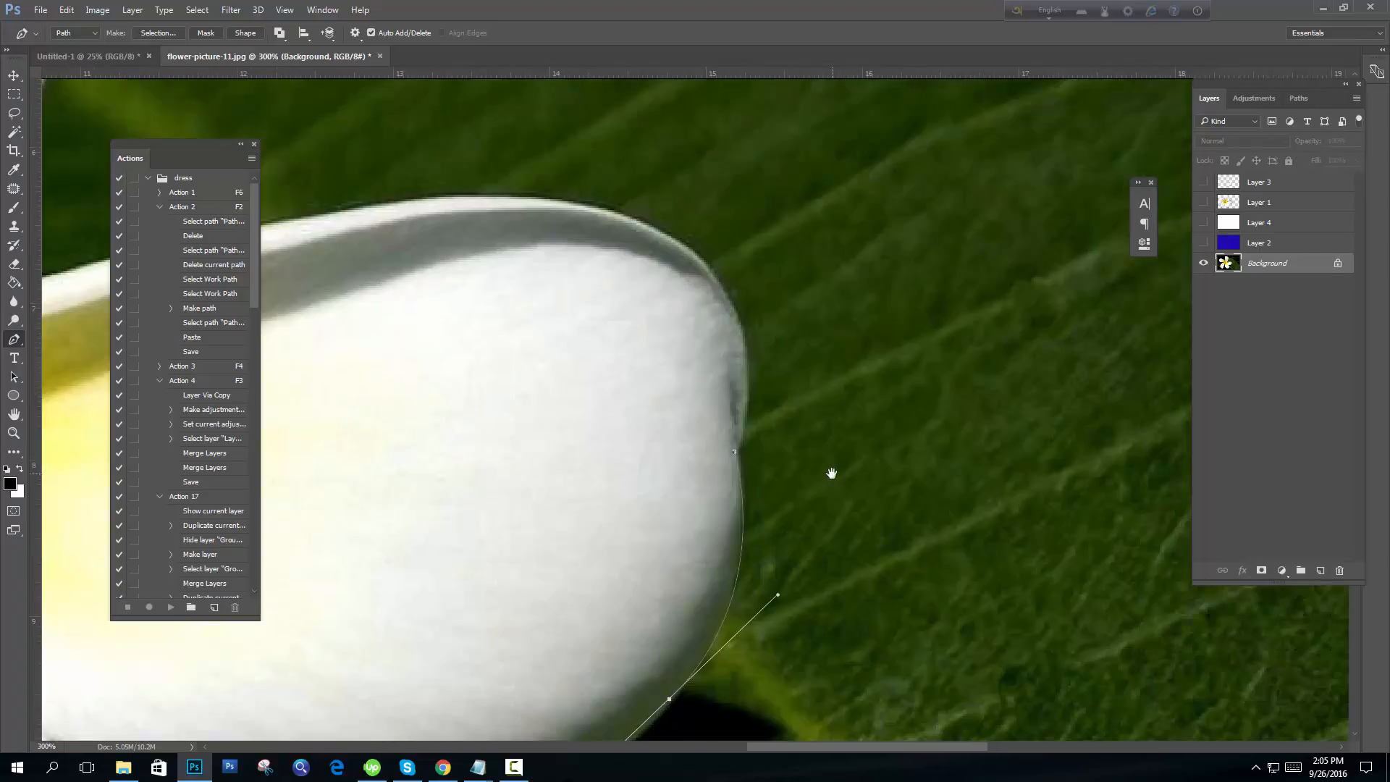
click(734, 476)
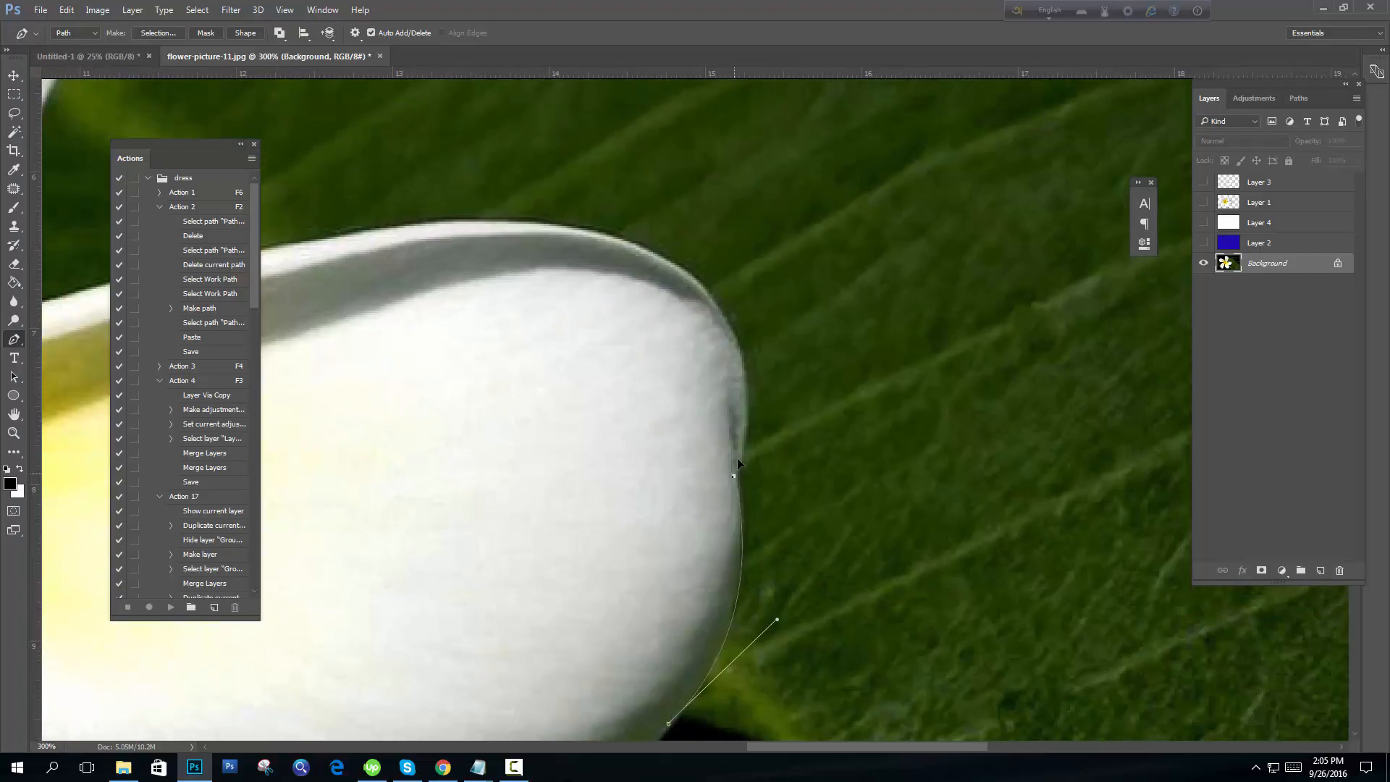
drag(653, 255, 520, 175)
click(433, 477)
drag(475, 456, 600, 188)
drag(496, 422, 498, 427)
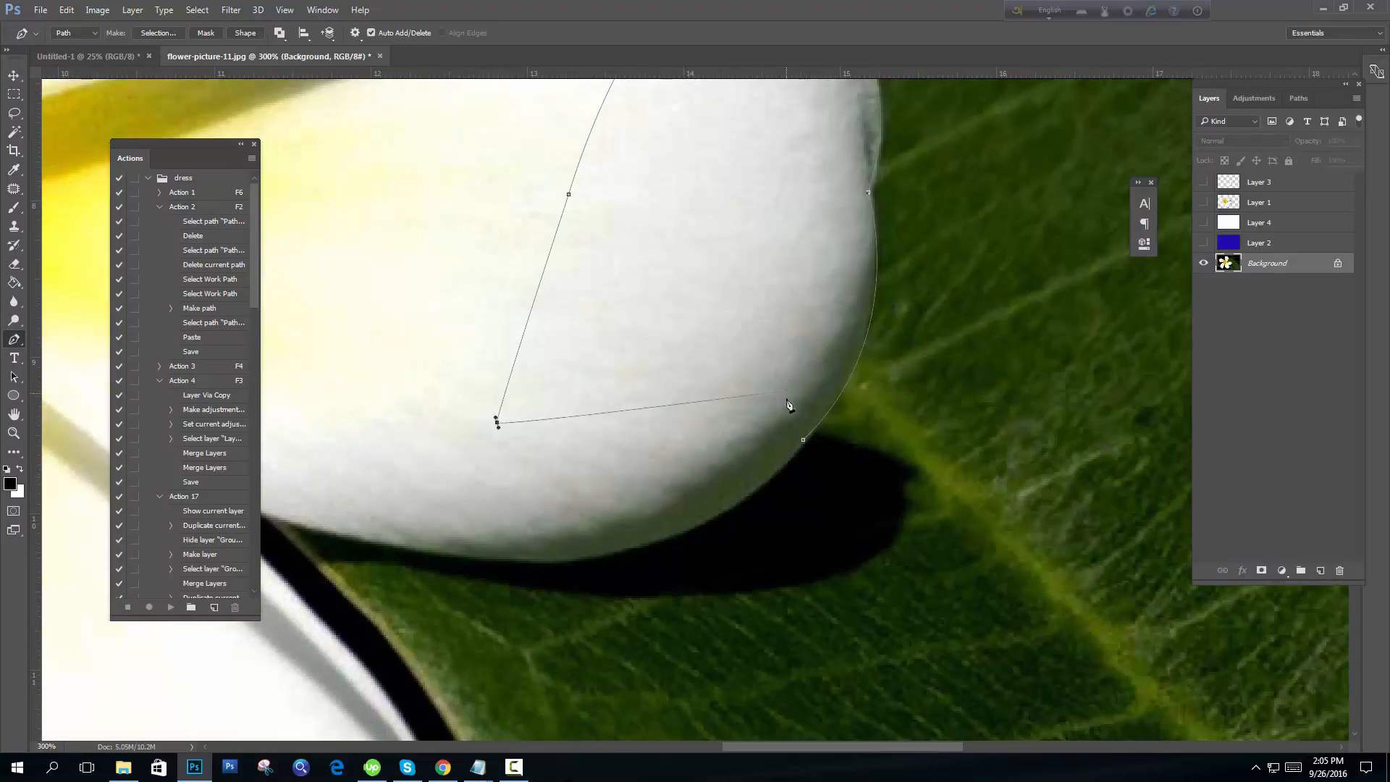
click(802, 440)
- Load the new path as a selection and copy the enclosed petal tip to its own layer
key(ctrl+Return)
key(ctrl+minus)
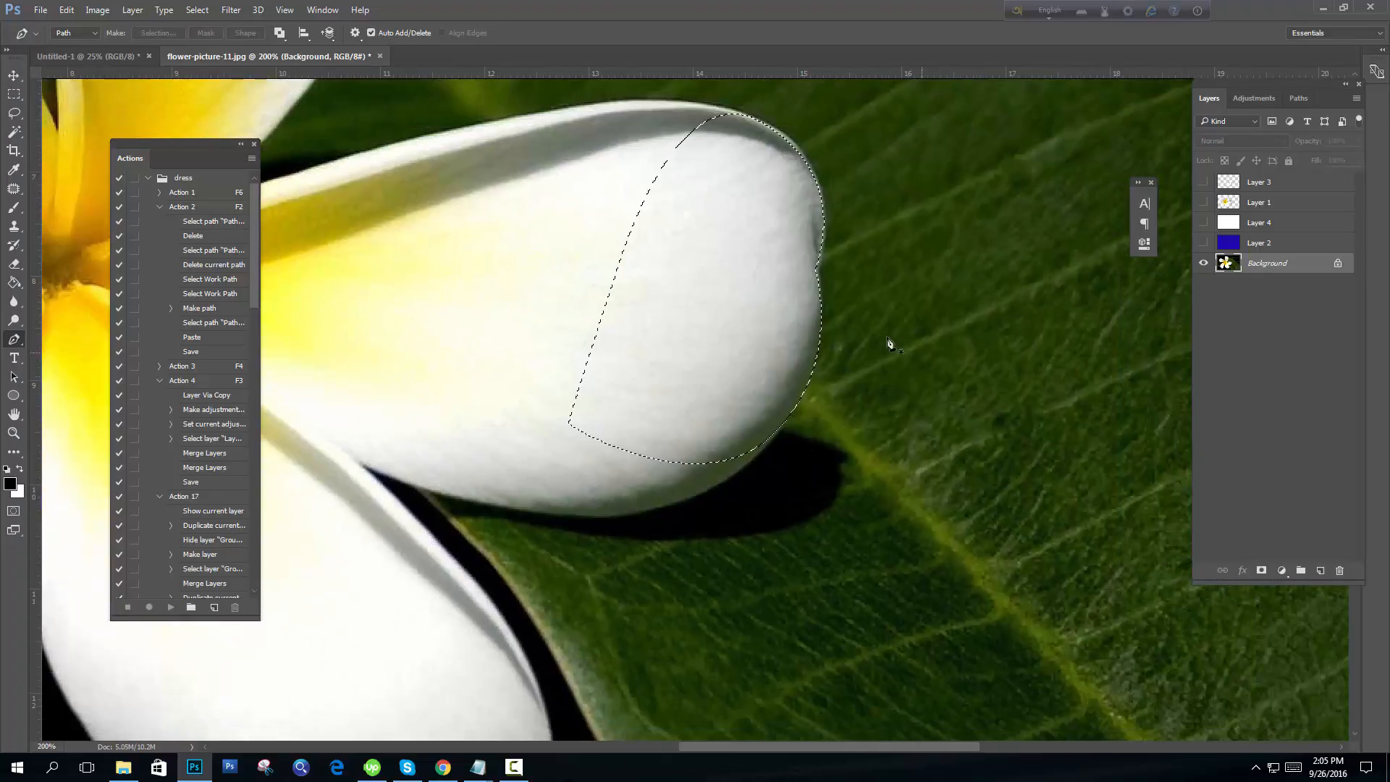
key(ctrl+plus)
drag(930, 268, 837, 383)
key(ctrl+j)
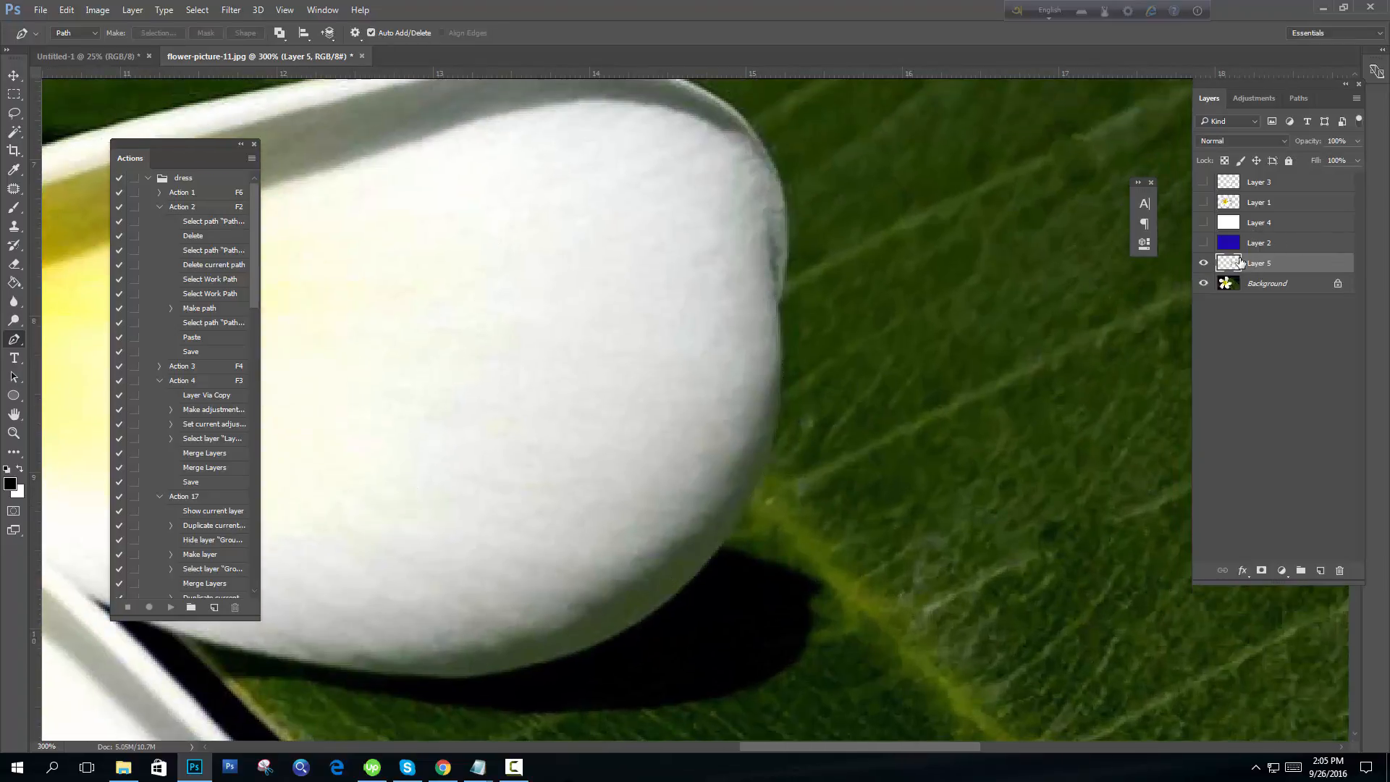
- Move the new petal piece's layer above the white fill layer and show the white fill
key(ctrl+bracketright)
drag(1240, 266, 1226, 252)
click(1203, 244)
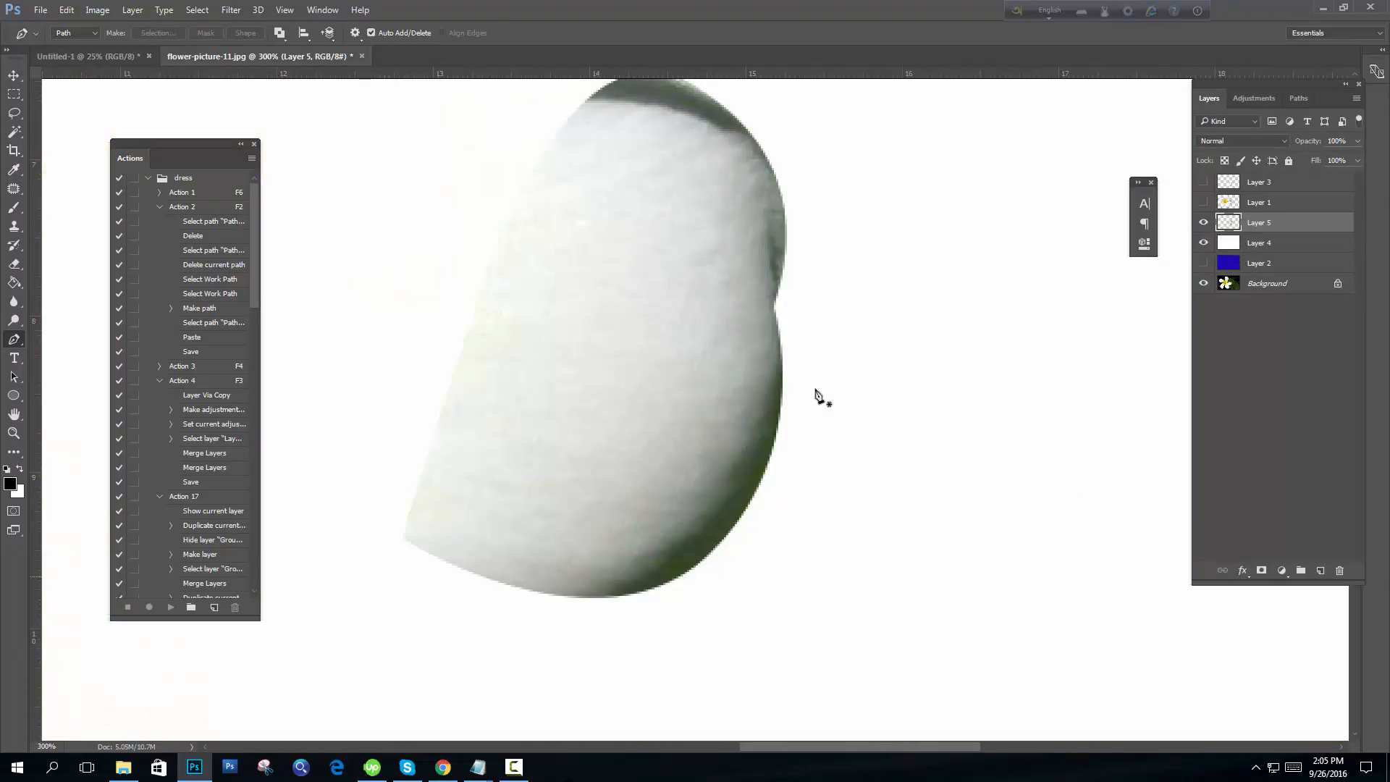
key(ctrl+minus)
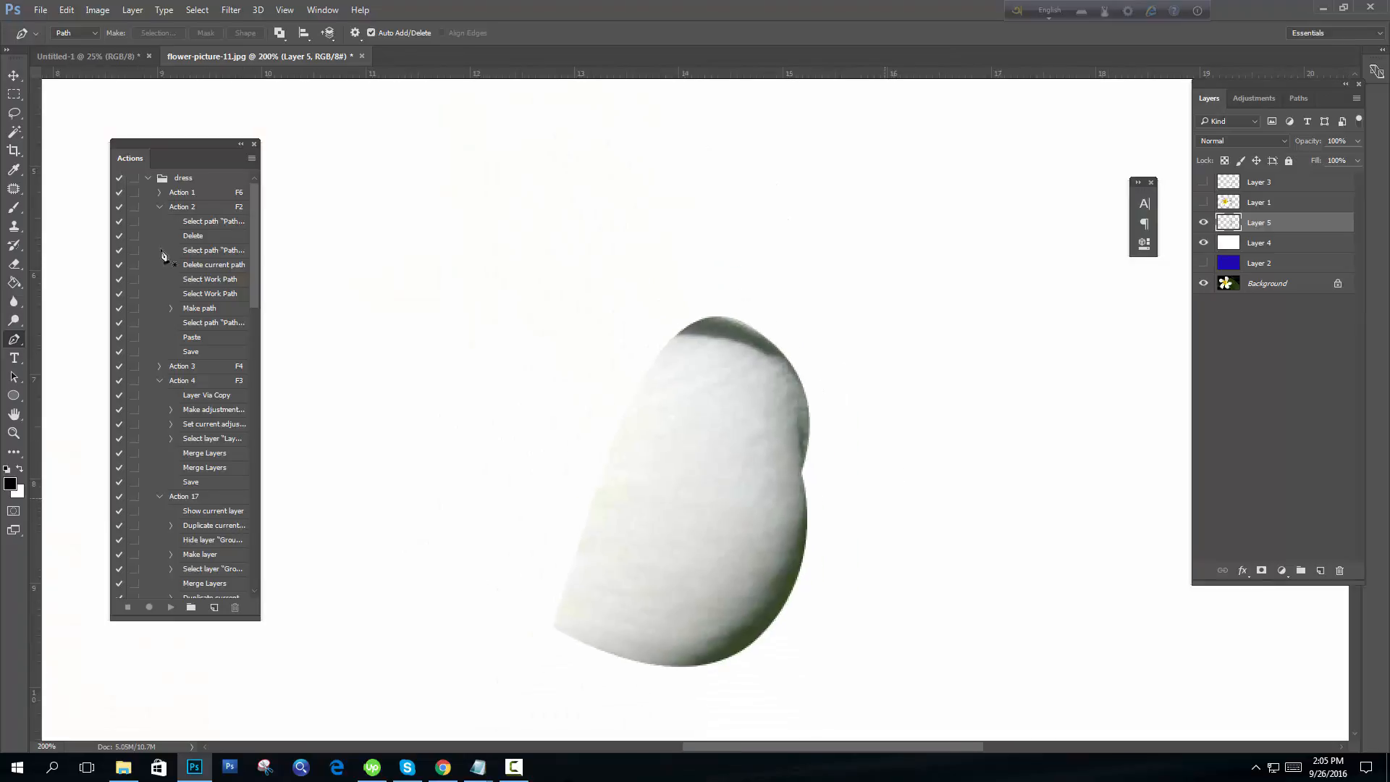
- Show the flower cut-out and move the new petal piece down and right, clear of the right petal's edge
click(14, 75)
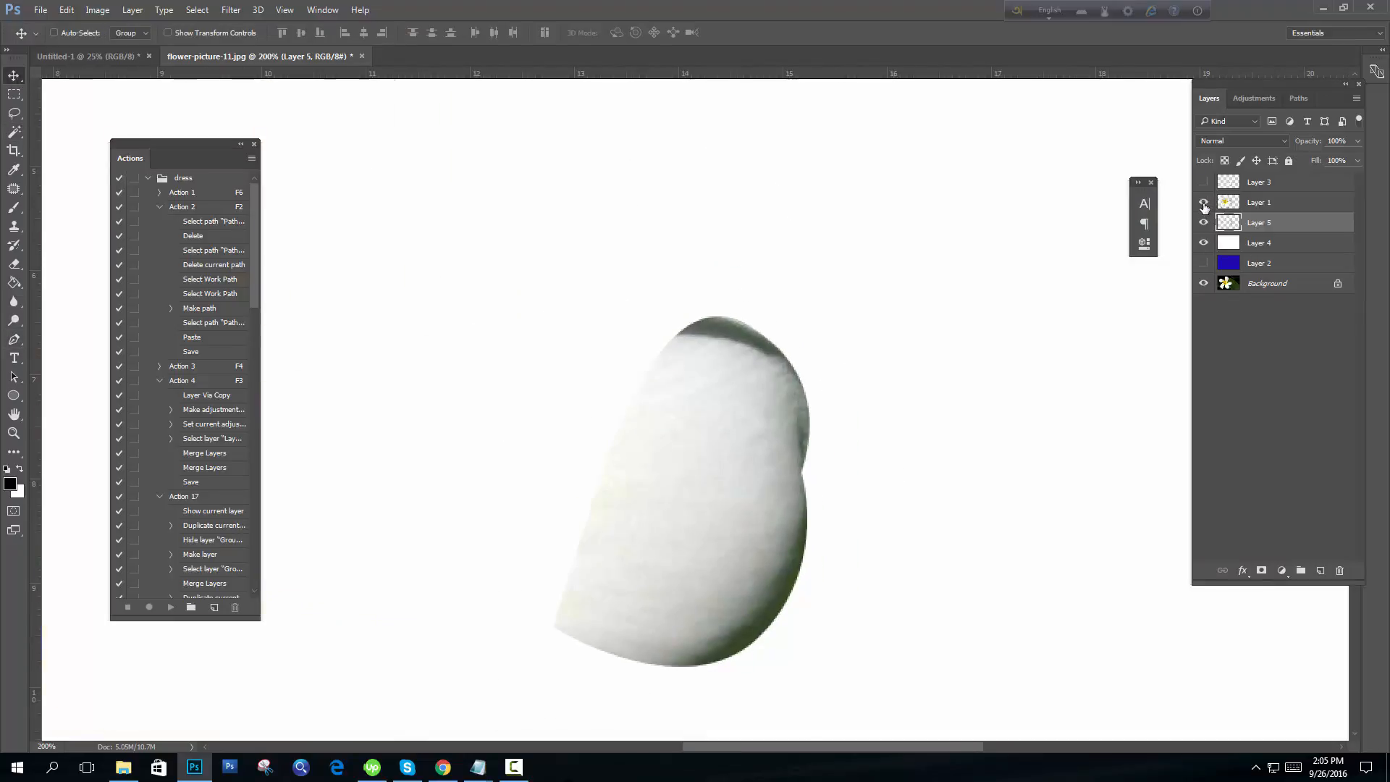
click(1204, 206)
drag(758, 457, 927, 500)
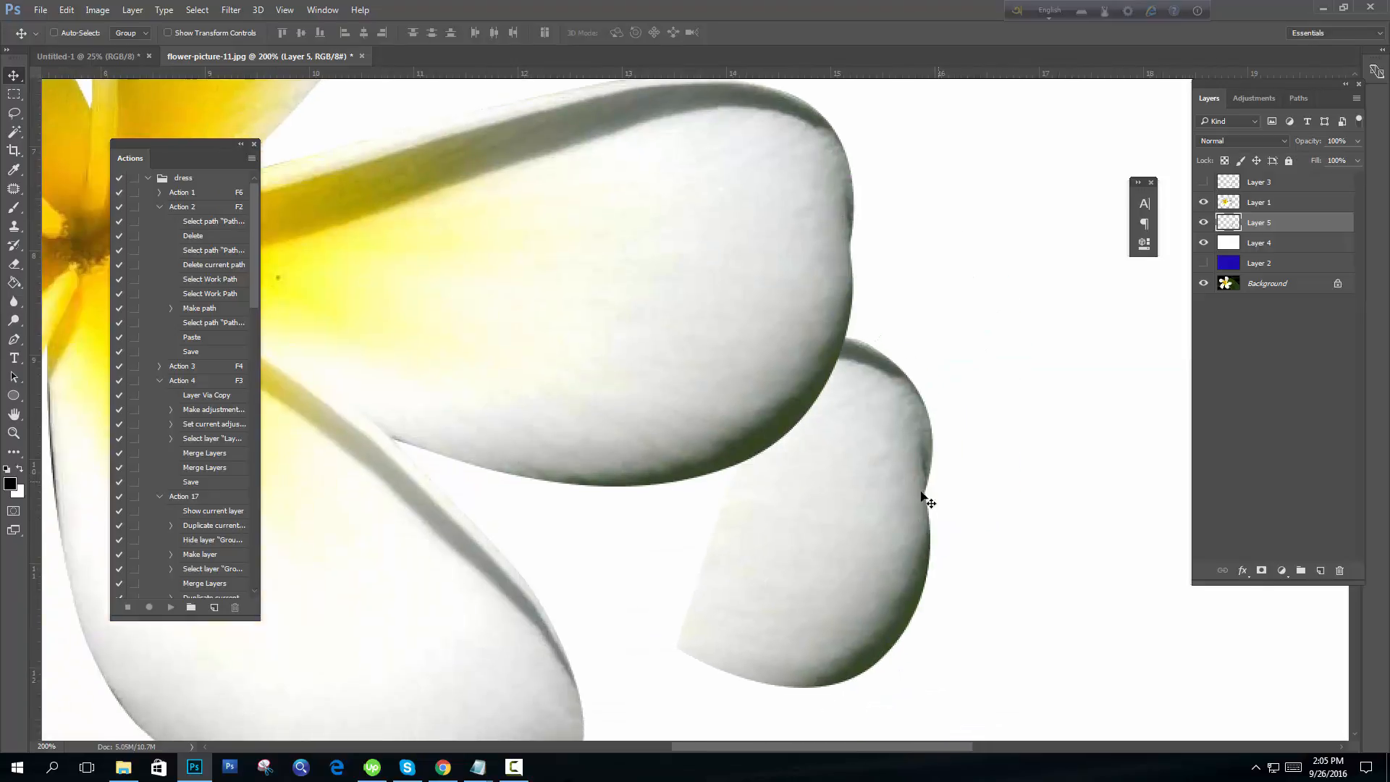
- Move the petal piece slightly down and left, and compare its edge with the right petal's edge at 200% and 100% zoom
drag(847, 579, 842, 592)
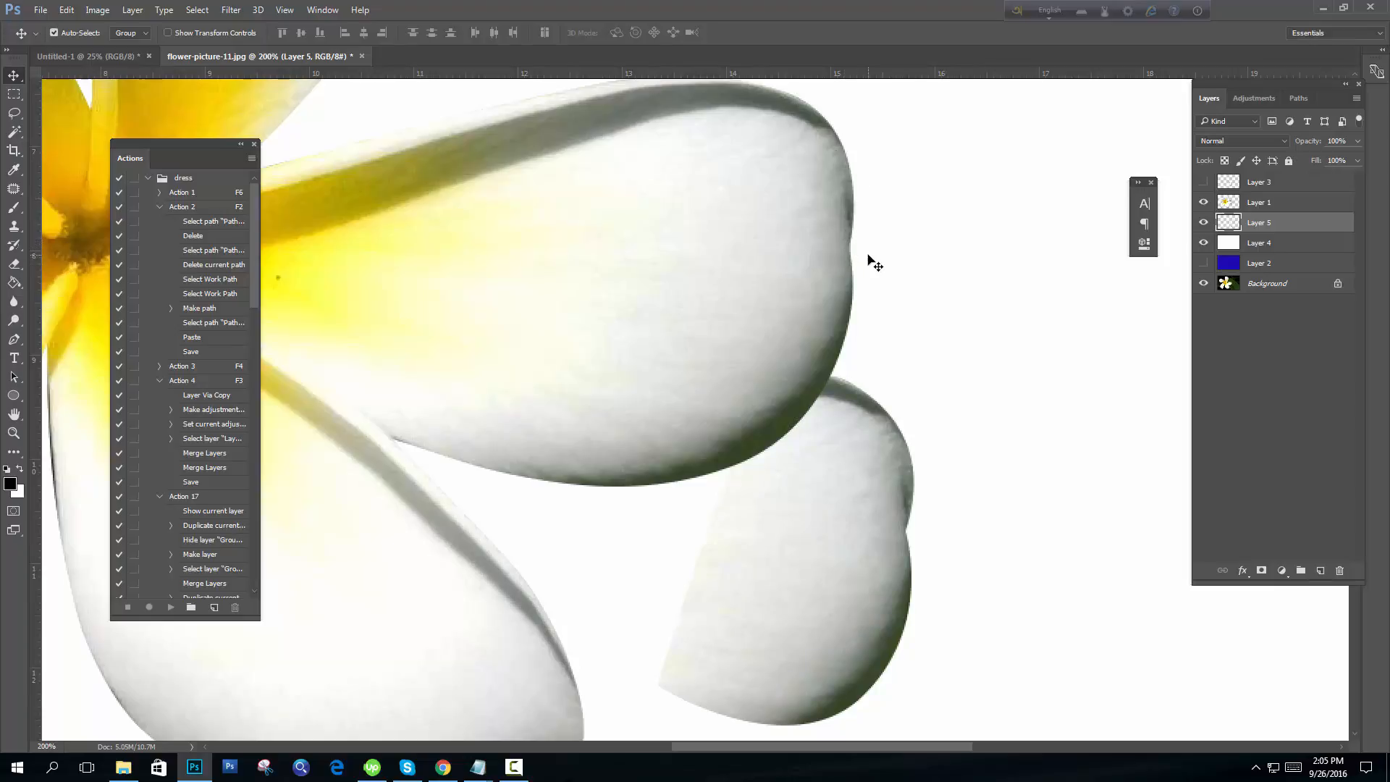
key(ctrl+minus)
drag(729, 531, 879, 467)
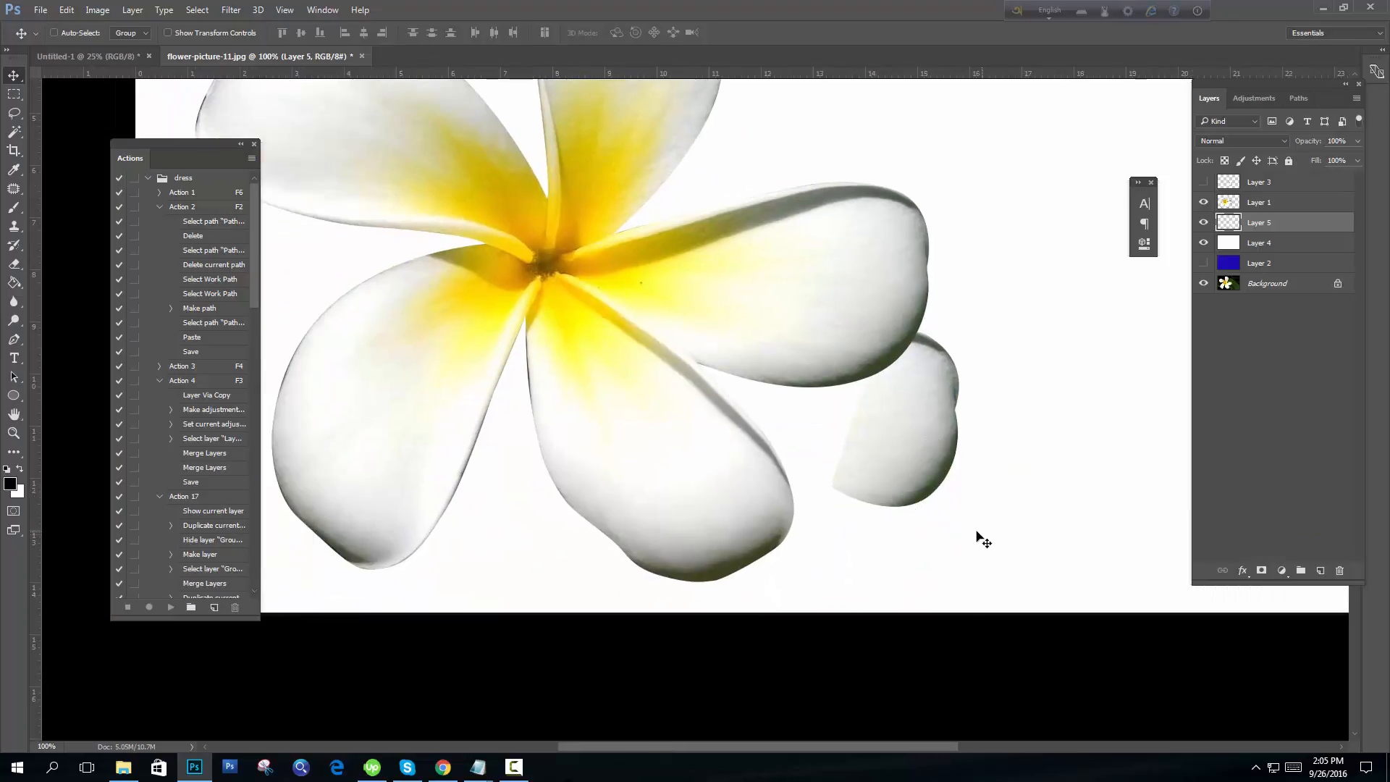
ctrl+click(914, 286)
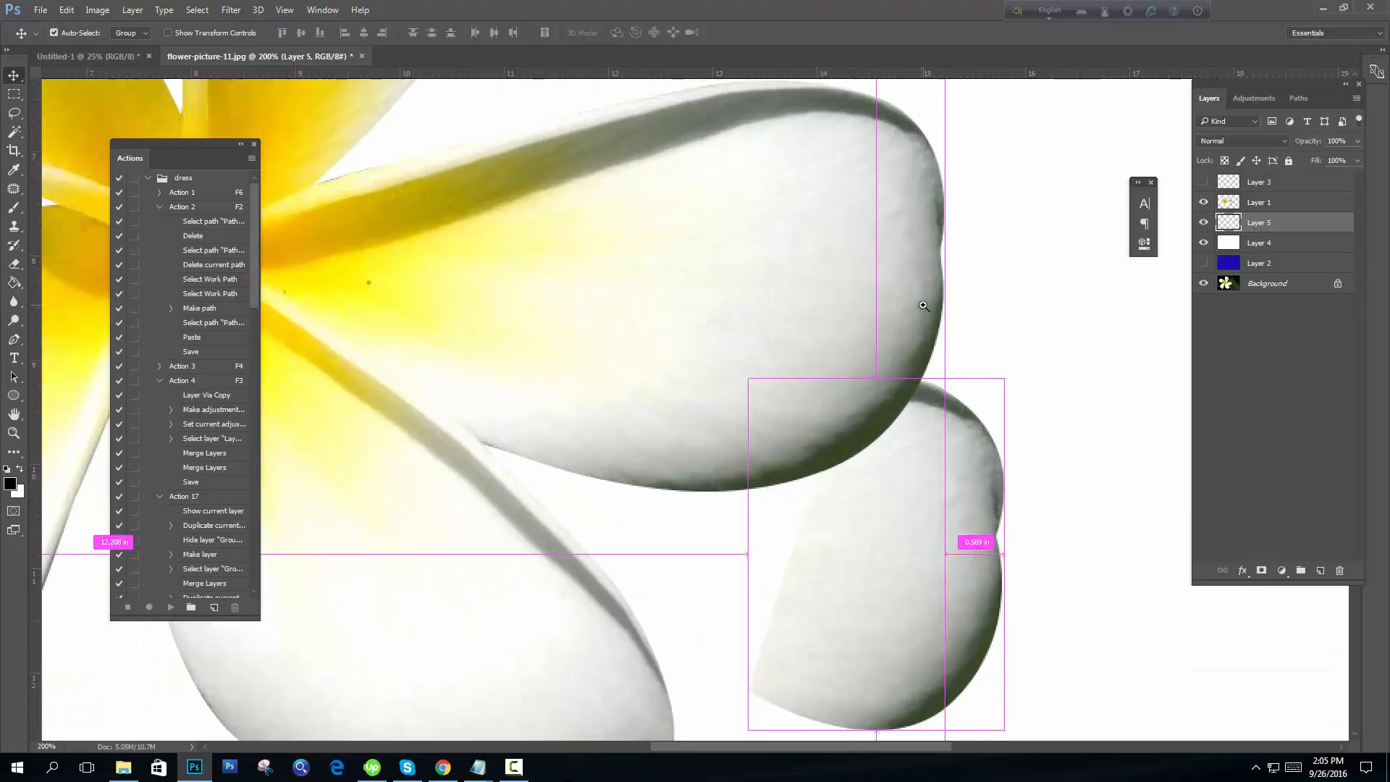
key(ctrl+minus)
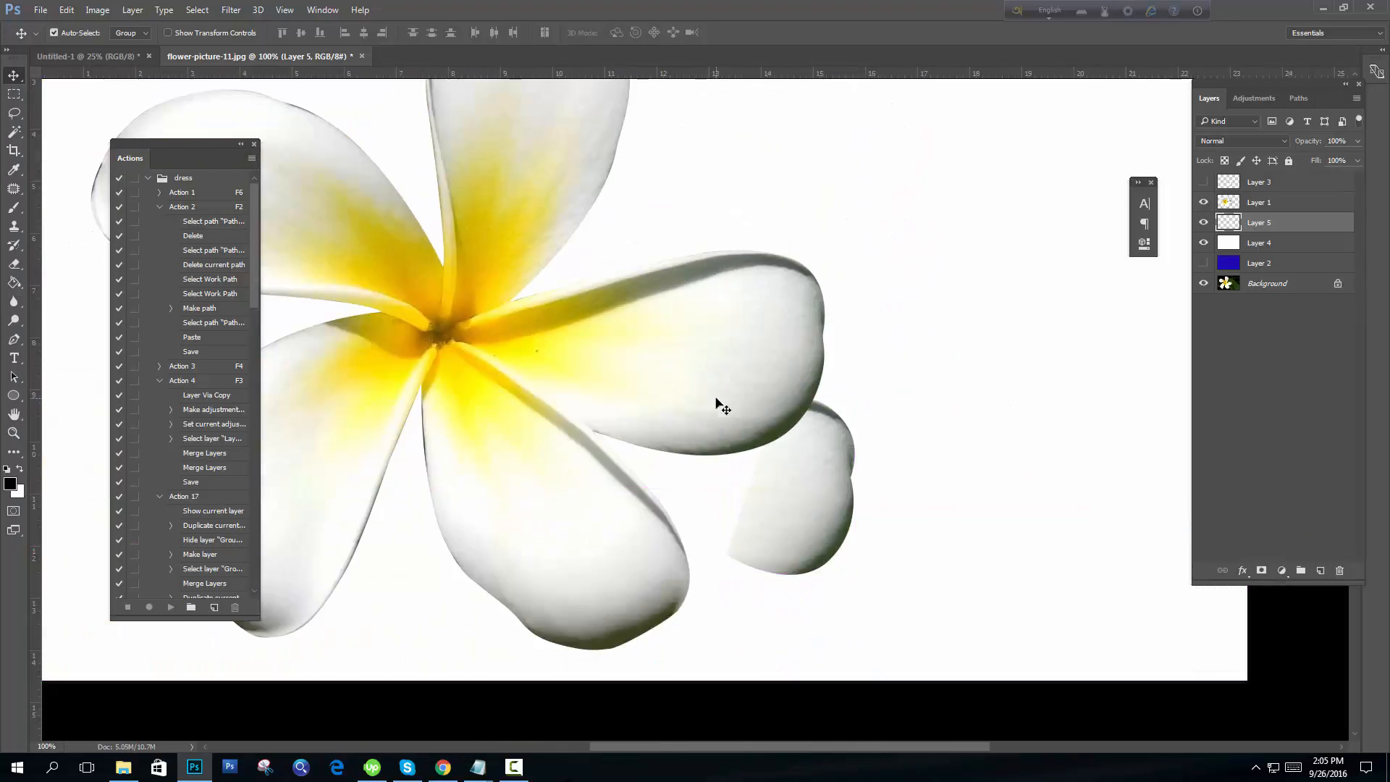
ctrl+click(704, 388)
key(ctrl+minus)
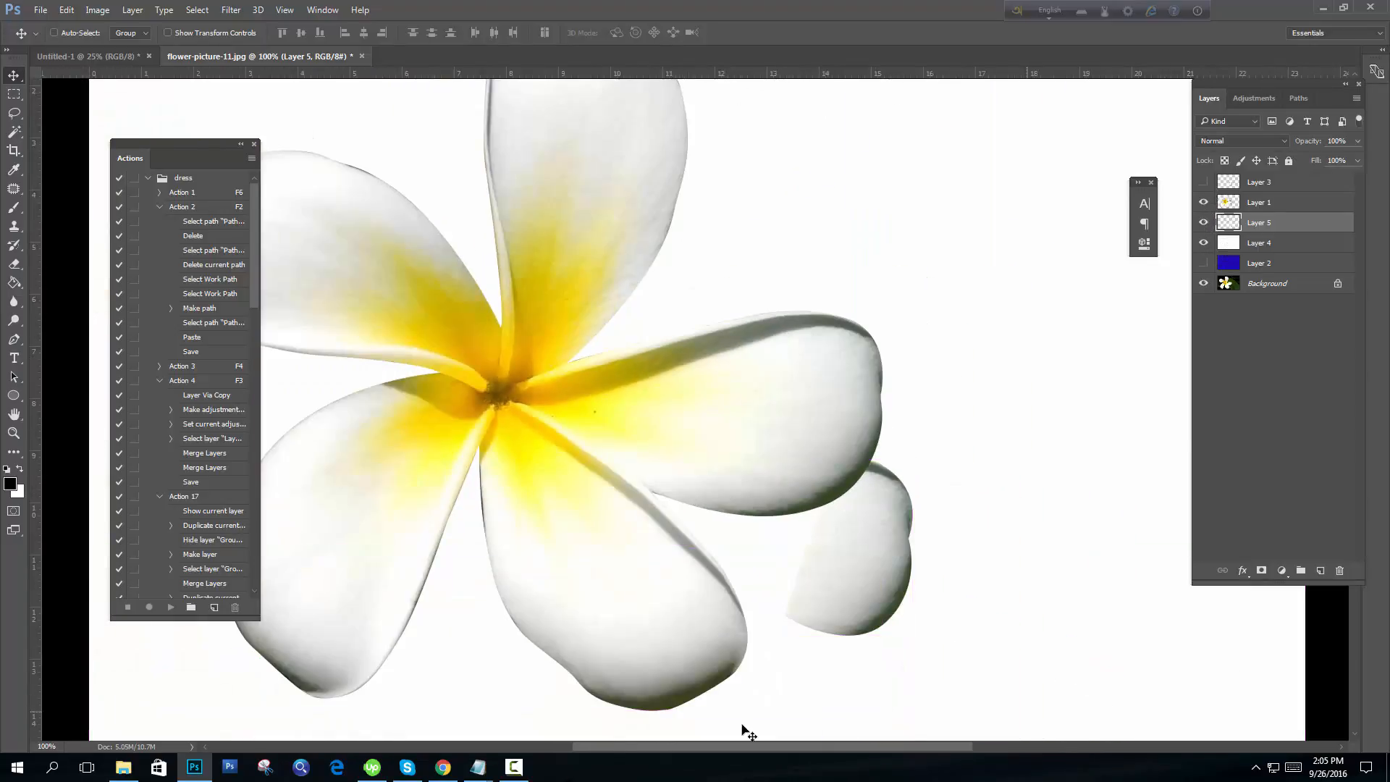
click(513, 767)
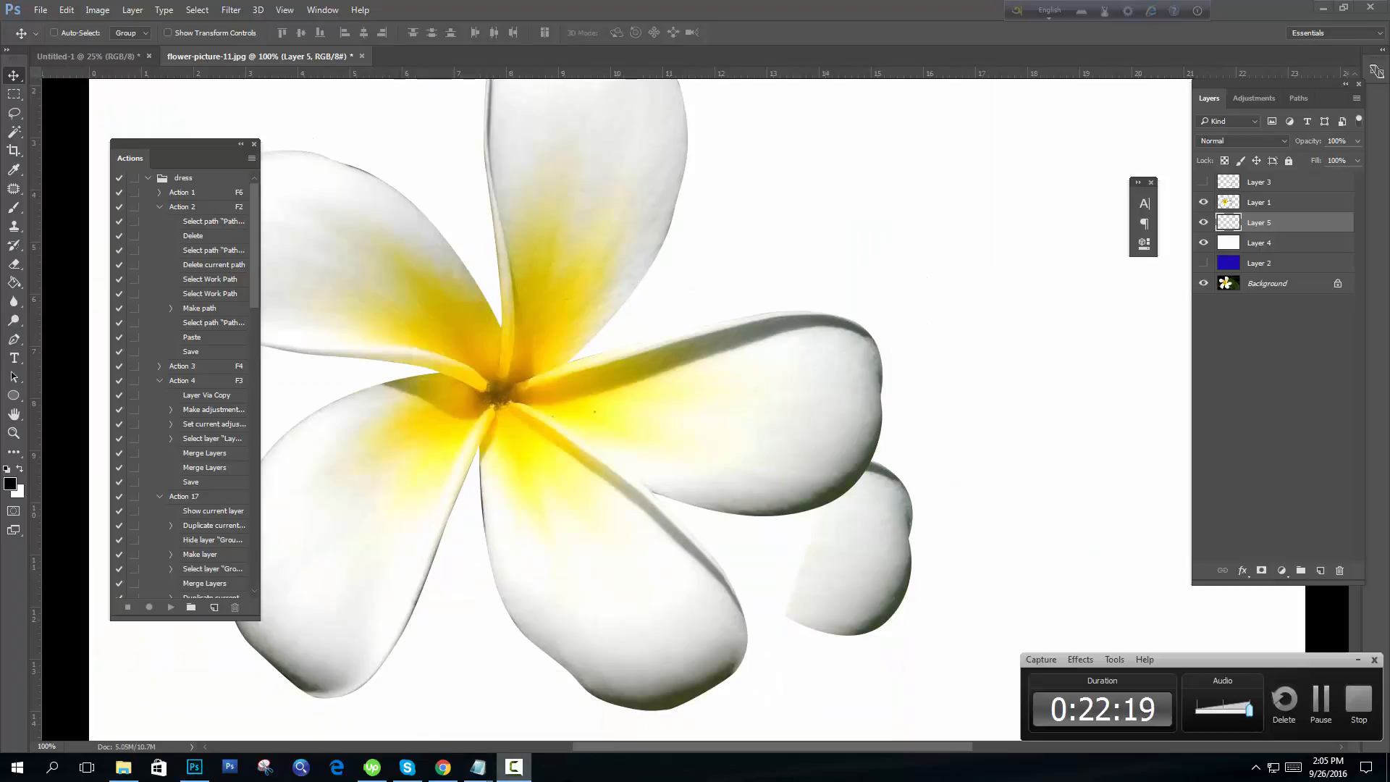